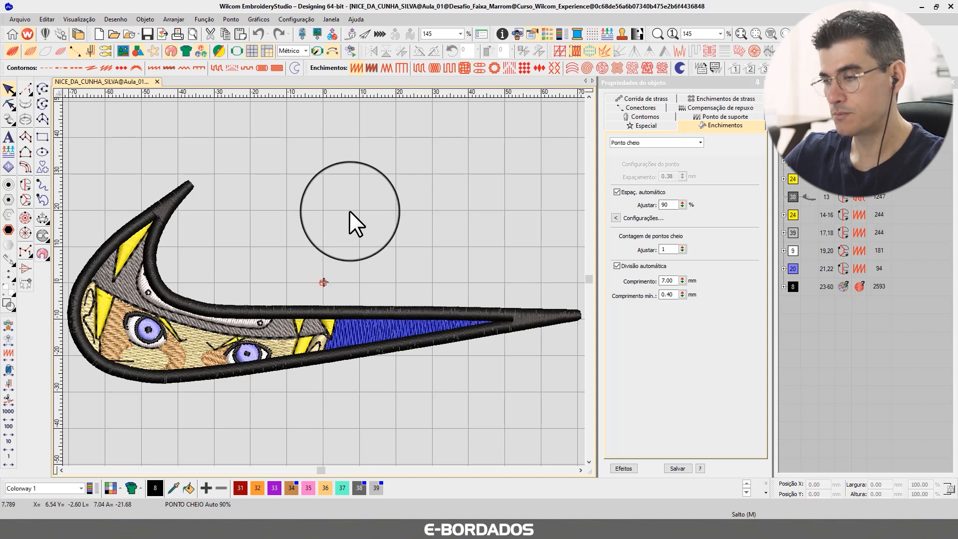
# - Play the stitch-out simulation from the first stitch at 1320 s/m, raising the speed to 24060 s/m, and close the player
pyautogui.hotkey('shift', 'r')
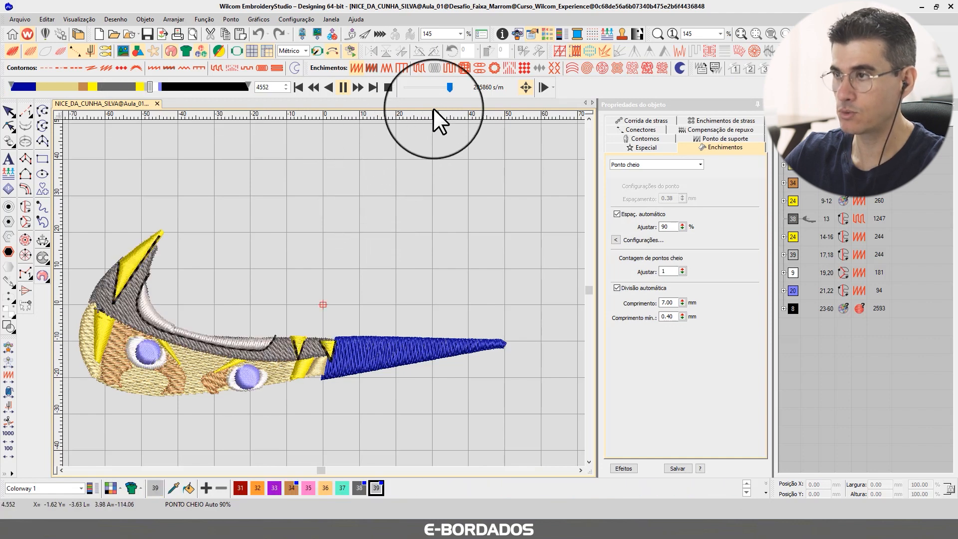
pyautogui.moveTo(448, 88); pyautogui.dragTo(414, 88)
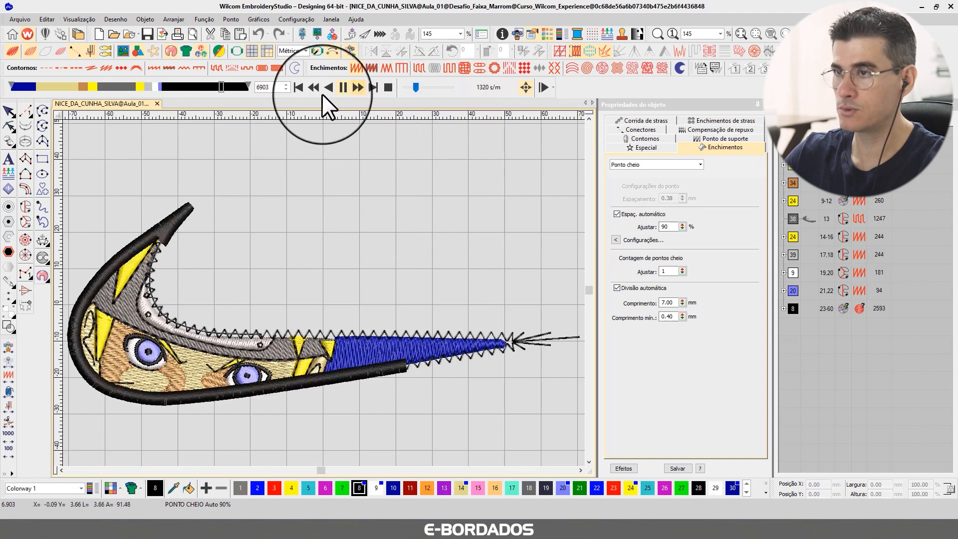
pyautogui.click(298, 87)
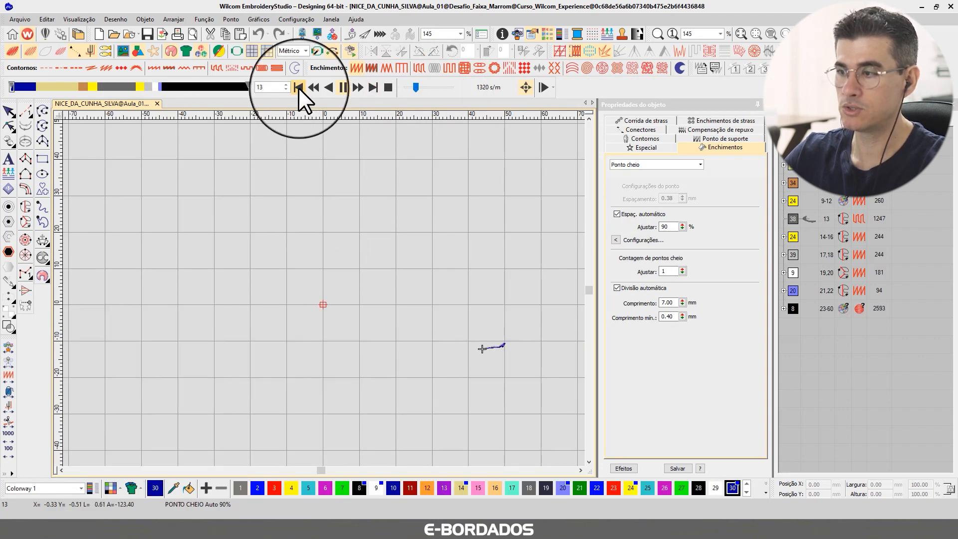
pyautogui.moveTo(416, 85); pyautogui.dragTo(424, 86)
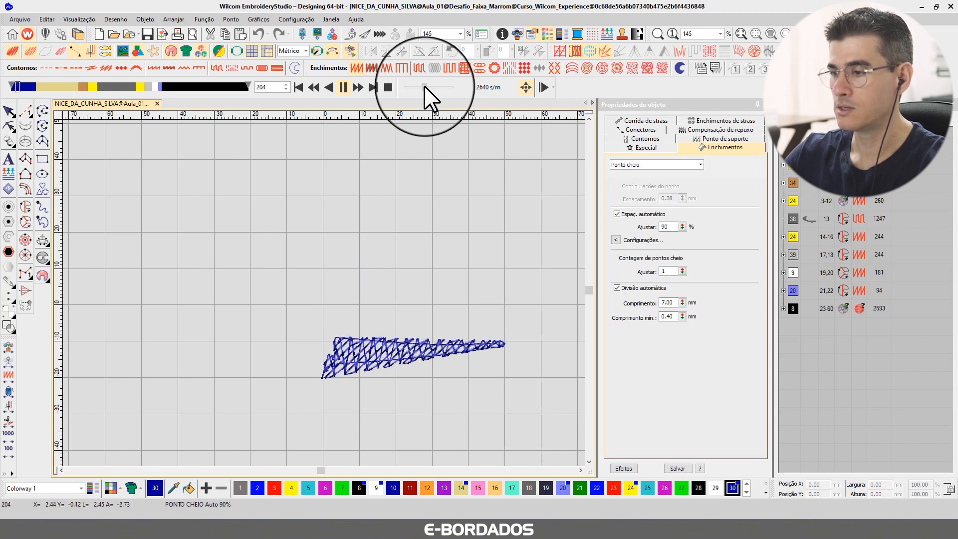
pyautogui.moveTo(424, 86); pyautogui.dragTo(433, 86)
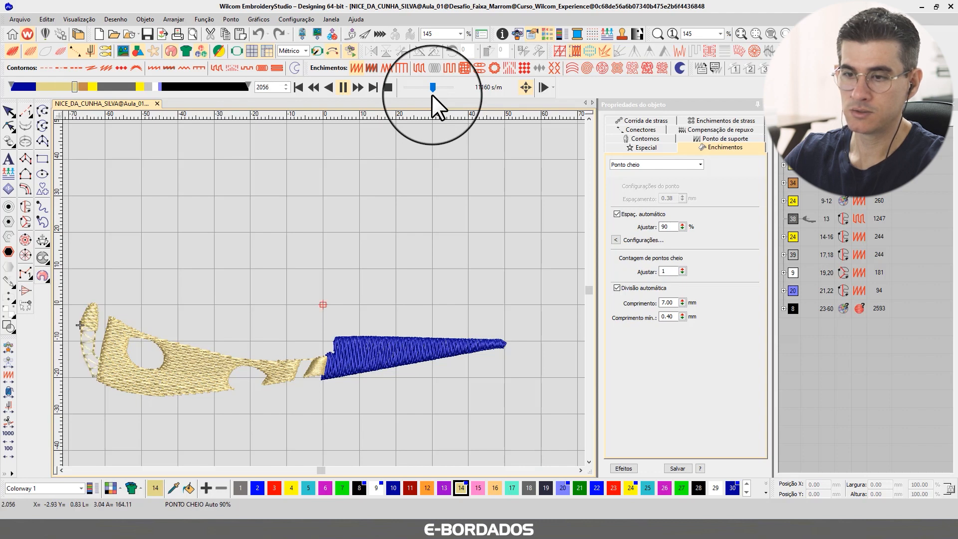
pyautogui.moveTo(433, 91); pyautogui.dragTo(437, 89)
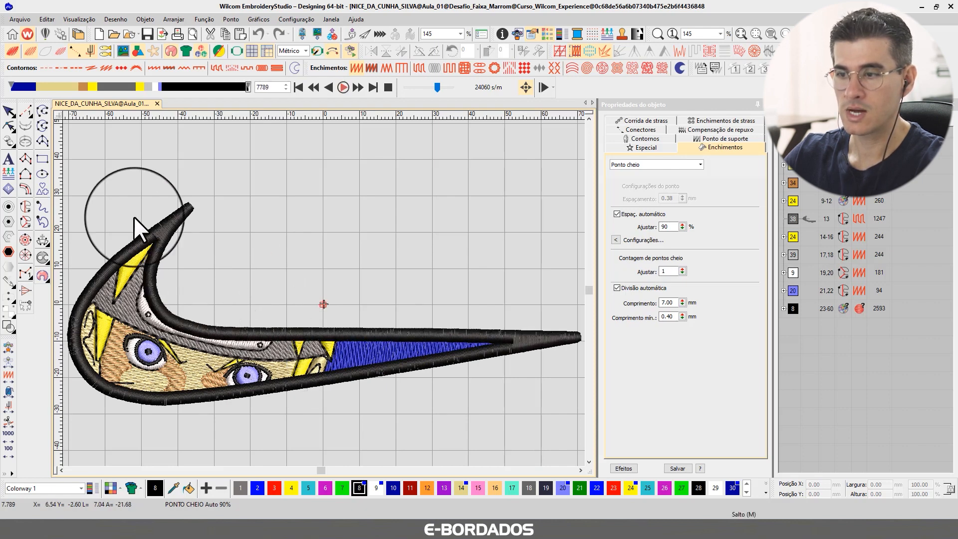
pyautogui.click(9, 111)
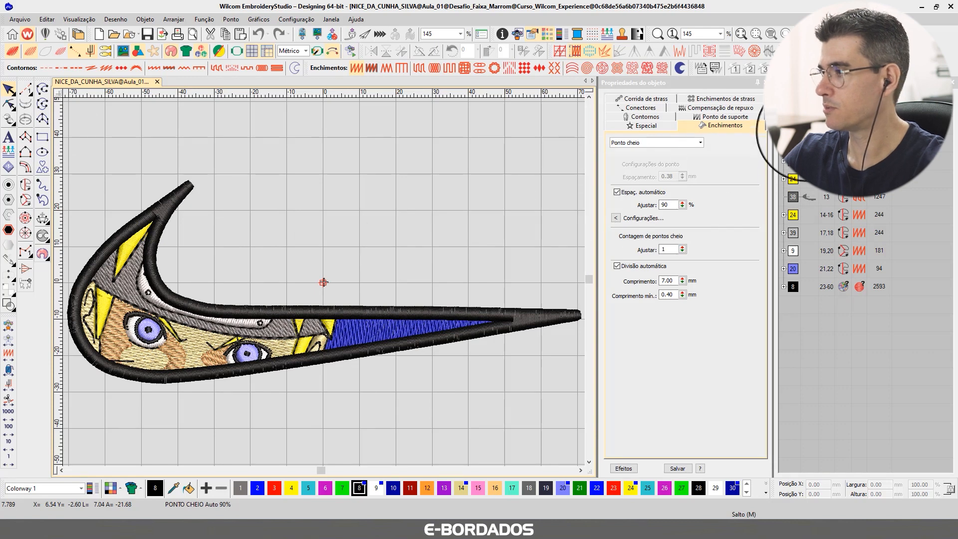
# - Switch to the stitch-line view and select the black satin outline to inspect it near the upper yellow triangle
pyautogui.press('b')
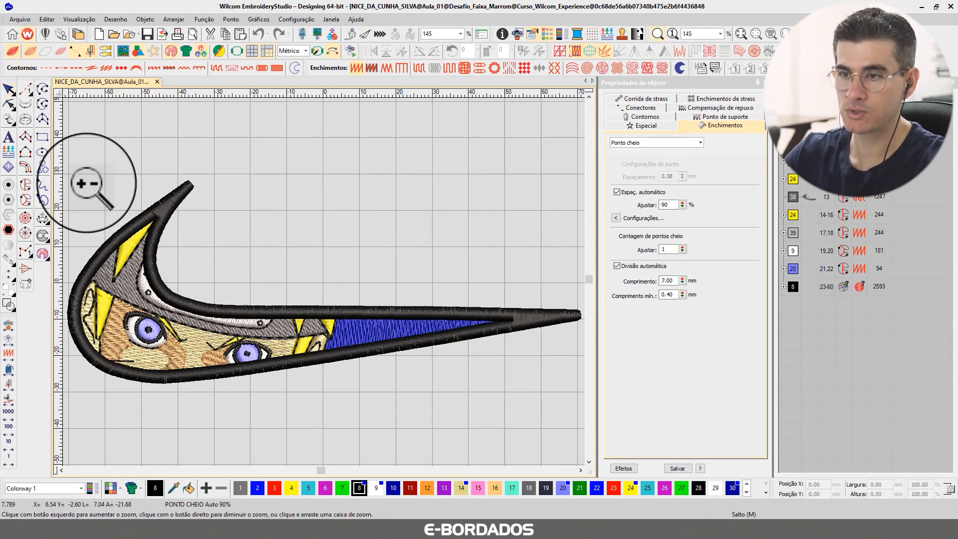
pyautogui.moveTo(85, 181); pyautogui.dragTo(339, 418)
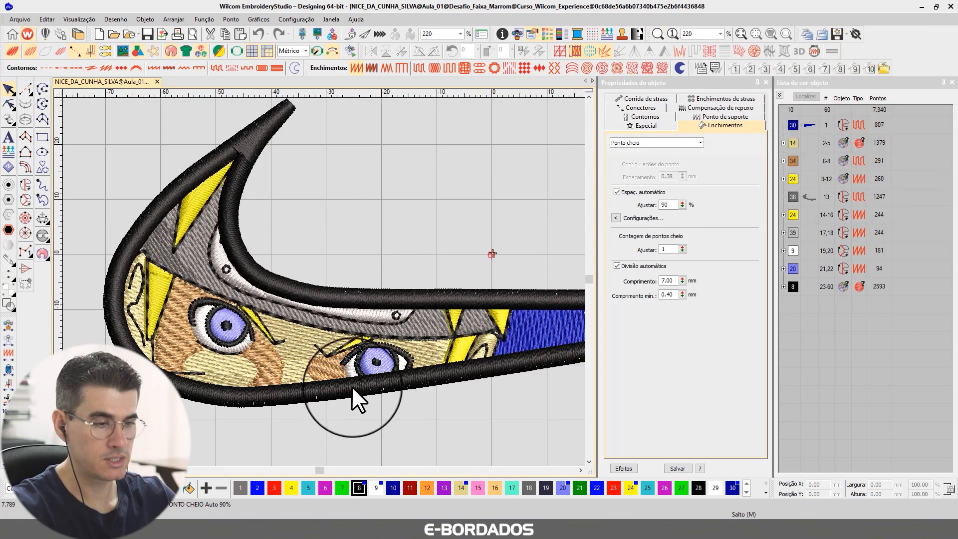
pyautogui.scroll(-2, 324, 287)
pyautogui.press('t')
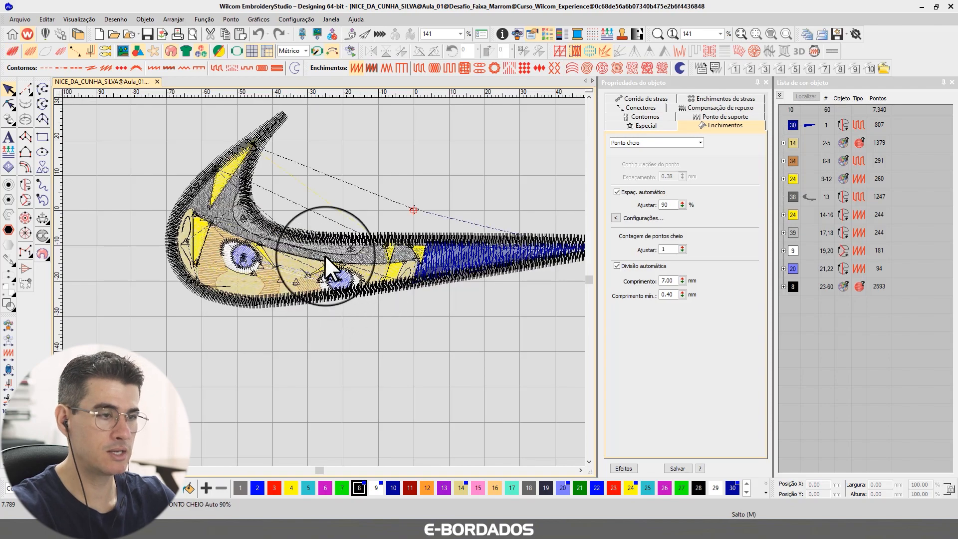
pyautogui.scroll(5, 220, 190)
pyautogui.click(318, 283)
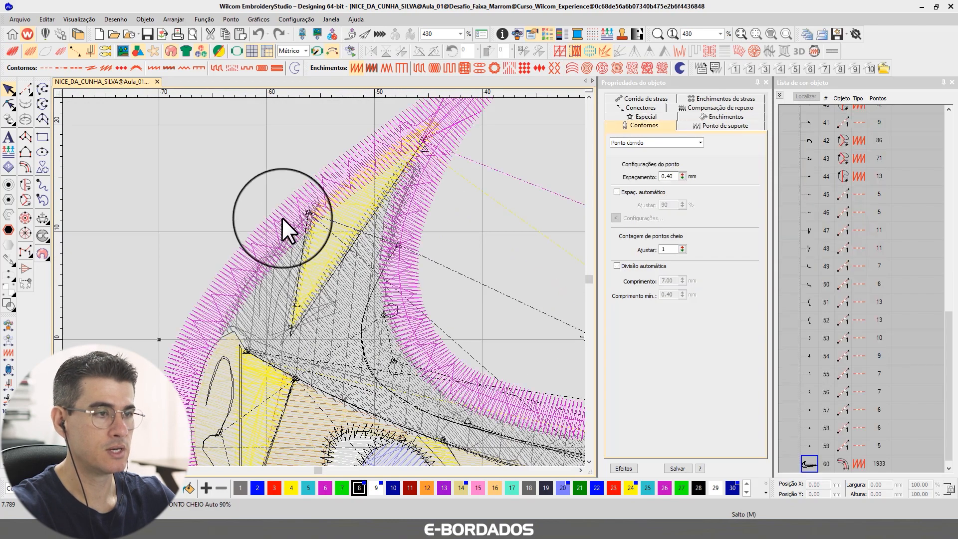
# - Compare the stitch-line and realistic views along the black outline to examine how far the inner fills extend beneath it
pyautogui.scroll(-3, 324, 292)
pyautogui.scroll(4, 323, 282)
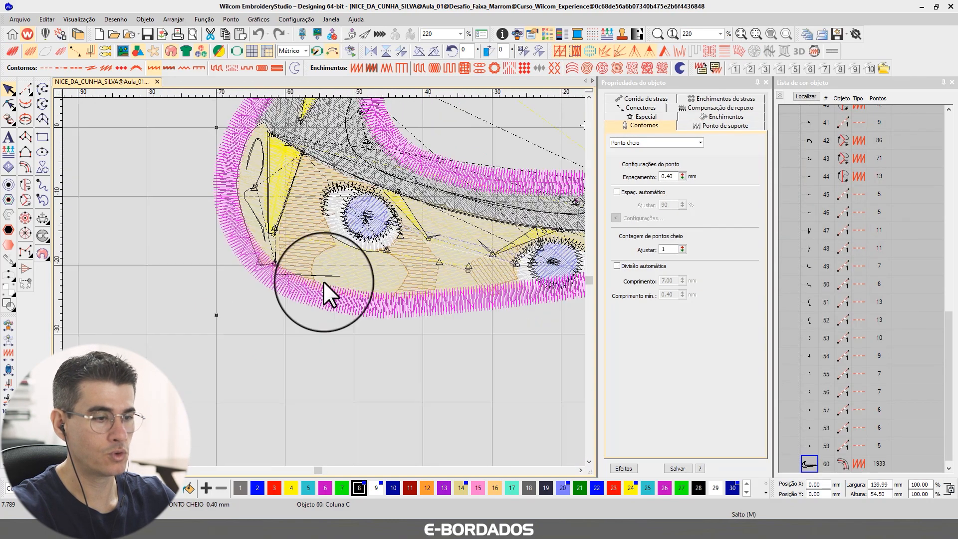
pyautogui.press('t')
pyautogui.press('t')
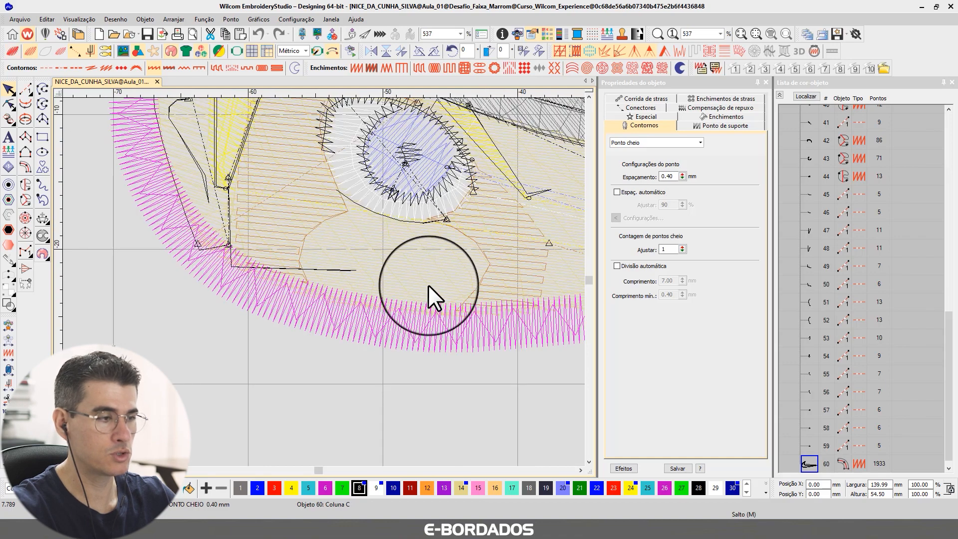
pyautogui.scroll(-3, 344, 281)
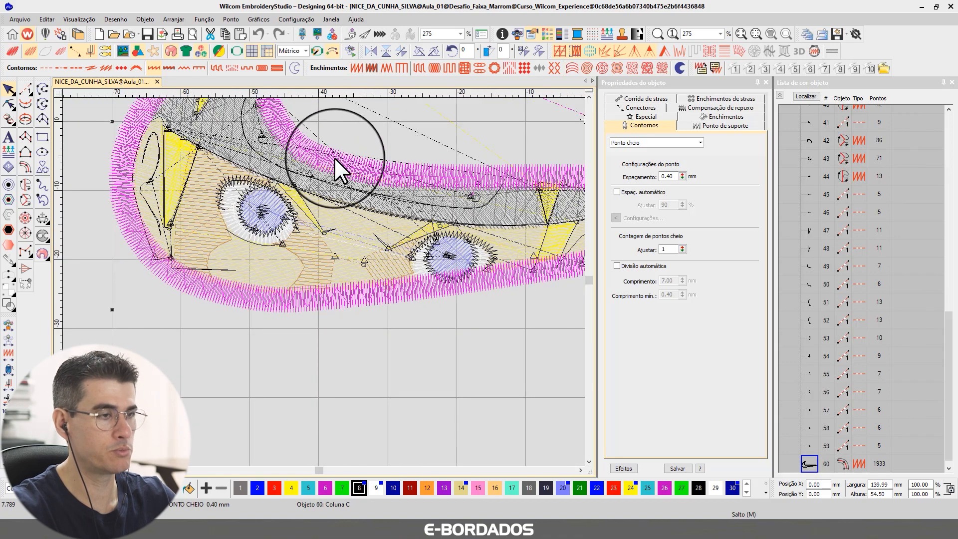
pyautogui.press('t')
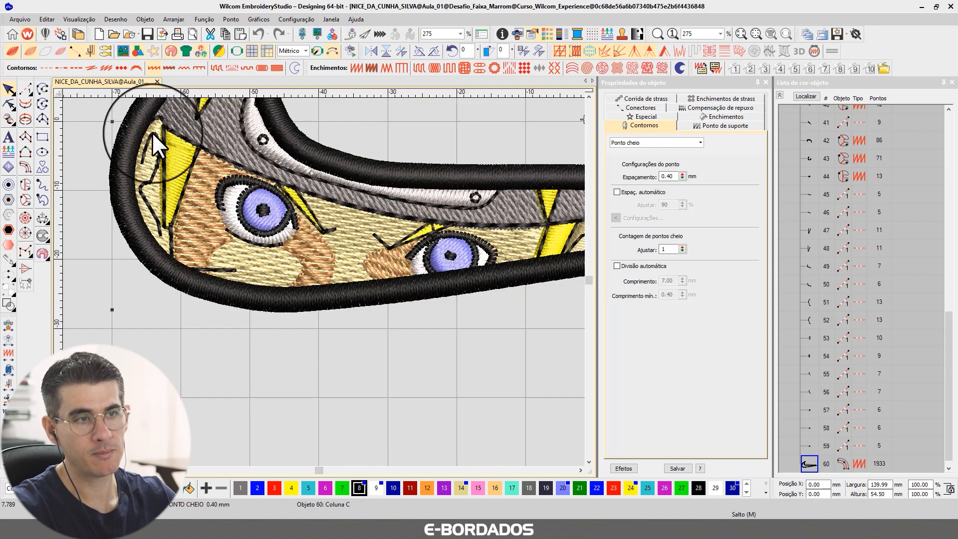
pyautogui.press('t')
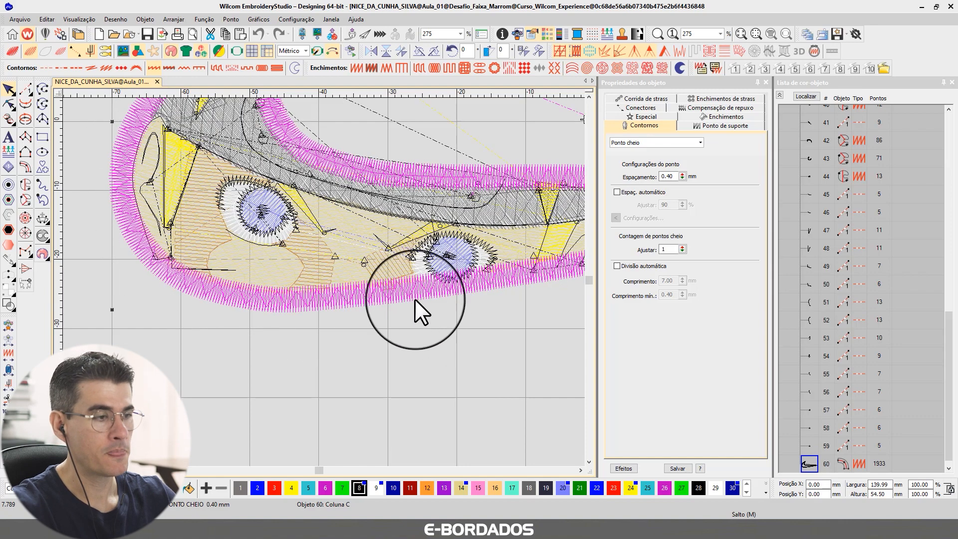
pyautogui.scroll(3, 409, 295)
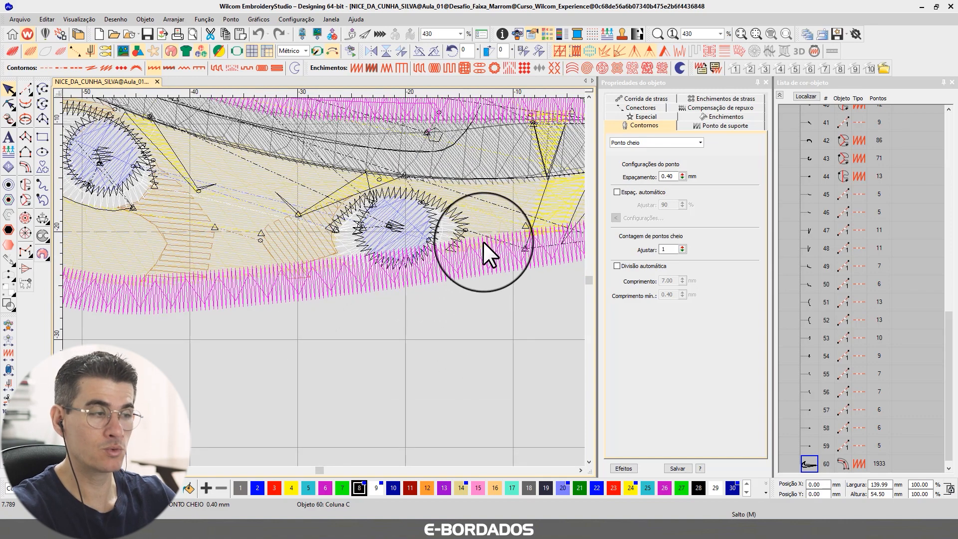
pyautogui.press('t')
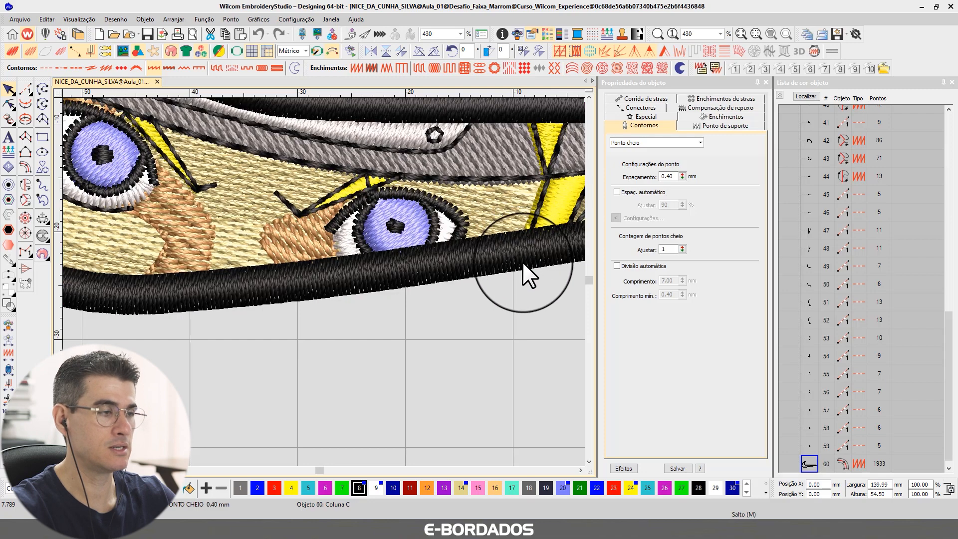
pyautogui.scroll(-4, 322, 280)
pyautogui.press('t')
# - Select the blue tatami fill and examine its overlap with the black outline in both stitch-line and realistic views
pyautogui.click(407, 245)
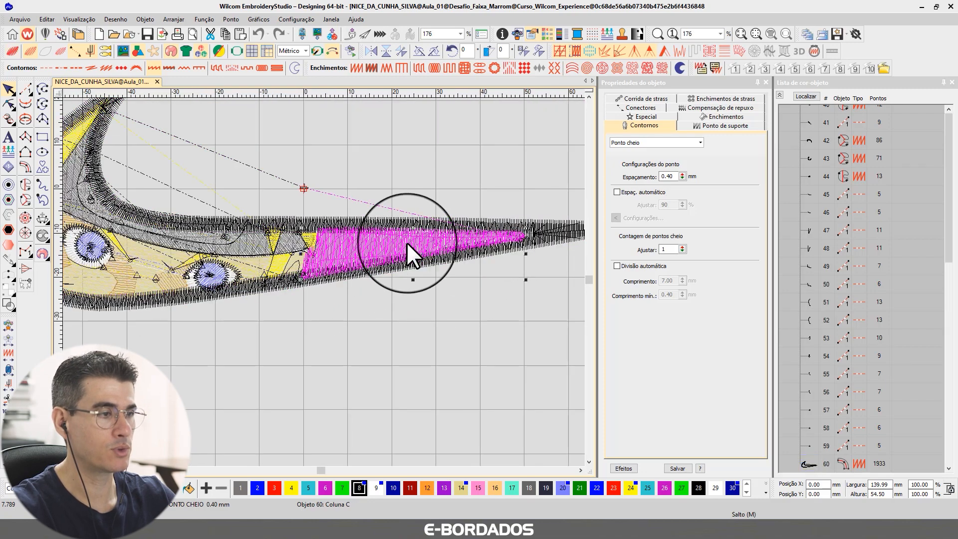
pyautogui.scroll(3, 322, 286)
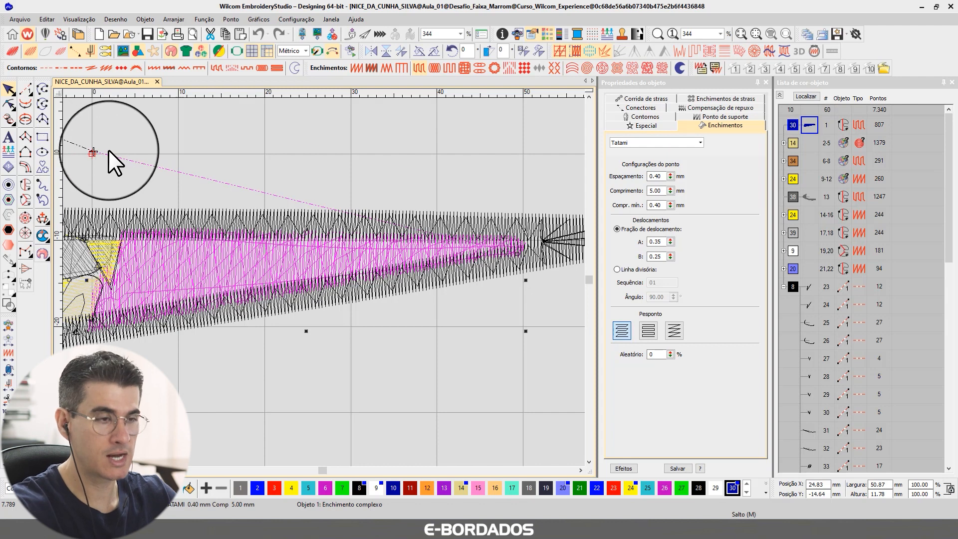
pyautogui.click(13, 90)
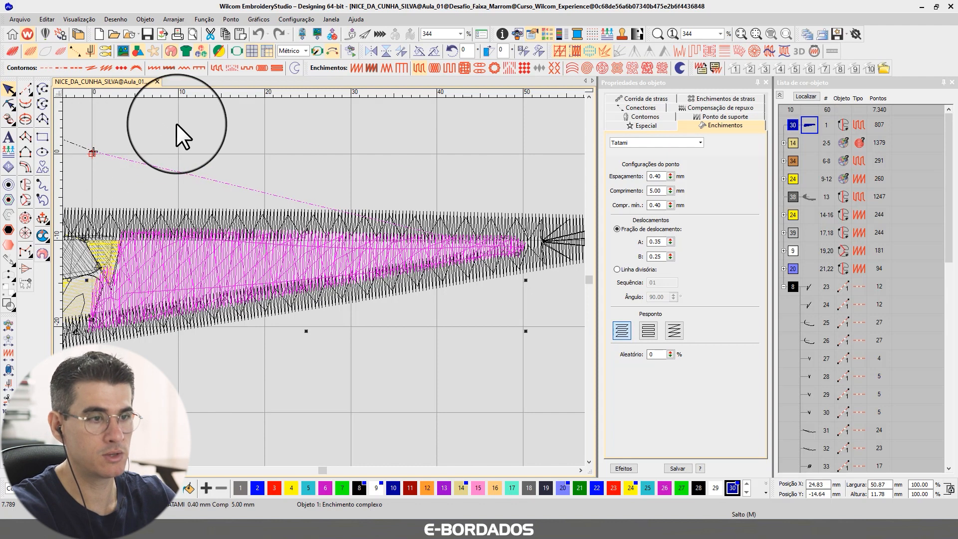
pyautogui.click(176, 126)
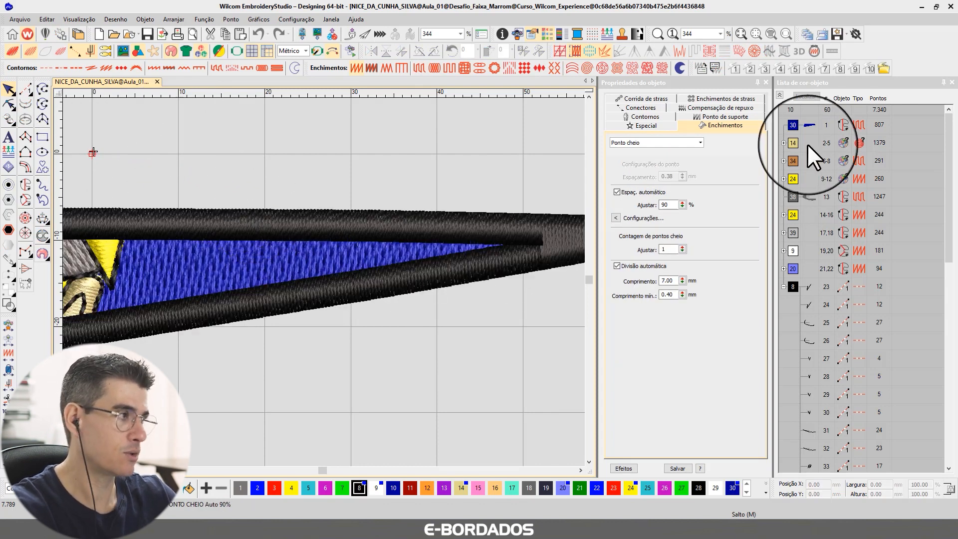
pyautogui.click(809, 127)
pyautogui.press('t')
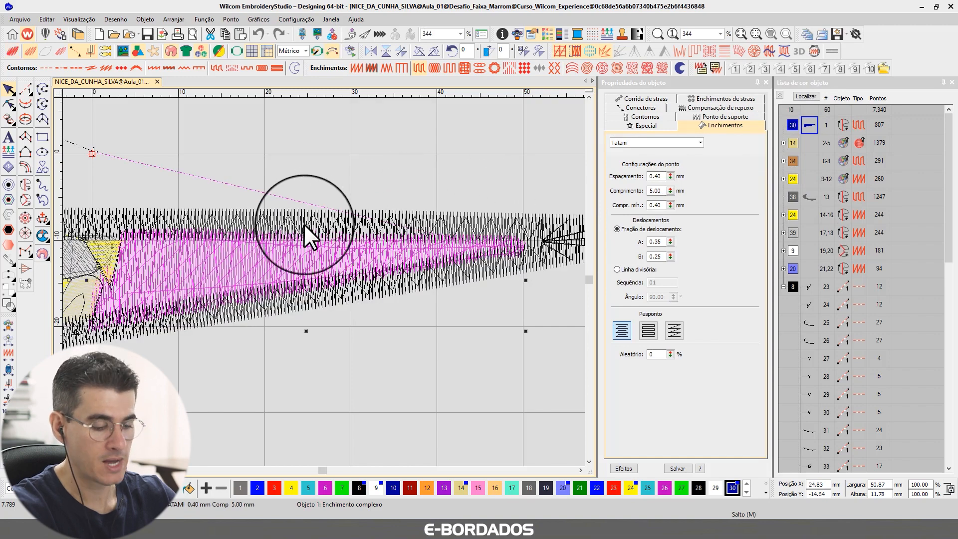
# - Reshape the narrow tip of the blue fill by moving its lower and upper nodes outward beneath the black outline
pyautogui.press('b')
pyautogui.moveTo(91, 178); pyautogui.dragTo(565, 323)
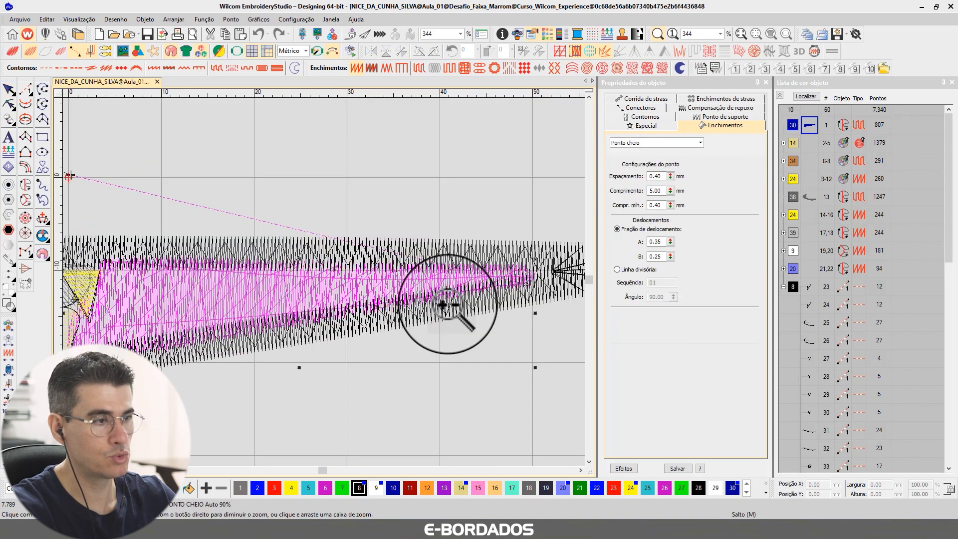
pyautogui.click(8, 104)
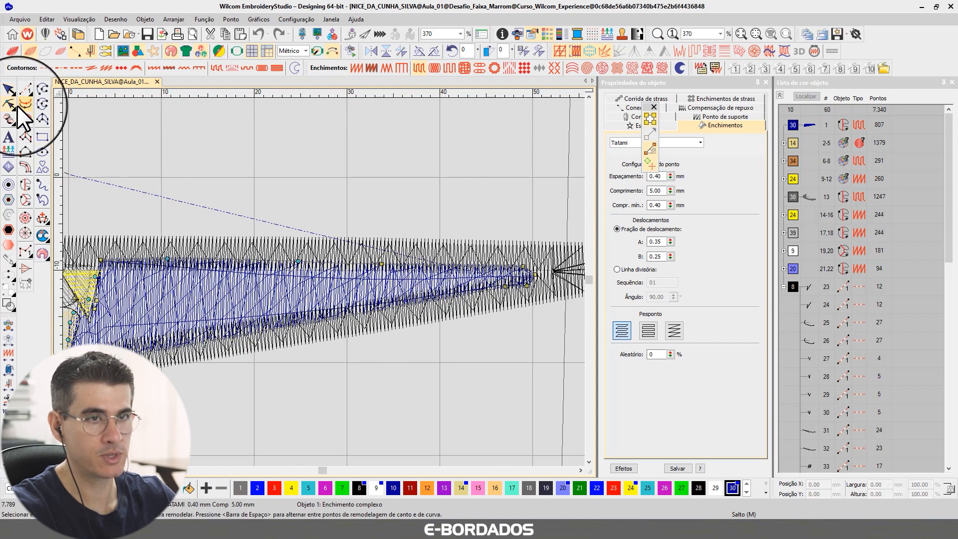
pyautogui.click(9, 91)
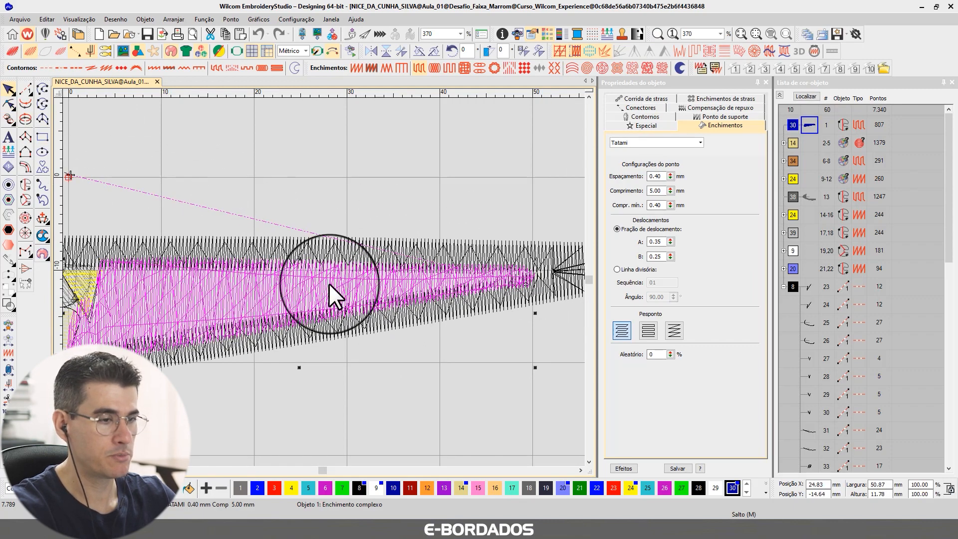
pyautogui.scroll(4, 329, 283)
pyautogui.scroll(1, 337, 276)
pyautogui.click(8, 104)
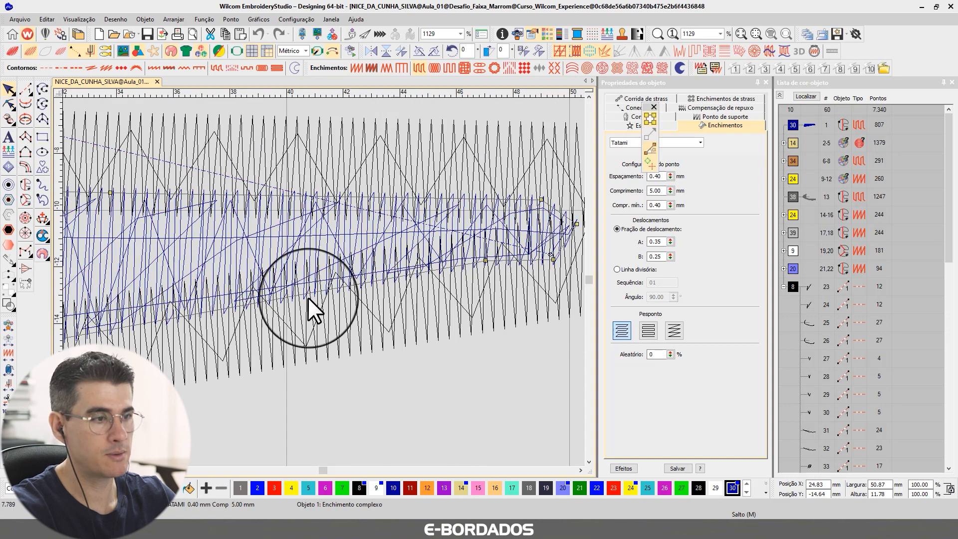
pyautogui.moveTo(554, 261); pyautogui.dragTo(460, 285)
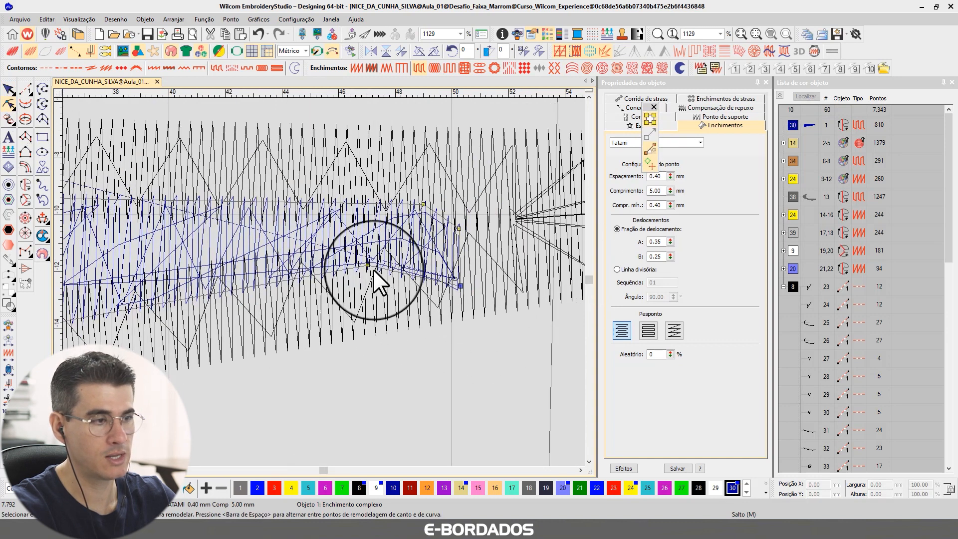
pyautogui.moveTo(369, 277); pyautogui.dragTo(368, 305)
pyautogui.scroll(-2, 332, 331)
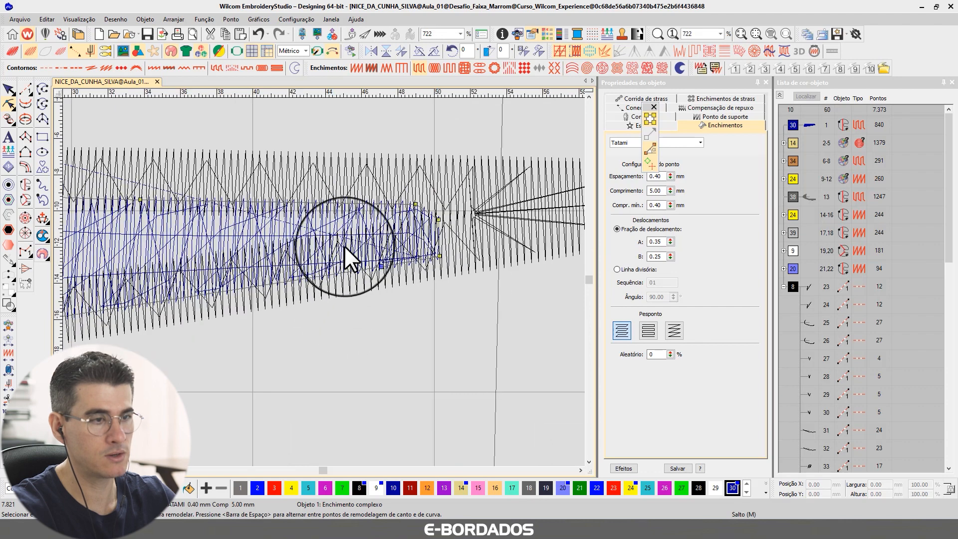
pyautogui.moveTo(416, 204); pyautogui.dragTo(453, 218)
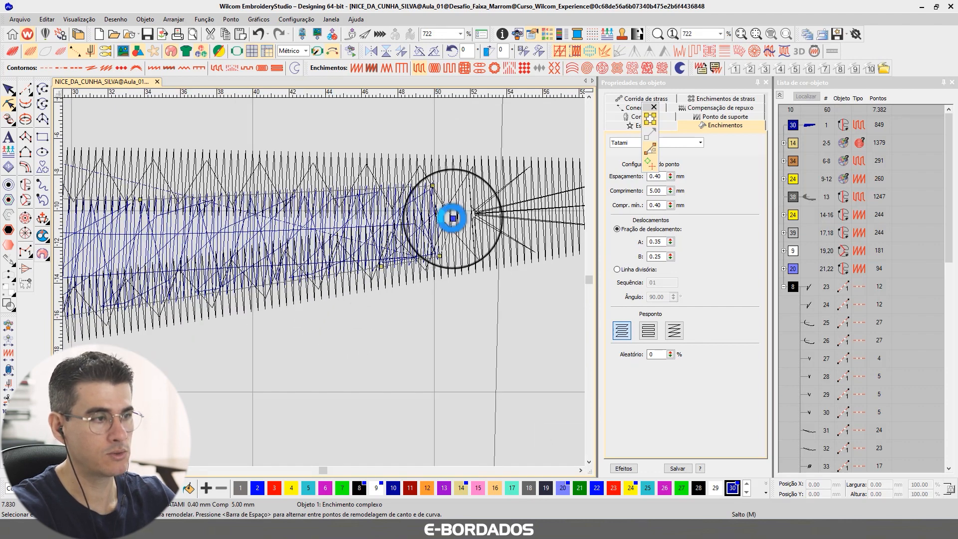
# - Move the blue fill's upper corner beside the yellow triangle upward beneath the black outline
pyautogui.scroll(-5, 222, 244)
pyautogui.scroll(5, 285, 276)
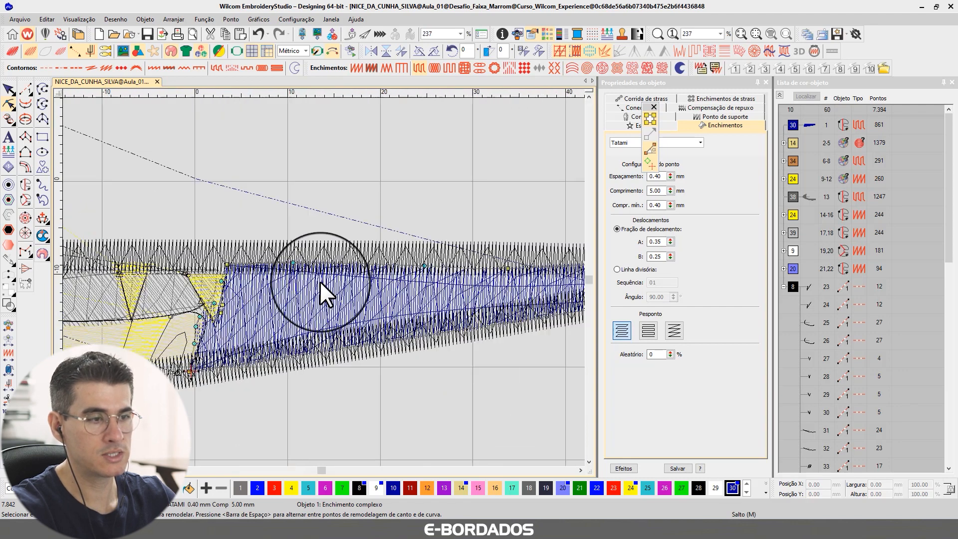
pyautogui.moveTo(188, 252); pyautogui.dragTo(193, 238)
# - Straighten the blue fill's long upper edge beneath the black outline, deleting its surplus intermediate reshape nodes
pyautogui.click(456, 278)
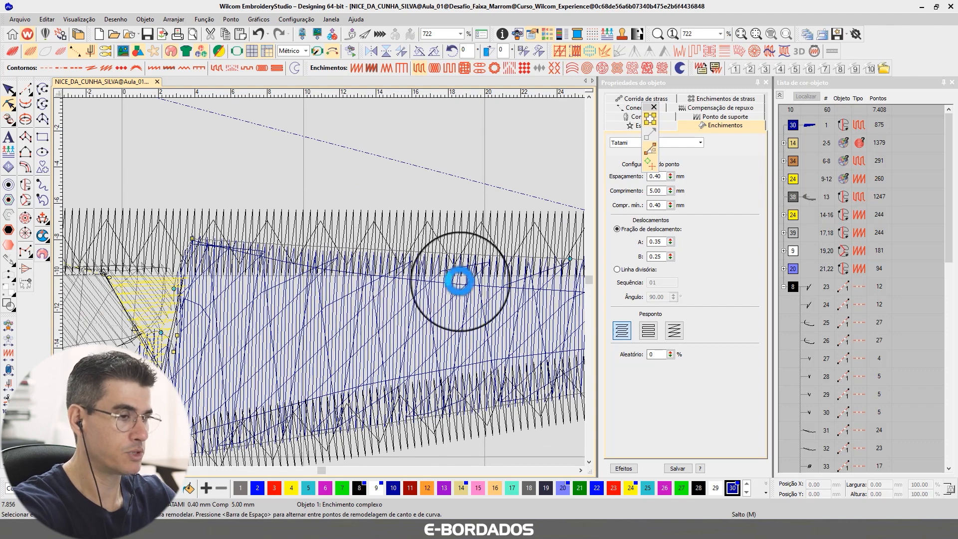
pyautogui.moveTo(549, 196); pyautogui.dragTo(431, 225)
pyautogui.moveTo(432, 262); pyautogui.dragTo(481, 316)
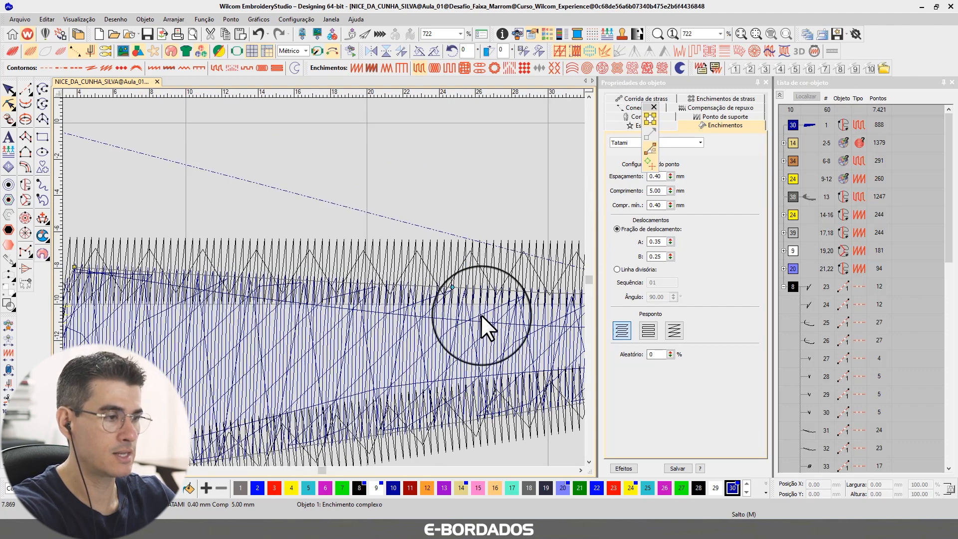
pyautogui.press('Delete')
pyautogui.scroll(-2, 324, 283)
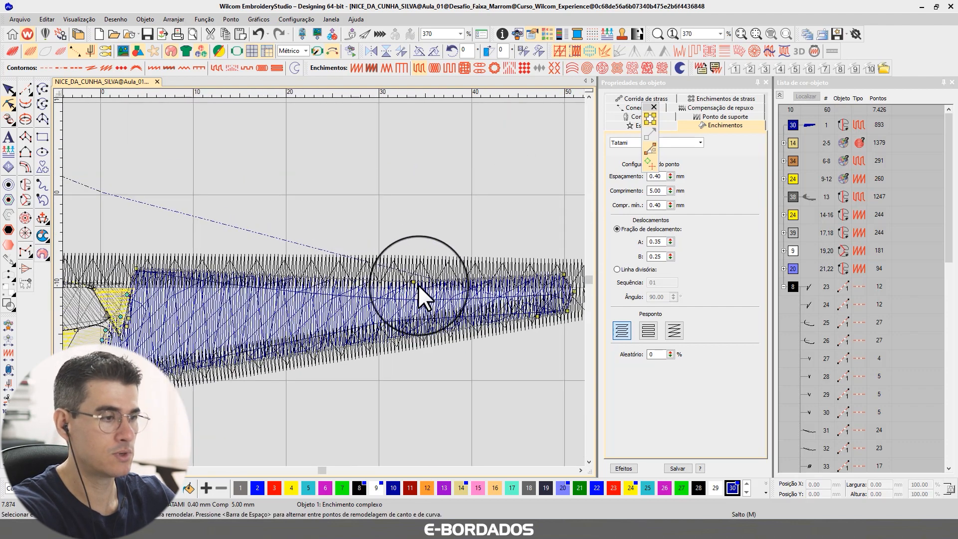
pyautogui.moveTo(414, 282); pyautogui.dragTo(415, 274)
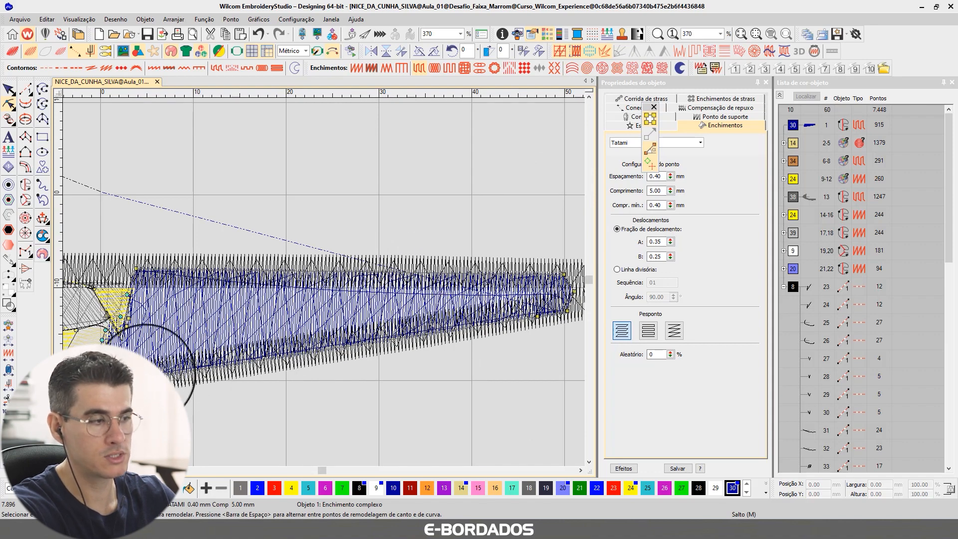
# - Lower the blue fill's bottom corner beneath the black outline and check the fill as far as its narrow tip in realistic view
pyautogui.scroll(2, 323, 283)
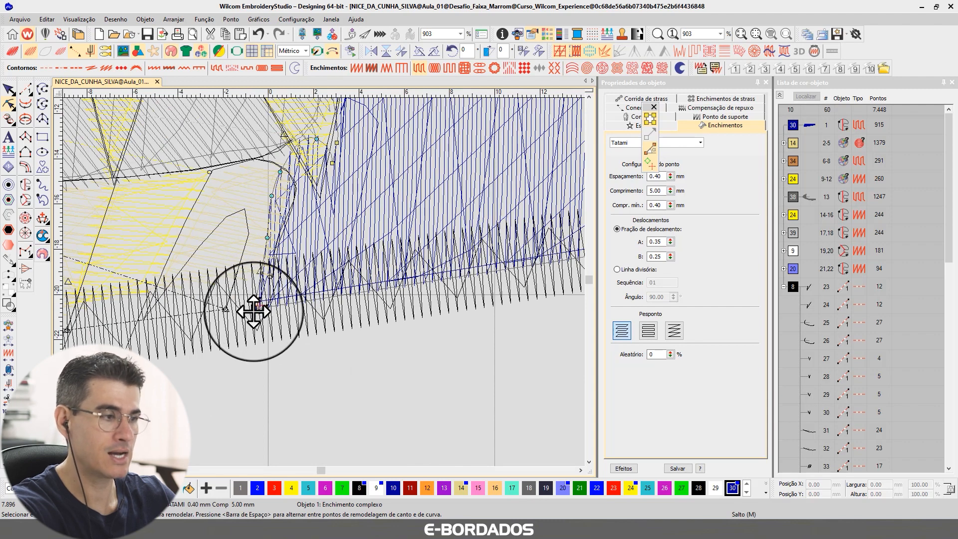
pyautogui.moveTo(254, 311); pyautogui.dragTo(253, 315)
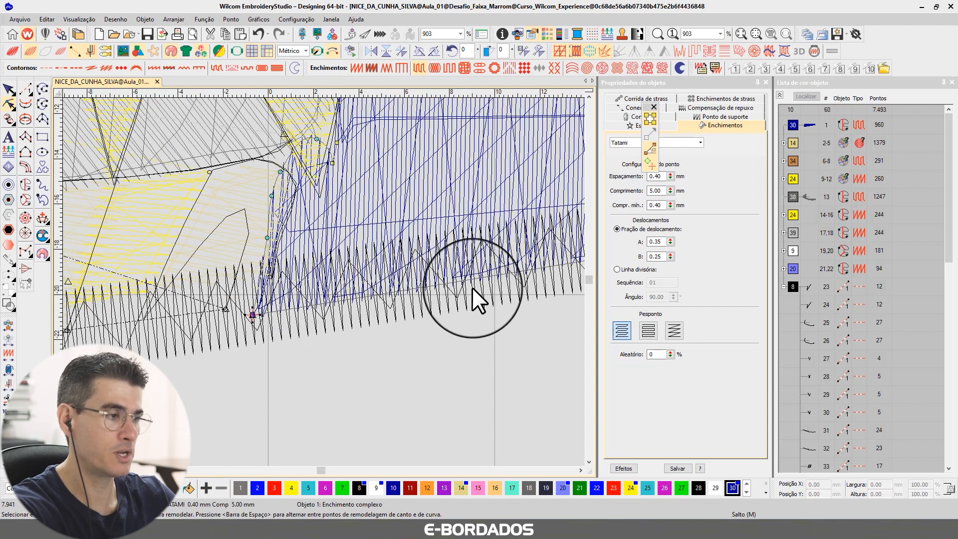
pyautogui.scroll(-2, 473, 288)
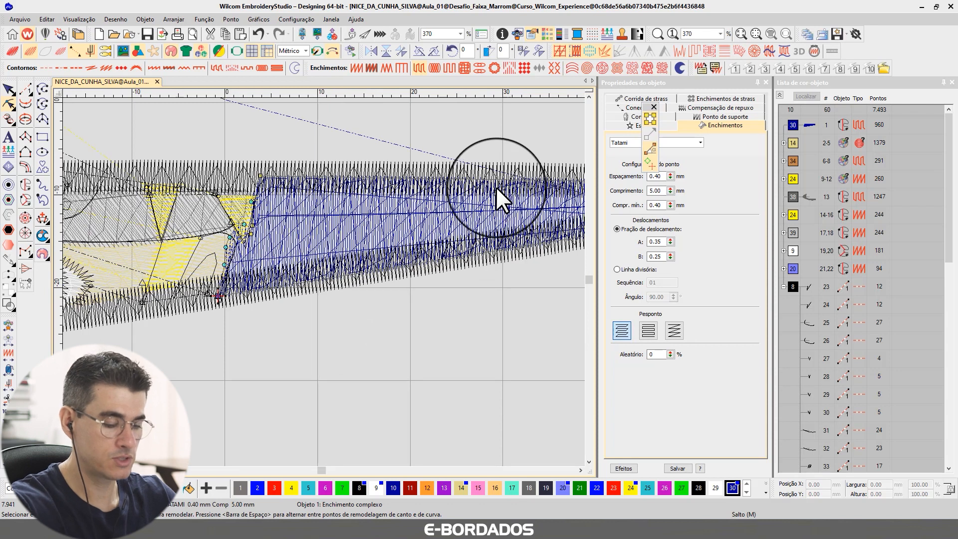
pyautogui.press('t')
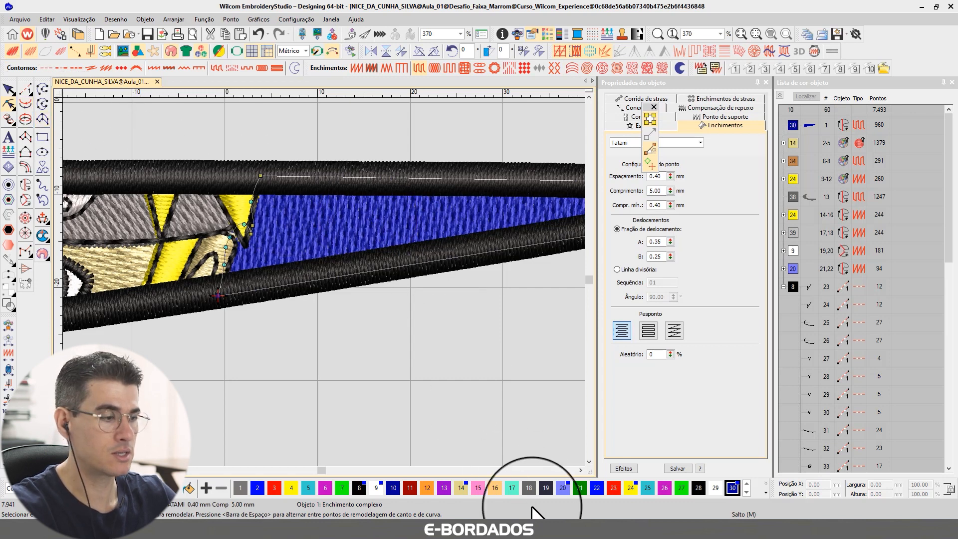
pyautogui.click(581, 471)
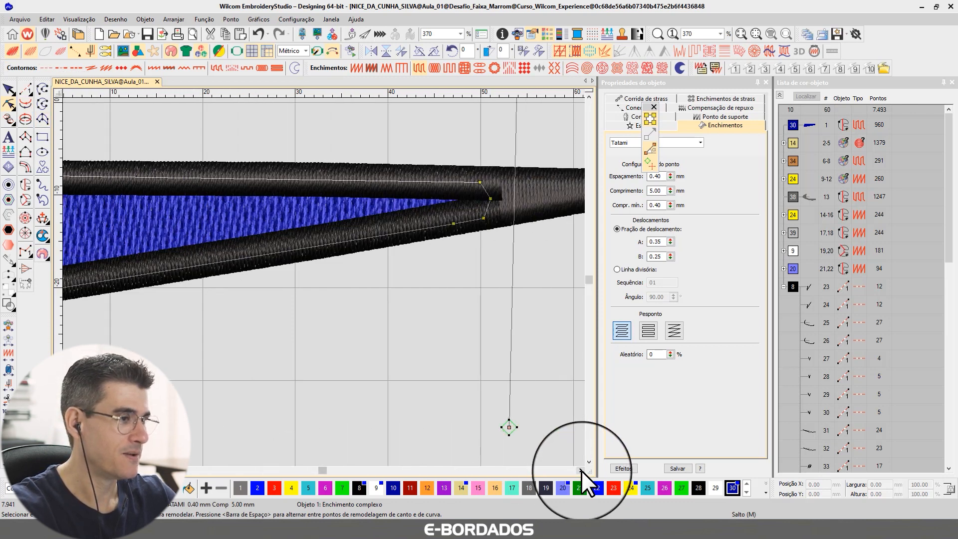
pyautogui.moveTo(438, 198); pyautogui.dragTo(457, 196)
pyautogui.click(58, 471)
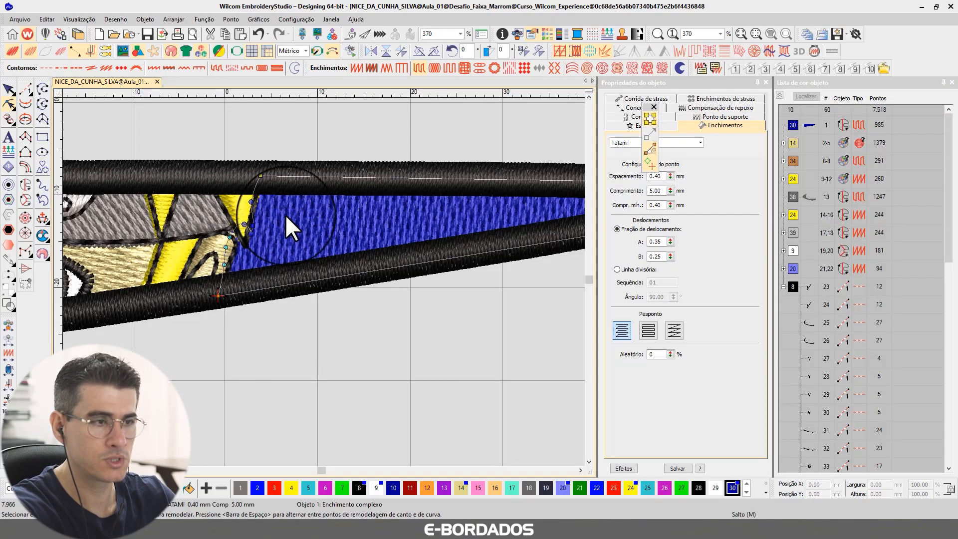
# - Delete the surplus nodes on the blue fill's short edge and move both its corners outward to extend it beneath the yellow and cream fills
pyautogui.press('Delete')
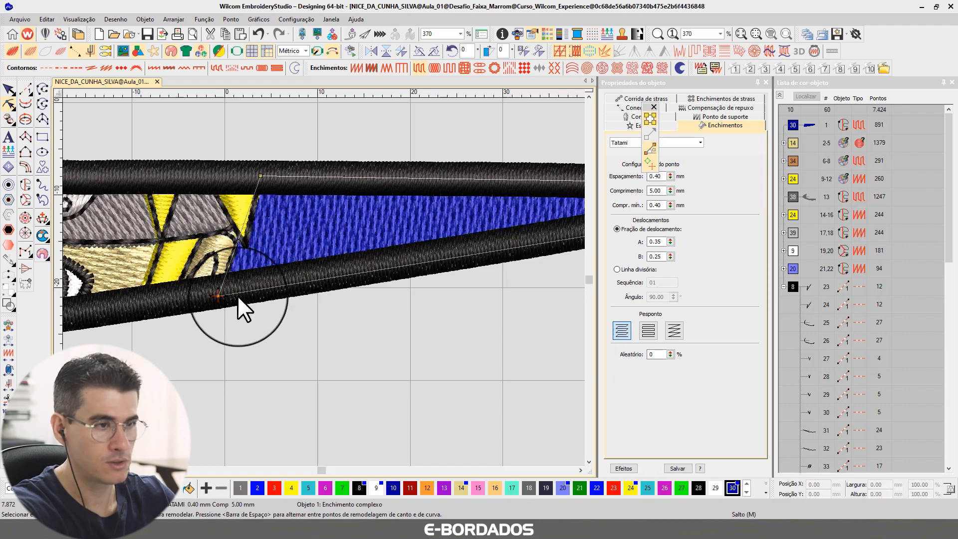
pyautogui.moveTo(218, 296); pyautogui.dragTo(200, 298)
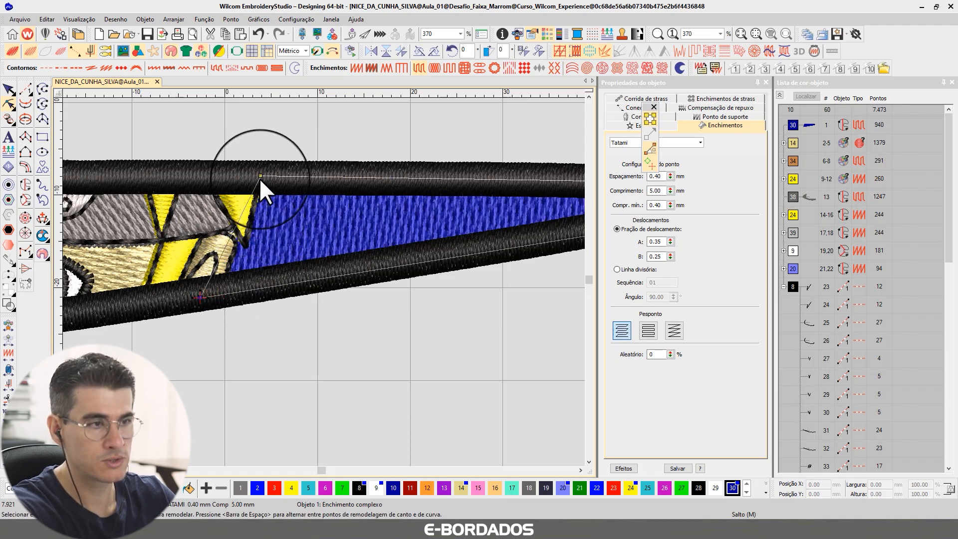
pyautogui.moveTo(260, 176); pyautogui.dragTo(238, 173)
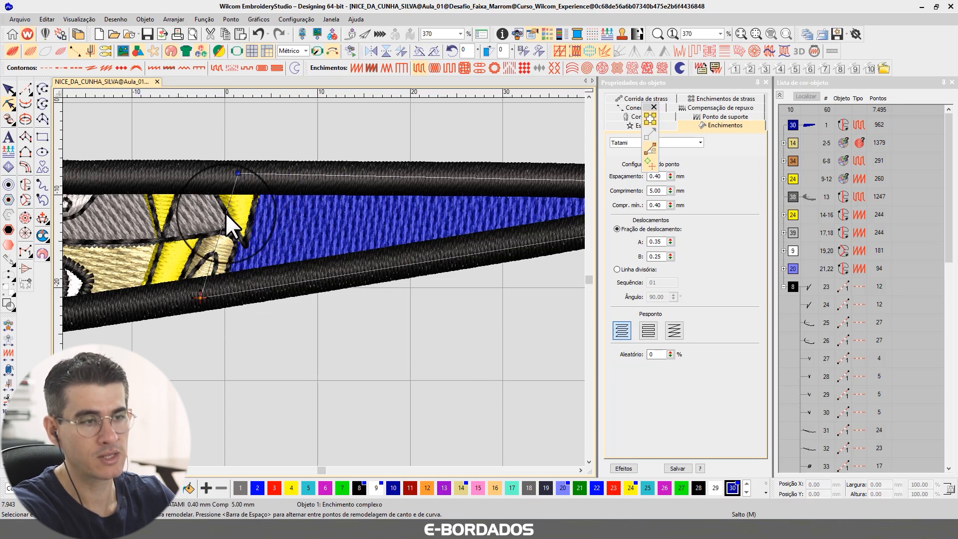
pyautogui.click(9, 90)
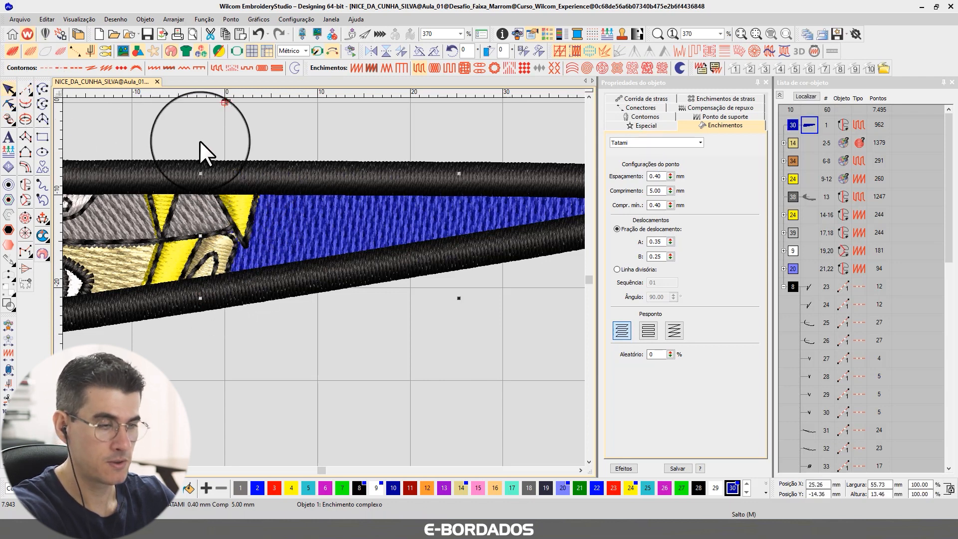
# - Select the grey tatami fill in stitch-line view and move the nodes along its straight upper edge upward beneath the black outline
pyautogui.press('t')
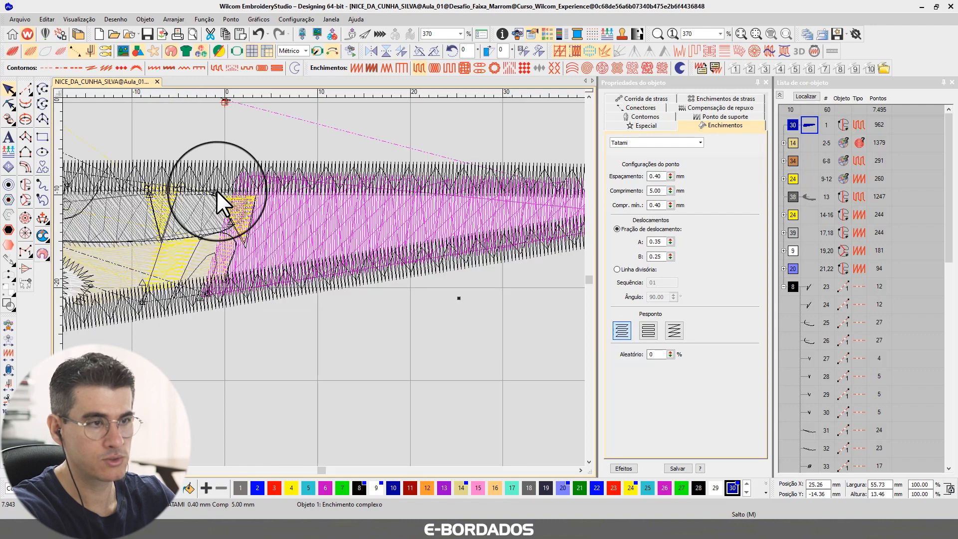
pyautogui.click(199, 204)
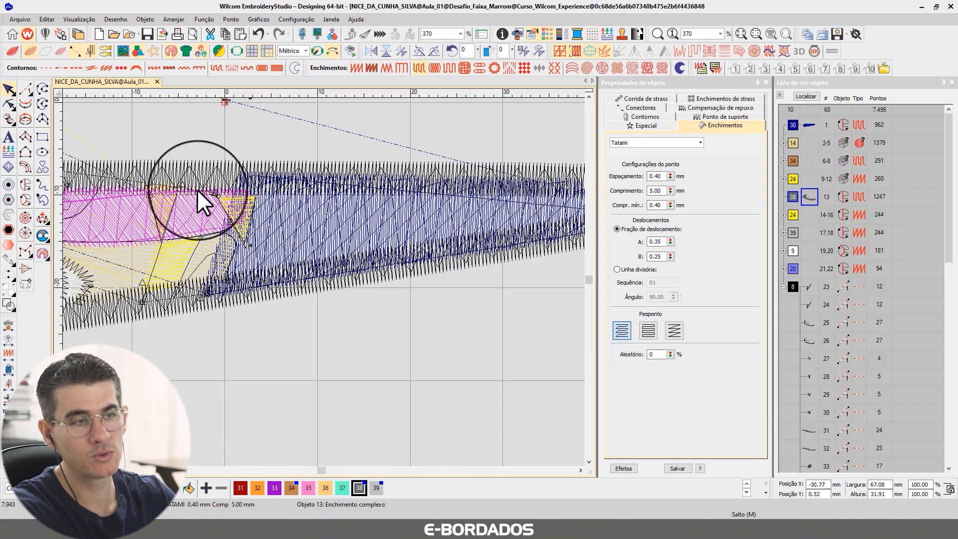
pyautogui.scroll(-2, 196, 190)
pyautogui.scroll(3, 295, 305)
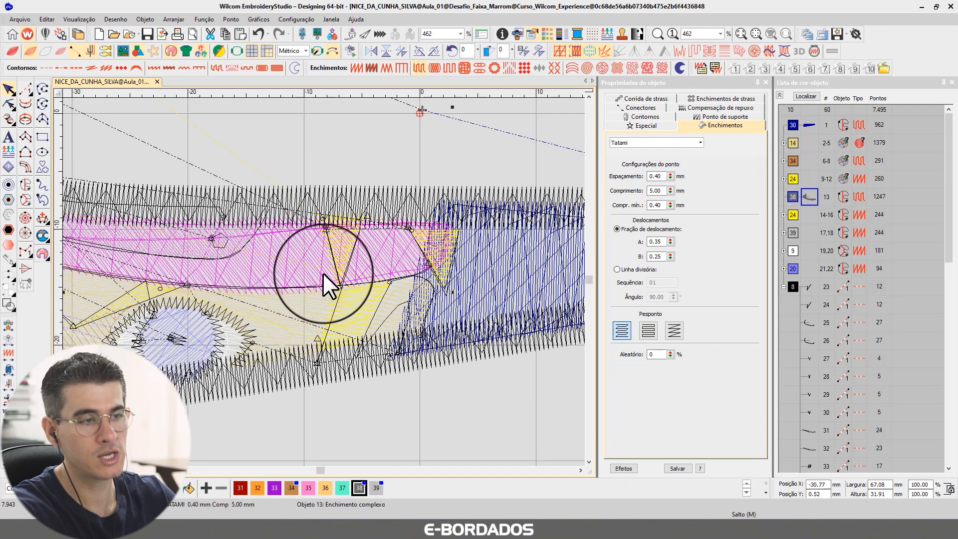
pyautogui.click(9, 104)
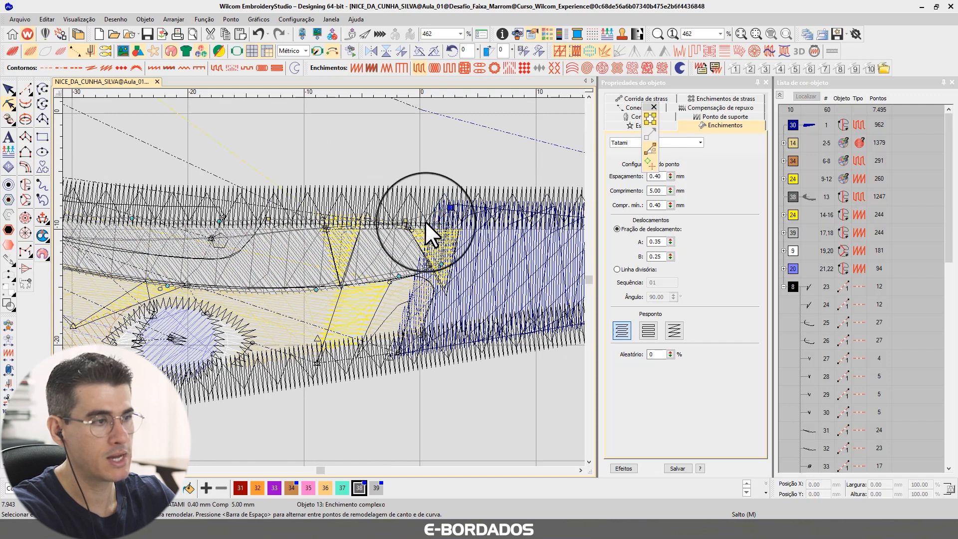
pyautogui.moveTo(406, 220); pyautogui.dragTo(407, 207)
pyautogui.moveTo(269, 220); pyautogui.dragTo(216, 206)
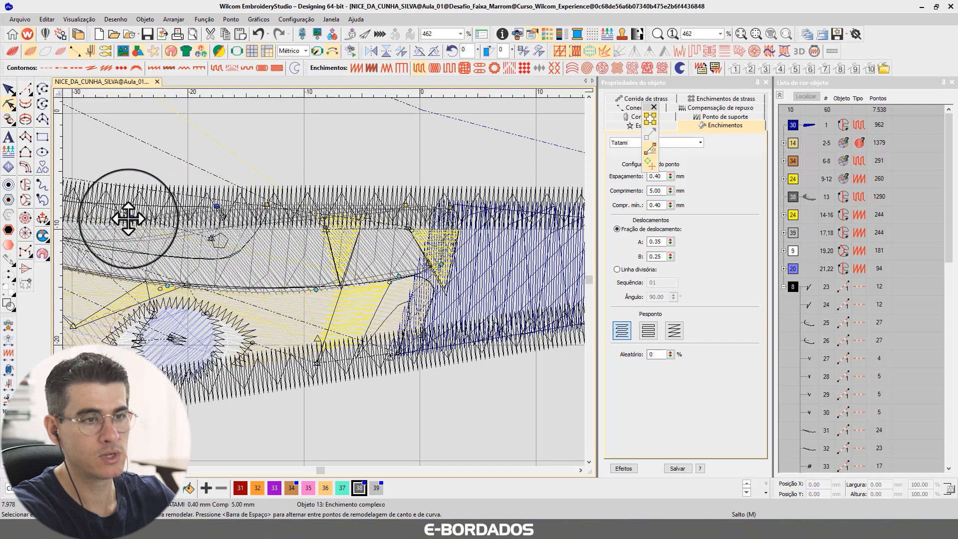
pyautogui.scroll(-3, 329, 282)
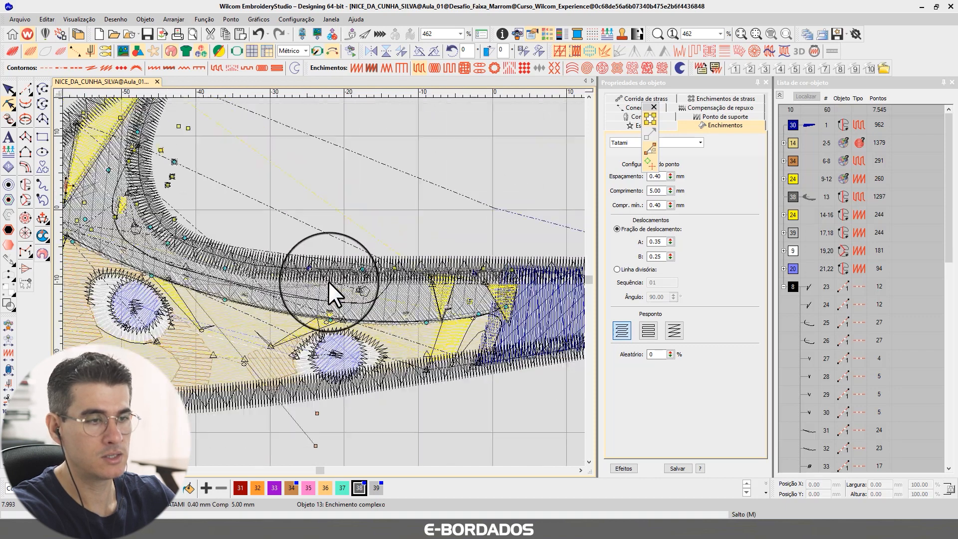
# - In realistic view, reshape the grey fill's inner curve along the middle of the black outline, deleting a surplus node beside the white fill
pyautogui.press('t')
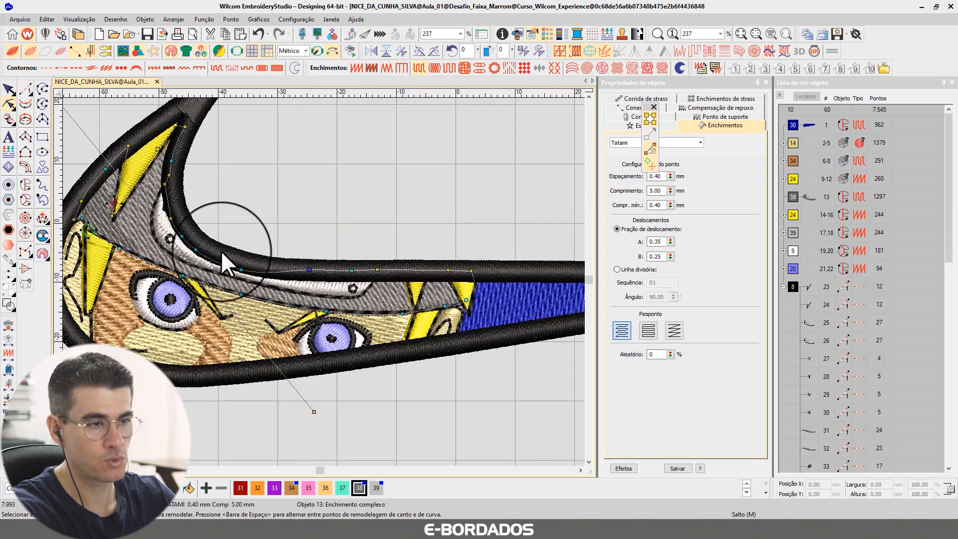
pyautogui.scroll(3, 266, 259)
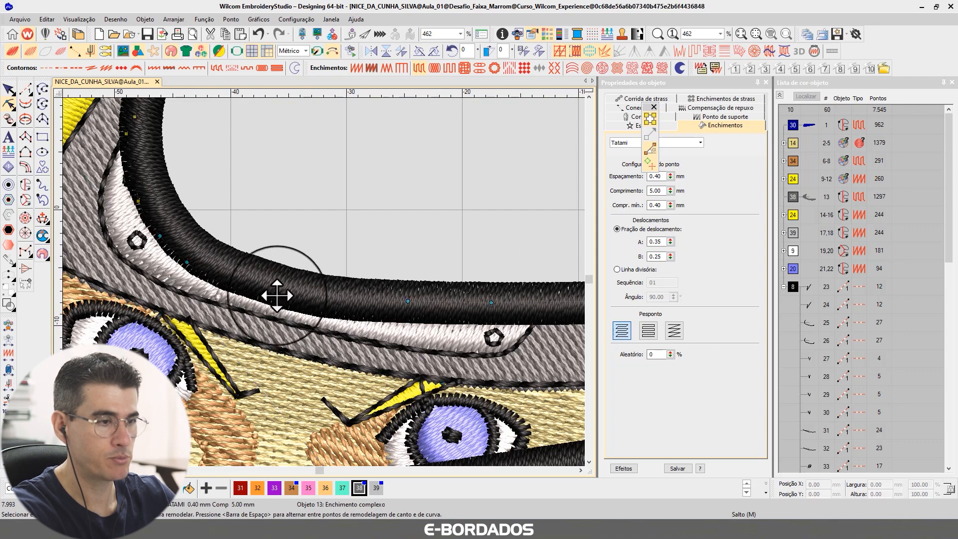
pyautogui.click(207, 260)
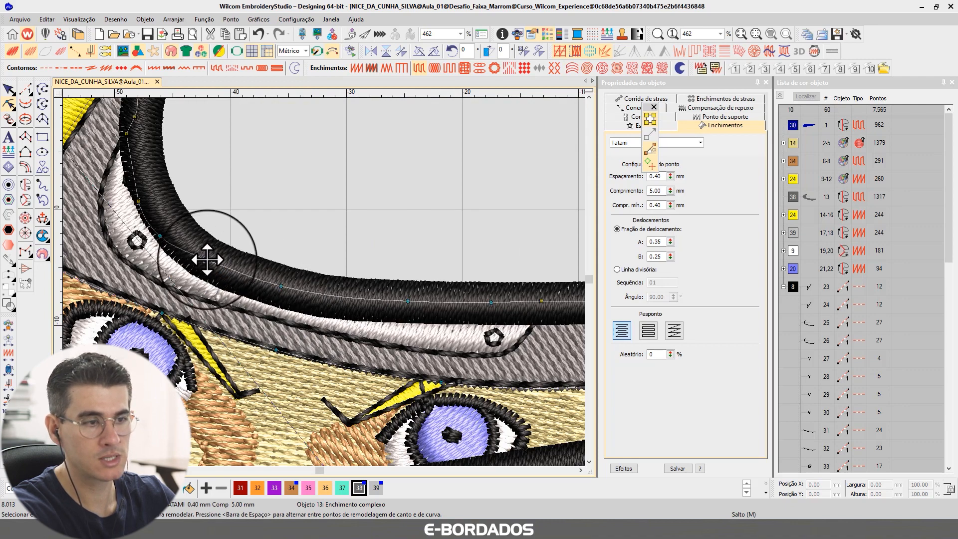
pyautogui.moveTo(167, 224); pyautogui.dragTo(139, 200)
pyautogui.press('Delete')
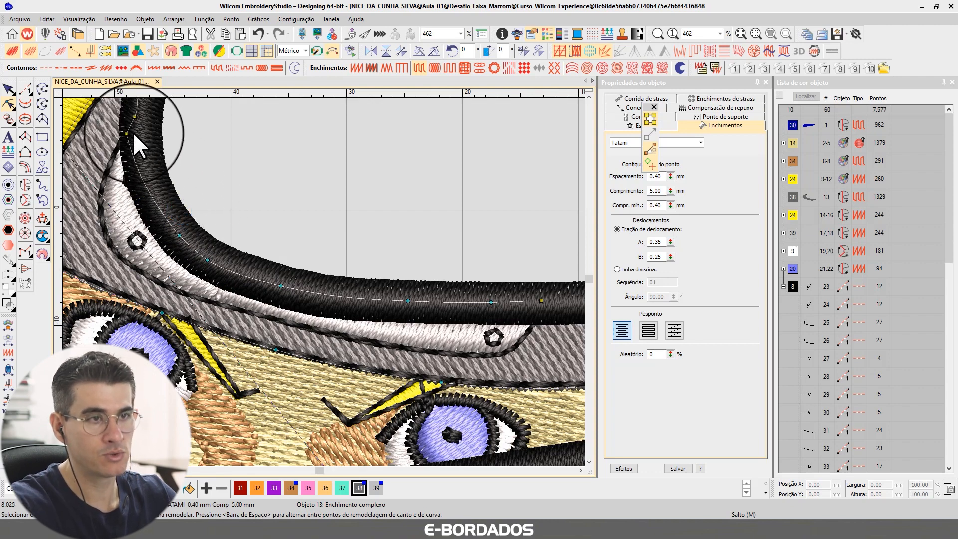
pyautogui.moveTo(126, 133); pyautogui.dragTo(133, 132)
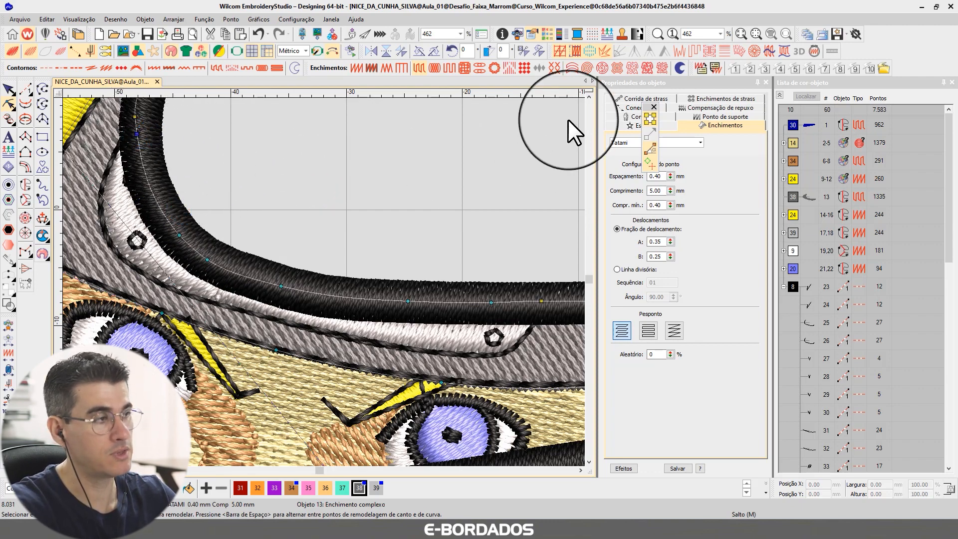
# - Delete the extra node on the upper inner curve of the grey fill and shift its top corner further beneath the black outline
pyautogui.click(589, 97)
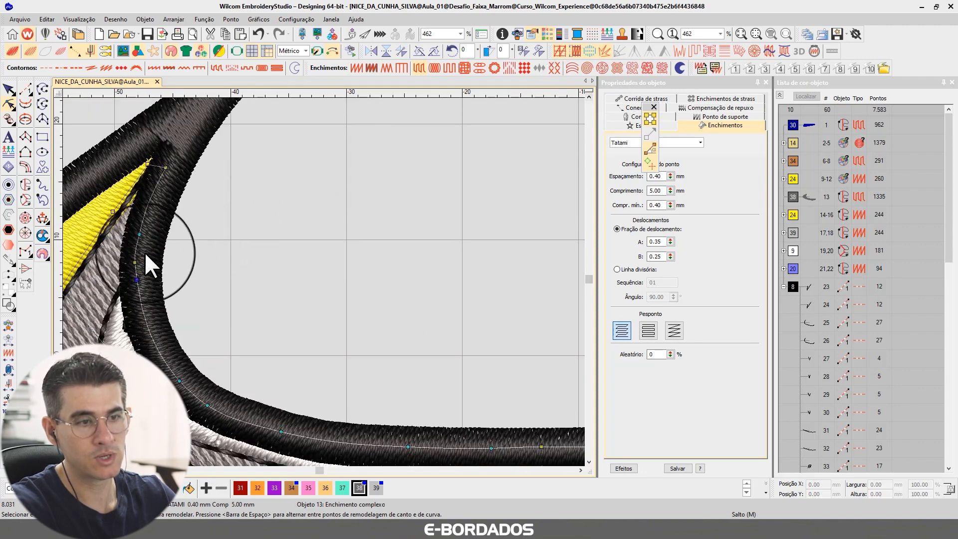
pyautogui.press('Delete')
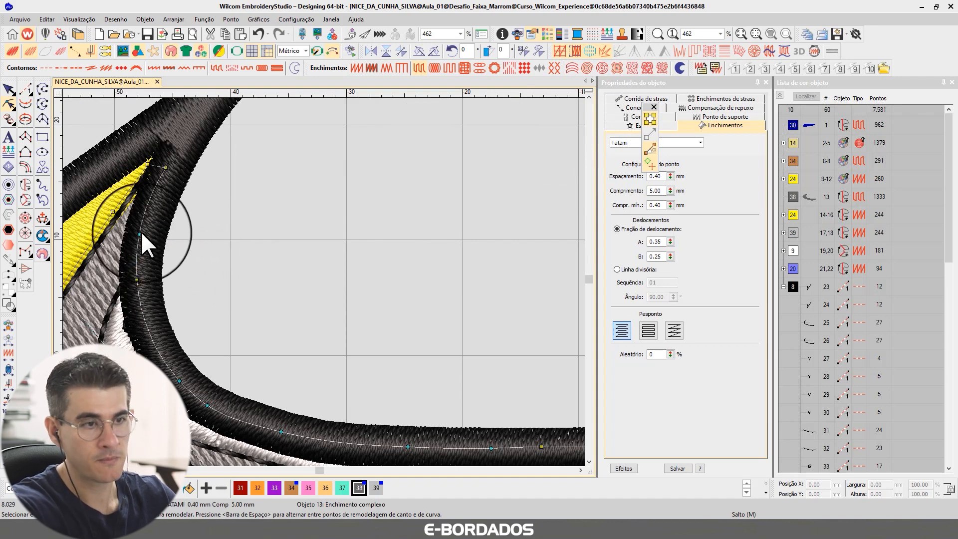
pyautogui.moveTo(166, 167); pyautogui.dragTo(170, 167)
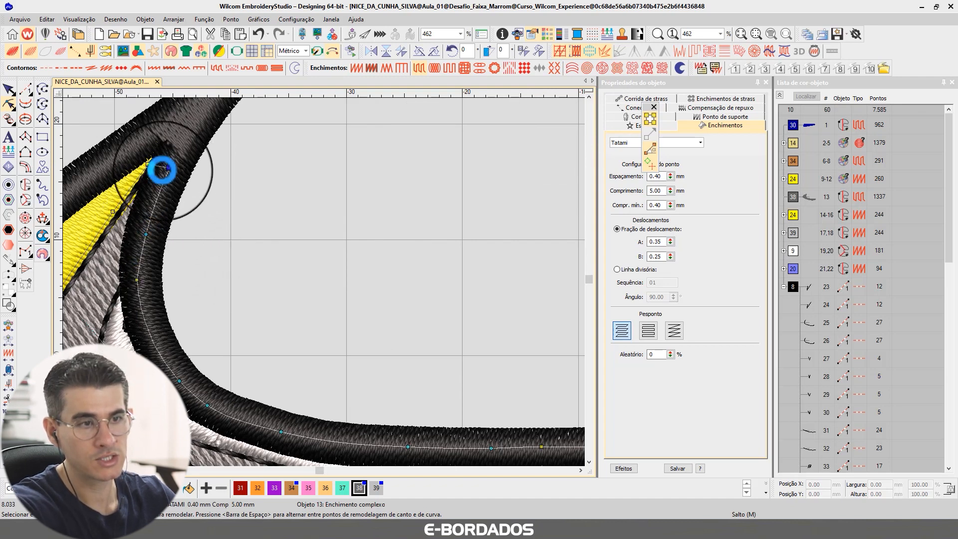
# - Shrink the grey fill's notch beneath the upper yellow triangle by moving its lower node upward and its side node to the triangle's tip
pyautogui.scroll(-1, 124, 236)
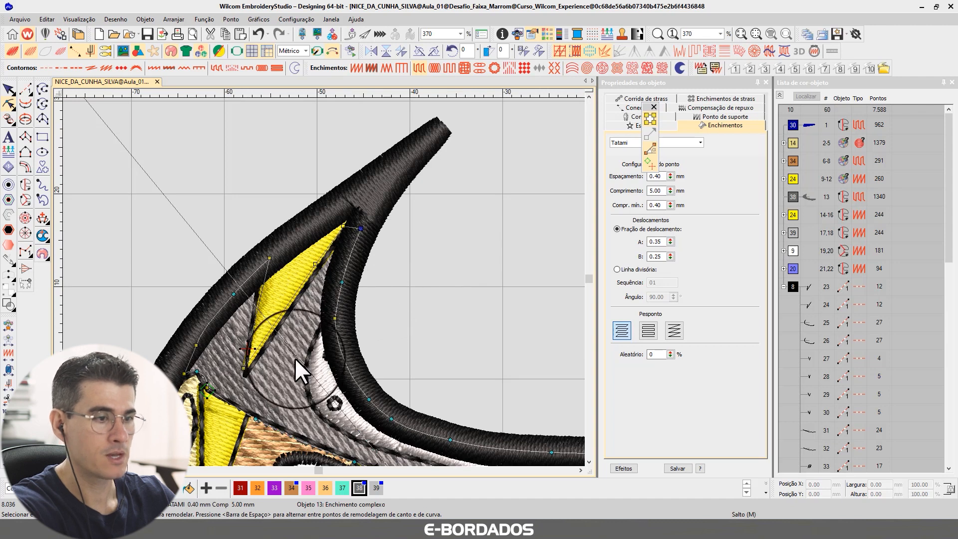
pyautogui.moveTo(245, 368); pyautogui.dragTo(260, 338)
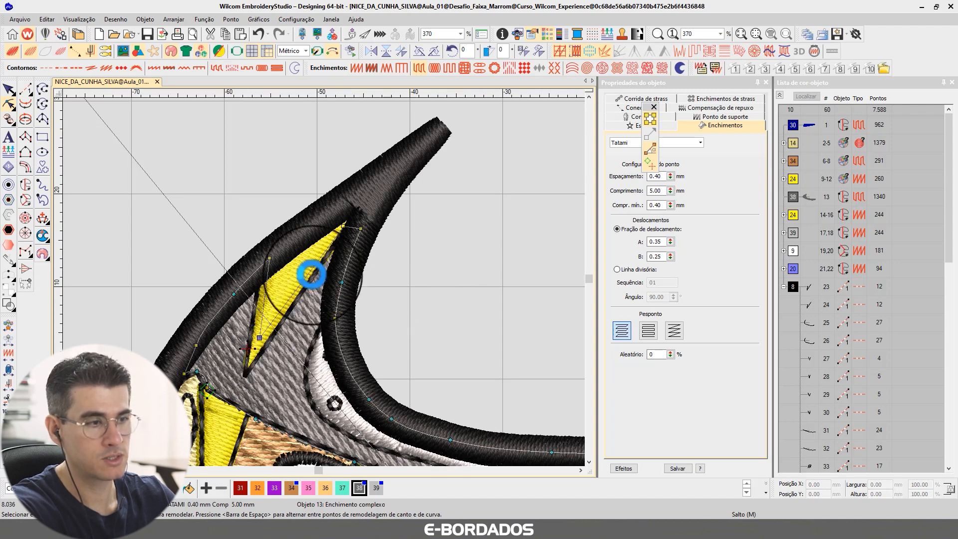
pyautogui.moveTo(318, 264); pyautogui.dragTo(352, 215)
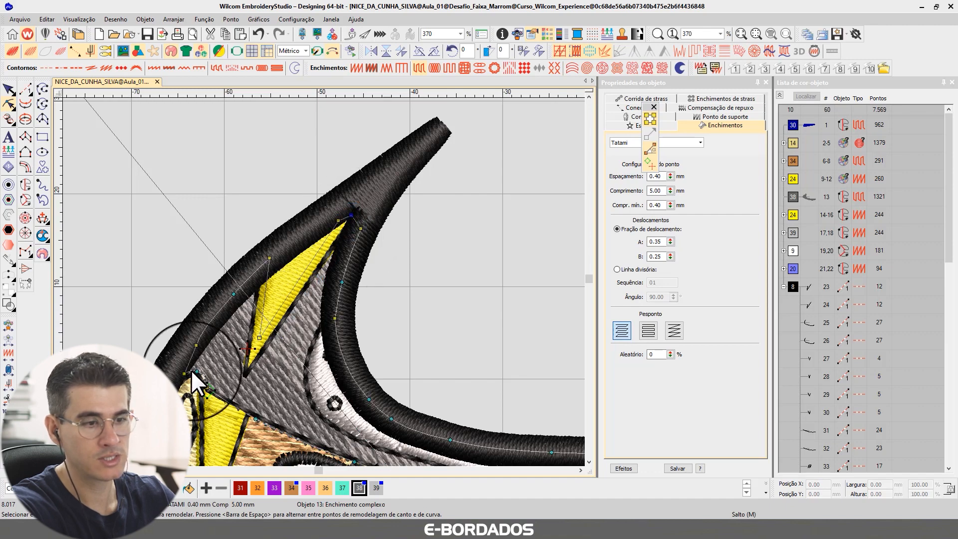
# - Reshape the grey fill's edge above the cream fill, making its peak node a corner and moving the outer node deeper beneath the black outline
pyautogui.scroll(3, 322, 280)
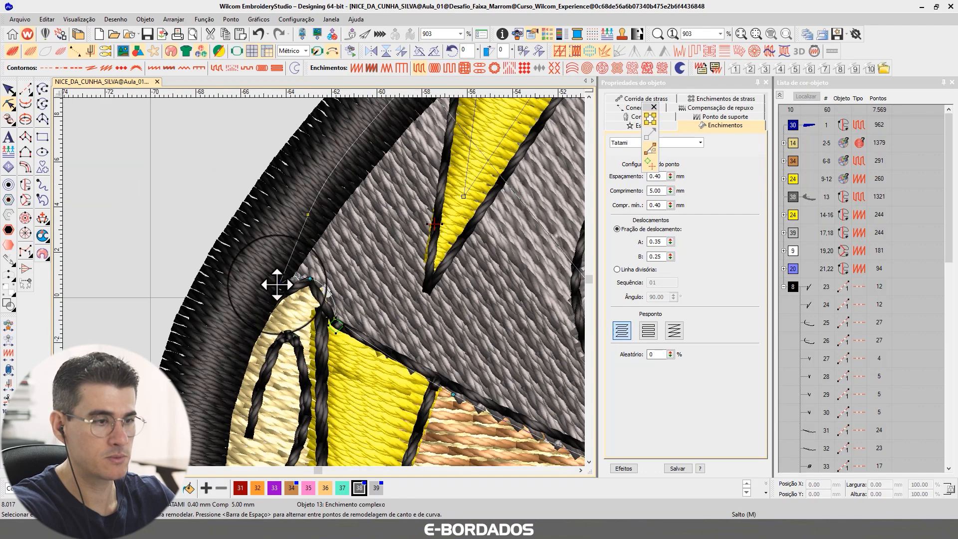
pyautogui.moveTo(268, 289); pyautogui.dragTo(317, 278)
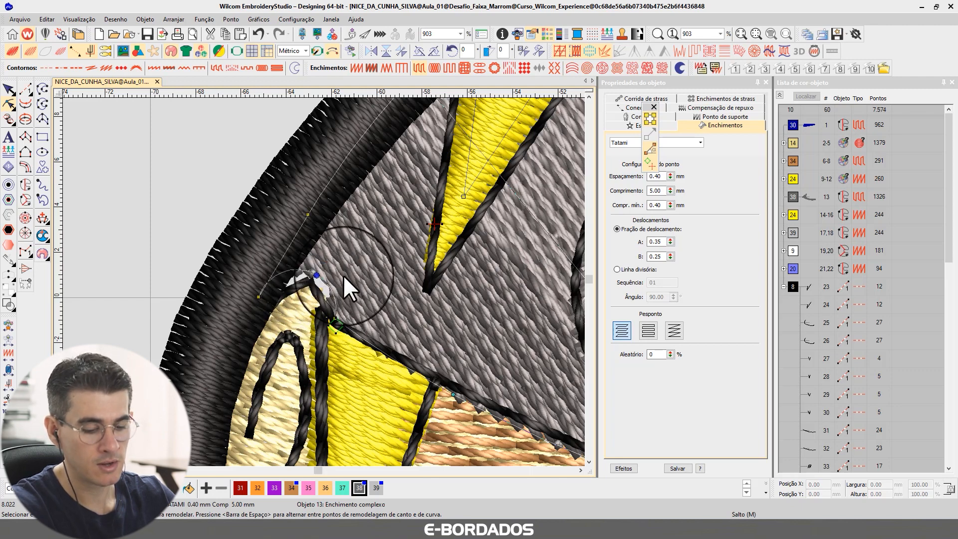
pyautogui.press('space')
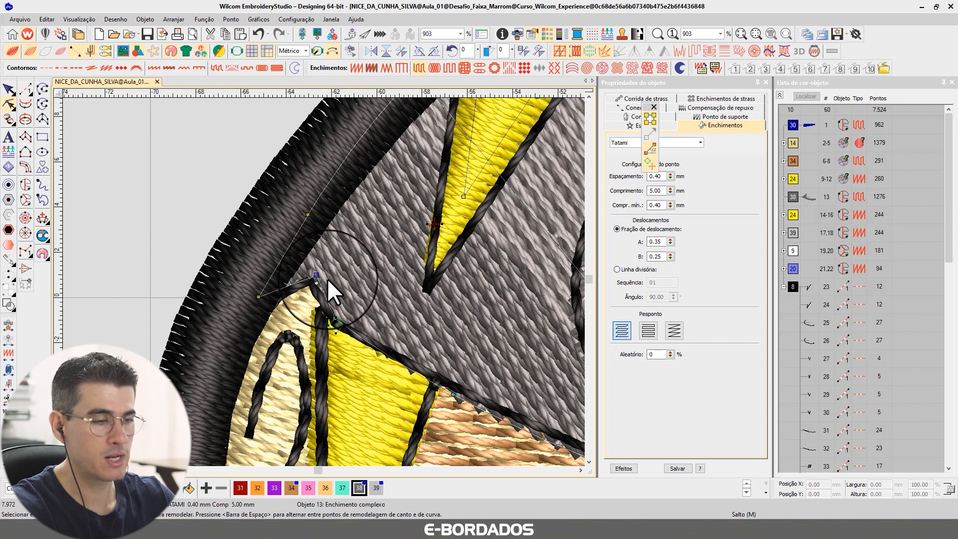
pyautogui.moveTo(318, 276)
pyautogui.mouseDown()
pyautogui.moveTo(310, 278)
pyautogui.moveTo(384, 352)
pyautogui.moveTo(312, 281)
pyautogui.mouseUp()
pyautogui.moveTo(261, 297); pyautogui.dragTo(234, 315)
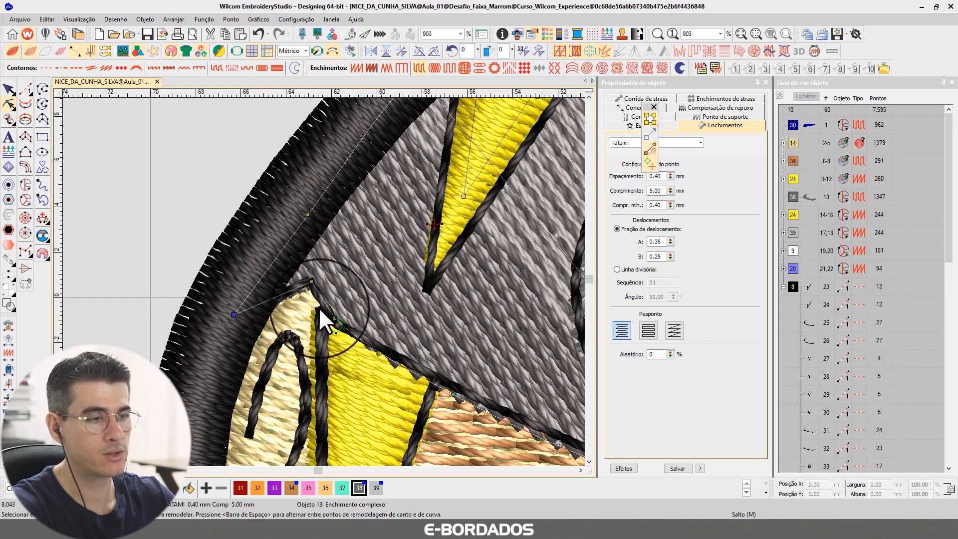
# - Move the nodes of the grey fill's outer curved edge outward beneath the black outline and toggle the middle node's corner or curve type
pyautogui.moveTo(308, 217); pyautogui.dragTo(288, 208)
pyautogui.scroll(-2, 349, 220)
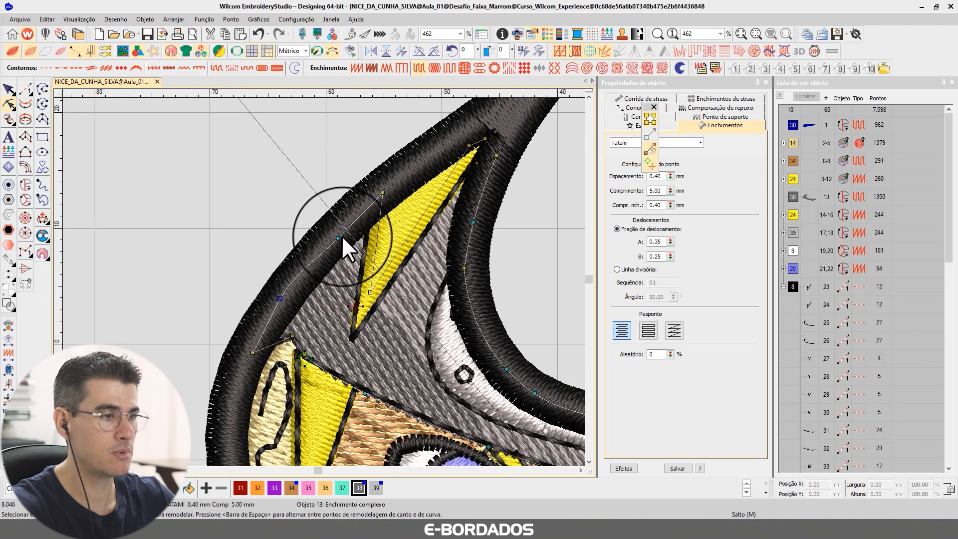
pyautogui.moveTo(341, 235); pyautogui.dragTo(331, 231)
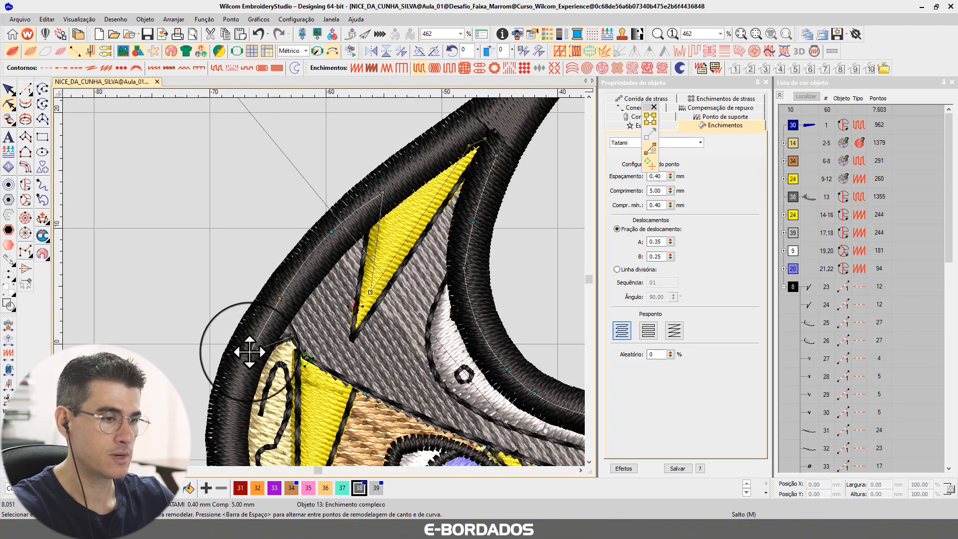
pyautogui.moveTo(250, 353); pyautogui.dragTo(246, 351)
pyautogui.click(280, 299)
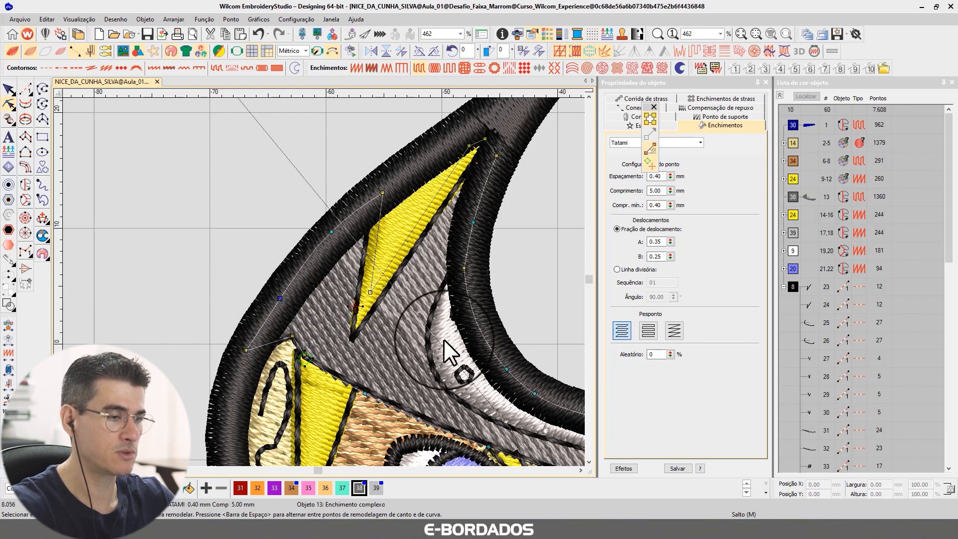
pyautogui.press('space')
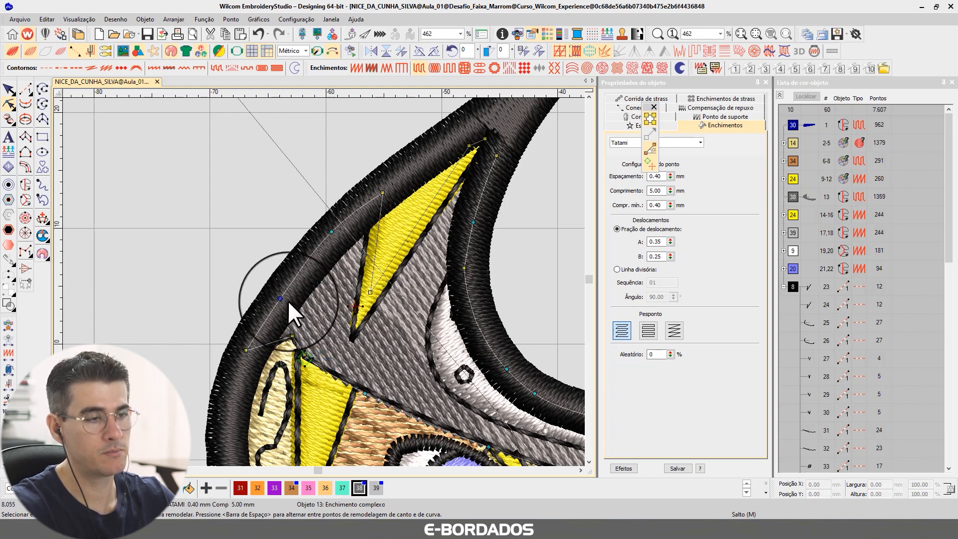
# - Nudge the middle node of the grey fill's outer curve outward beneath the black outline and finish reshaping the fill
pyautogui.moveTo(280, 299); pyautogui.dragTo(276, 300)
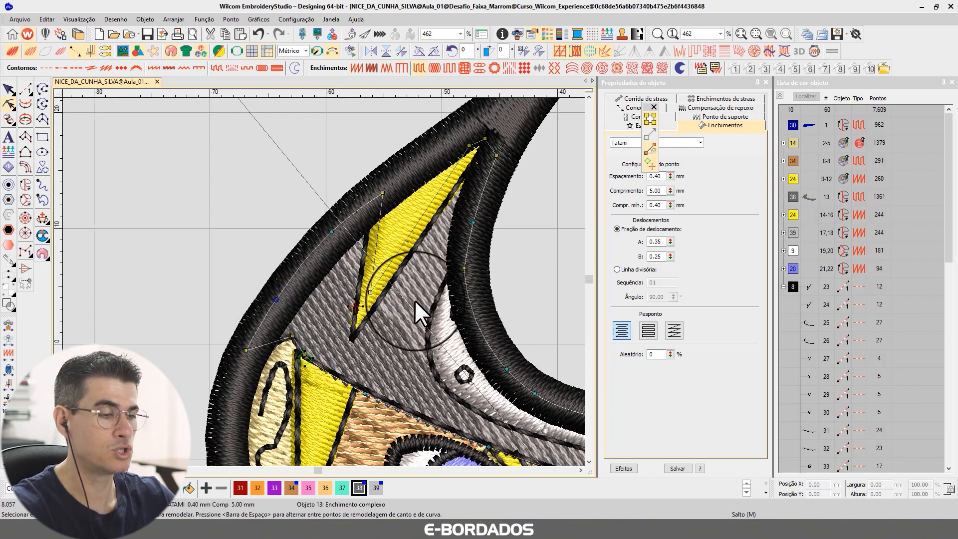
pyautogui.click(581, 470)
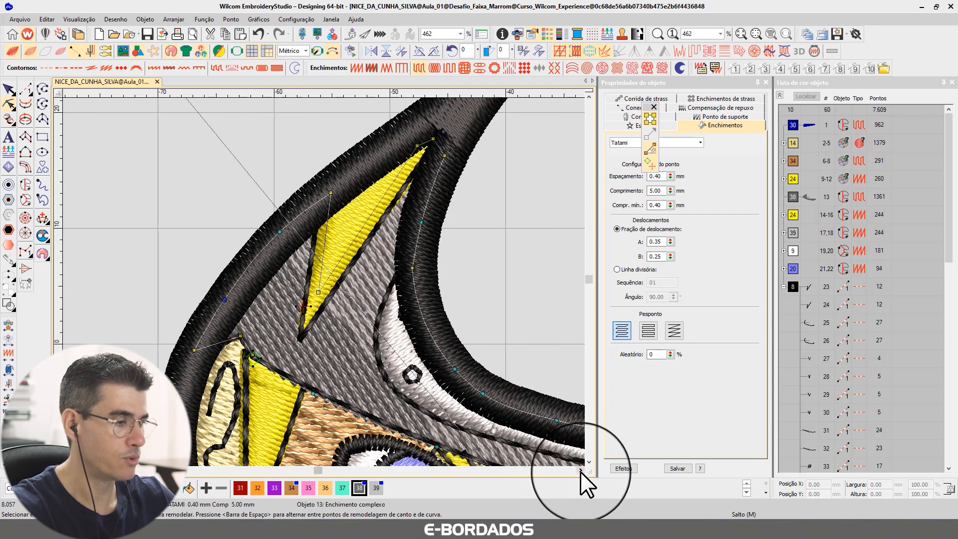
pyautogui.doubleClick(581, 470)
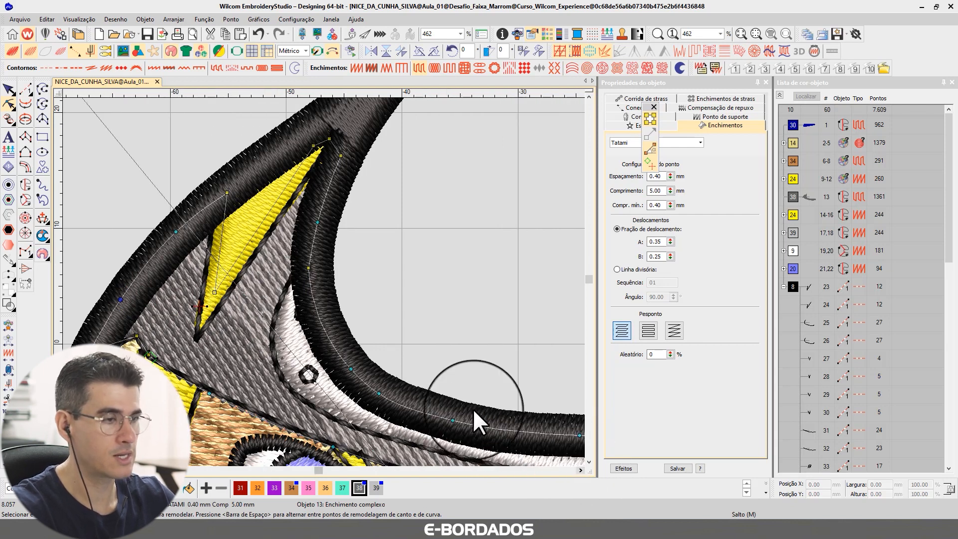
pyautogui.click(9, 88)
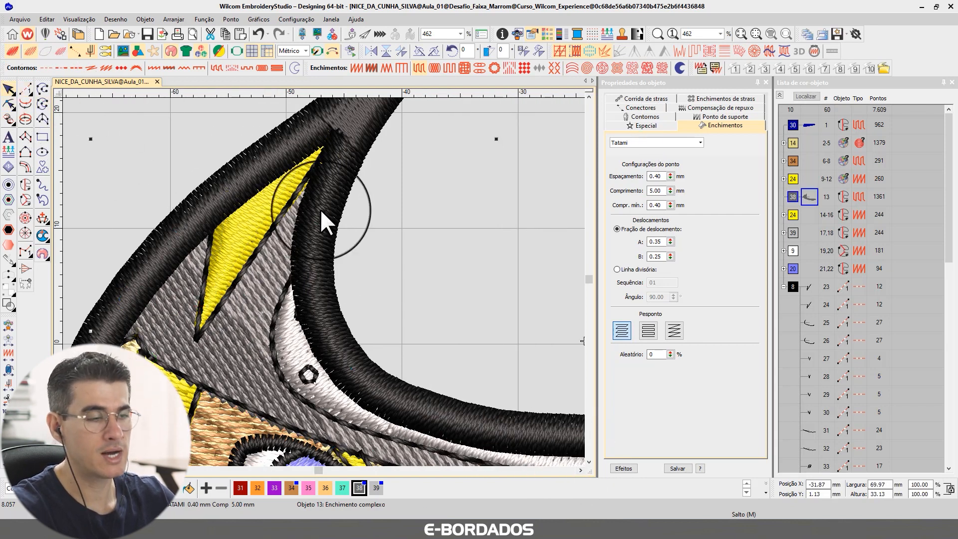
# - Select the cream face fill for reshaping and move its lower-left corner node outward beneath the black outline
pyautogui.click(589, 463)
pyautogui.click(589, 463)
pyautogui.click(589, 463)
pyautogui.click(589, 463)
pyautogui.click(589, 464)
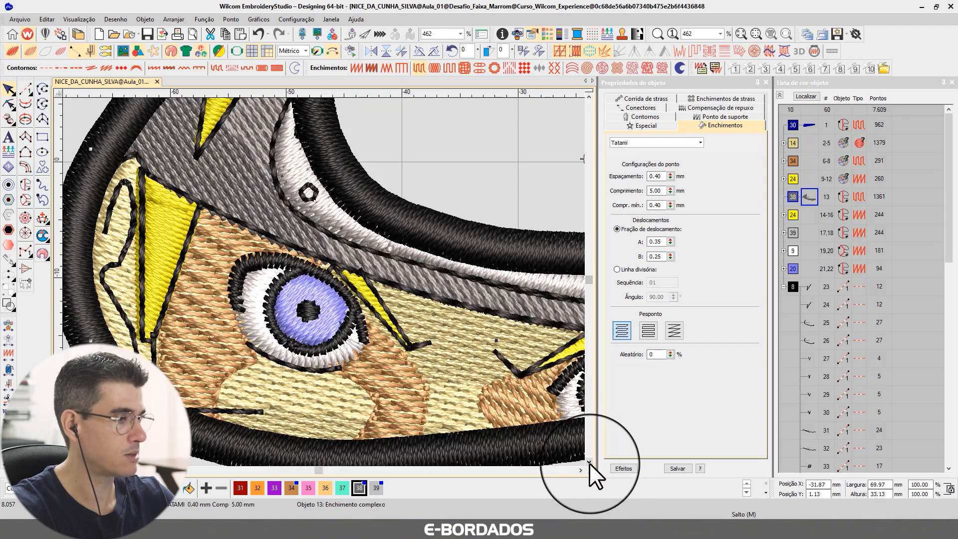
pyautogui.press('t')
pyautogui.press('t')
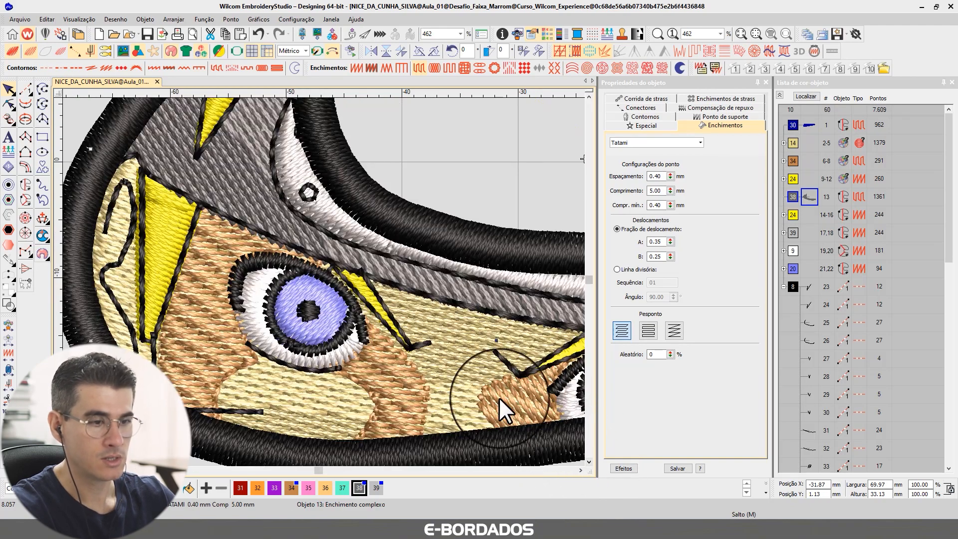
pyautogui.press('t')
pyautogui.click(286, 403)
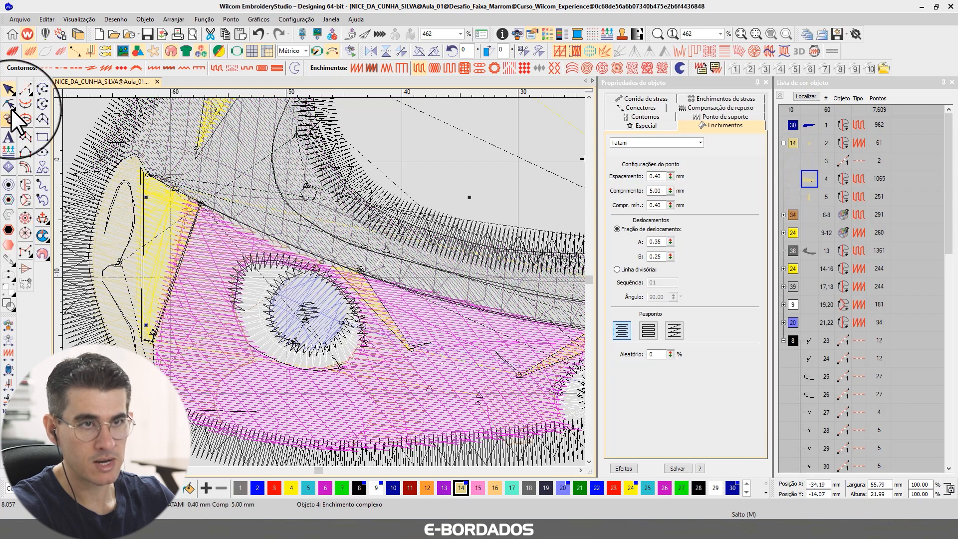
pyautogui.click(9, 103)
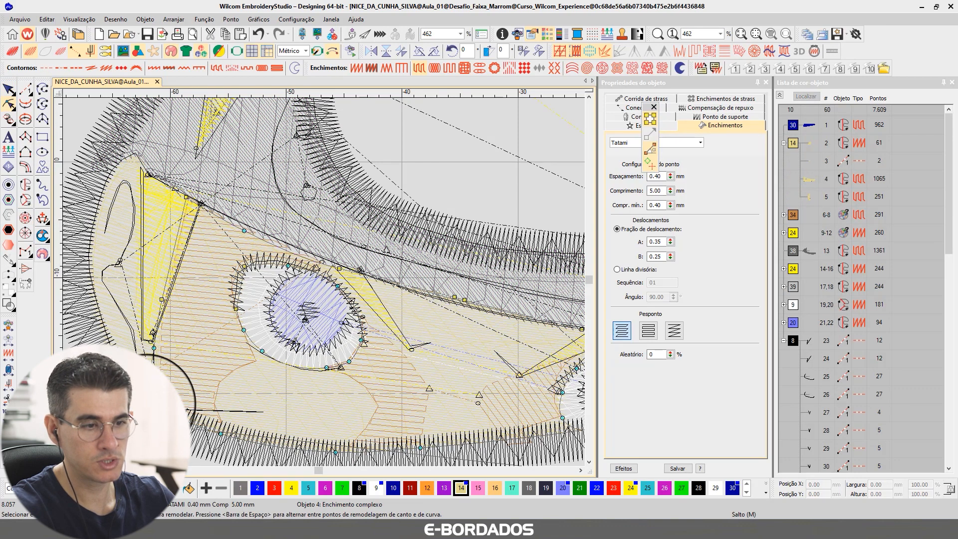
pyautogui.moveTo(147, 403); pyautogui.dragTo(141, 411)
# - Check the cream fill's coverage in stitch and realistic views and fine-tune its lower-left corner node beneath the black outline
pyautogui.scroll(-2, 437, 394)
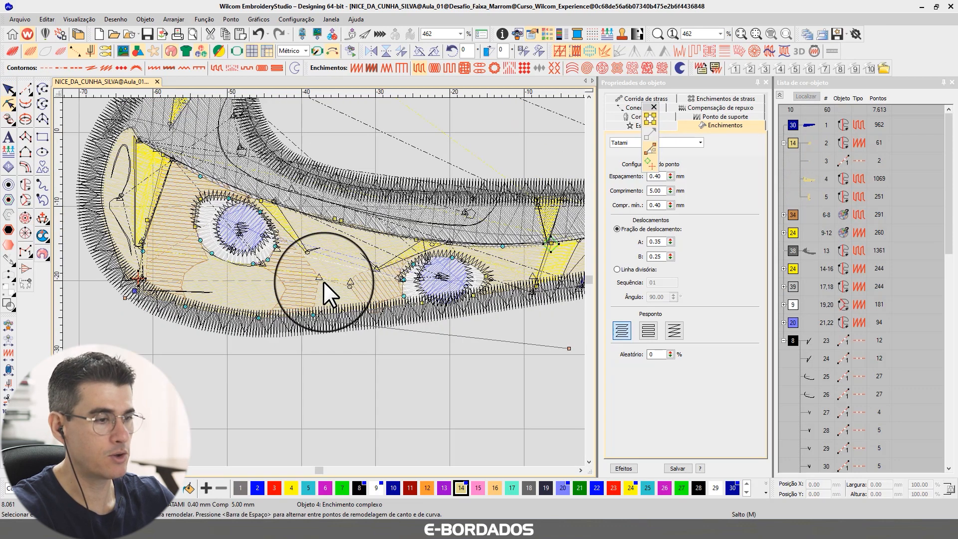
pyautogui.scroll(2, 305, 288)
pyautogui.scroll(-2, 325, 265)
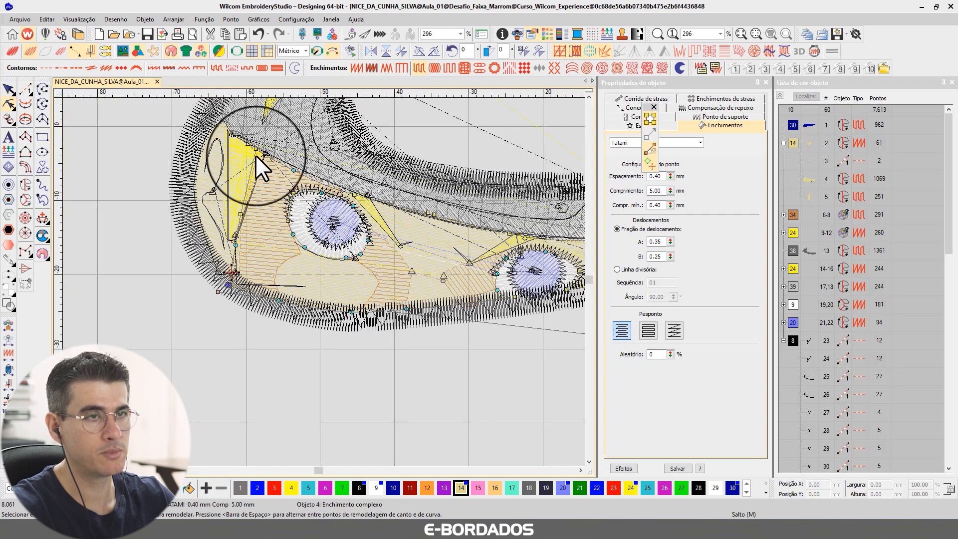
pyautogui.click(13, 51)
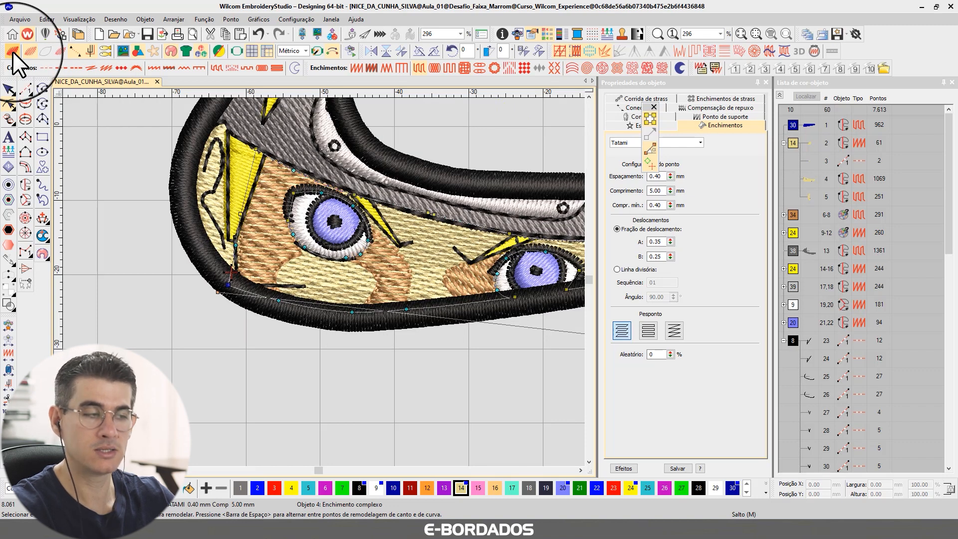
pyautogui.click(13, 52)
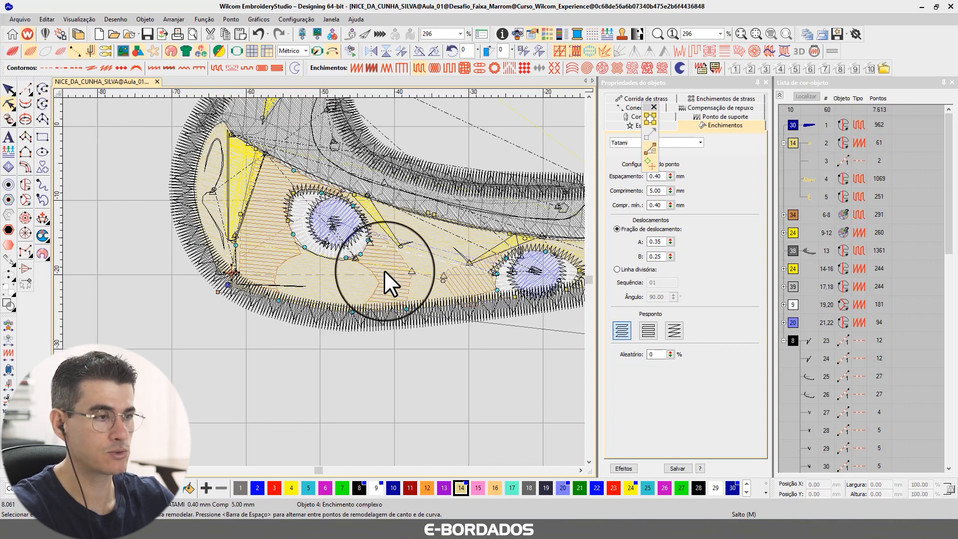
pyautogui.scroll(2, 298, 298)
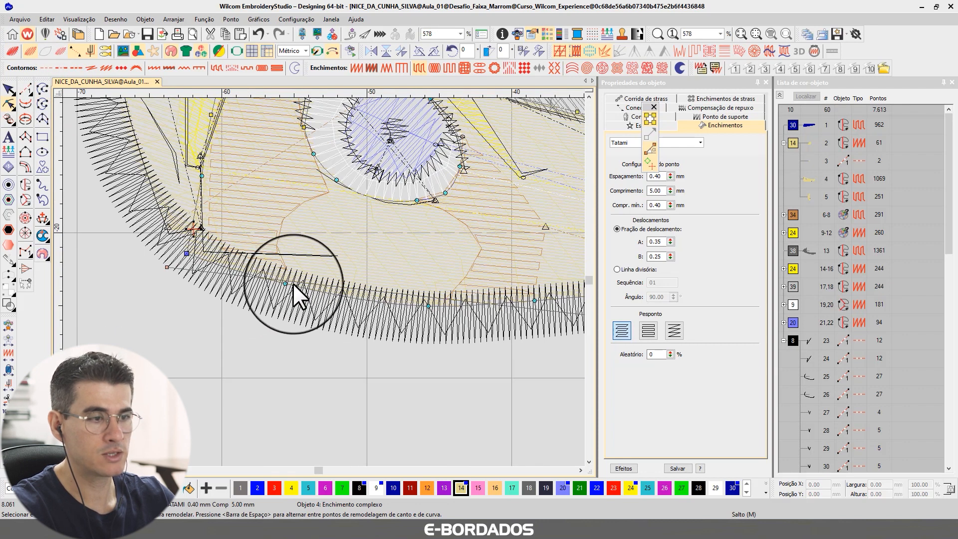
pyautogui.moveTo(190, 254); pyautogui.dragTo(184, 255)
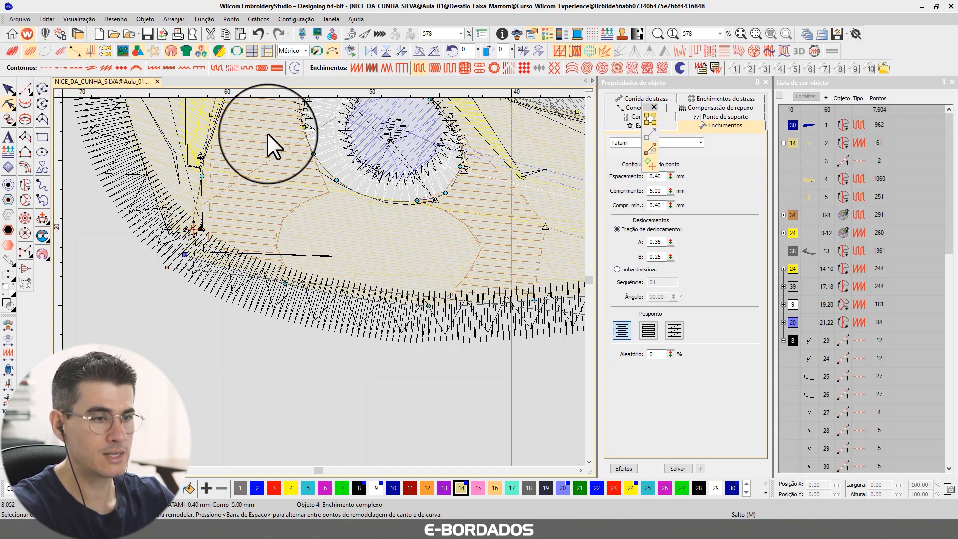
# - Move the cream fill's lower edge nodes below the first eye downward to the middle of the black outline
pyautogui.press('t')
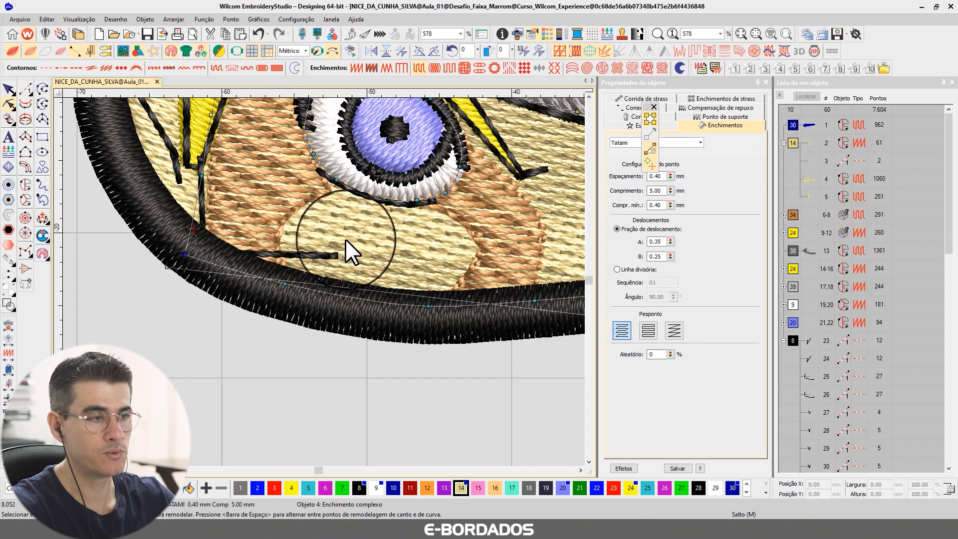
pyautogui.moveTo(287, 284); pyautogui.dragTo(288, 296)
pyautogui.moveTo(428, 307); pyautogui.dragTo(428, 320)
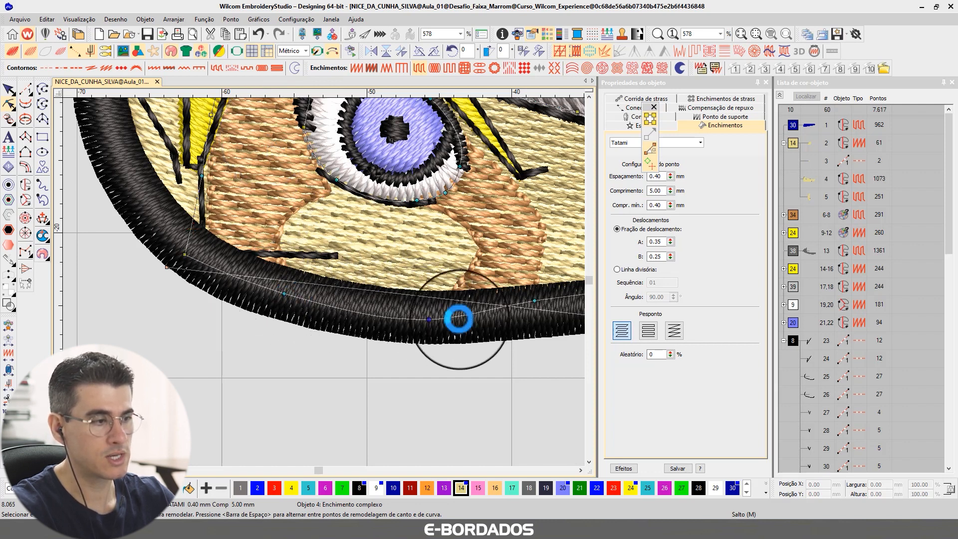
pyautogui.moveTo(535, 304); pyautogui.dragTo(536, 315)
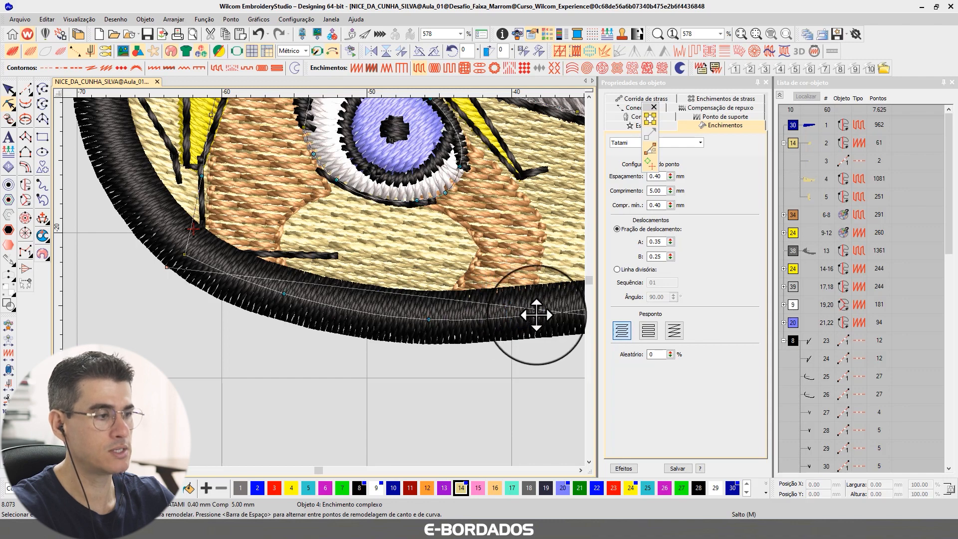
# - Move the cream fill's lower nodes on both sides of the second eye and at the yellow stripe deeper beneath the black outline
pyautogui.click(581, 469)
pyautogui.click(581, 469)
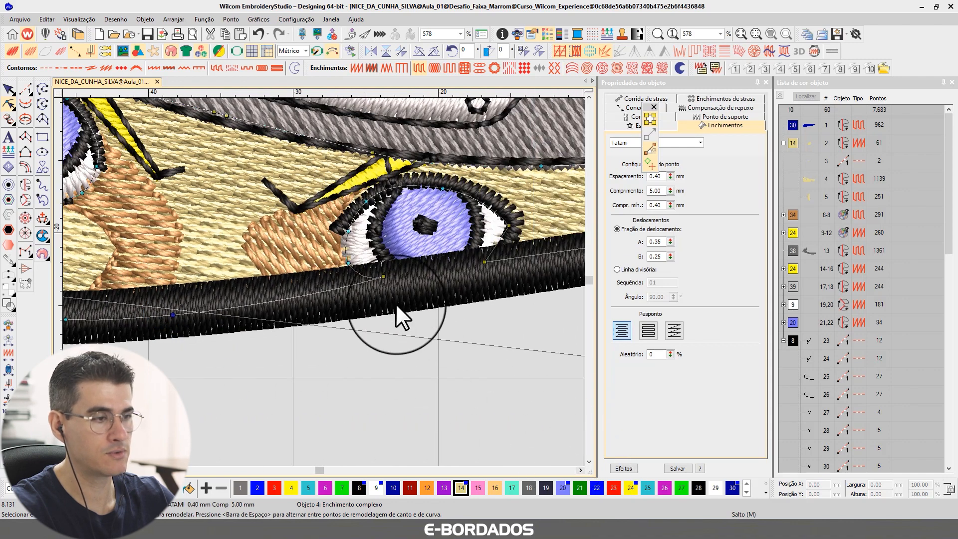
pyautogui.moveTo(385, 288); pyautogui.dragTo(385, 292)
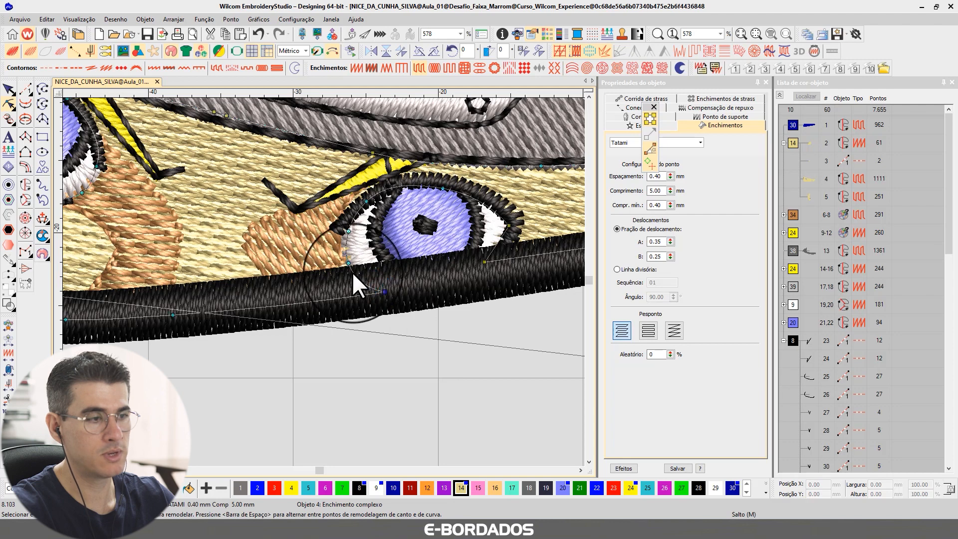
pyautogui.press('t')
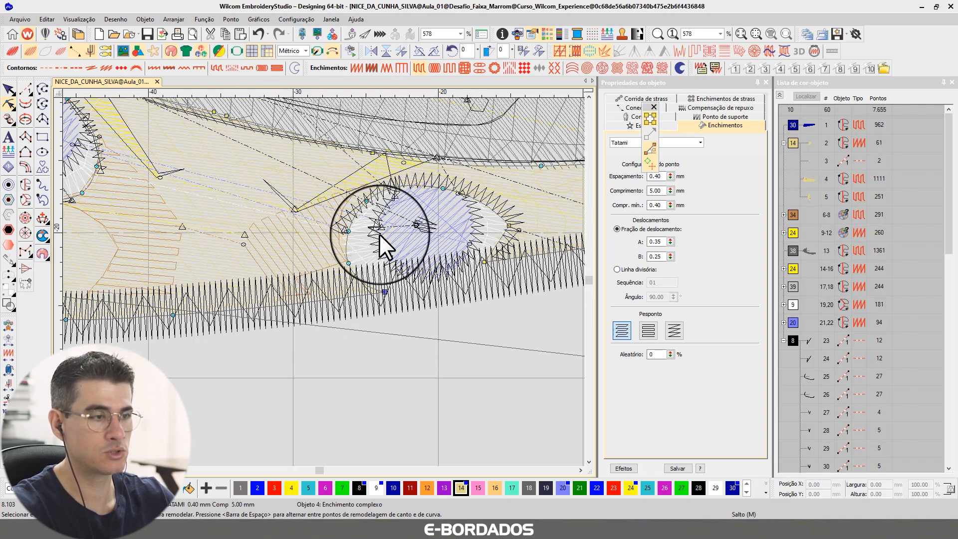
pyautogui.press('t')
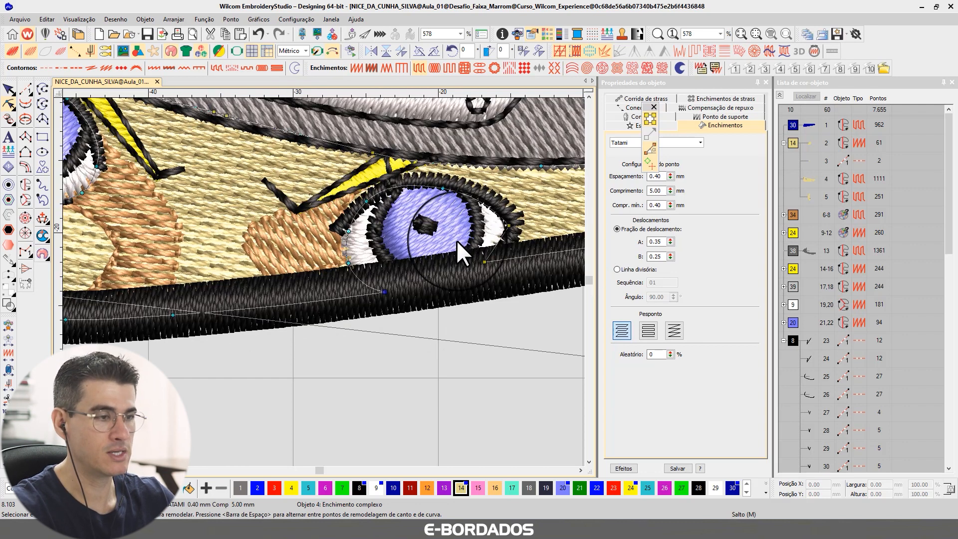
pyautogui.moveTo(484, 263); pyautogui.dragTo(478, 280)
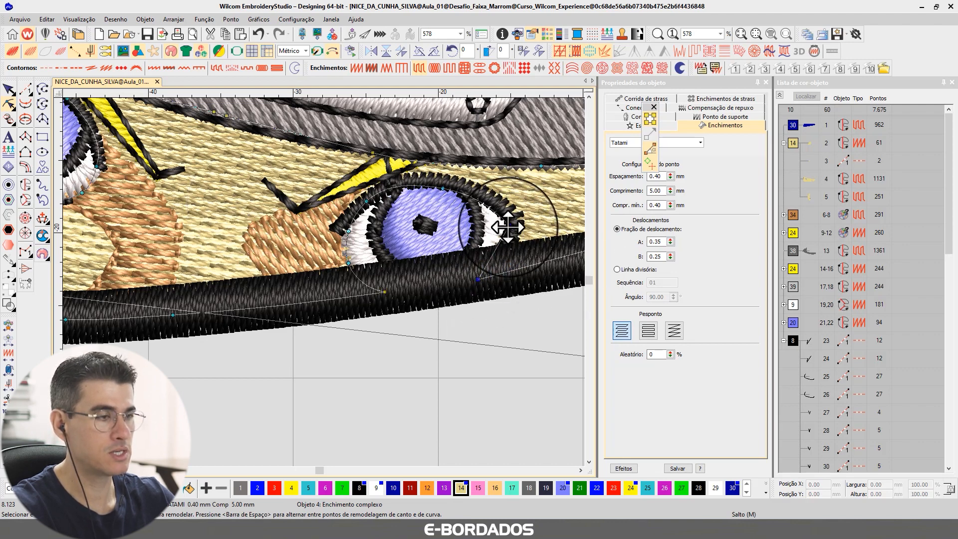
pyautogui.click(579, 470)
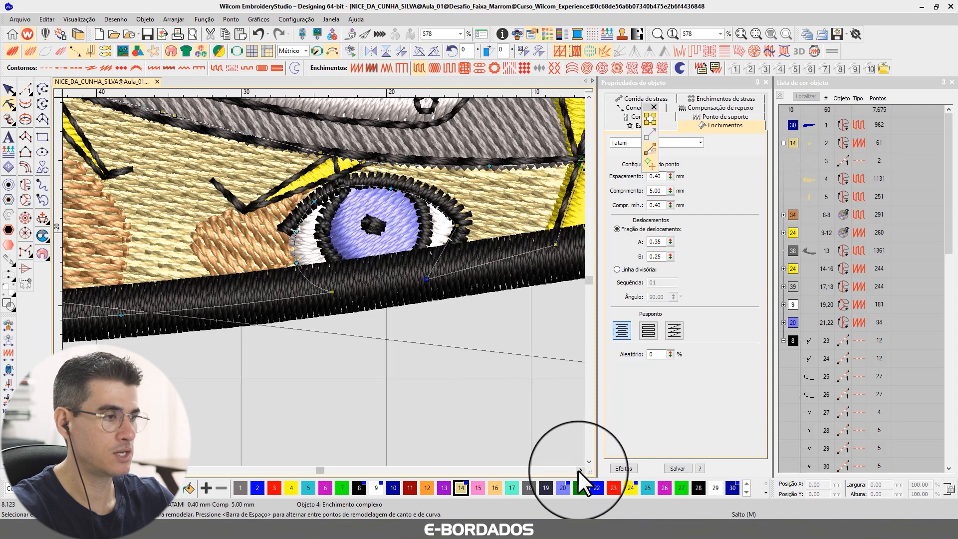
pyautogui.click(579, 470)
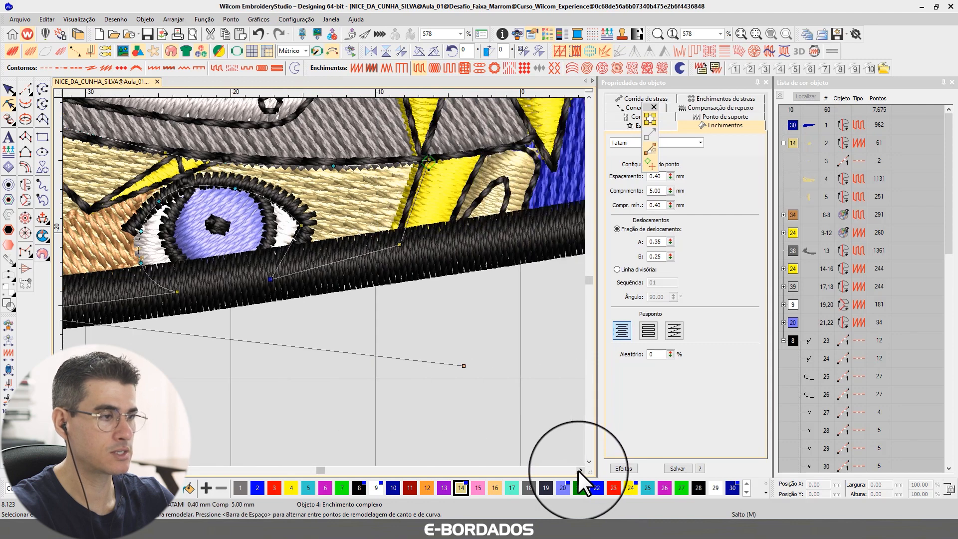
pyautogui.click(397, 262)
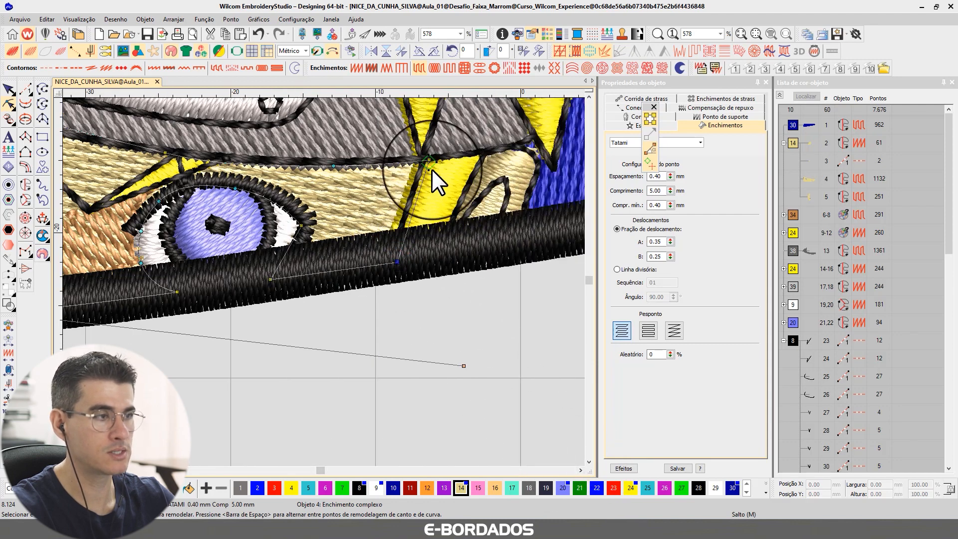
# - Raise the cream fill's upper edge nodes near the second eye beneath the grey fill and delete the extra node between the eyes
pyautogui.click(332, 160)
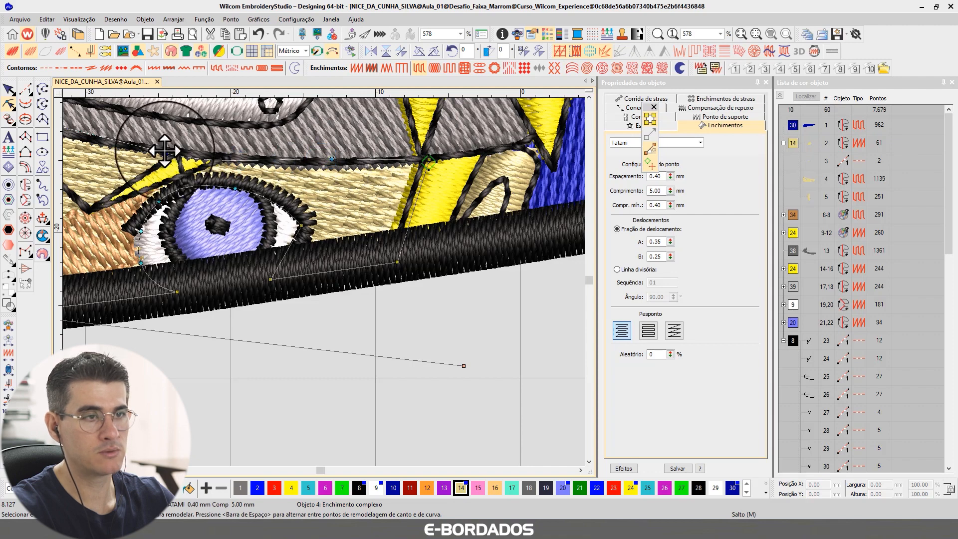
pyautogui.moveTo(164, 151); pyautogui.dragTo(166, 147)
pyautogui.scroll(-2, 106, 141)
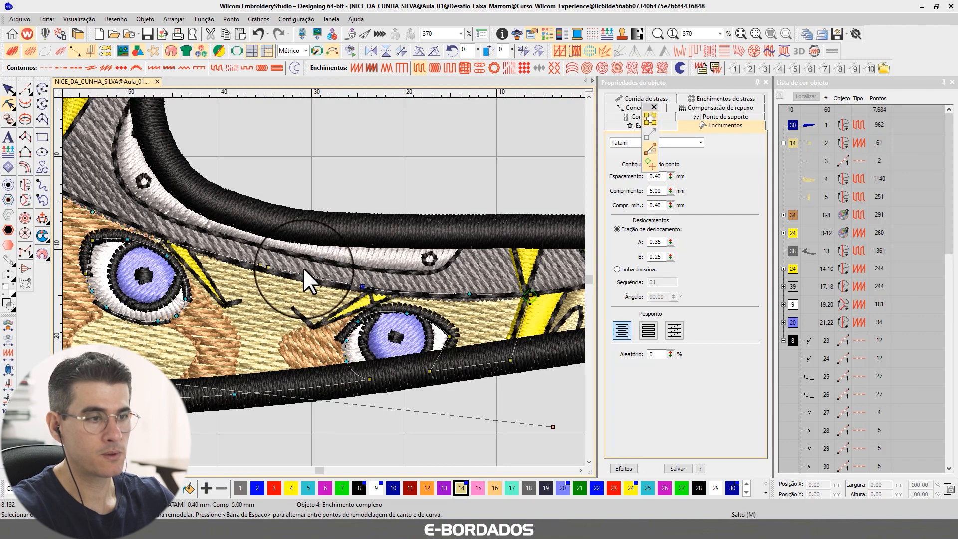
pyautogui.click(268, 267)
pyautogui.press('Delete')
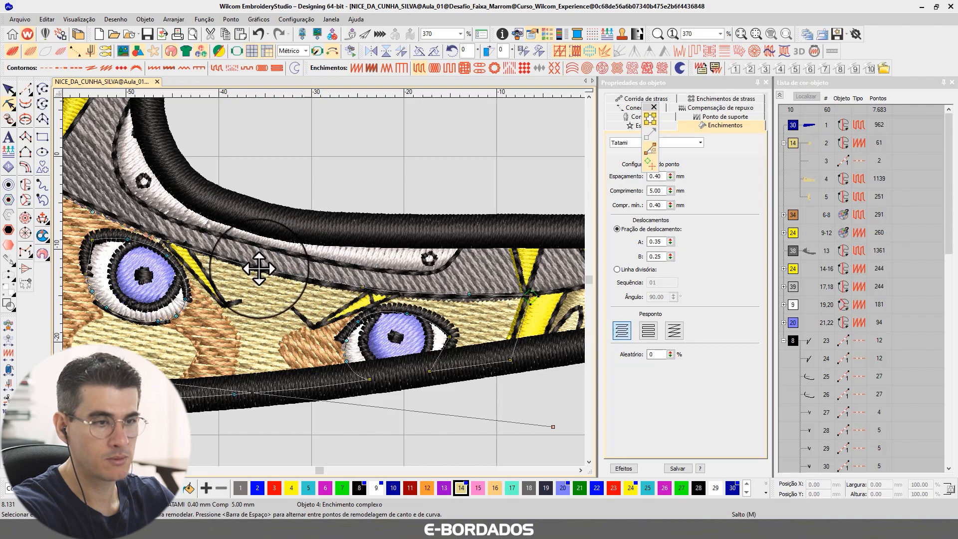
# - Raise the cream fill's upper edge nodes above the first eye beneath the grey fill and finish reshaping it
pyautogui.scroll(2, 137, 250)
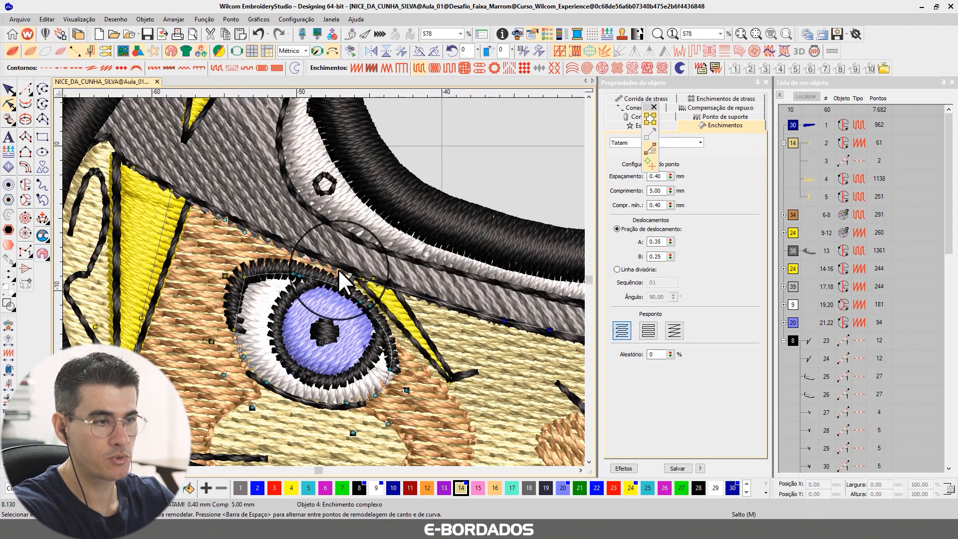
pyautogui.scroll(3, 338, 269)
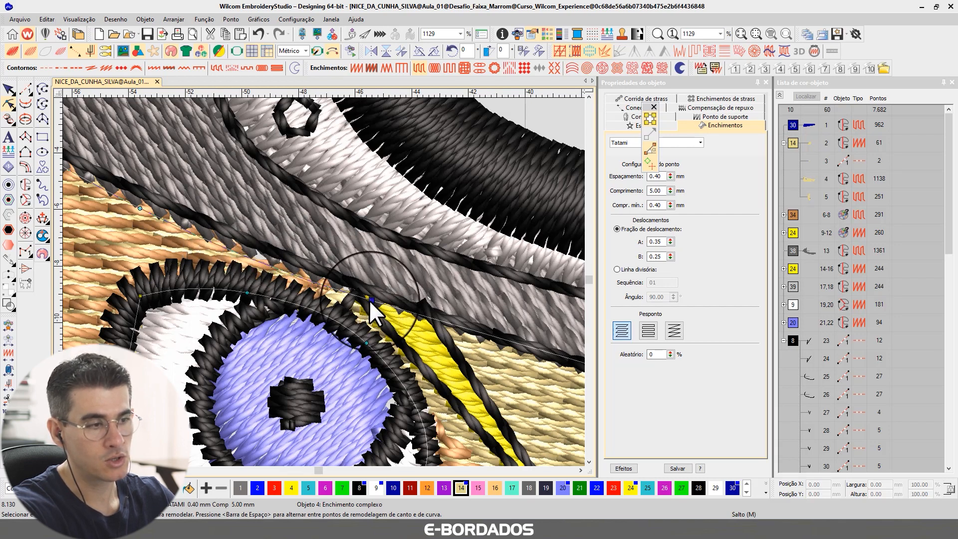
pyautogui.moveTo(368, 290); pyautogui.dragTo(367, 288)
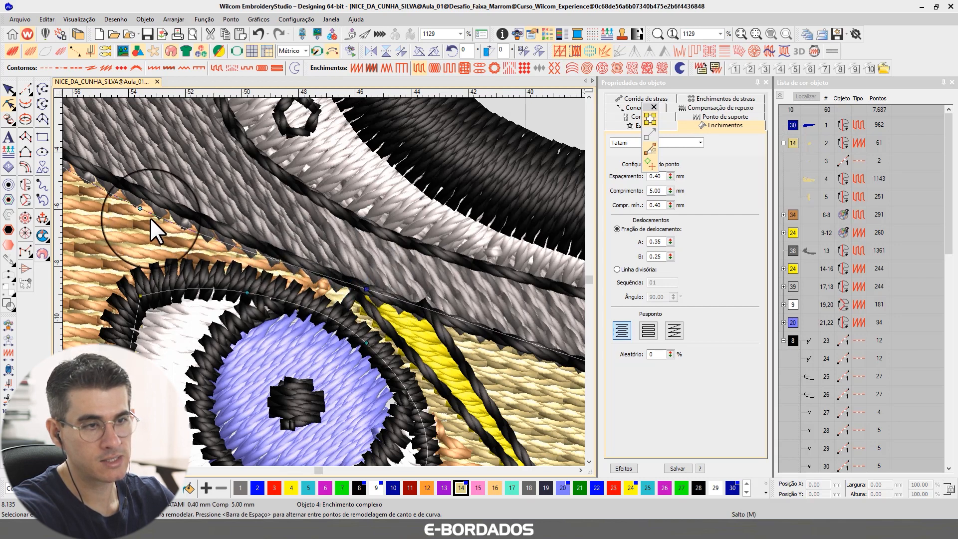
pyautogui.click(144, 199)
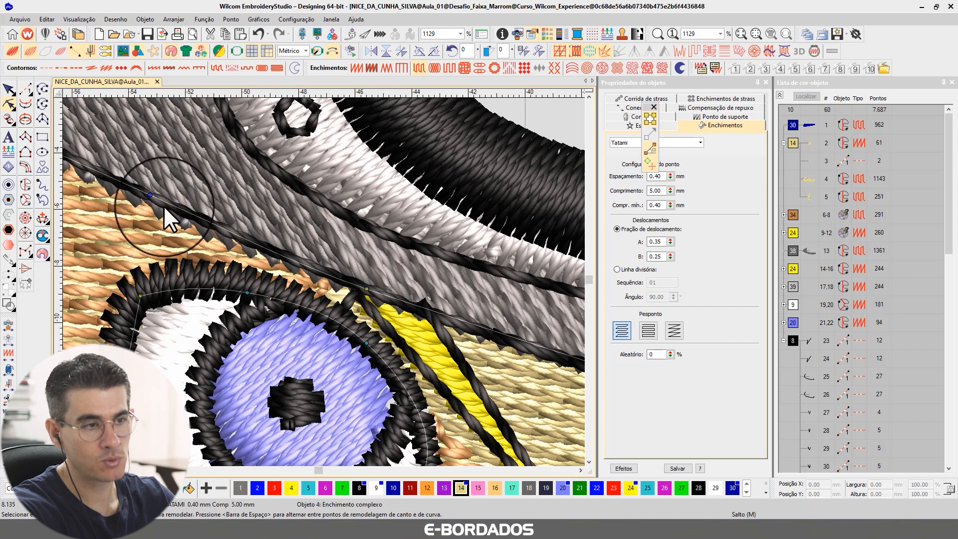
pyautogui.scroll(-3, 322, 272)
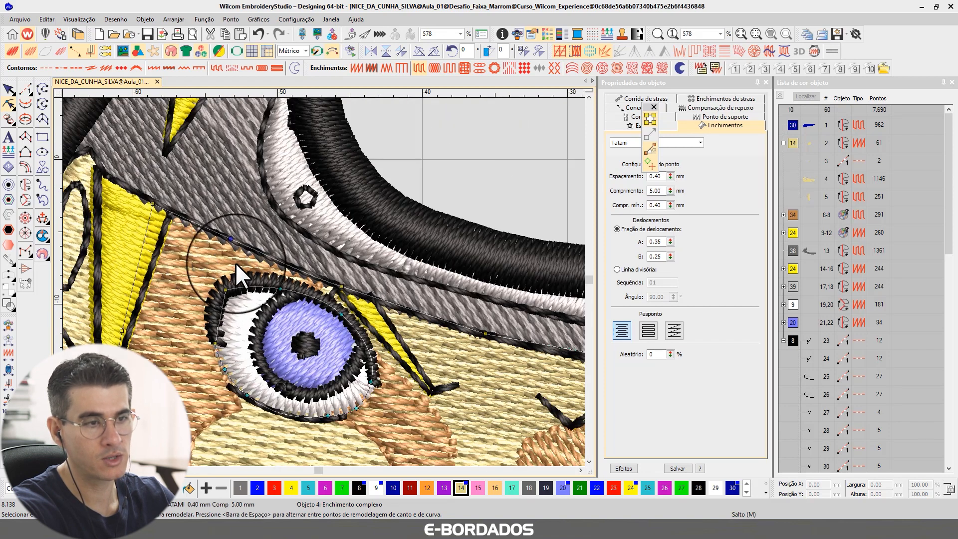
pyautogui.scroll(-2, 299, 277)
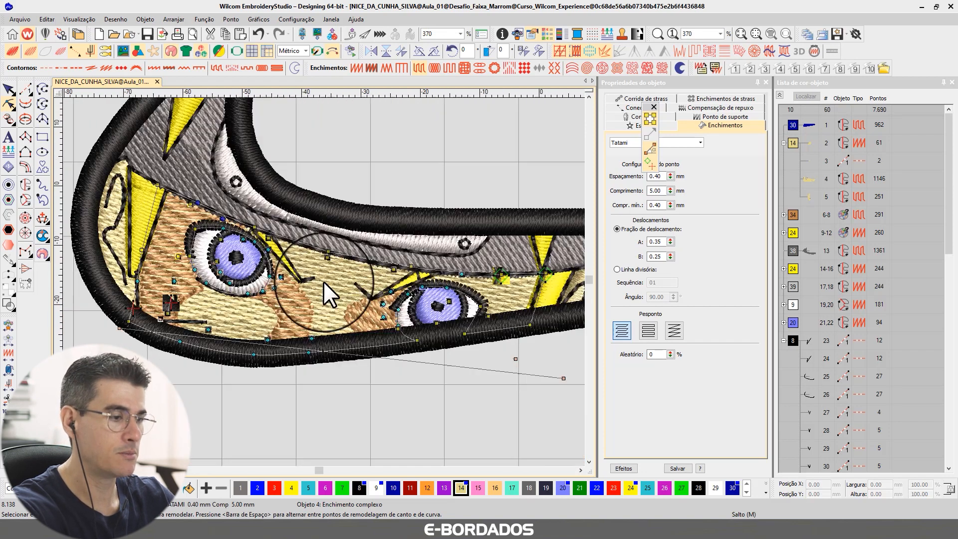
pyautogui.scroll(-2, 323, 281)
pyautogui.click(9, 90)
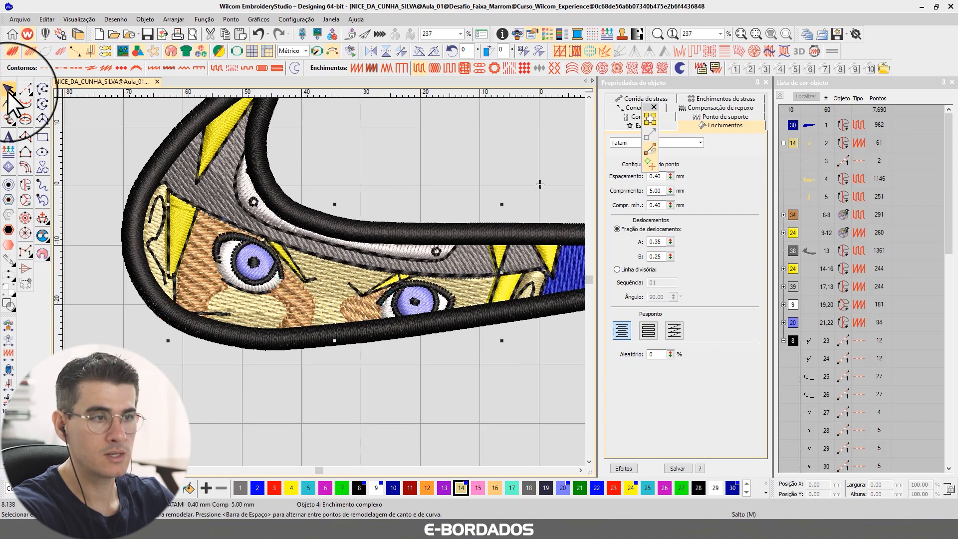
# - Select the small cream ear fill beside the yellow stripe and inspect its edge nodes against the black outline
pyautogui.press('t')
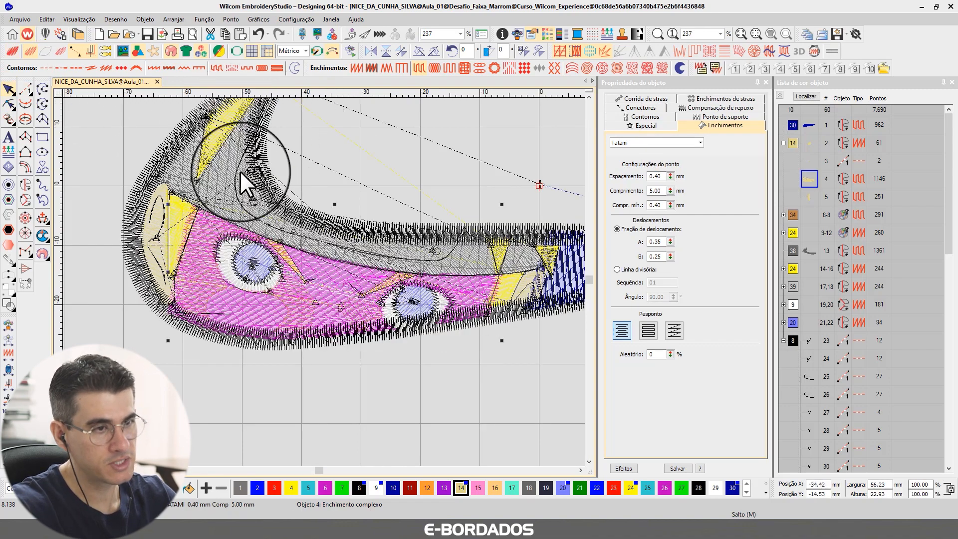
pyautogui.click(155, 223)
pyautogui.press('t')
pyautogui.scroll(2, 161, 221)
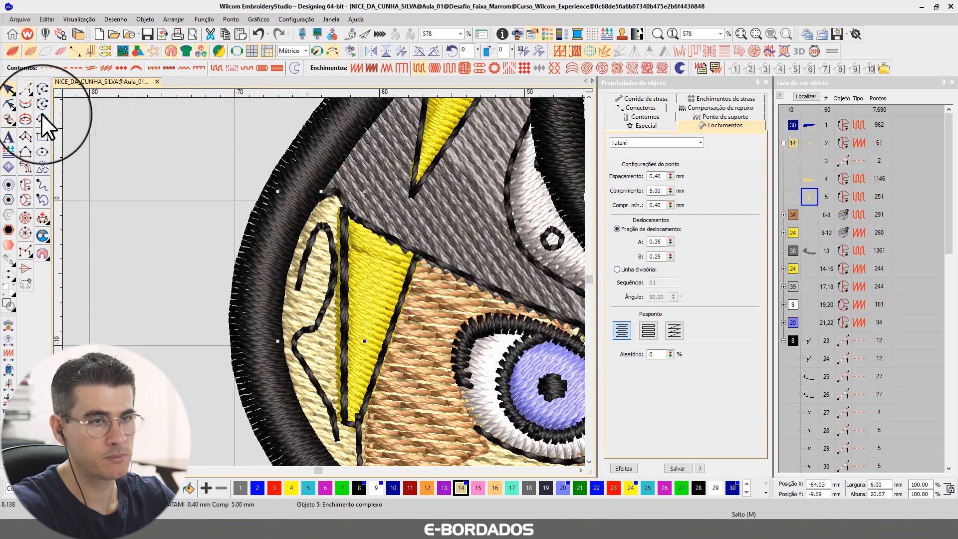
pyautogui.click(9, 104)
pyautogui.scroll(-2, 307, 315)
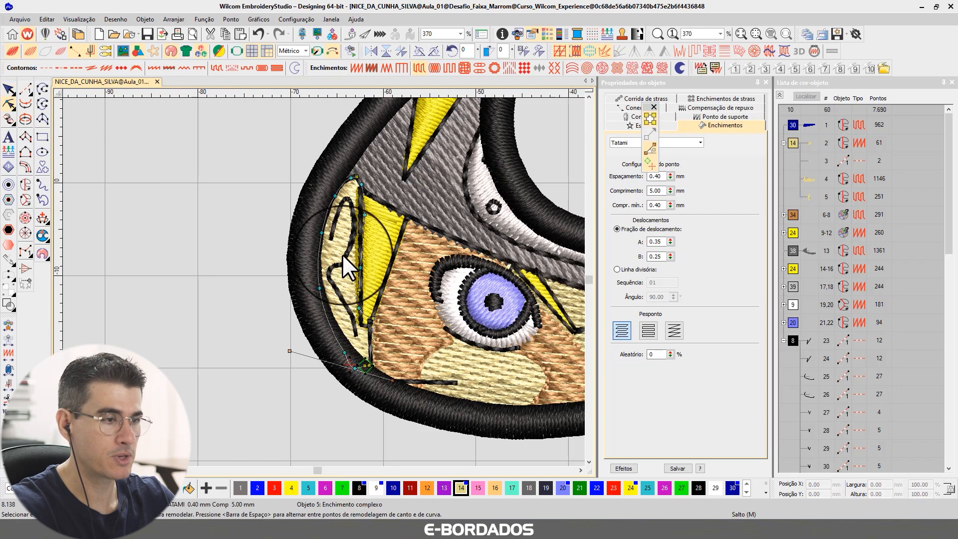
pyautogui.scroll(2, 331, 218)
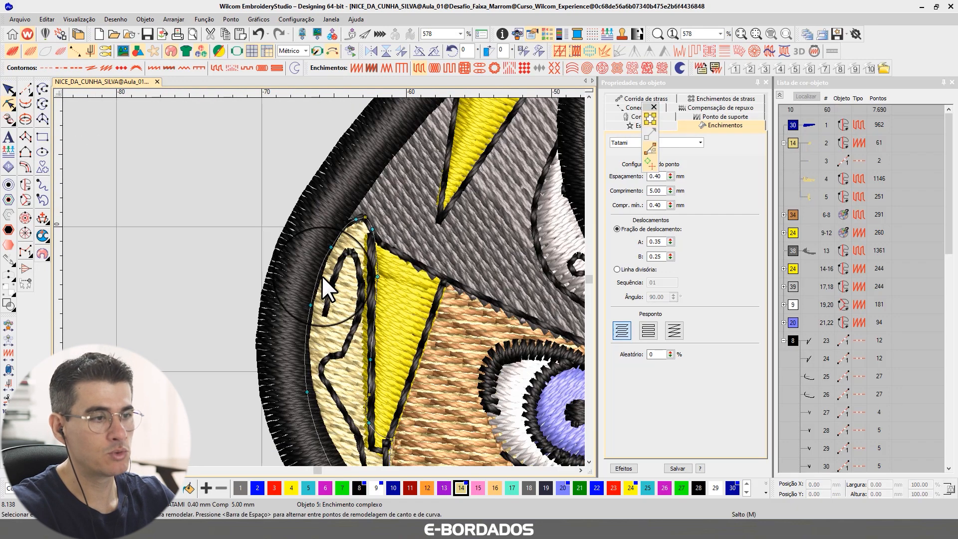
pyautogui.click(9, 89)
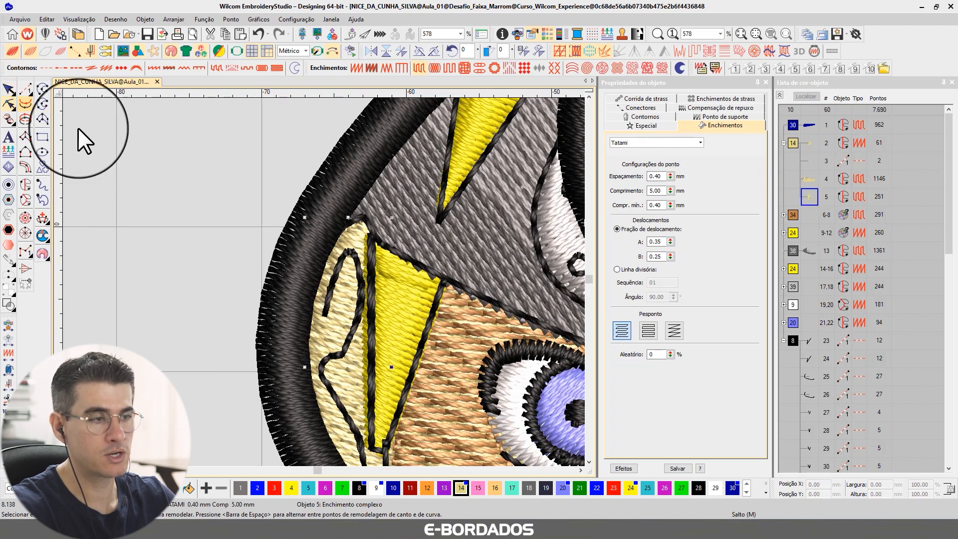
# - Examine the overlap between the cream ear fill and the black outline up close, comparing the stitch view with the realistic view
pyautogui.press('t')
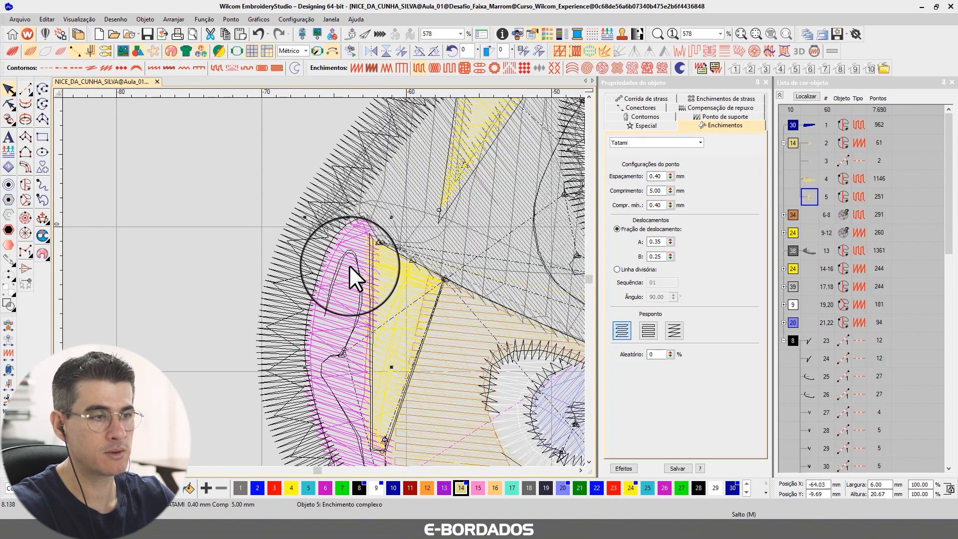
pyautogui.press('t')
pyautogui.press('t')
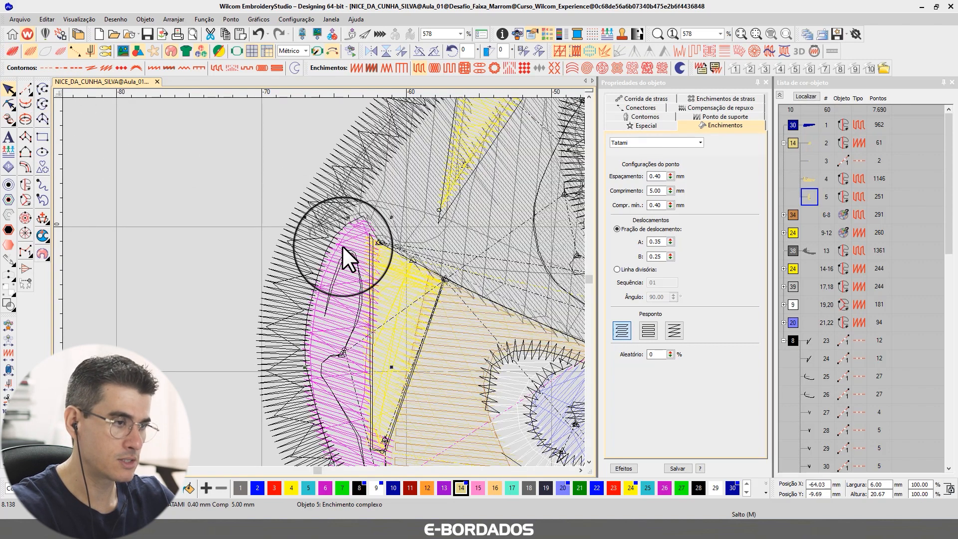
pyautogui.scroll(6, 330, 265)
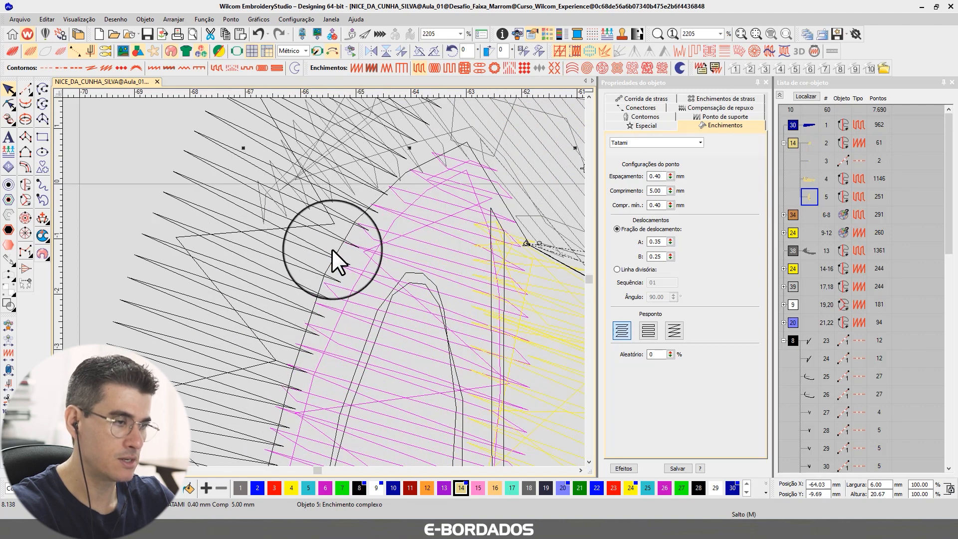
pyautogui.press('t')
pyautogui.press('t')
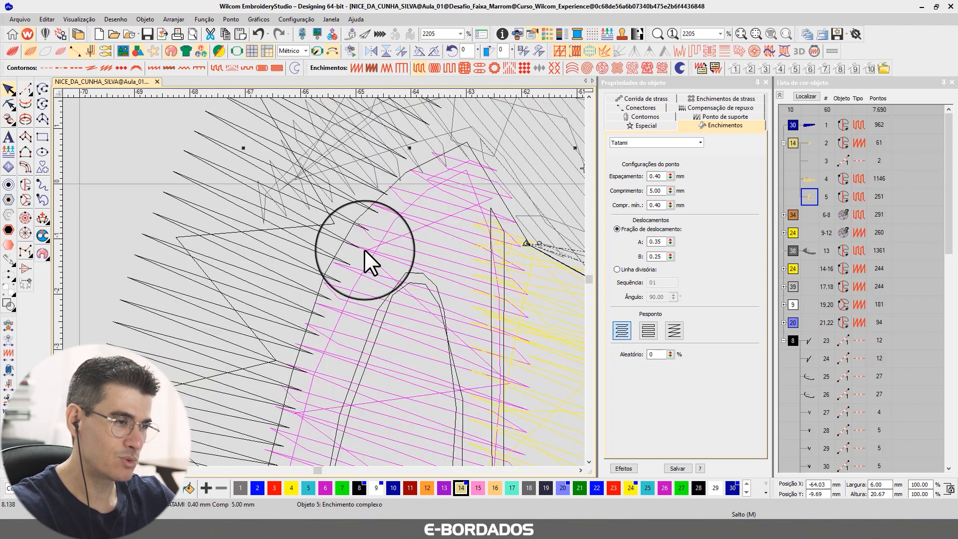
pyautogui.press('t')
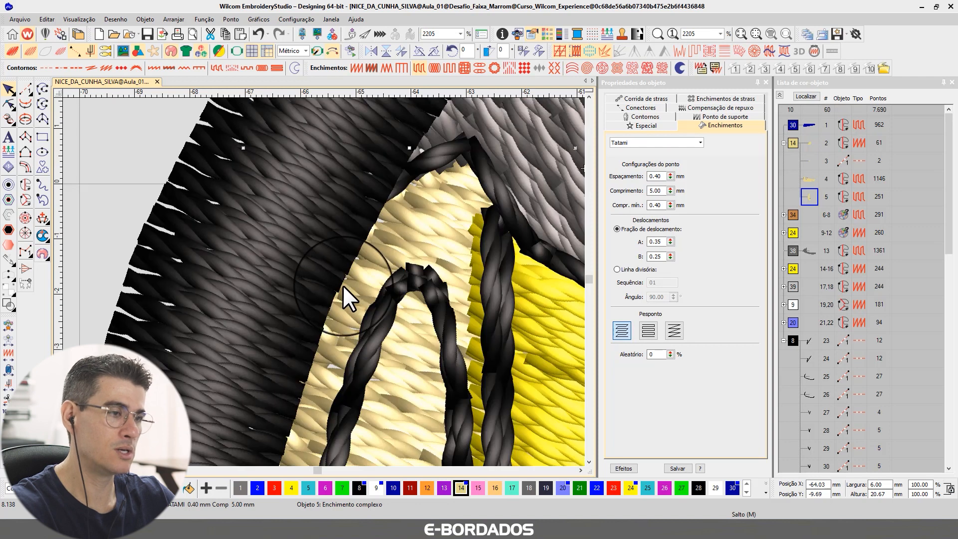
pyautogui.press('t')
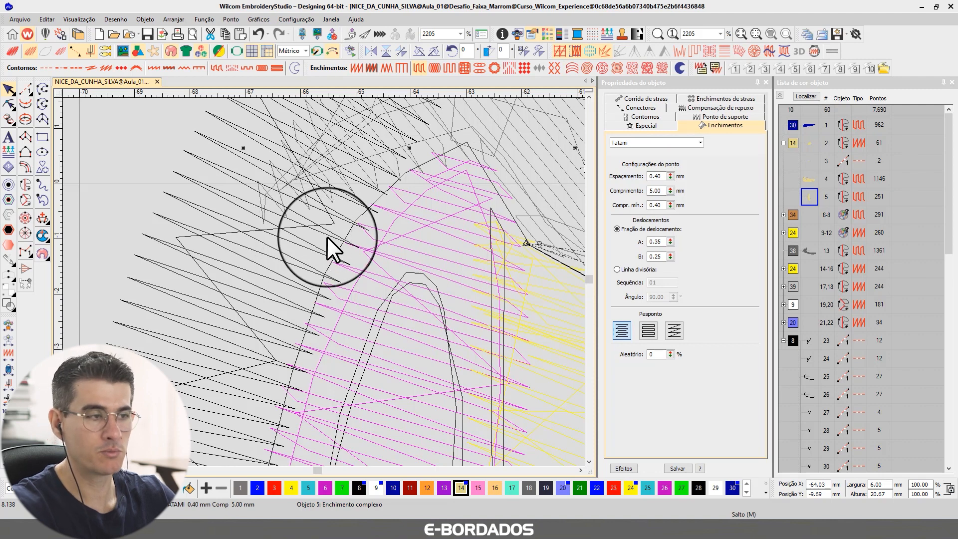
pyautogui.press('t')
pyautogui.scroll(-2, 340, 260)
pyautogui.scroll(-2, 285, 252)
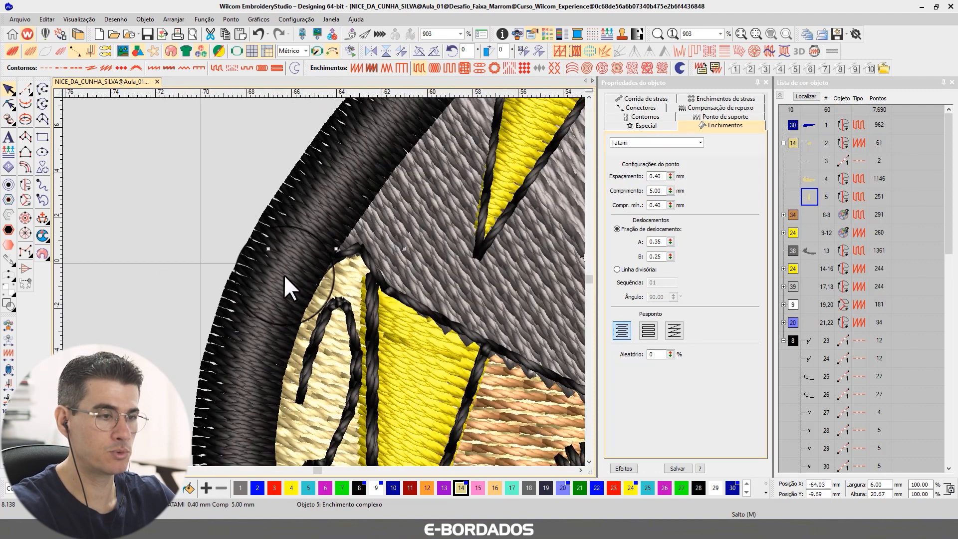
pyautogui.press('t')
pyautogui.press('t')
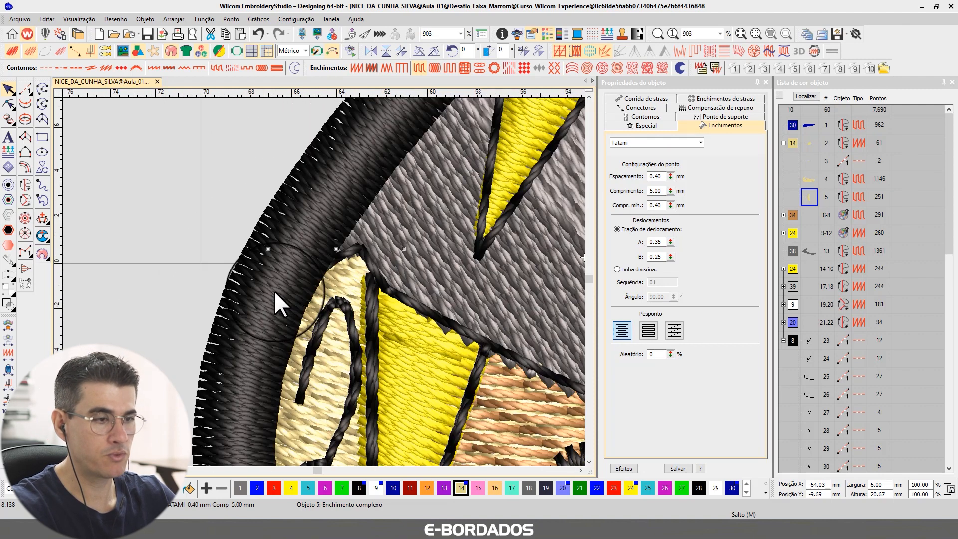
# - Shift the black outline slightly outward to test the ear fill's overlap, and undo the shift
pyautogui.click(263, 290)
pyautogui.moveTo(264, 289); pyautogui.dragTo(260, 290)
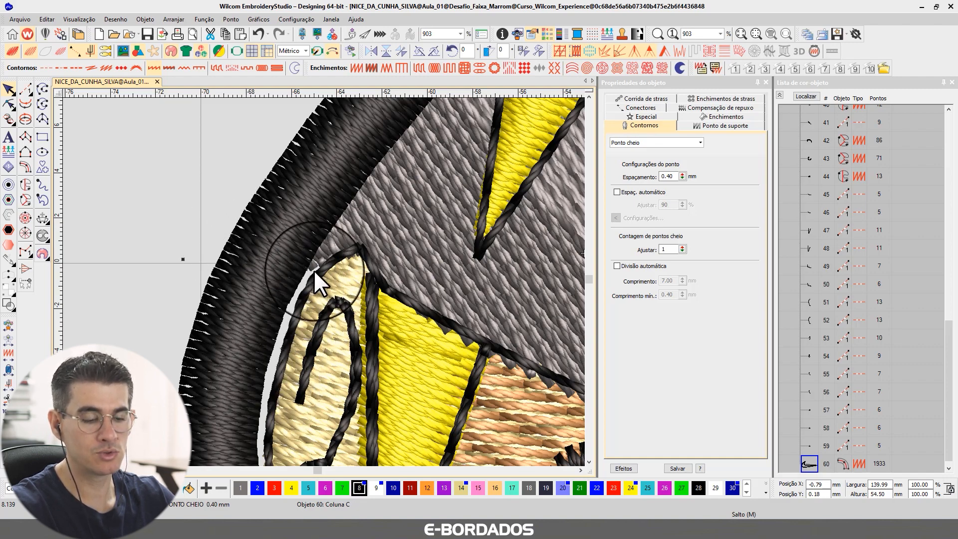
pyautogui.hotkey('ctrl', 'z')
# - Reshape the cream ear fill by moving its upper and middle outer edge nodes outward beneath the black outline
pyautogui.press('t')
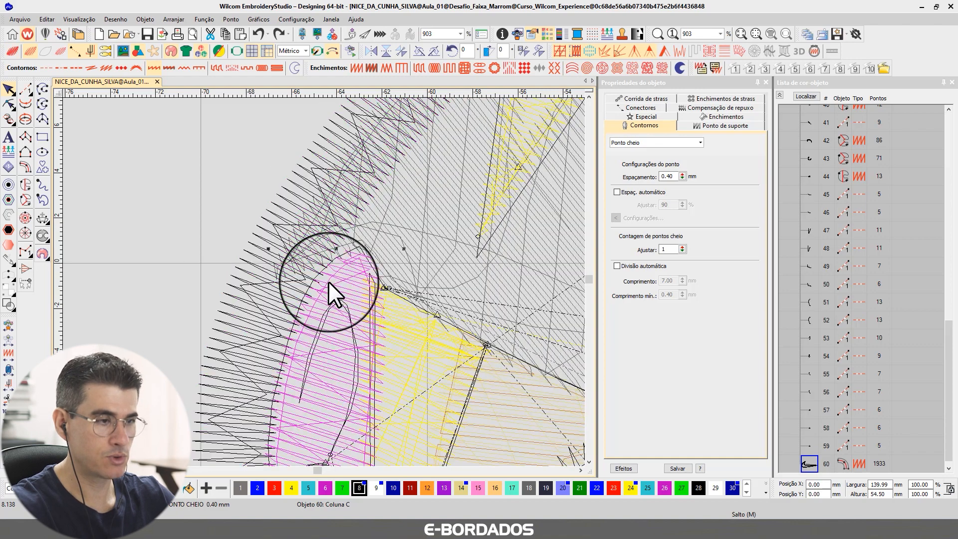
pyautogui.click(329, 282)
pyautogui.click(8, 104)
pyautogui.moveTo(309, 295); pyautogui.dragTo(296, 289)
pyautogui.moveTo(278, 385); pyautogui.dragTo(259, 390)
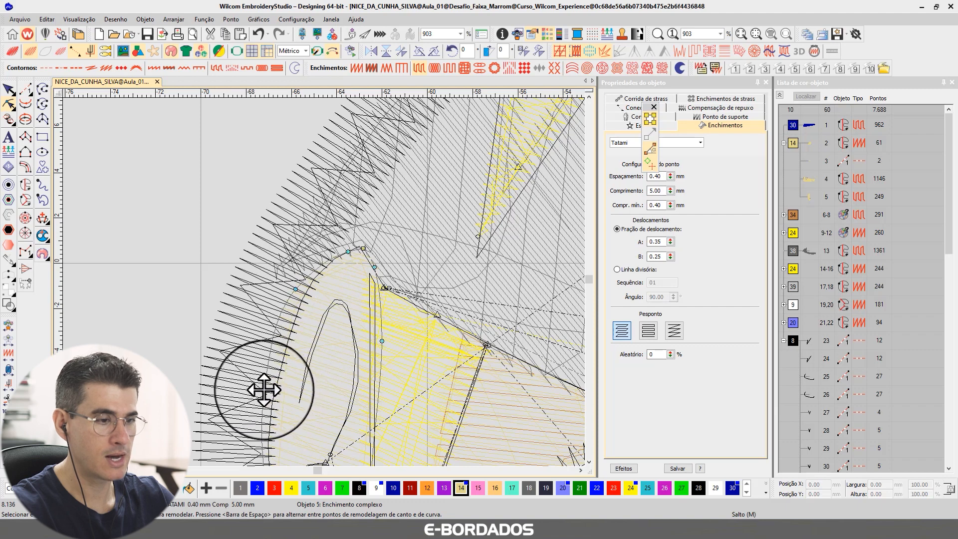
pyautogui.moveTo(331, 250); pyautogui.dragTo(332, 250)
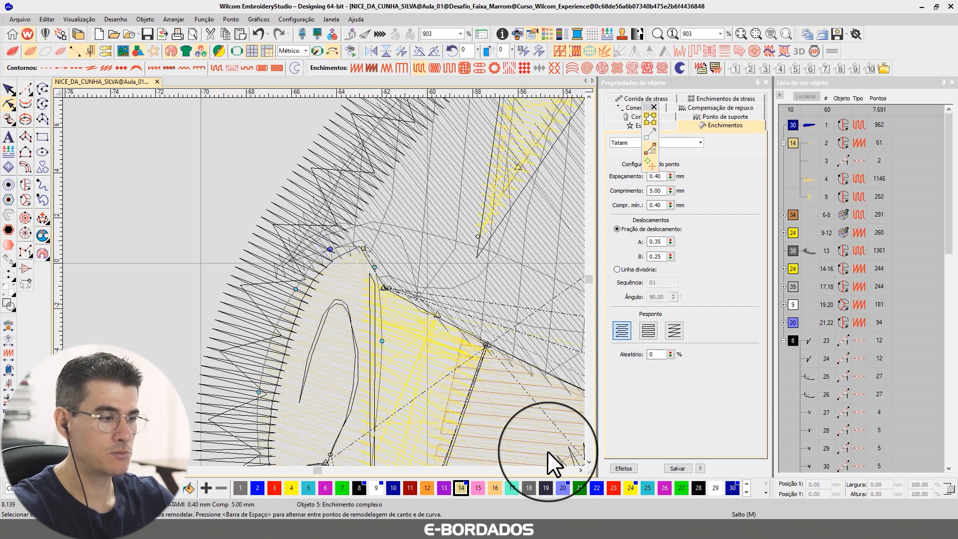
pyautogui.click(587, 461)
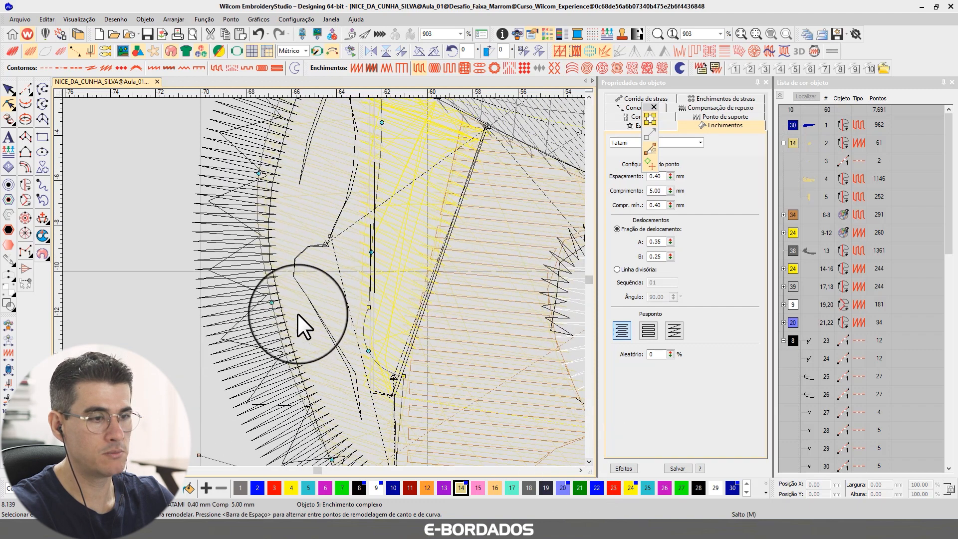
pyautogui.moveTo(271, 303); pyautogui.dragTo(255, 305)
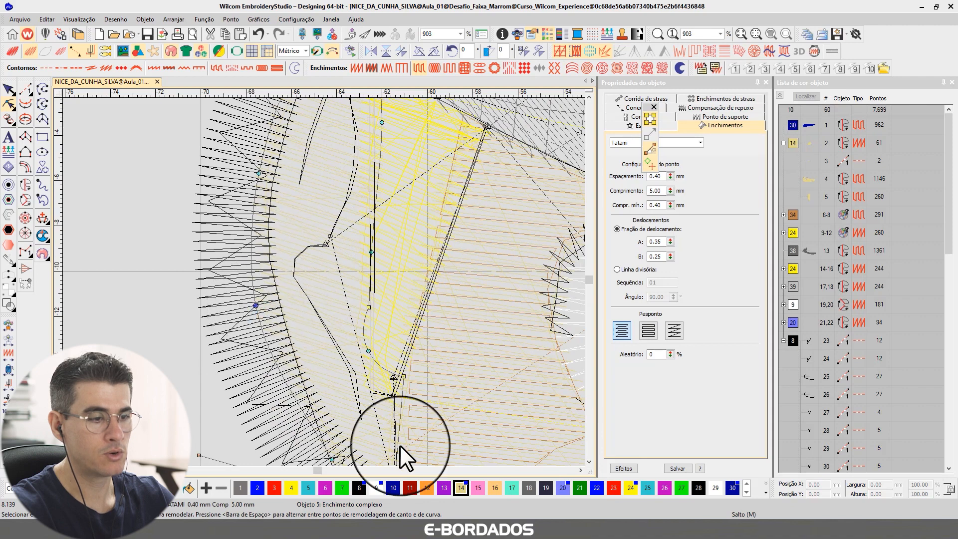
# - Move the cream ear fill's lower edge nodes outward and down beneath the black outline
pyautogui.click(587, 462)
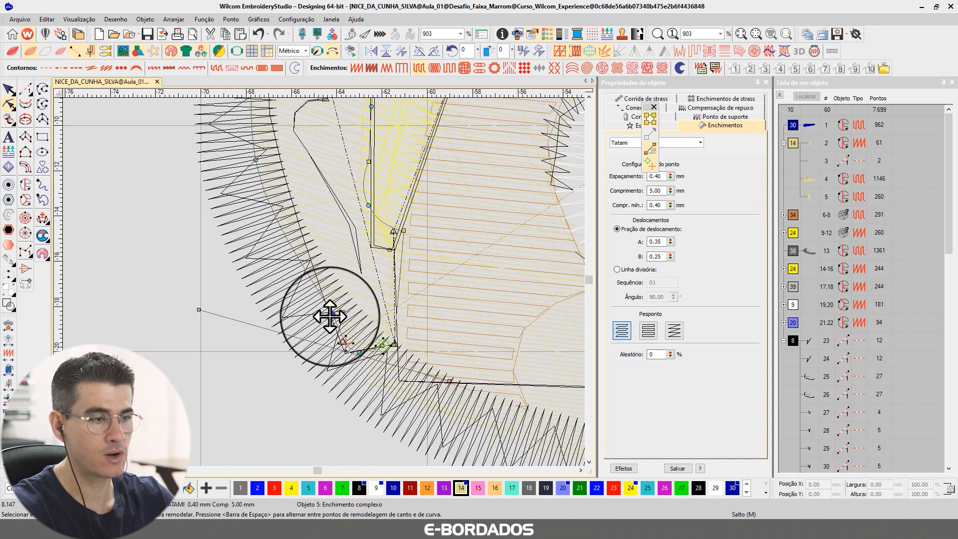
pyautogui.moveTo(331, 314); pyautogui.dragTo(317, 321)
pyautogui.moveTo(353, 358); pyautogui.dragTo(354, 361)
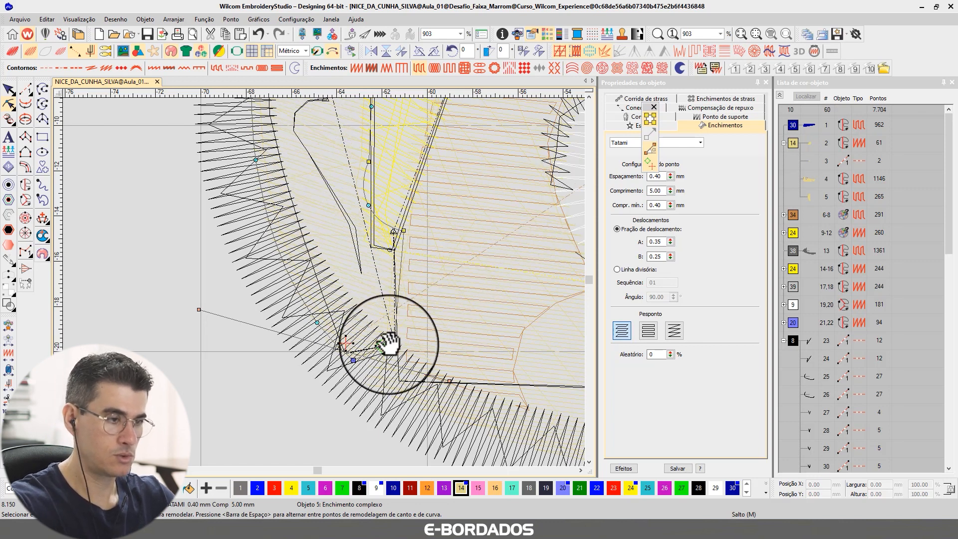
pyautogui.moveTo(354, 361); pyautogui.dragTo(354, 370)
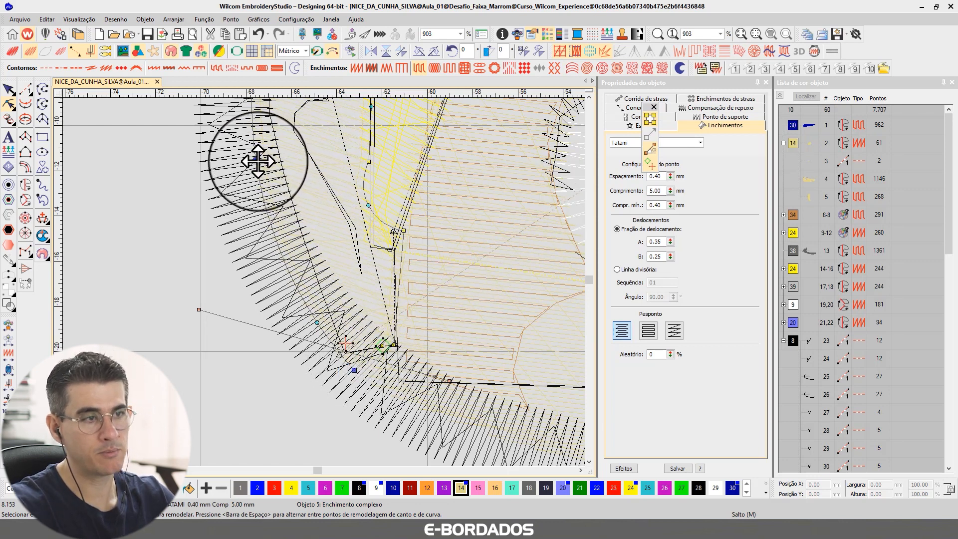
# - Move the cream ear fill's middle outer edge nodes farther out, to the middle of the black outline
pyautogui.moveTo(255, 160); pyautogui.dragTo(242, 161)
pyautogui.click(589, 98)
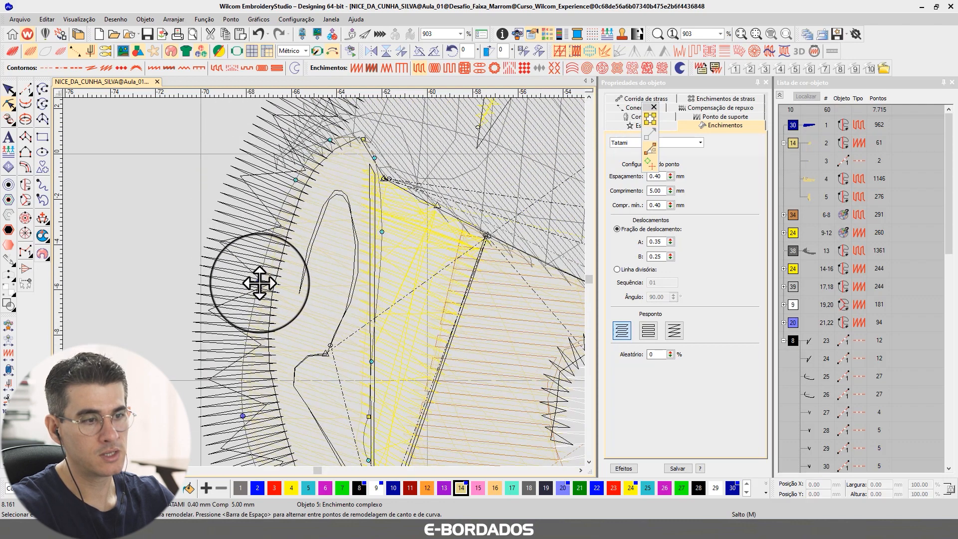
pyautogui.moveTo(259, 282); pyautogui.dragTo(241, 281)
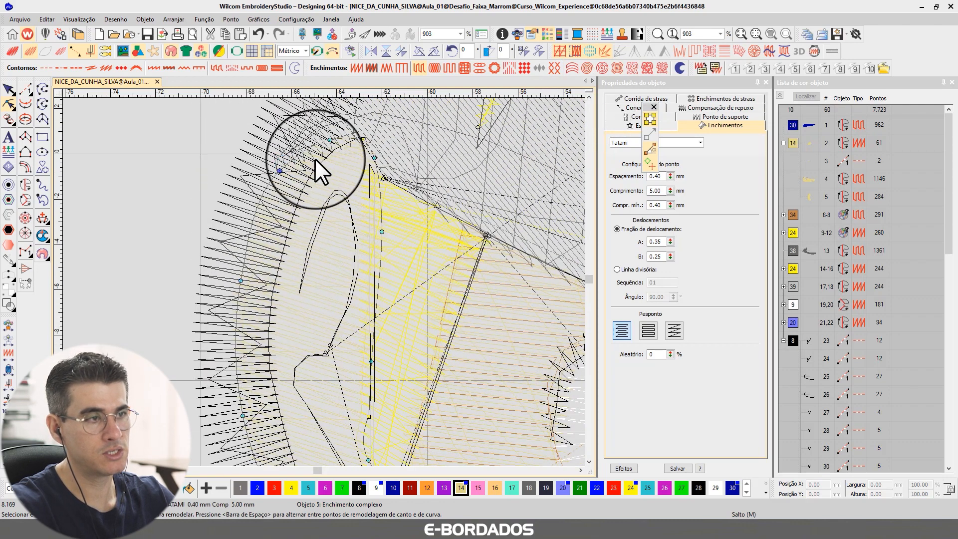
# - Reposition the node near the cream ear fill's upper tip deeper beneath the black outline and finish reshaping
pyautogui.click(331, 139)
pyautogui.press('Delete')
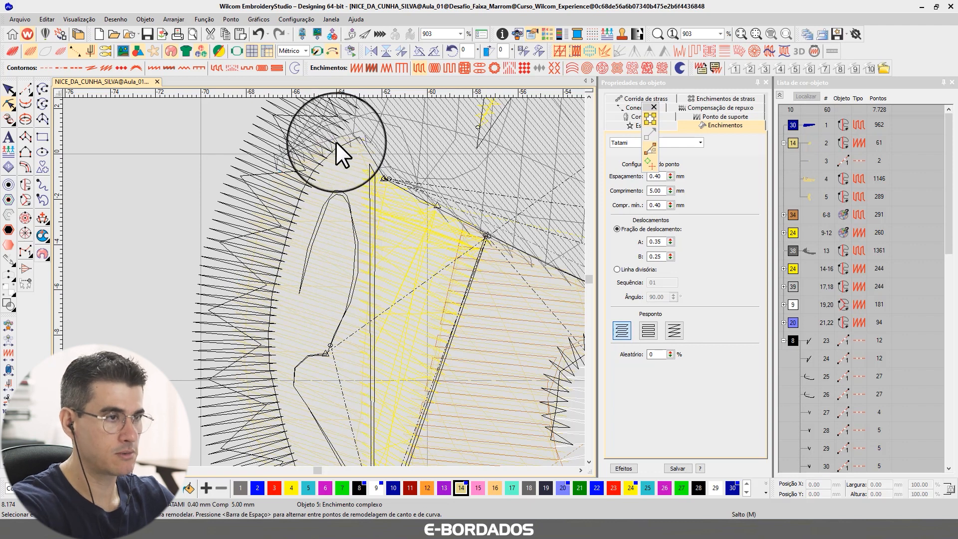
pyautogui.click(331, 122)
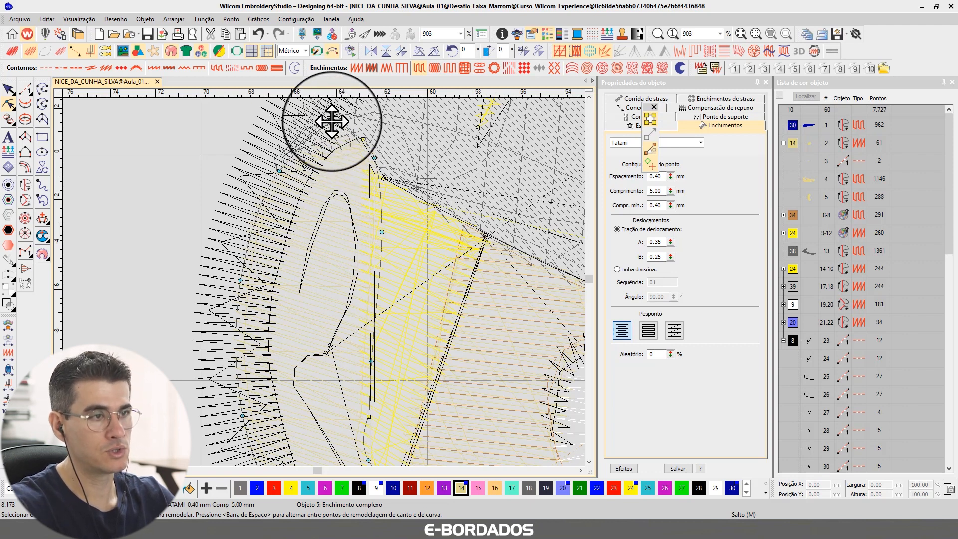
pyautogui.press('t')
pyautogui.click(9, 89)
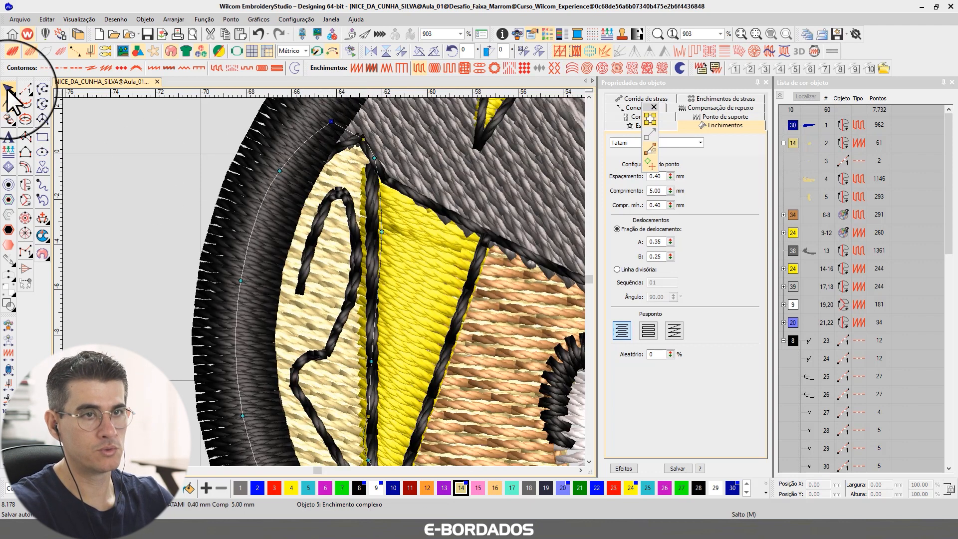
# - Shift the black outline outward again to test the reshaped ear fill's coverage, undo the shift and deselect the outline
pyautogui.click(260, 223)
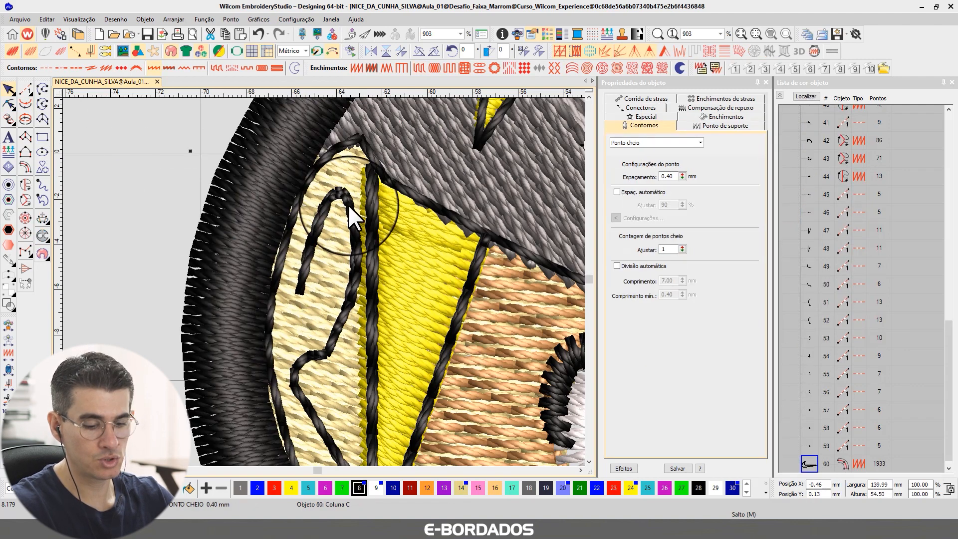
pyautogui.hotkey('ctrl', 'z')
pyautogui.scroll(-5, 334, 245)
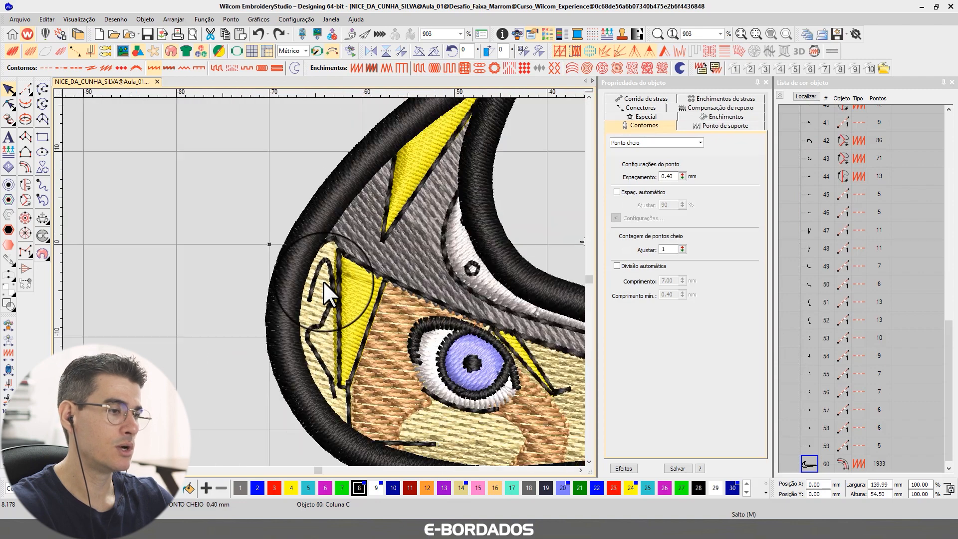
pyautogui.click(178, 226)
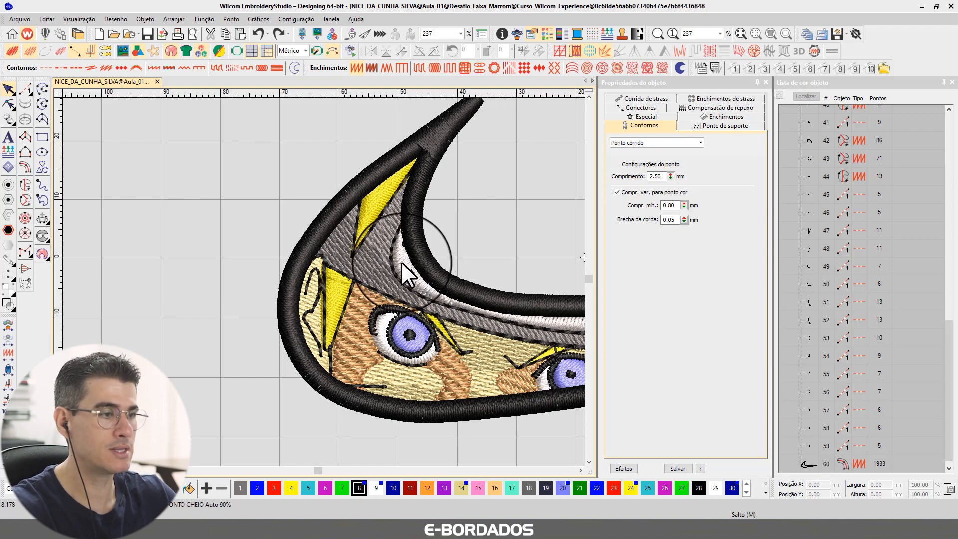
# - Examine how the yellow stripe, brown, cream ear and grey fills overlap around the first eye in stitch view
pyautogui.press('t')
pyautogui.press('t')
pyautogui.scroll(3, 349, 298)
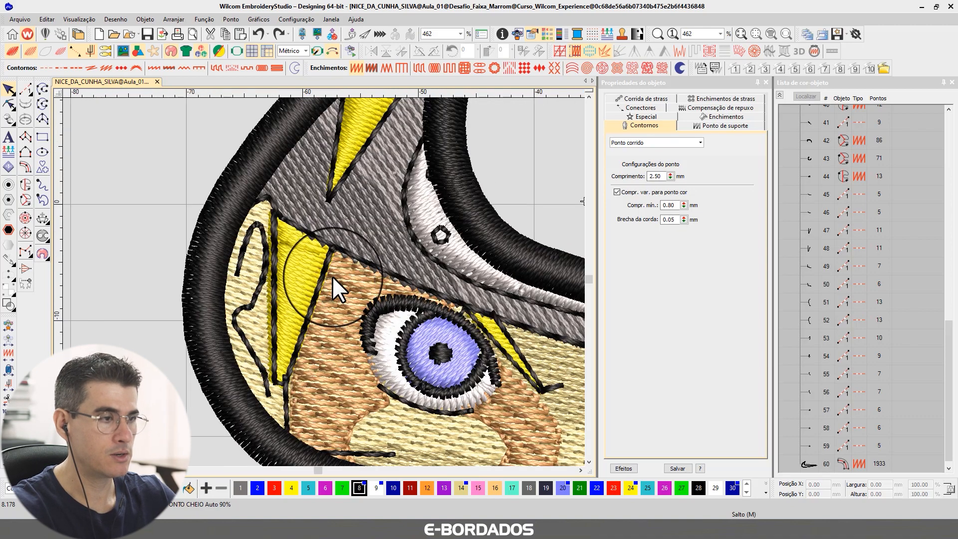
pyautogui.click(293, 264)
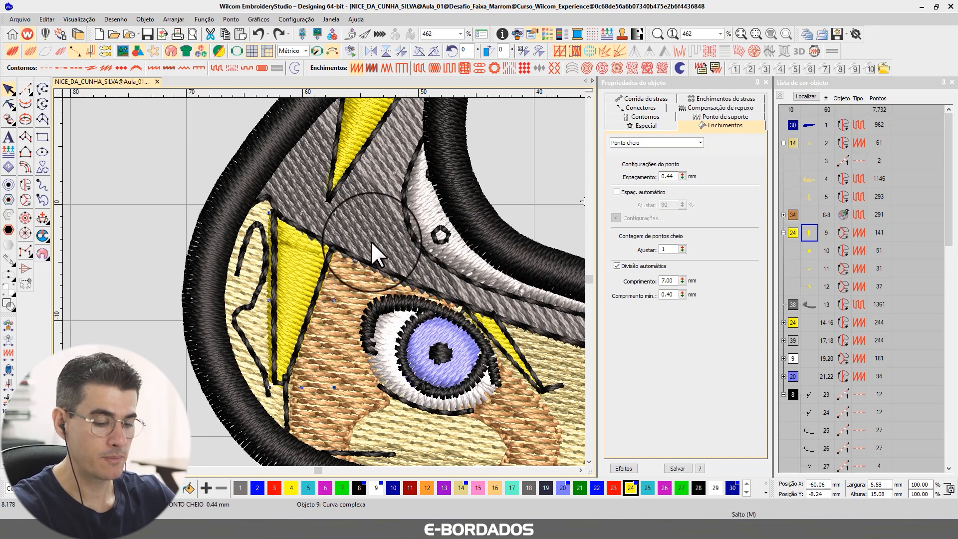
pyautogui.press('t')
pyautogui.click(249, 285)
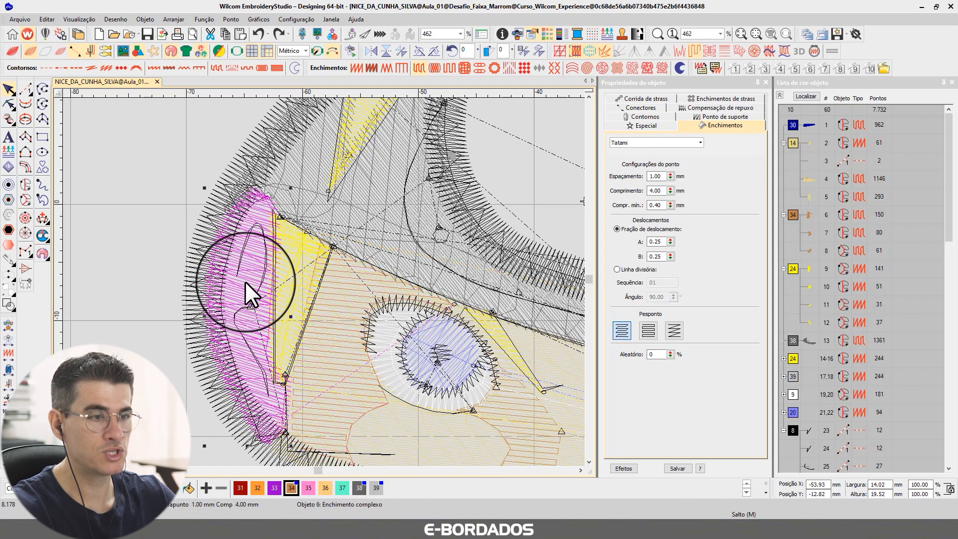
pyautogui.click(294, 252)
pyautogui.click(369, 196)
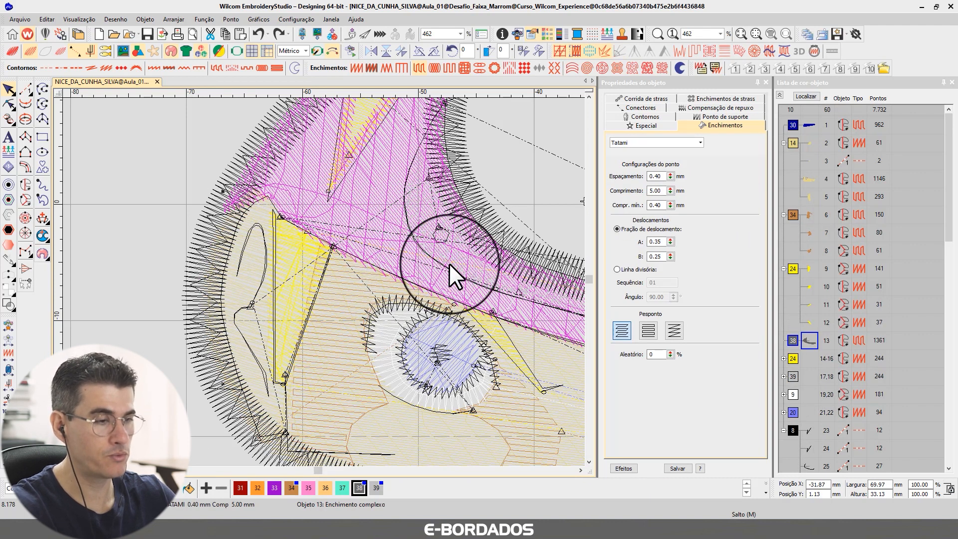
pyautogui.press('t')
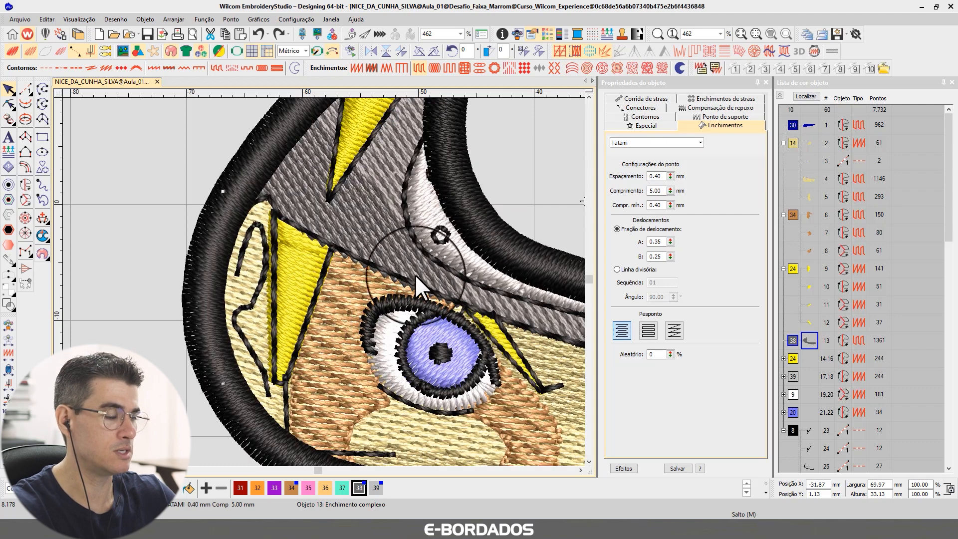
# - Select the yellow stripe beside the ear and examine its stitches and pull compensation along the black contour lines
pyautogui.click(313, 259)
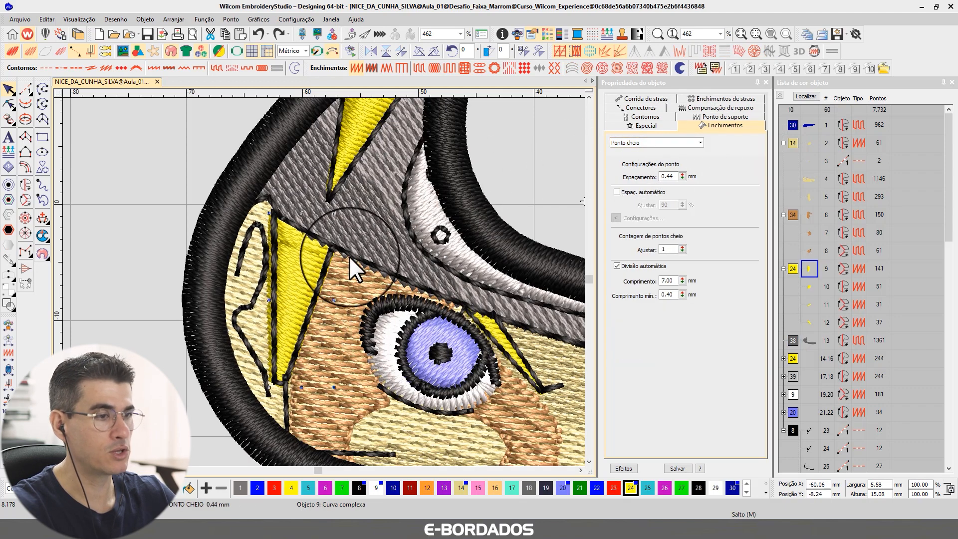
pyautogui.press('t')
pyautogui.press('t')
pyautogui.press('t')
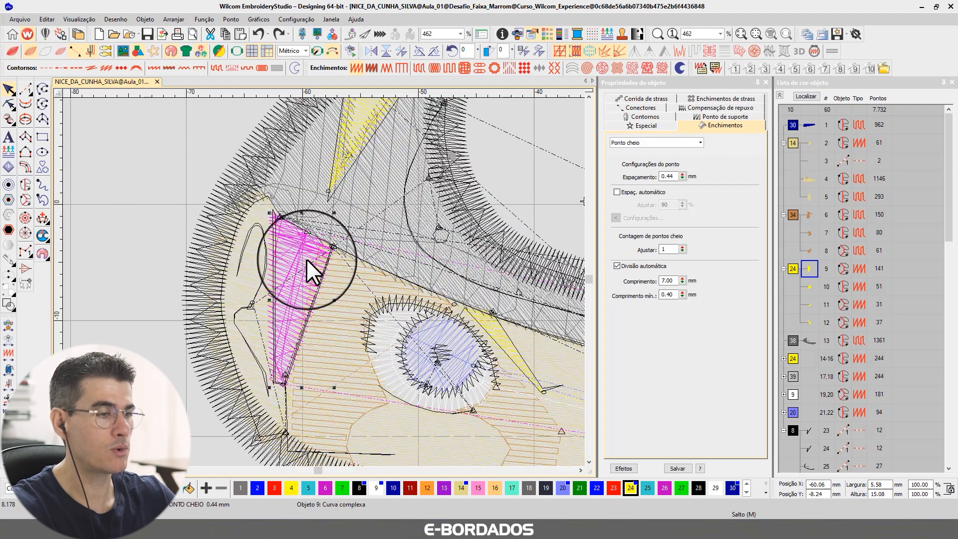
pyautogui.press('t')
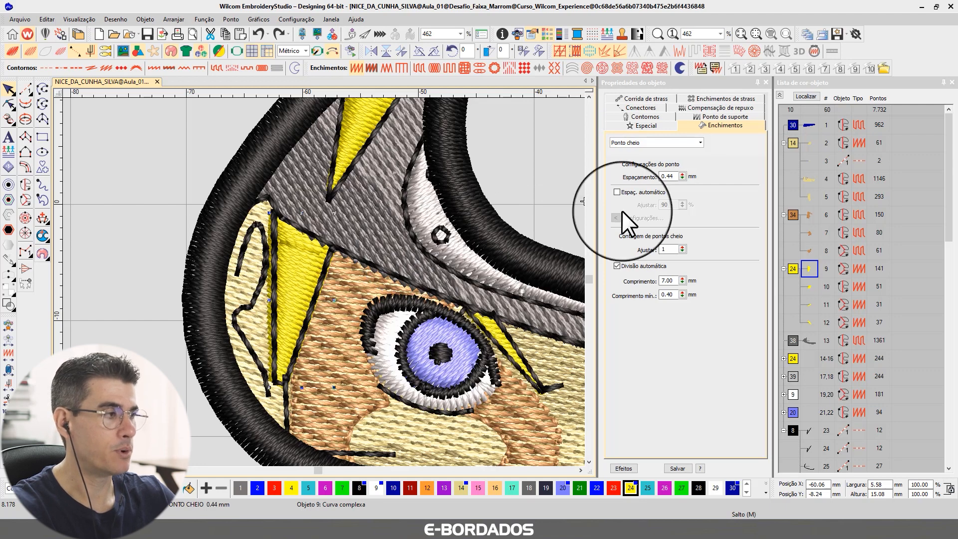
pyautogui.click(719, 108)
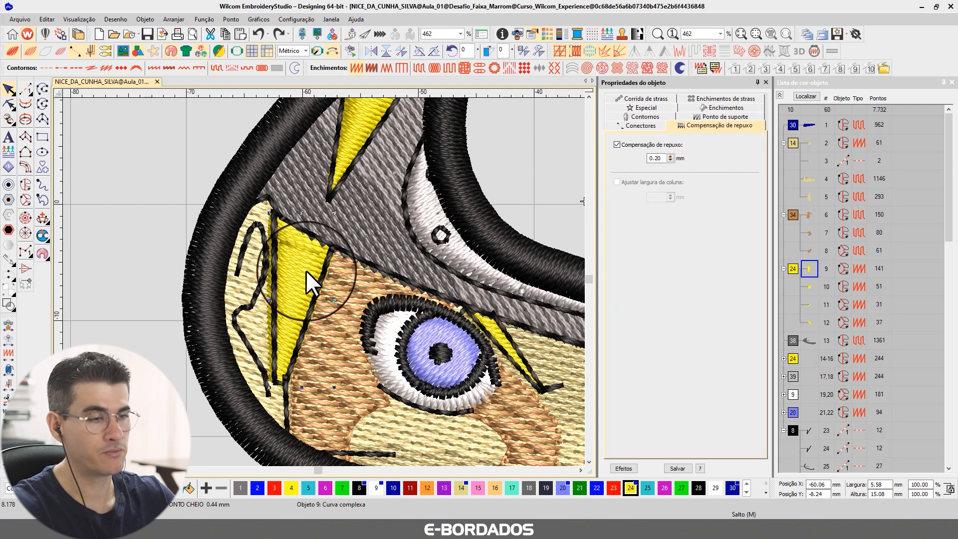
pyautogui.scroll(4, 324, 279)
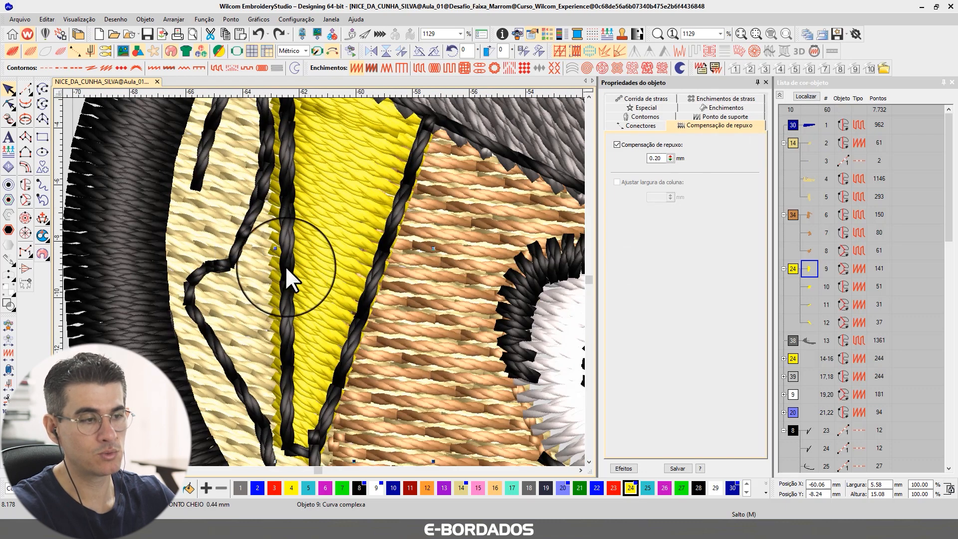
pyautogui.press('t')
pyautogui.press('t')
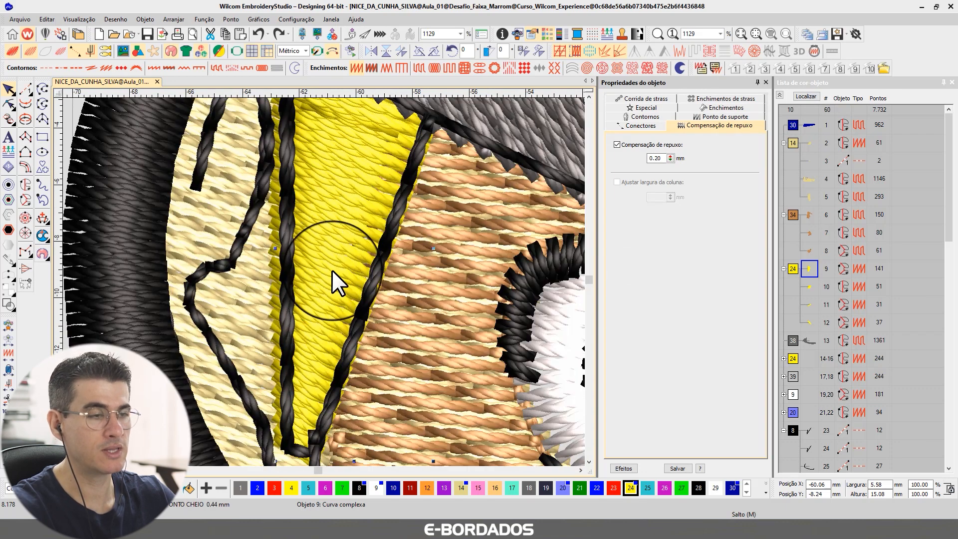
# - Examine the yellow stripe's reshape nodes against the black contour lines, from its upper edge to its lower tip
pyautogui.click(12, 104)
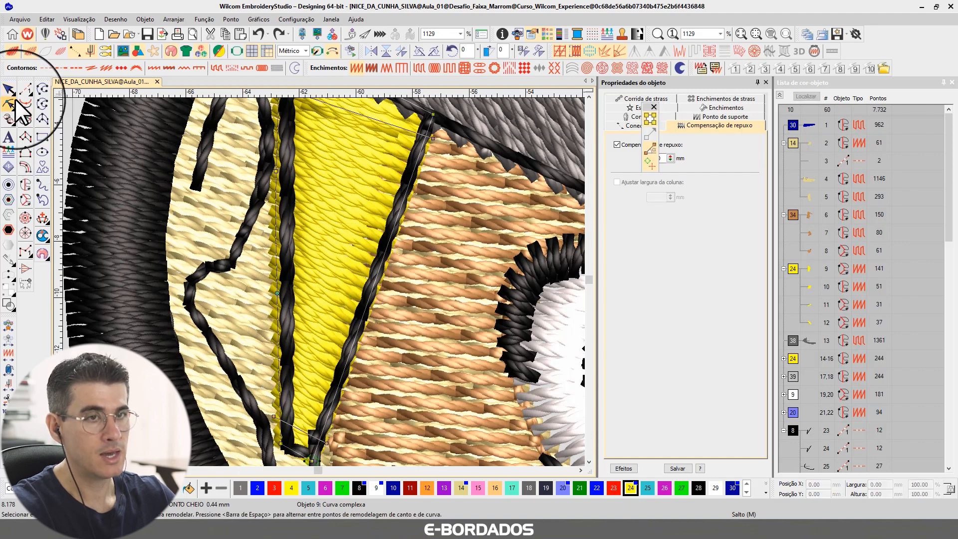
pyautogui.click(9, 91)
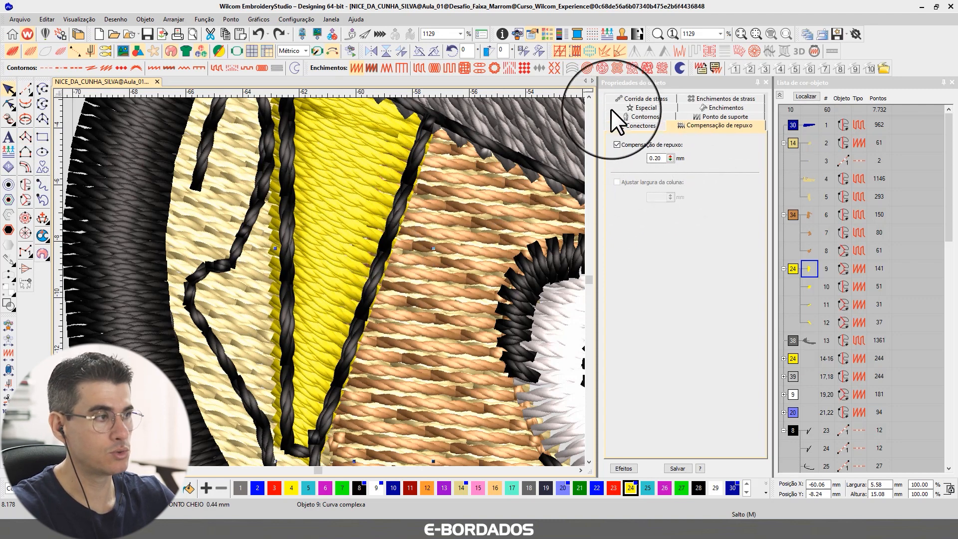
pyautogui.click(588, 94)
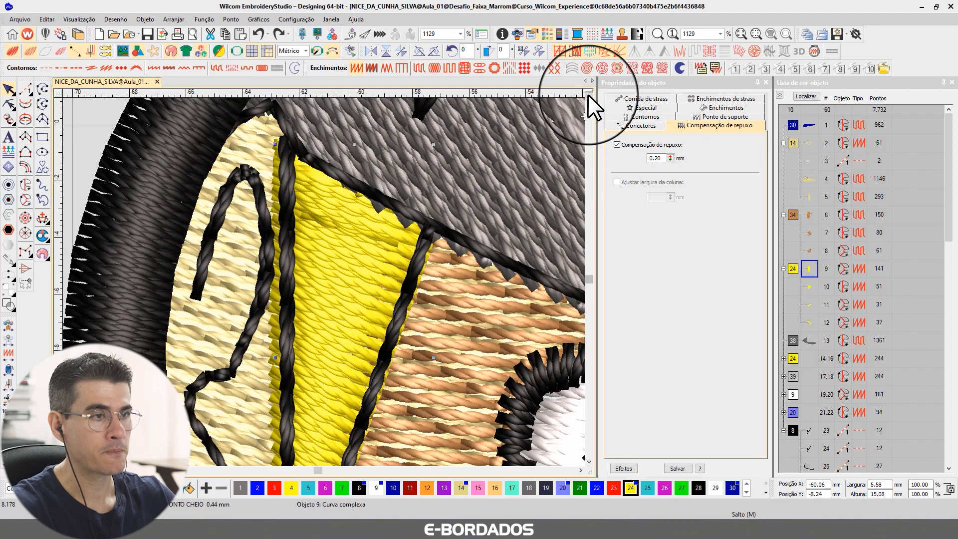
pyautogui.click(8, 104)
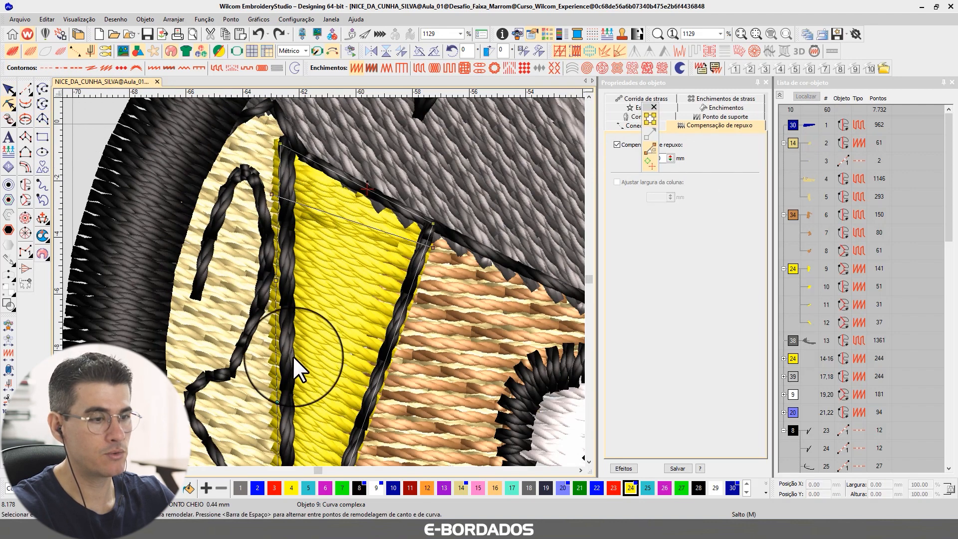
pyautogui.scroll(-2, 293, 356)
pyautogui.scroll(3, 324, 266)
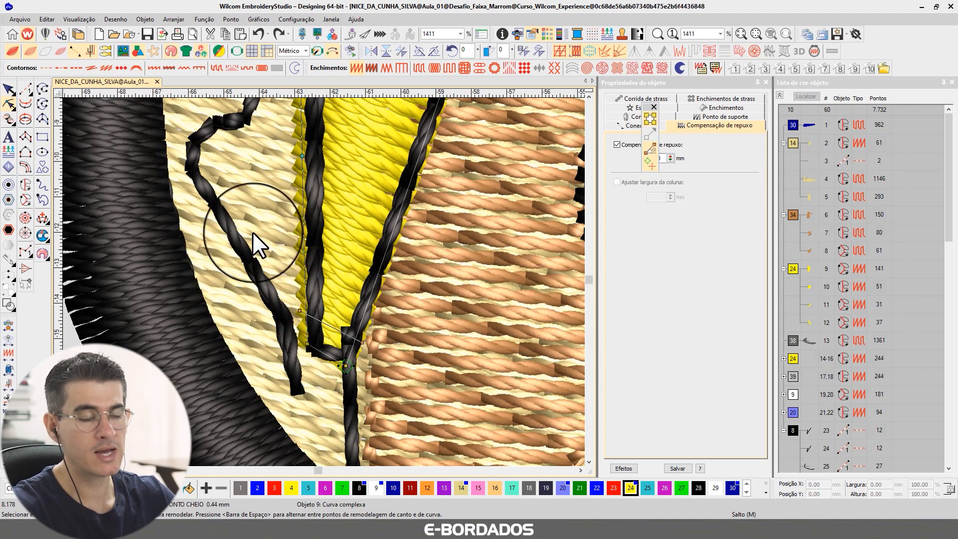
pyautogui.scroll(-2, 320, 274)
pyautogui.scroll(-2, 333, 258)
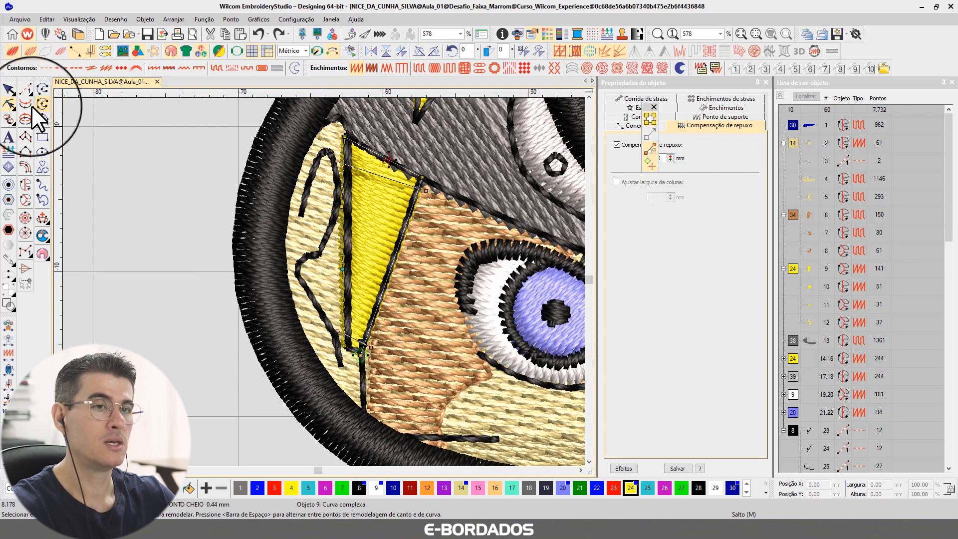
pyautogui.scroll(2, 325, 286)
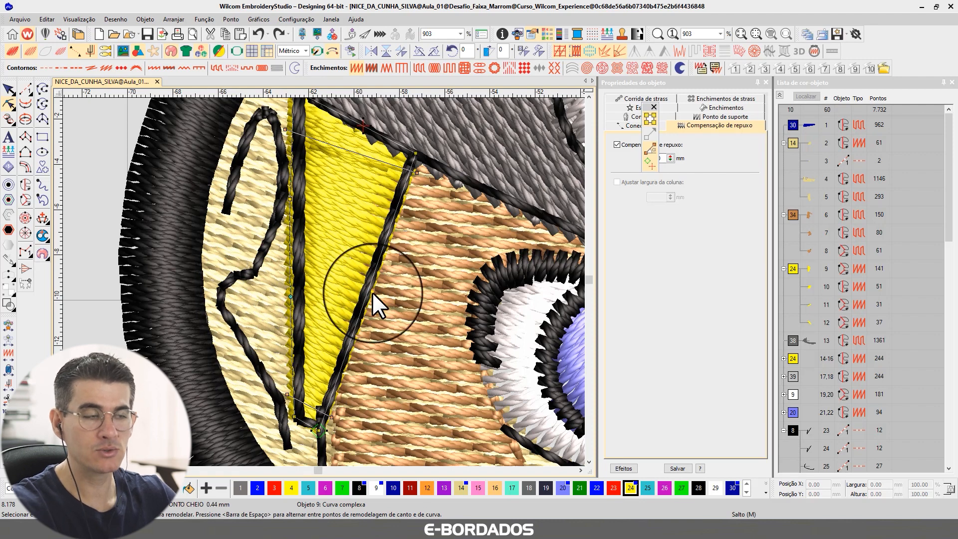
pyautogui.scroll(-5, 372, 292)
pyautogui.scroll(-2, 327, 273)
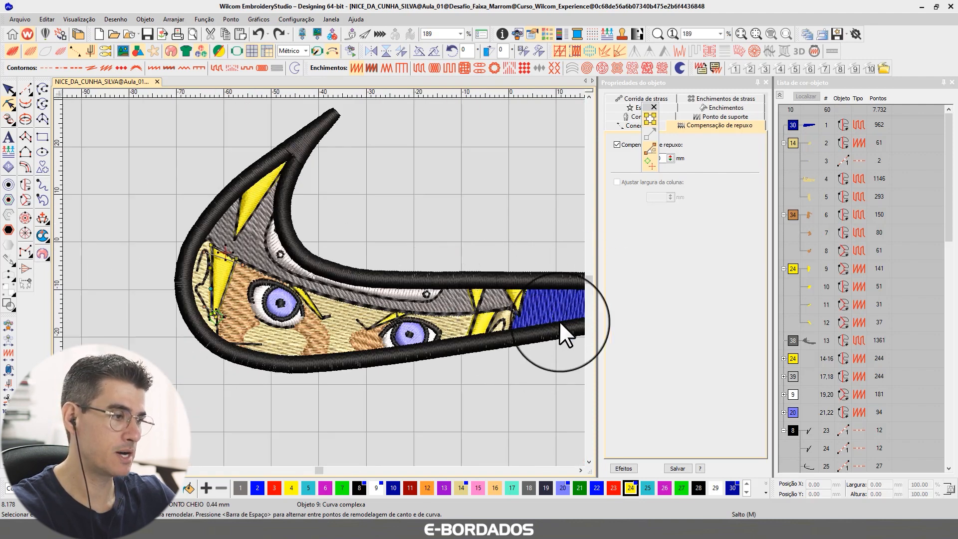
pyautogui.scroll(3, 323, 281)
pyautogui.scroll(3, 323, 280)
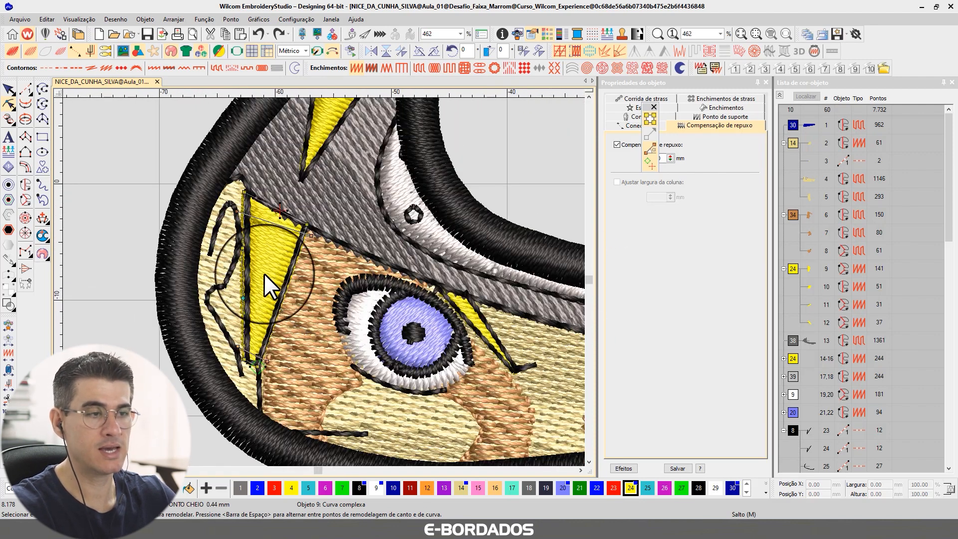
pyautogui.scroll(2, 247, 281)
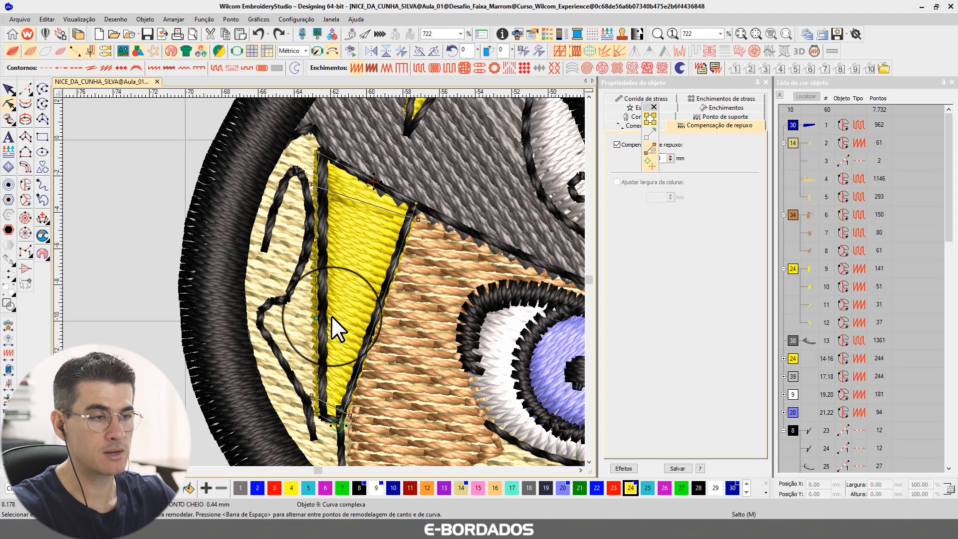
pyautogui.click(8, 89)
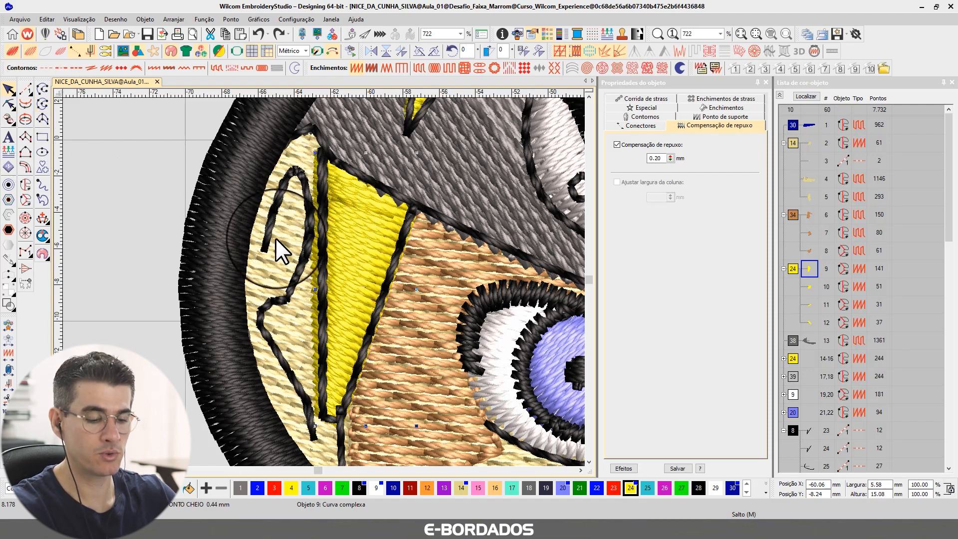
# - Select the cream ear fill and check in stitch view how far it extends beneath the black outline and yellow stripe
pyautogui.click(264, 272)
pyautogui.press('t')
pyautogui.press('t')
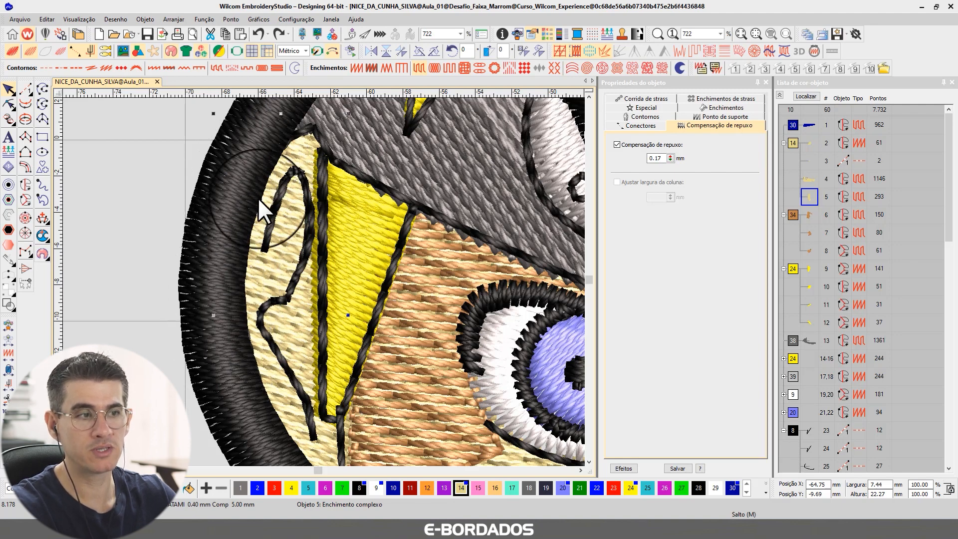
pyautogui.press('t')
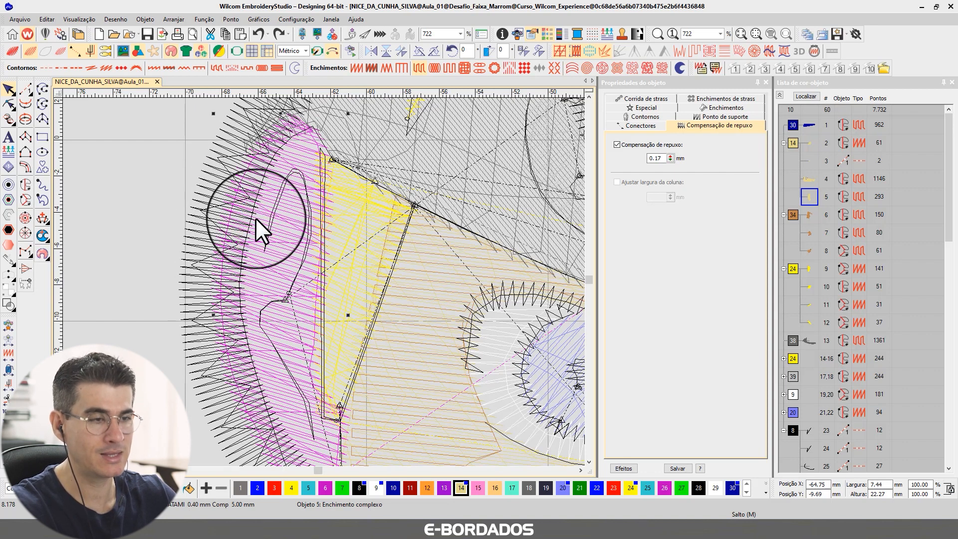
pyautogui.press('t')
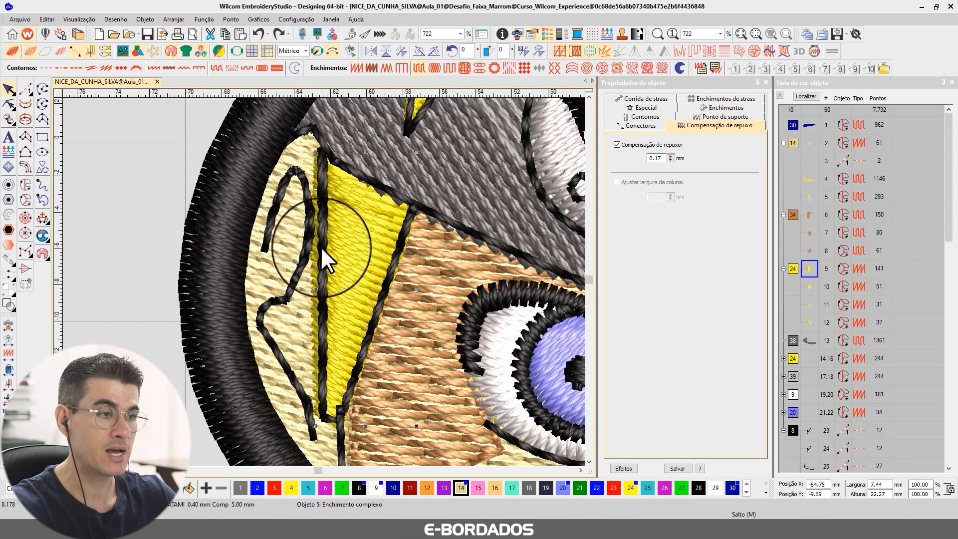
# - Reshape the yellow stripe by moving its upper outer corner node to the middle of the black contour line
pyautogui.click(325, 282)
pyautogui.scroll(2, 322, 280)
pyautogui.click(8, 104)
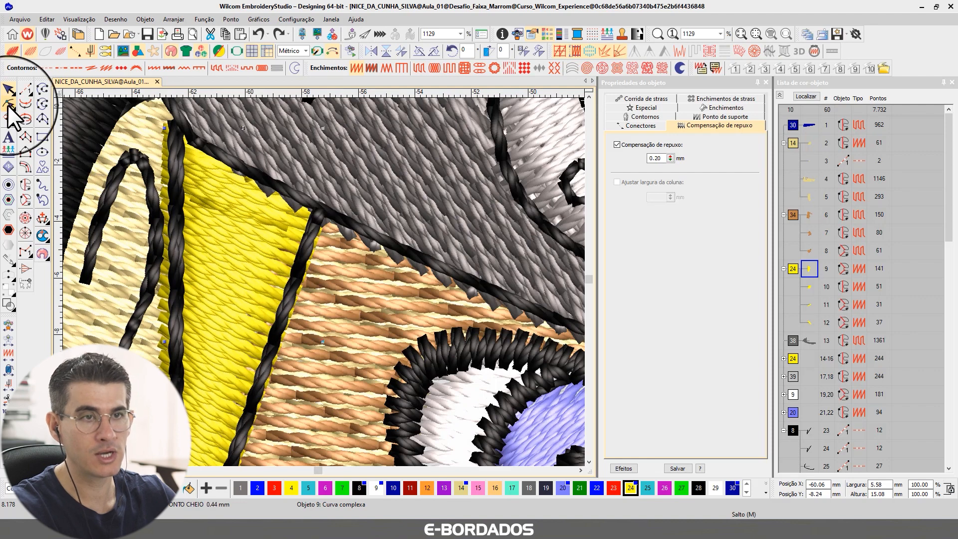
pyautogui.moveTo(169, 129); pyautogui.dragTo(176, 132)
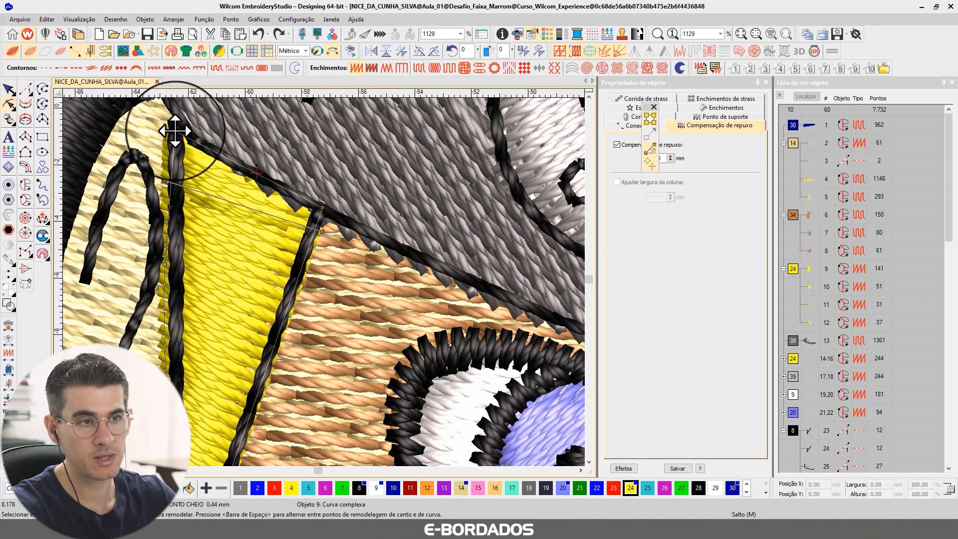
pyautogui.scroll(-1, 194, 363)
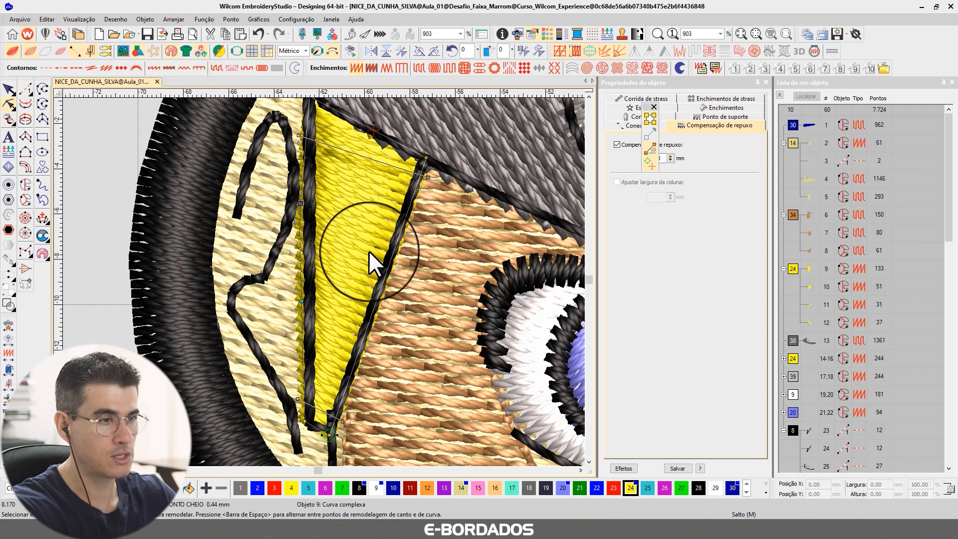
# - Delete the extra nodes along the yellow stripe's outer edge and move its lower outer node beneath the black contour line
pyautogui.press('Delete')
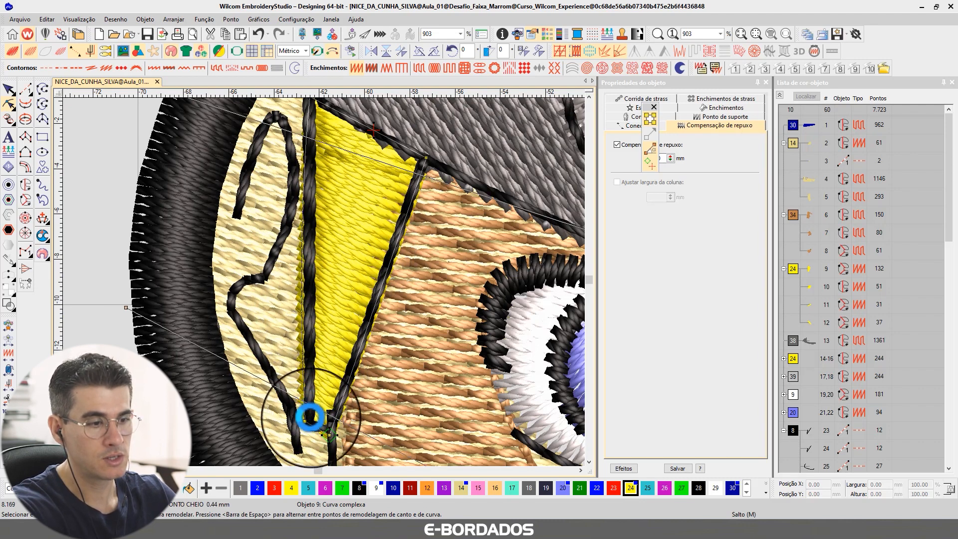
pyautogui.press('Delete')
pyautogui.moveTo(304, 423); pyautogui.dragTo(309, 423)
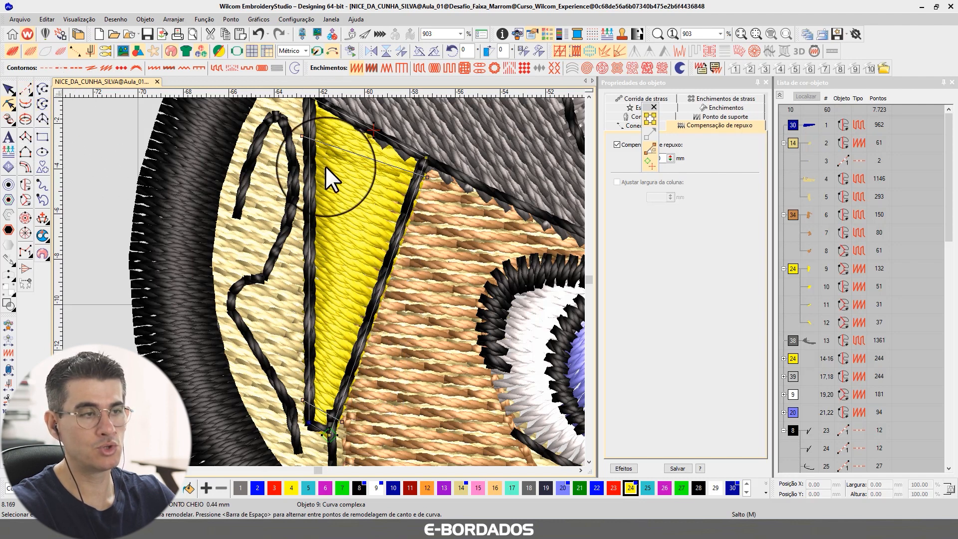
pyautogui.click(8, 89)
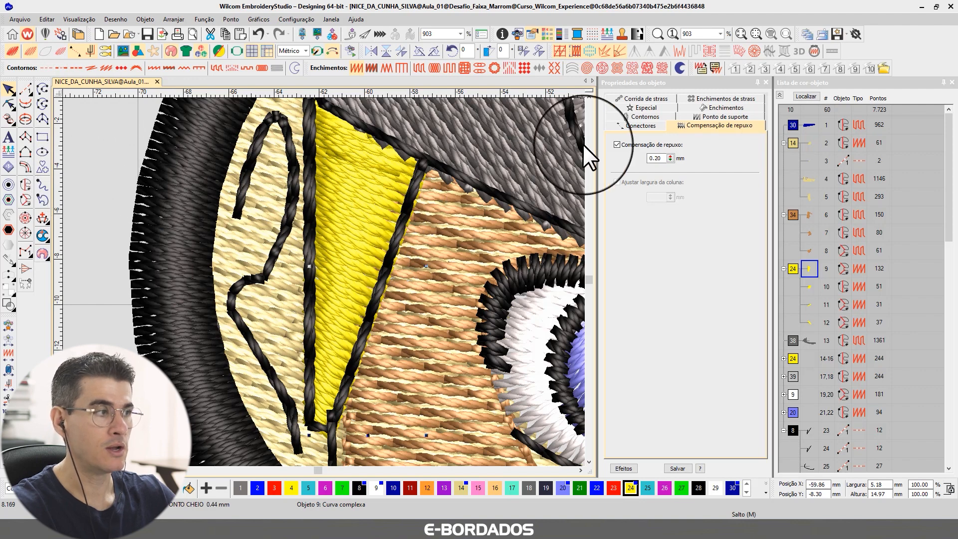
# - Set the yellow stripe's pull compensation to 0.30 mm and check its coverage on both sides of the contour lines
pyautogui.moveTo(652, 158); pyautogui.dragTo(679, 165)
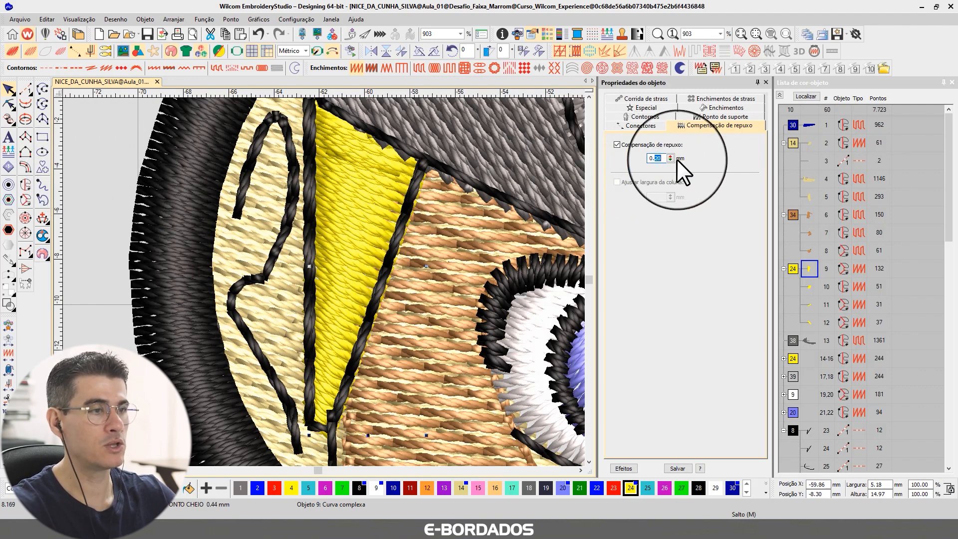
pyautogui.write('30')
pyautogui.press('Return')
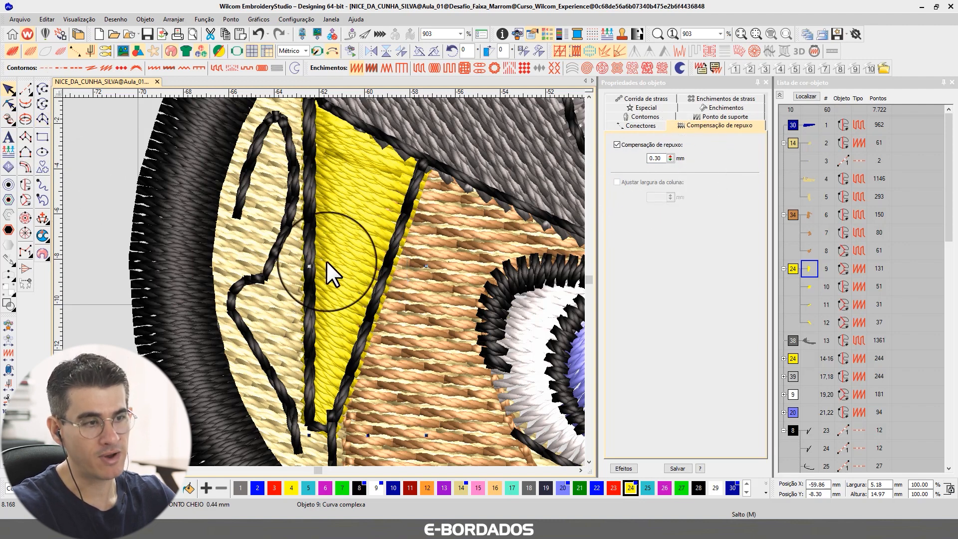
pyautogui.scroll(4, 325, 282)
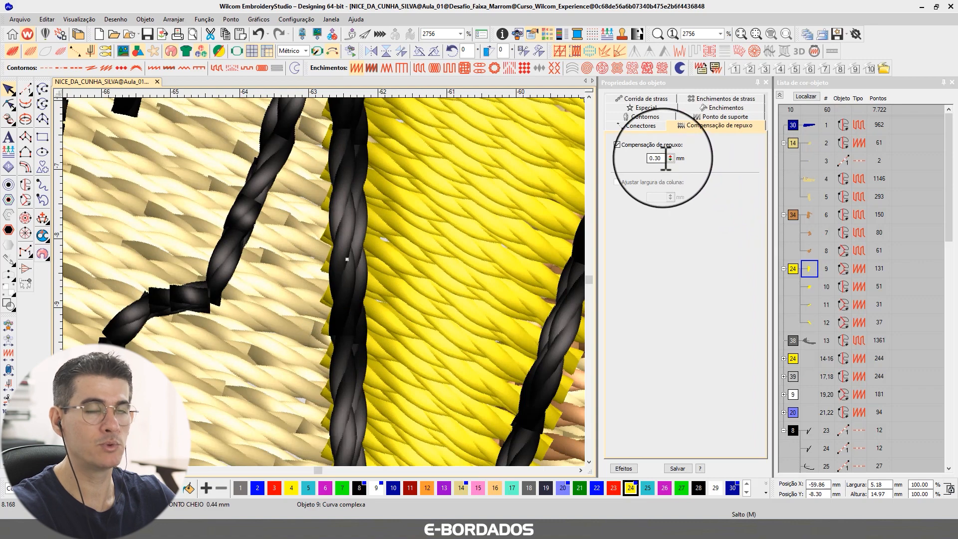
pyautogui.scroll(-2, 322, 285)
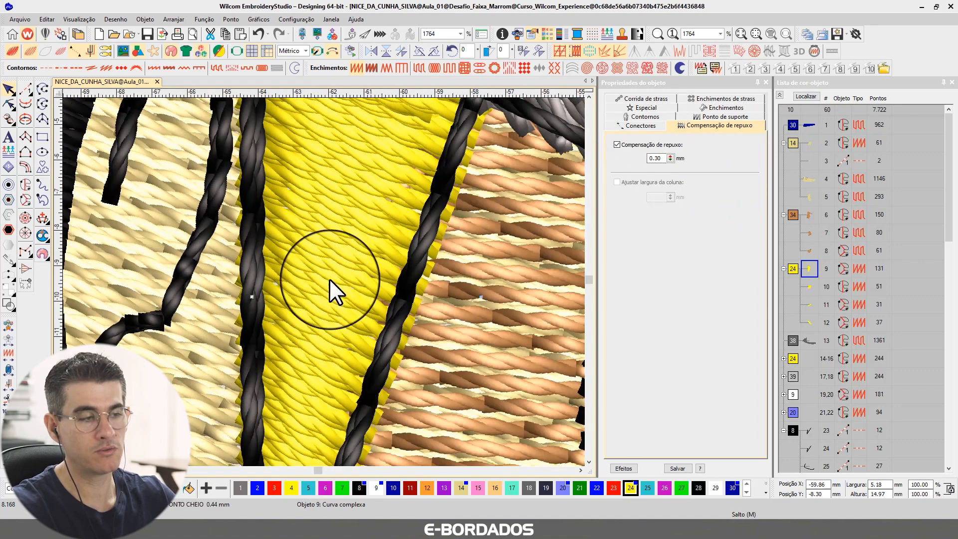
pyautogui.scroll(-3, 370, 282)
pyautogui.scroll(3, 323, 287)
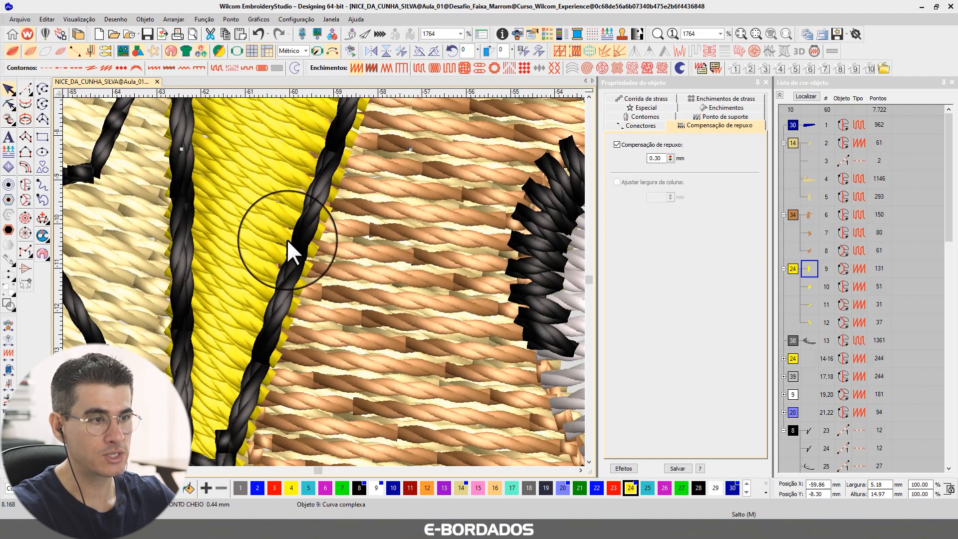
# - Check the yellow stripe's end nodes against the black contour and nudge its upper outer corner node inward along the contour line
pyautogui.click(9, 103)
pyautogui.scroll(2, 314, 273)
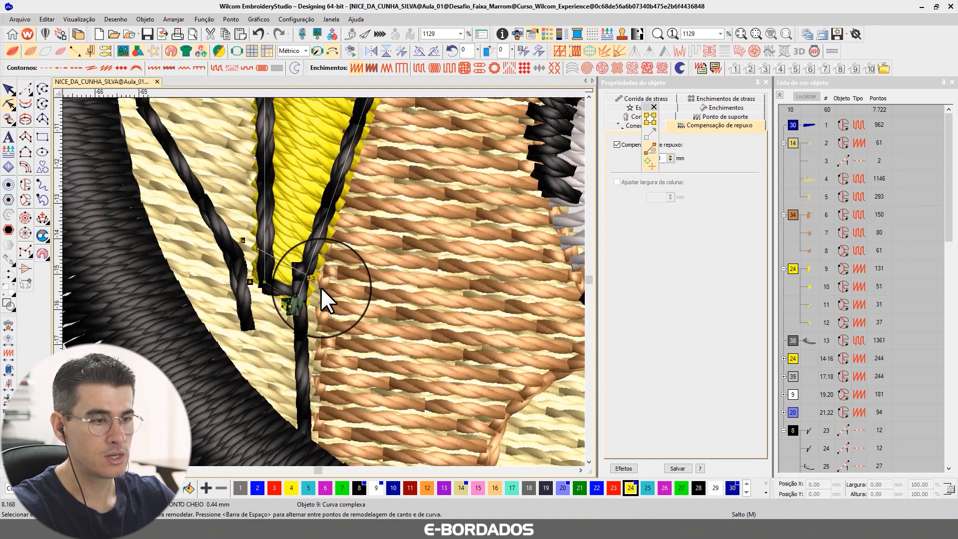
pyautogui.scroll(1, 320, 287)
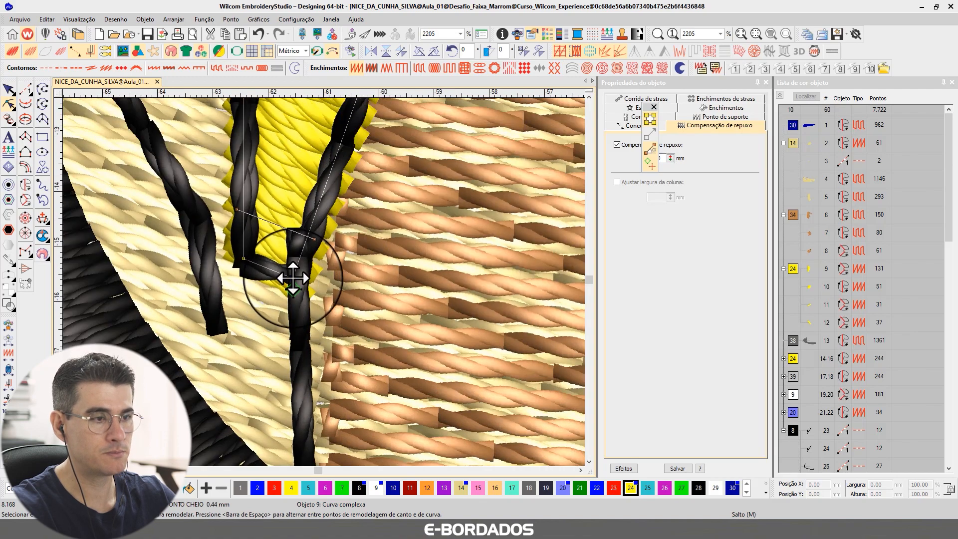
pyautogui.scroll(-4, 328, 257)
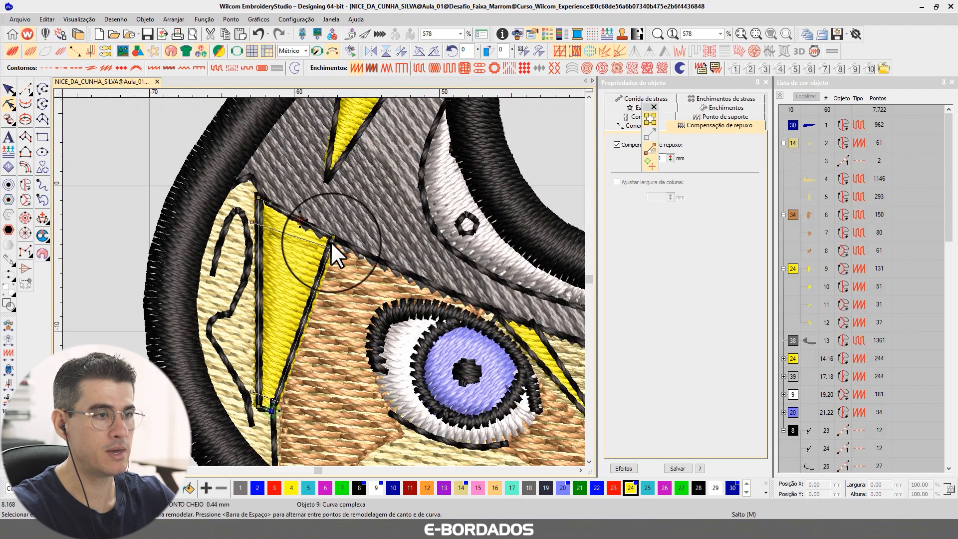
pyautogui.scroll(1, 330, 245)
pyautogui.scroll(4, 322, 280)
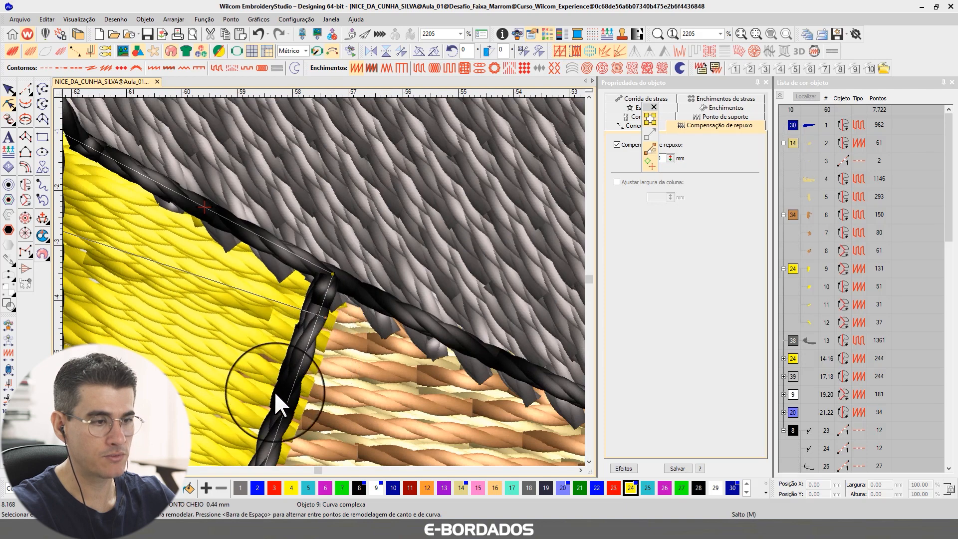
pyautogui.scroll(2, 372, 221)
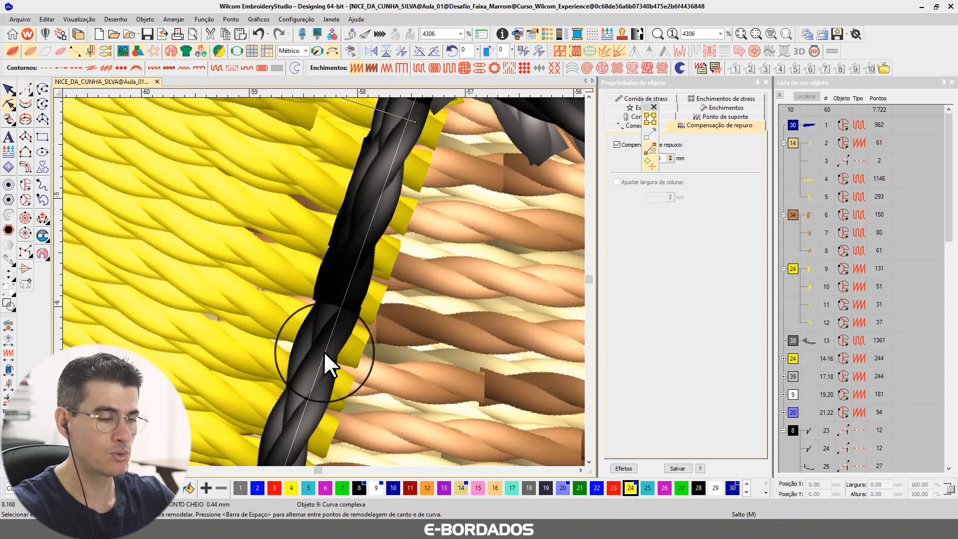
pyautogui.scroll(-1, 345, 289)
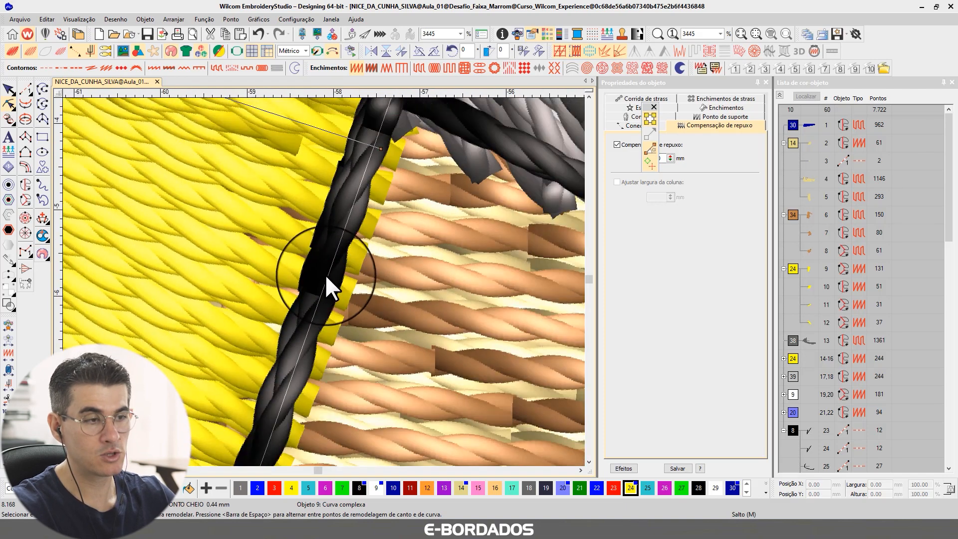
pyautogui.scroll(-2, 326, 265)
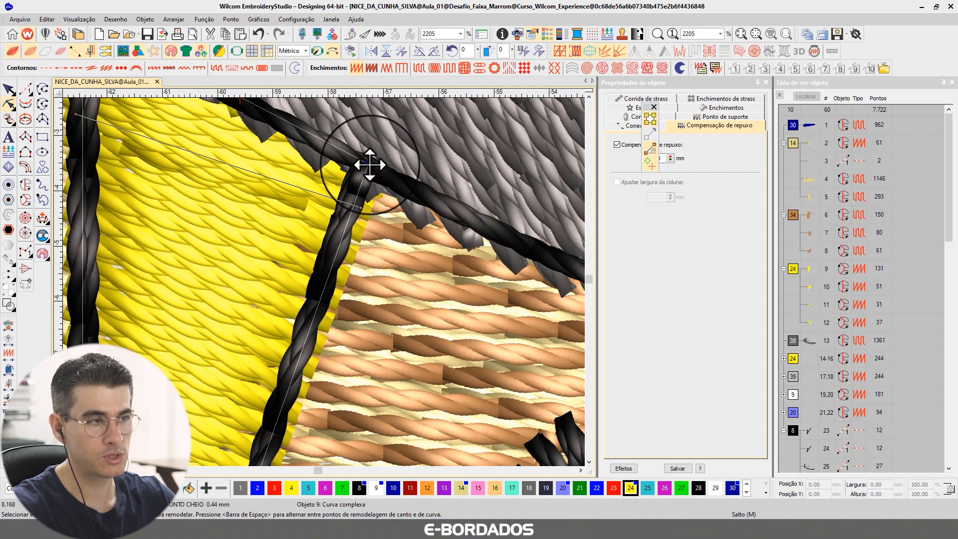
pyautogui.moveTo(368, 165); pyautogui.dragTo(364, 163)
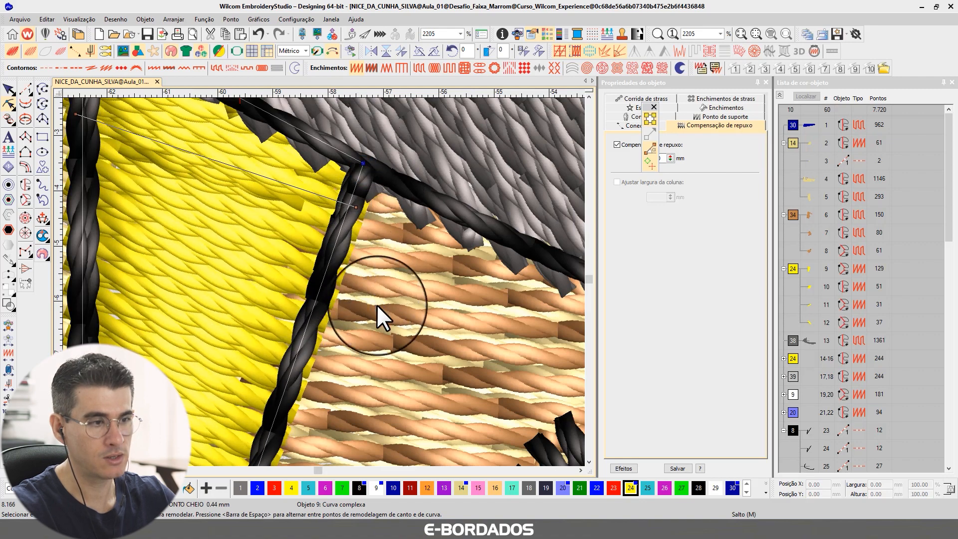
pyautogui.scroll(-4, 323, 281)
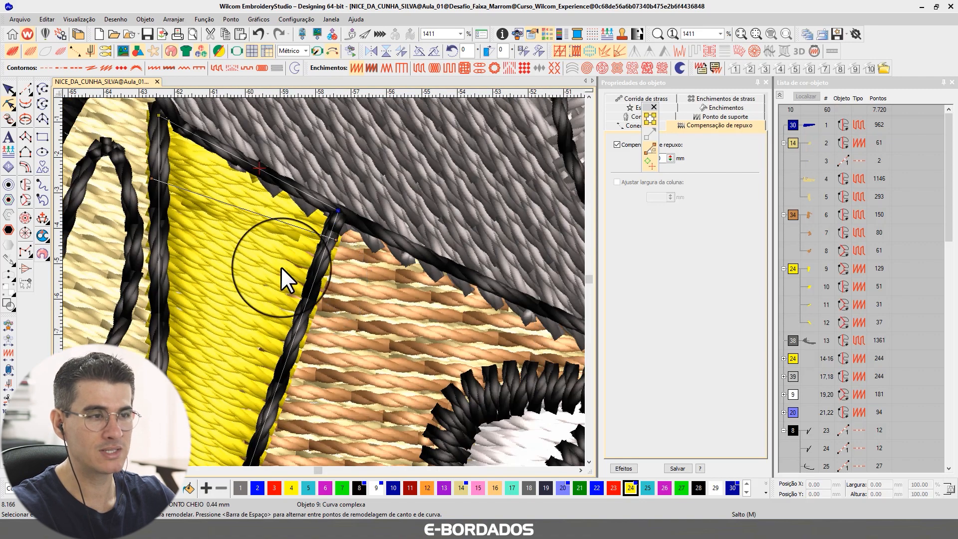
# - Isolate the yellow stripe in stitch view and examine its underlay and the stitches along its upper edge
pyautogui.click(8, 90)
pyautogui.press('t')
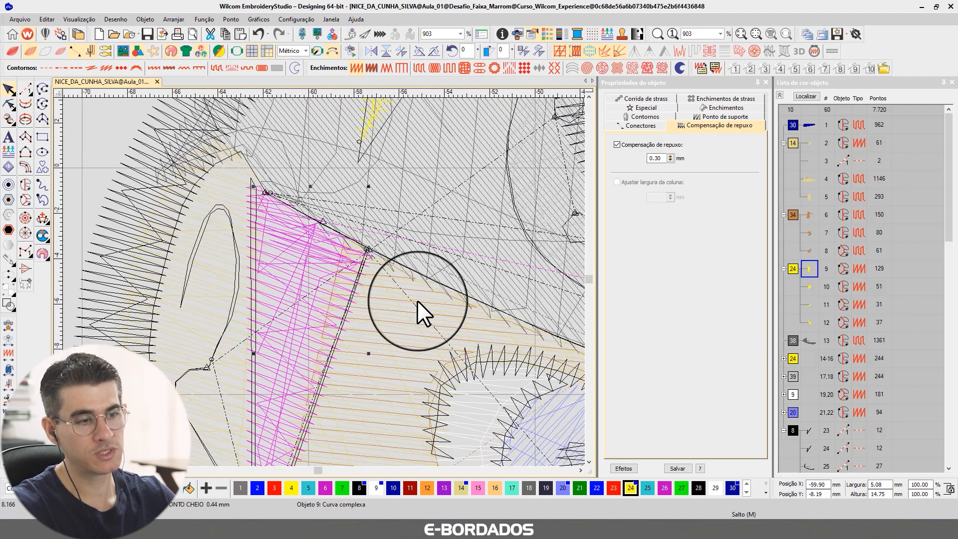
pyautogui.press('t')
pyautogui.press('t')
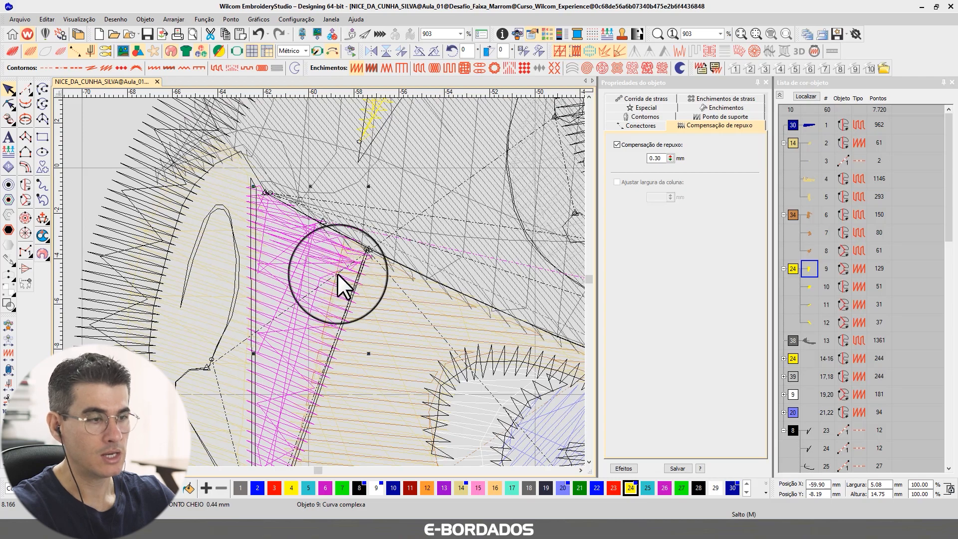
pyautogui.scroll(-3, 323, 283)
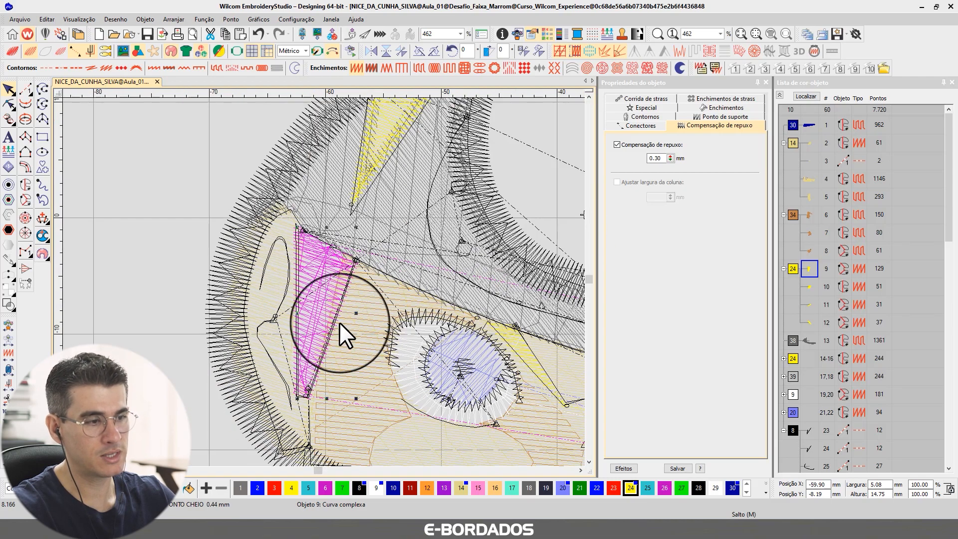
pyautogui.scroll(4, 323, 284)
pyautogui.hotkey('shift', 's')
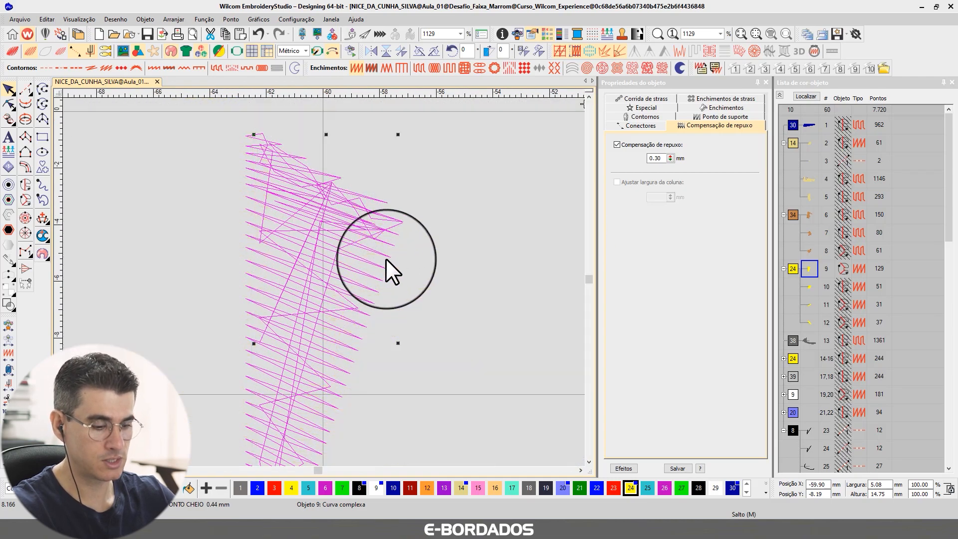
pyautogui.press('t')
pyautogui.press('t')
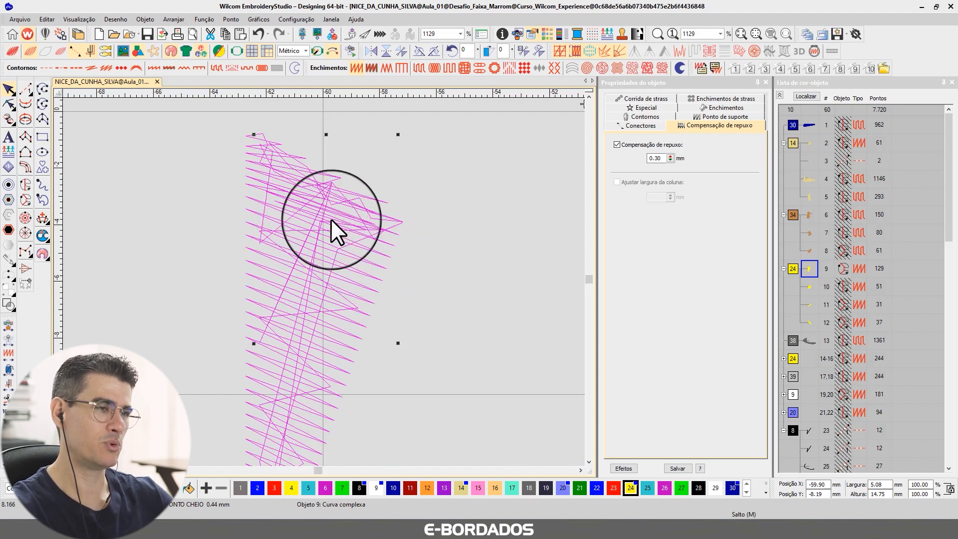
# - Turn off the yellow stripe's second underlay and set its first zigzag underlay to be generated by segment (Por seg.)
pyautogui.click(701, 116)
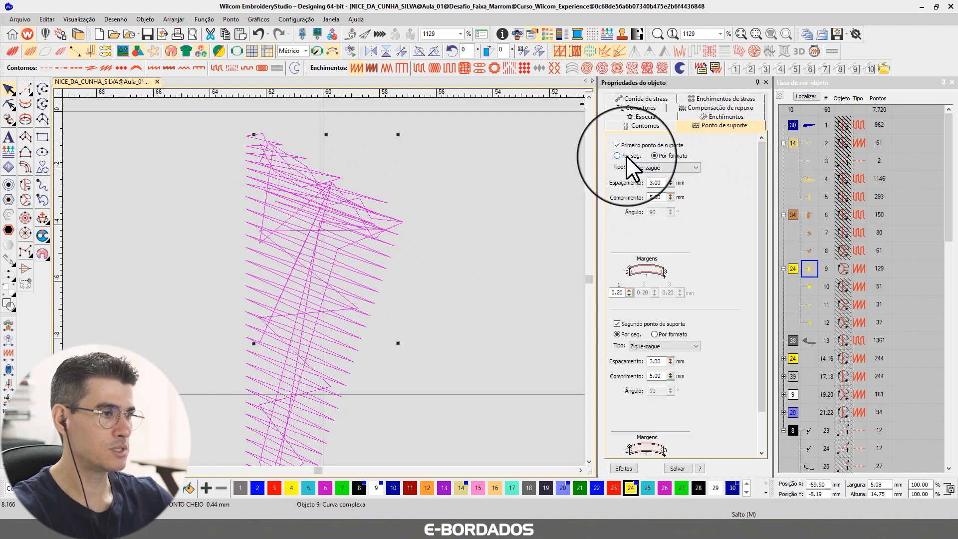
pyautogui.click(617, 323)
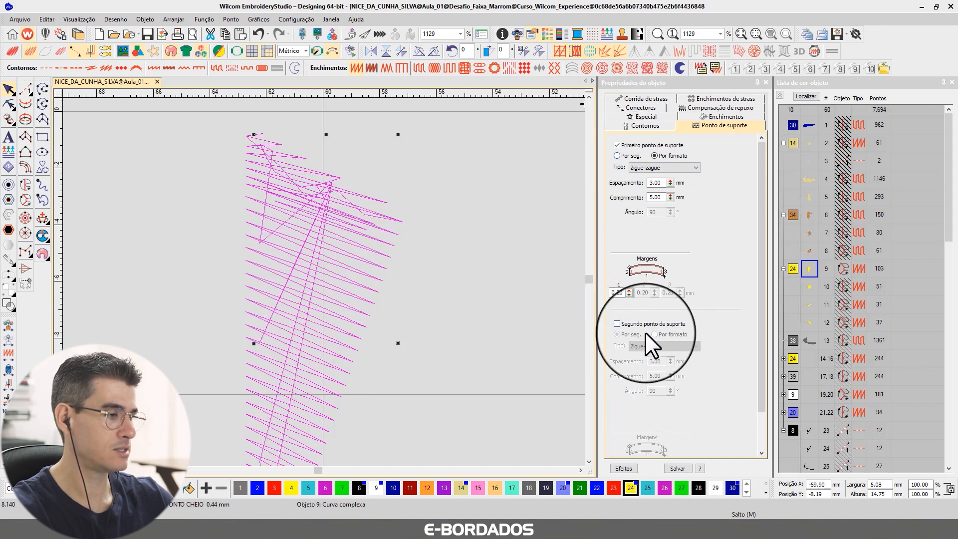
pyautogui.click(618, 156)
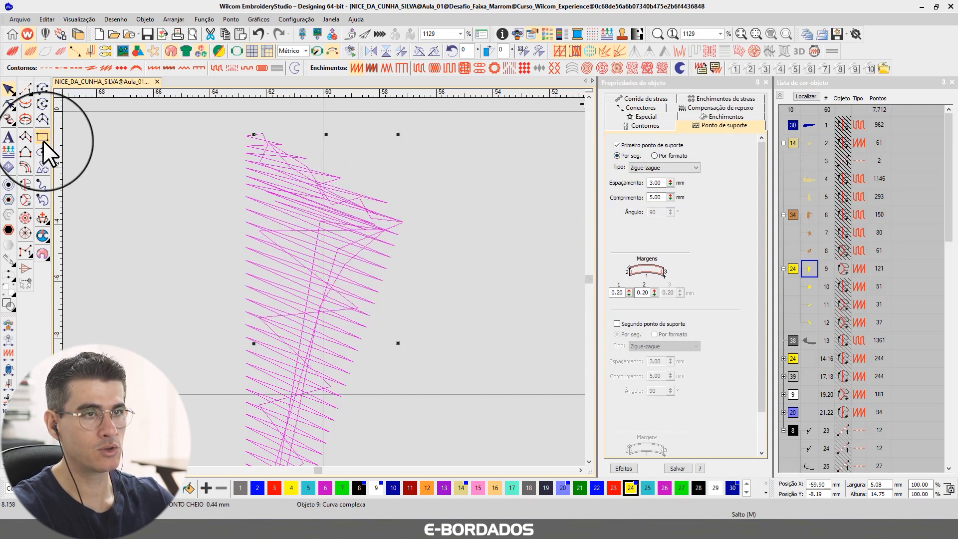
# - Try lowering the outer end of the yellow stripe's stitch angle line, and undo the angle change
pyautogui.click(8, 105)
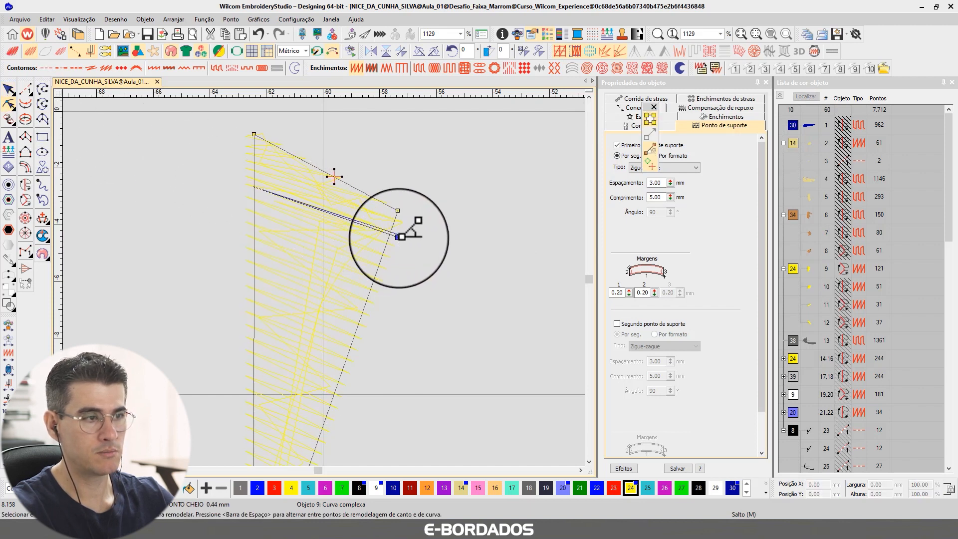
pyautogui.moveTo(398, 235); pyautogui.dragTo(391, 250)
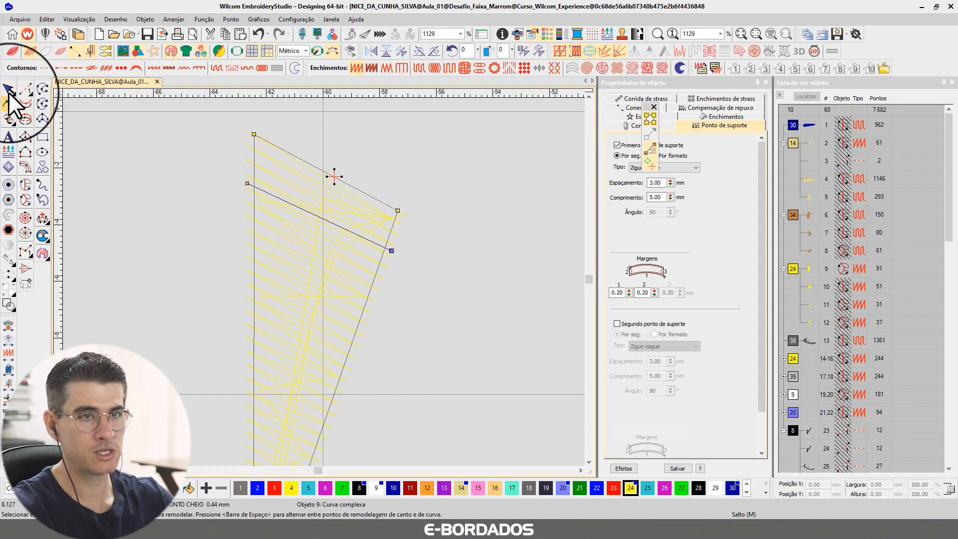
pyautogui.click(257, 34)
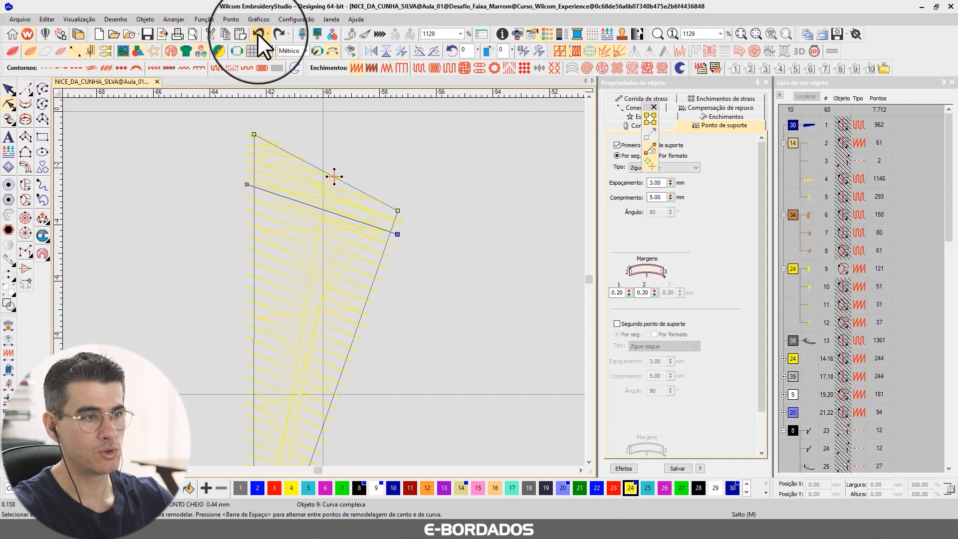
pyautogui.click(9, 91)
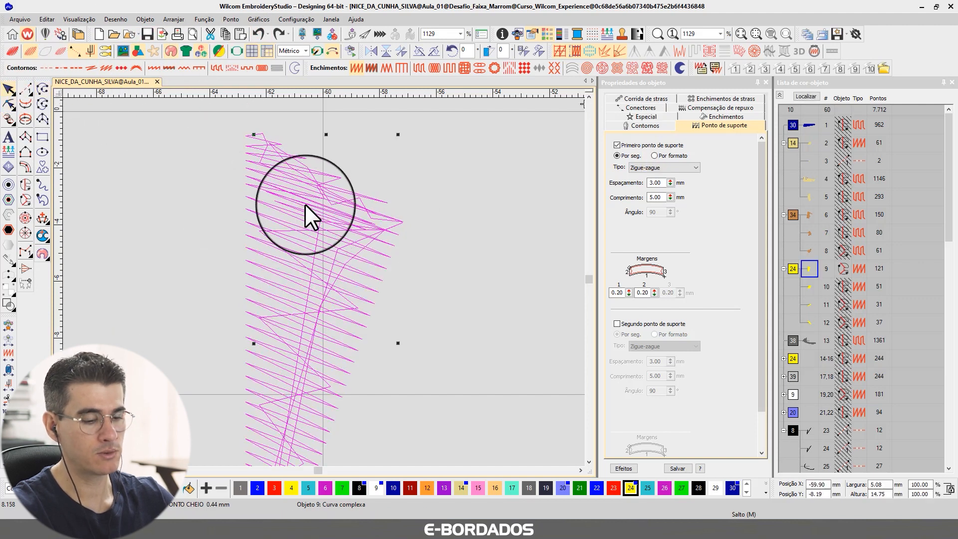
# - Examine the yellow stripe's short stitches near its upper edge in stitch view with the needle points shown
pyautogui.press('t')
pyautogui.press('t')
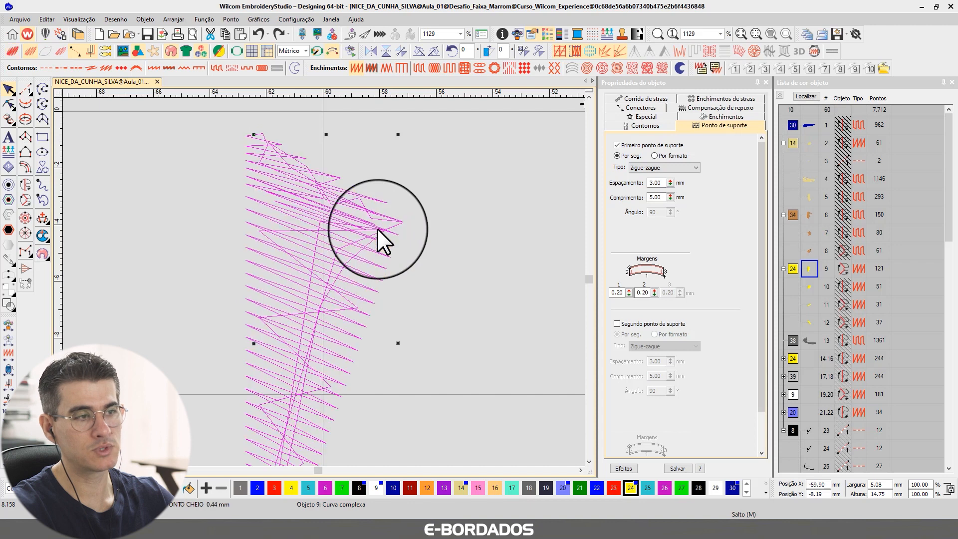
pyautogui.press('t')
pyautogui.press('t')
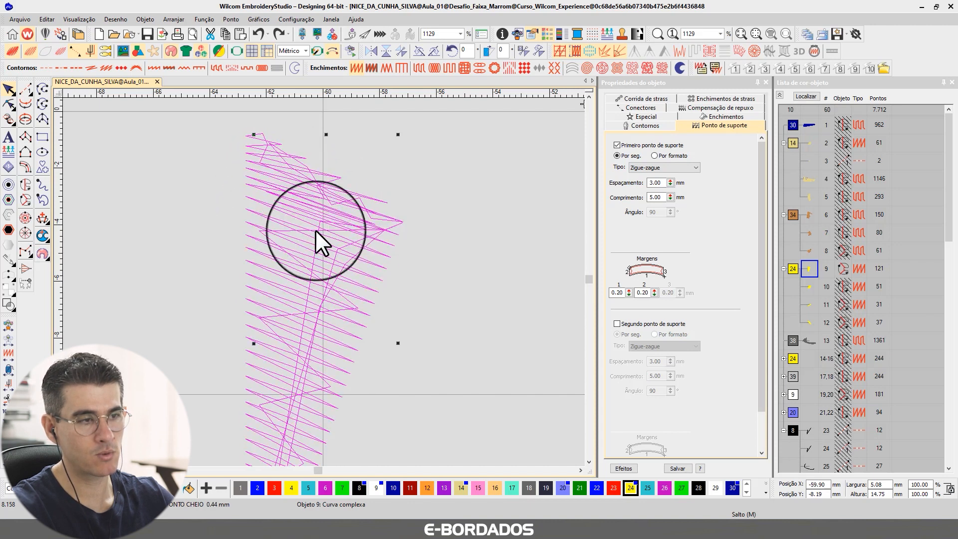
pyautogui.press('.')
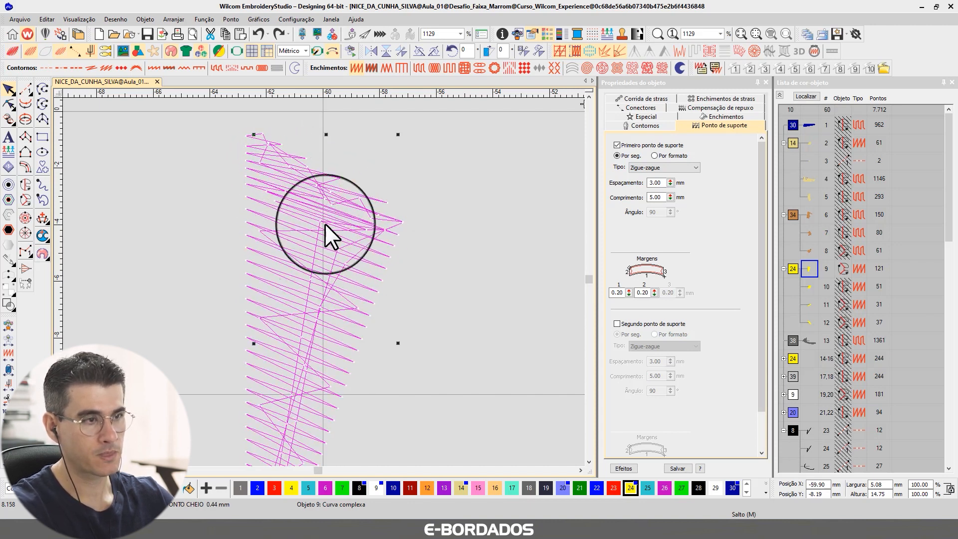
pyautogui.scroll(-5, 324, 284)
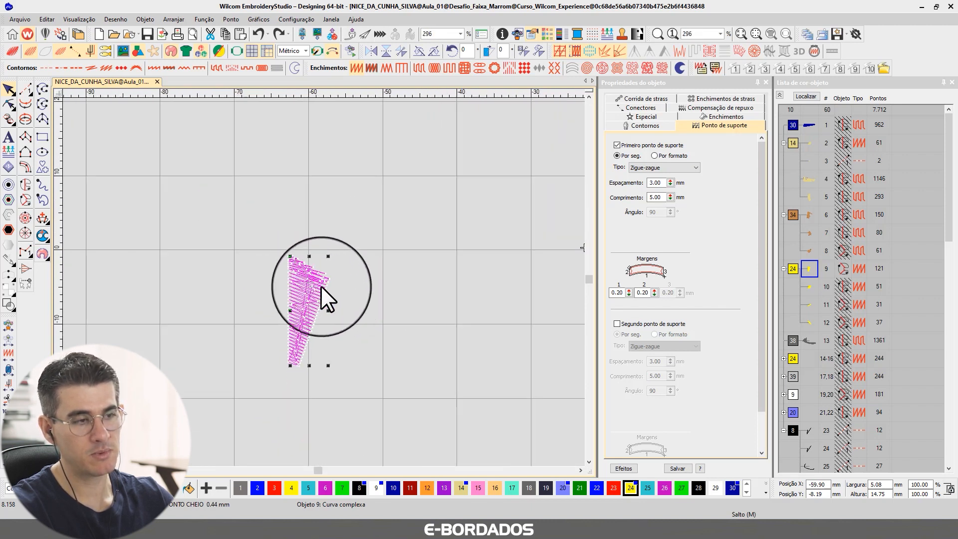
pyautogui.scroll(3, 323, 282)
pyautogui.scroll(4, 323, 281)
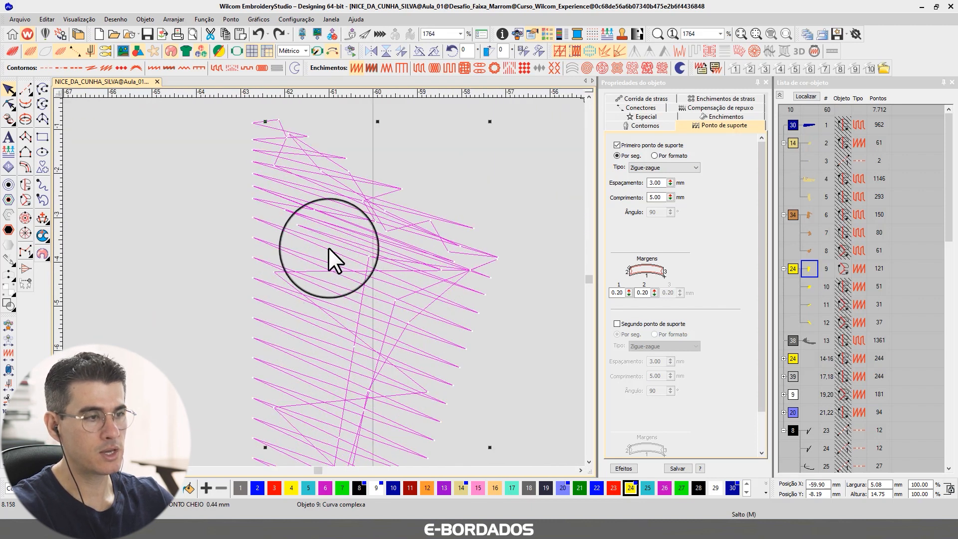
# - Rotate the yellow stripe's stitch angle line parallel to its upper edge and check the result in stitch and realistic views
pyautogui.click(9, 104)
pyautogui.moveTo(484, 283); pyautogui.dragTo(494, 301)
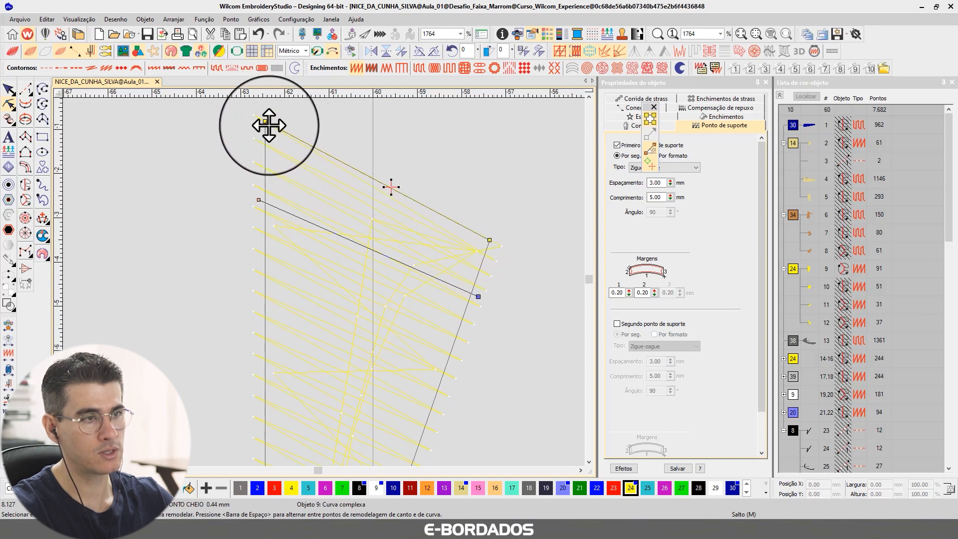
pyautogui.moveTo(478, 297); pyautogui.dragTo(475, 304)
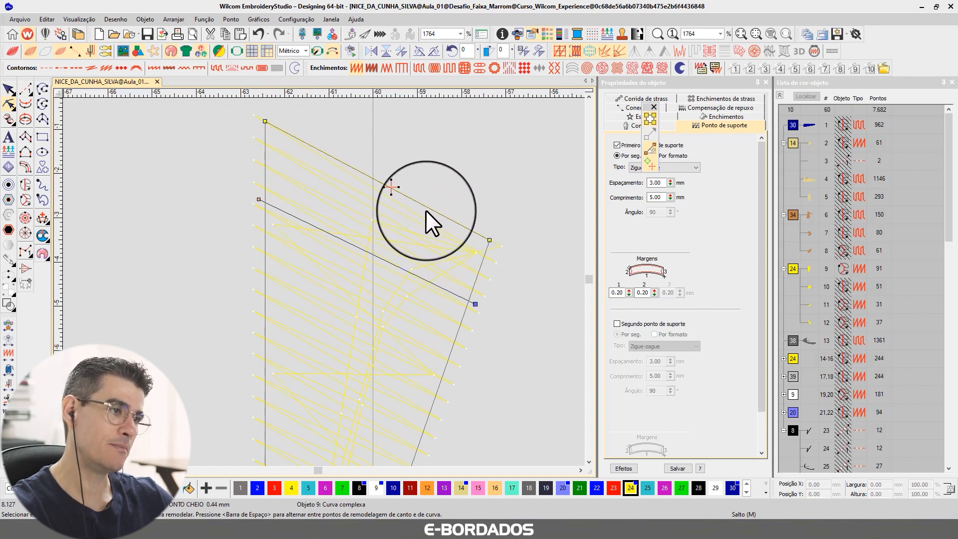
pyautogui.press('t')
pyautogui.press('t')
pyautogui.press('t')
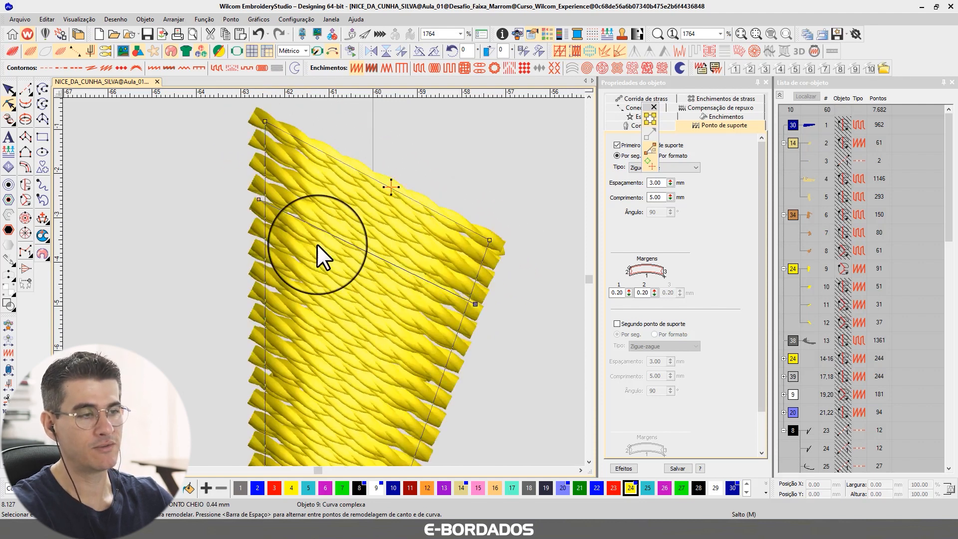
pyautogui.click(8, 91)
pyautogui.press('t')
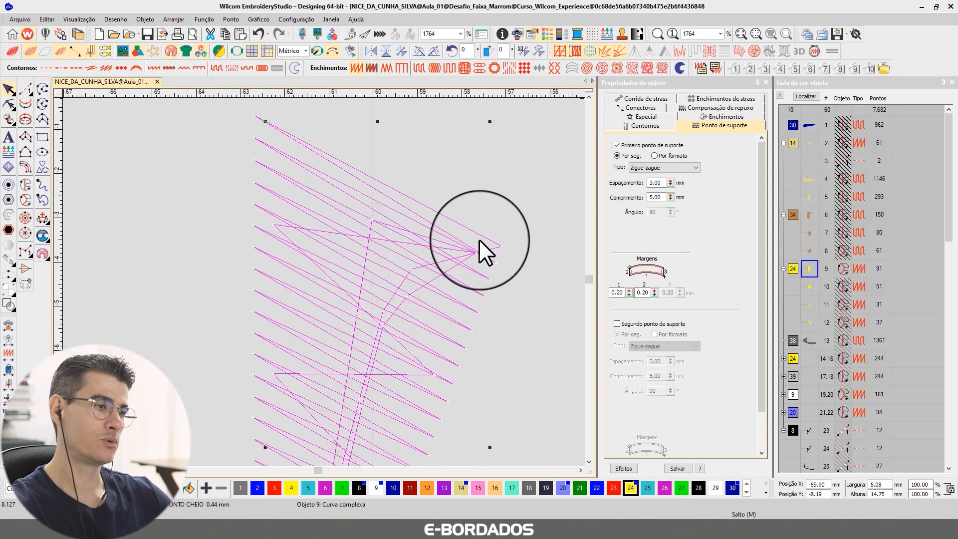
pyautogui.scroll(-5, 480, 241)
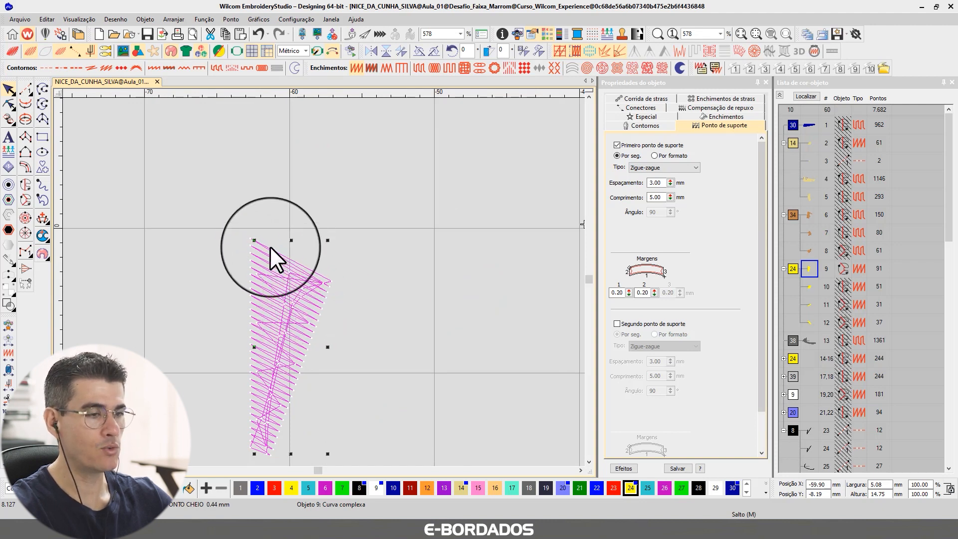
pyautogui.press('t')
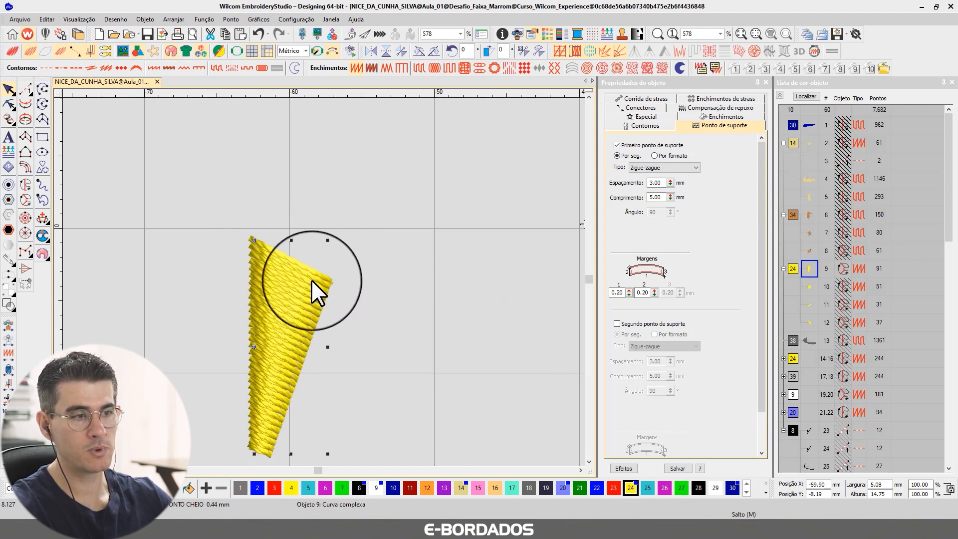
# - Deselect the stripe, show the whole design again and inspect the narrow yellow fill beside the larger eye
pyautogui.click(363, 262)
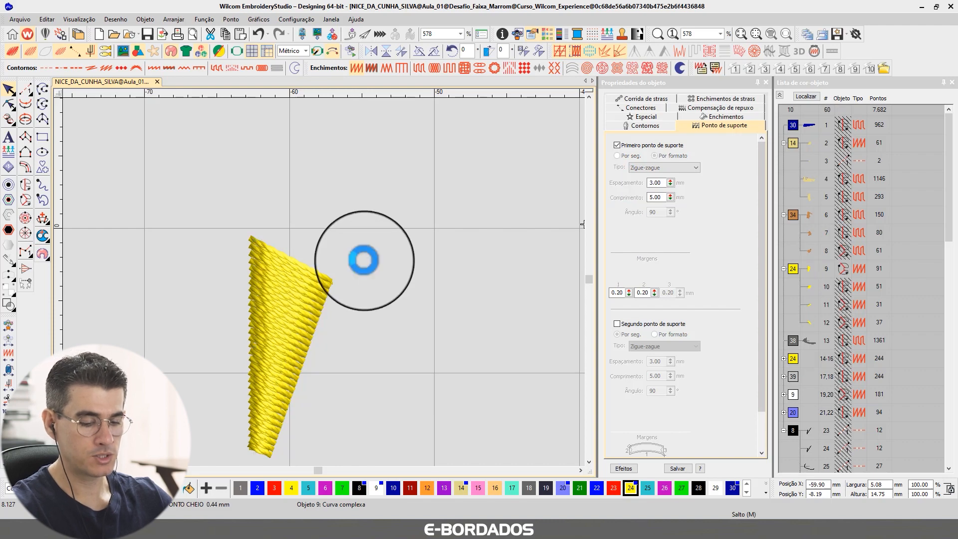
pyautogui.scroll(-2, 323, 277)
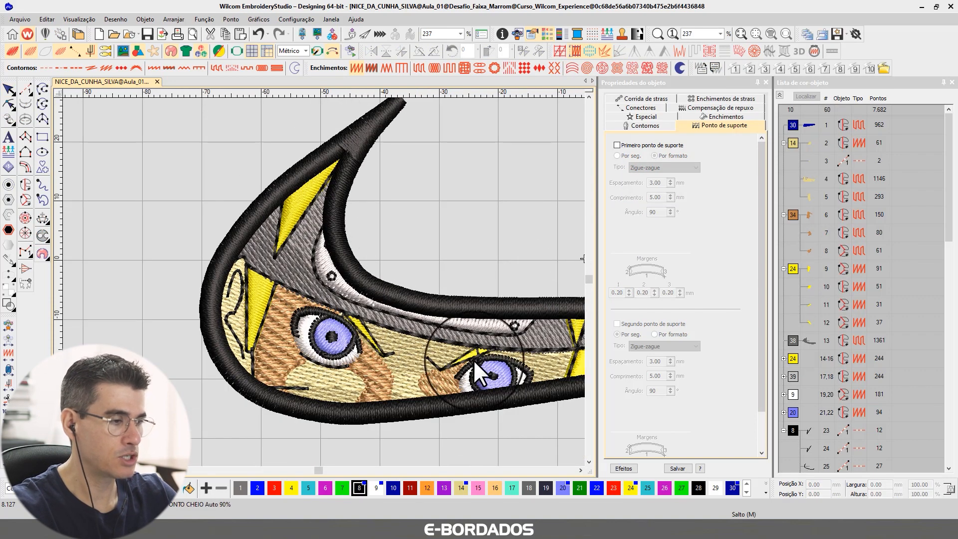
pyautogui.scroll(3, 304, 265)
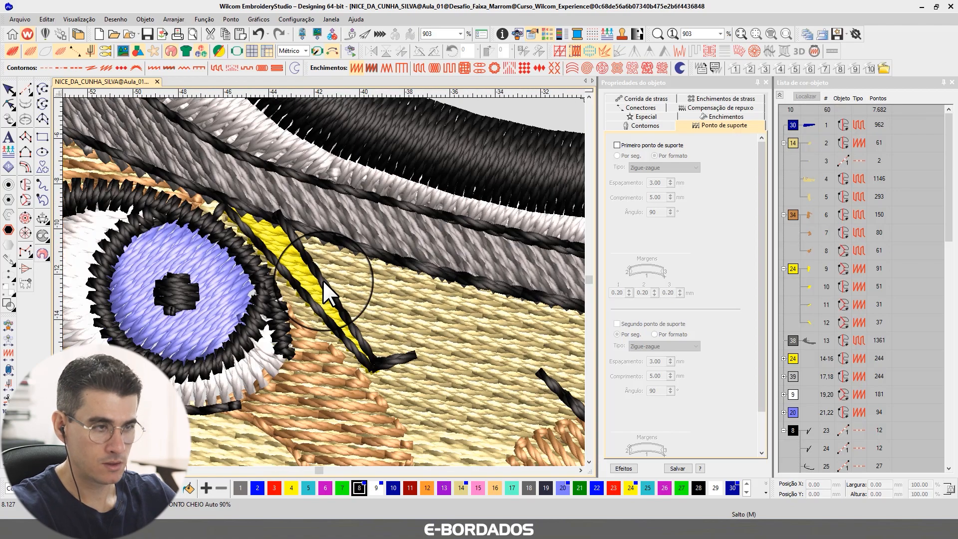
# - Raise the upper corner of the narrow yellow fill beside the larger eye and tilt its upper stitch angle line to follow the top edge
pyautogui.press('t')
pyautogui.click(328, 301)
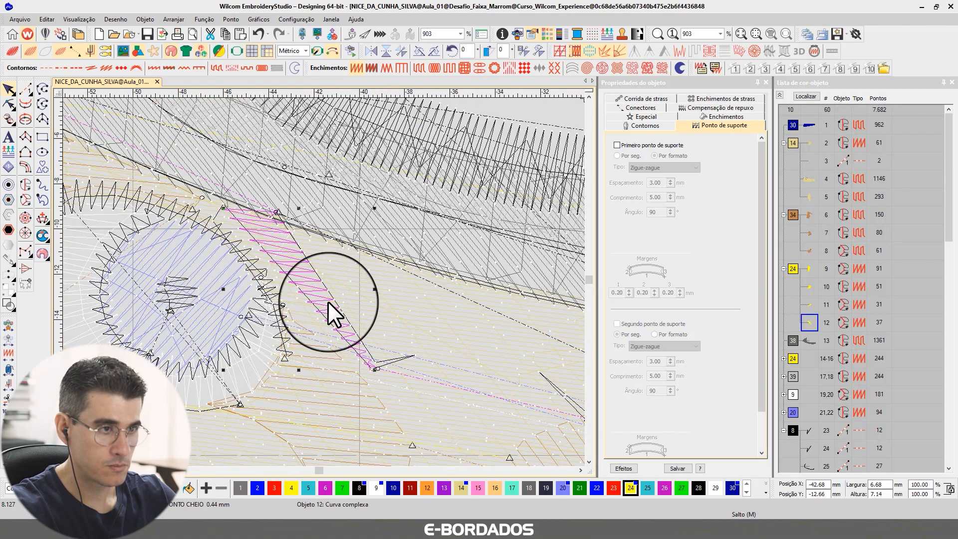
pyautogui.scroll(2, 326, 283)
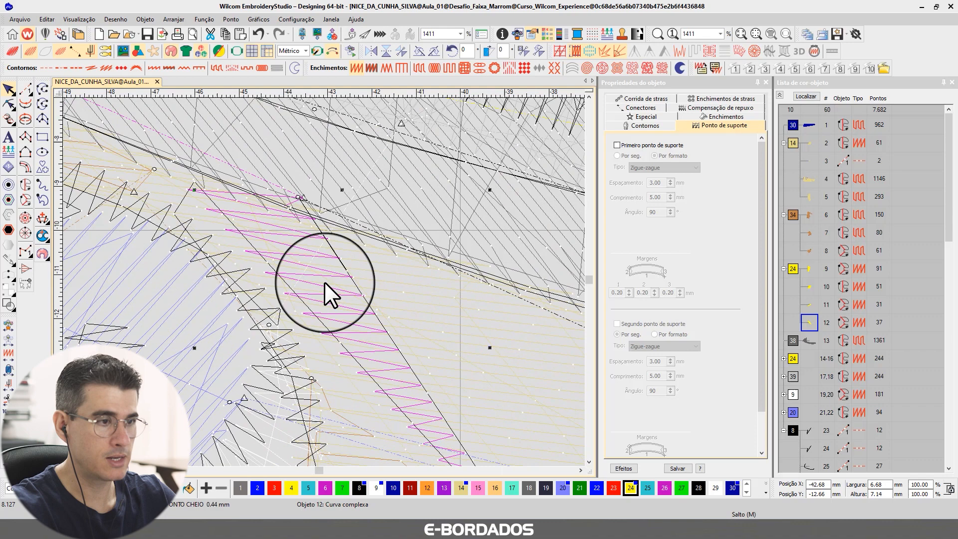
pyautogui.click(8, 103)
pyautogui.scroll(-1, 328, 280)
pyautogui.press('t')
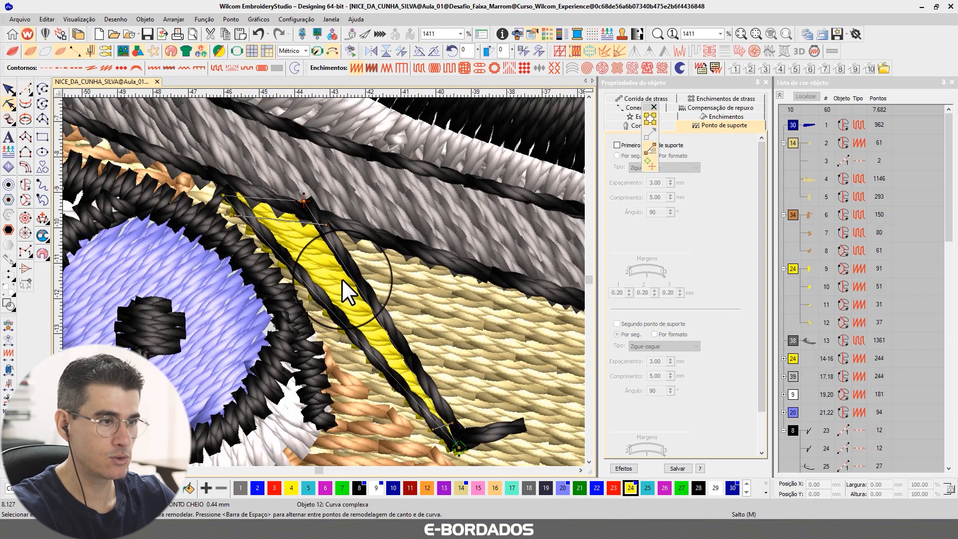
pyautogui.press('t')
pyautogui.scroll(3, 278, 238)
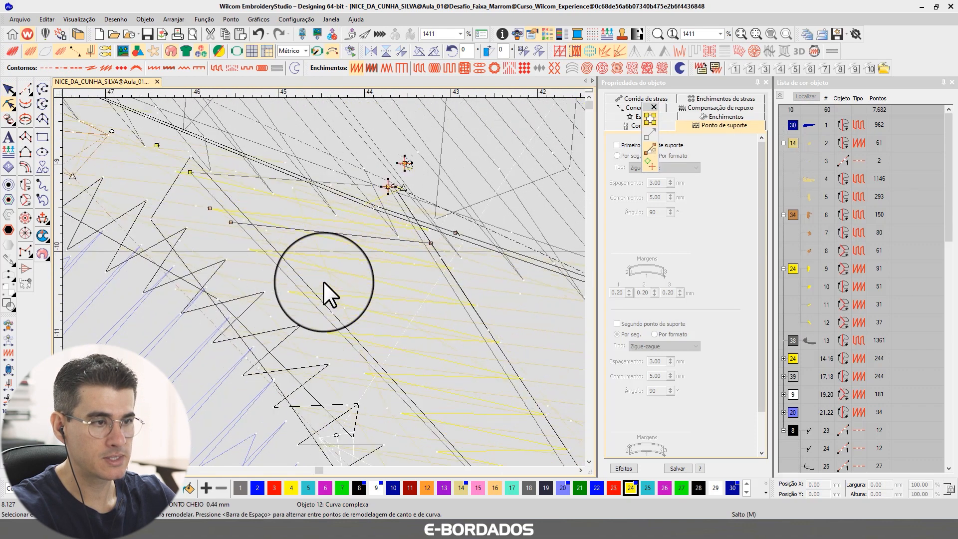
pyautogui.press('t')
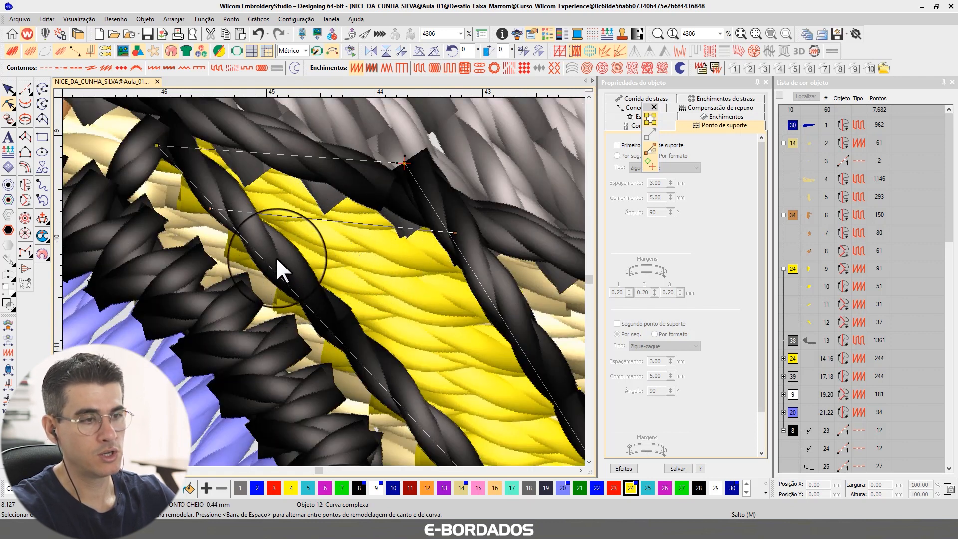
pyautogui.moveTo(156, 146); pyautogui.dragTo(161, 127)
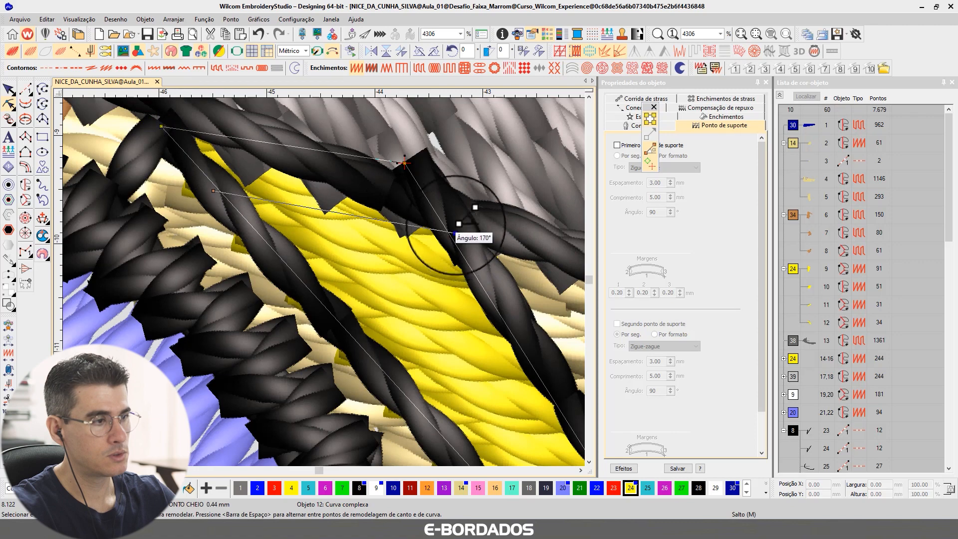
pyautogui.moveTo(456, 226); pyautogui.dragTo(442, 211)
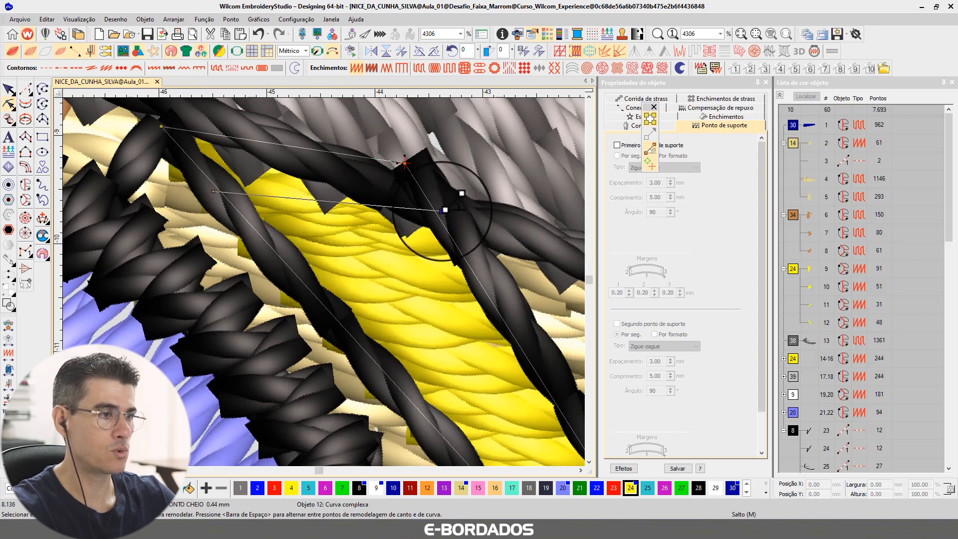
# - Widen the narrow yellow fill's lower tip beneath the black contour and adjust the stitch angle line at that end
pyautogui.scroll(-3, 333, 290)
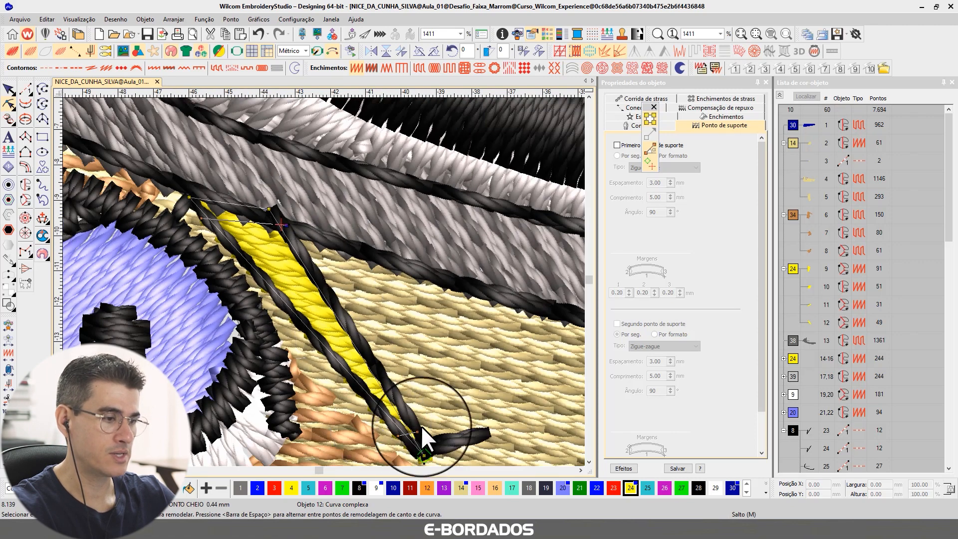
pyautogui.scroll(1, 421, 427)
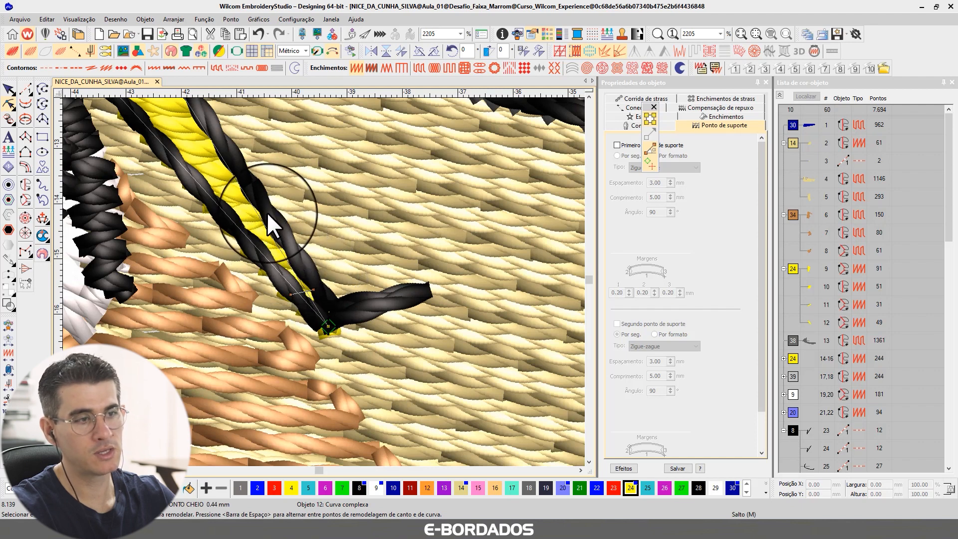
pyautogui.scroll(1, 286, 247)
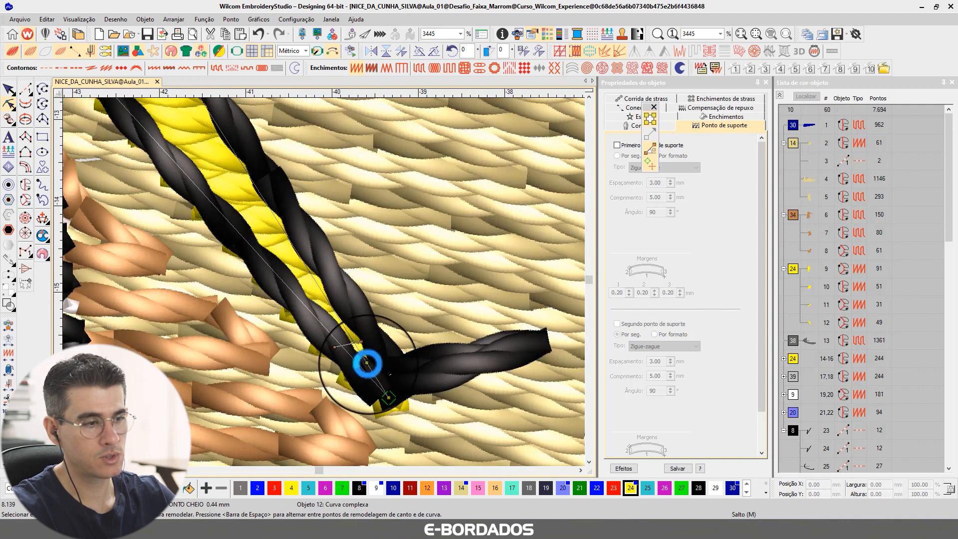
pyautogui.moveTo(366, 364); pyautogui.dragTo(396, 331)
pyautogui.scroll(-1, 323, 310)
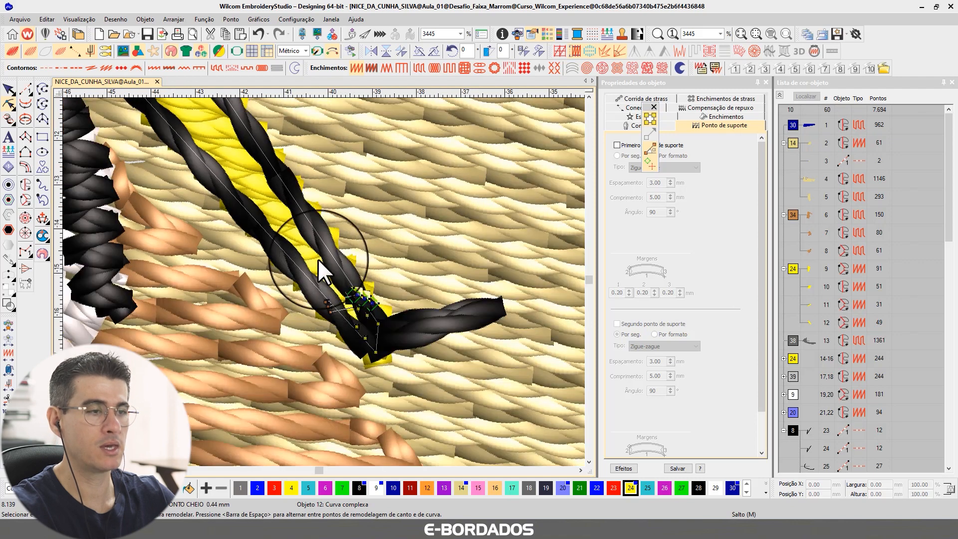
pyautogui.scroll(-3, 318, 259)
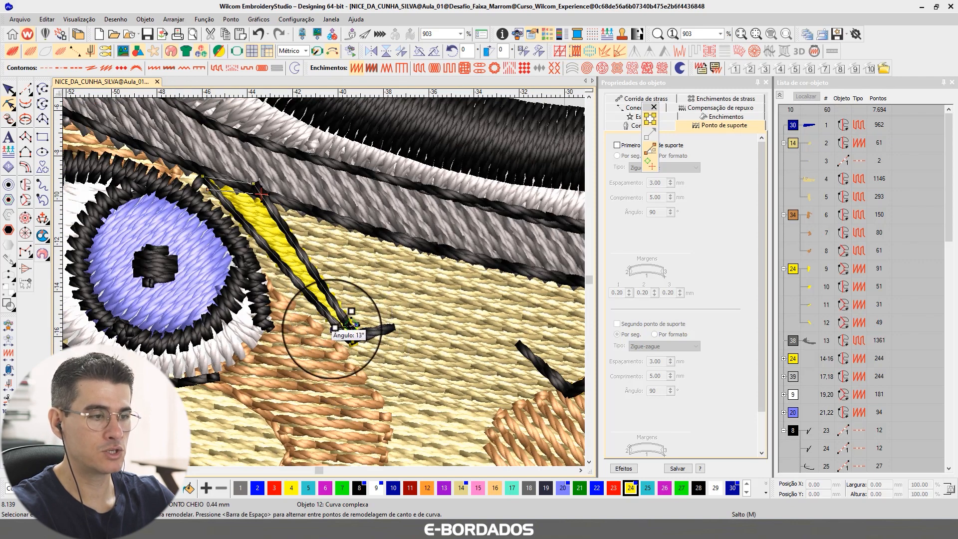
pyautogui.moveTo(332, 329); pyautogui.dragTo(324, 321)
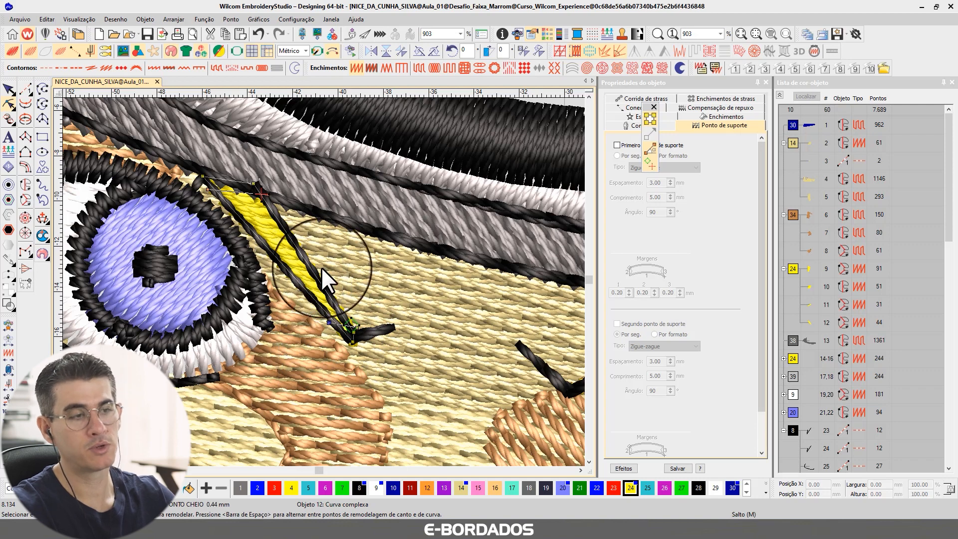
pyautogui.click(9, 89)
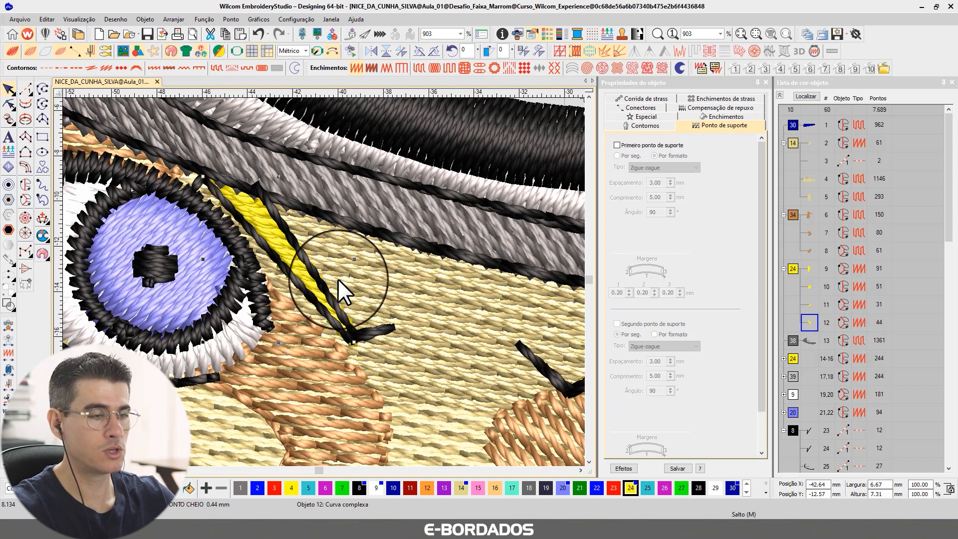
# - Examine the yellow fill above the smaller eye and the grey, beige and yellow fills around it
pyautogui.scroll(-1, 323, 280)
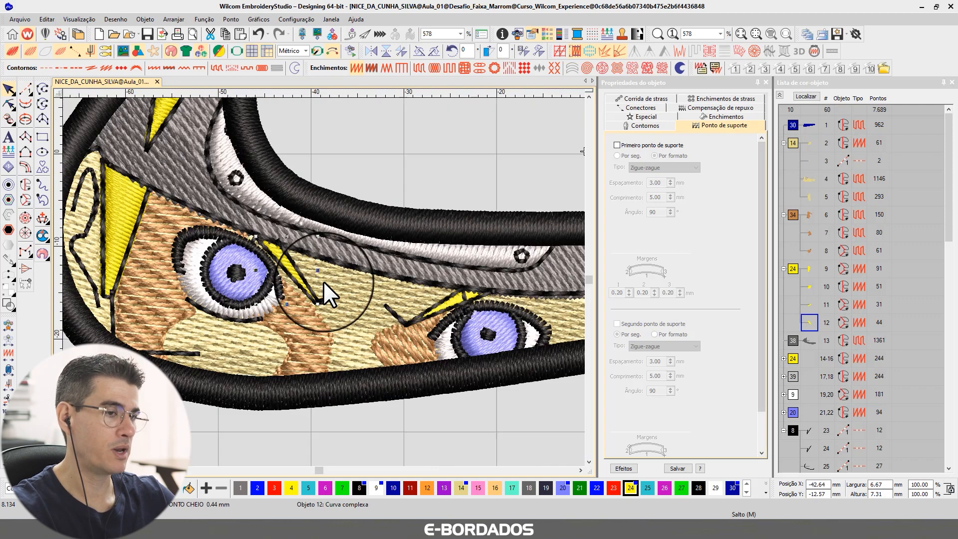
pyautogui.scroll(2, 323, 283)
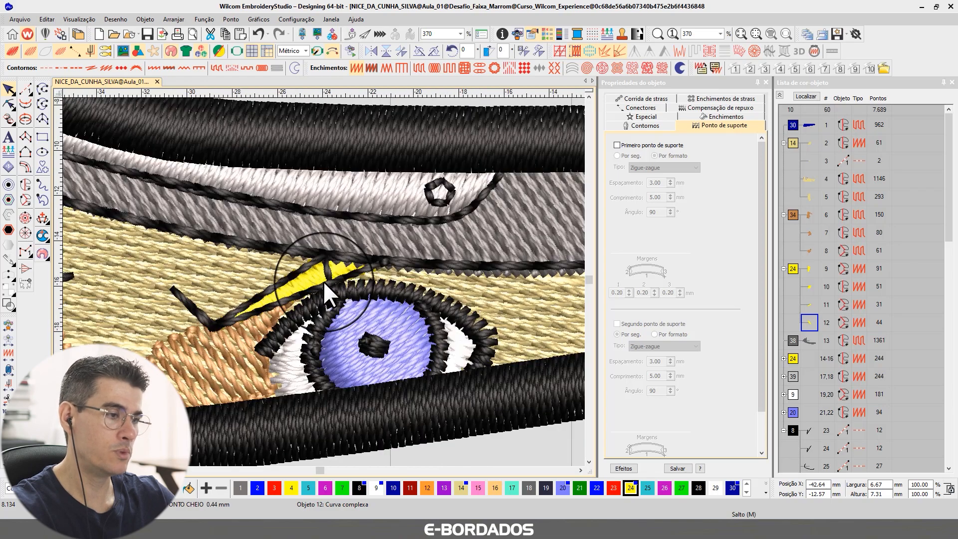
pyautogui.scroll(2, 323, 282)
pyautogui.scroll(-1, 345, 263)
pyautogui.scroll(1, 326, 271)
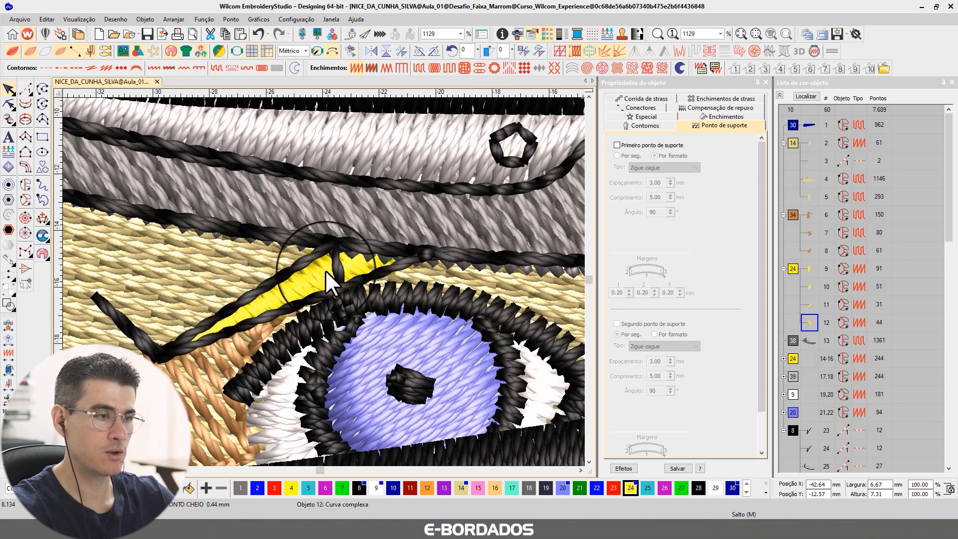
pyautogui.scroll(-2, 324, 283)
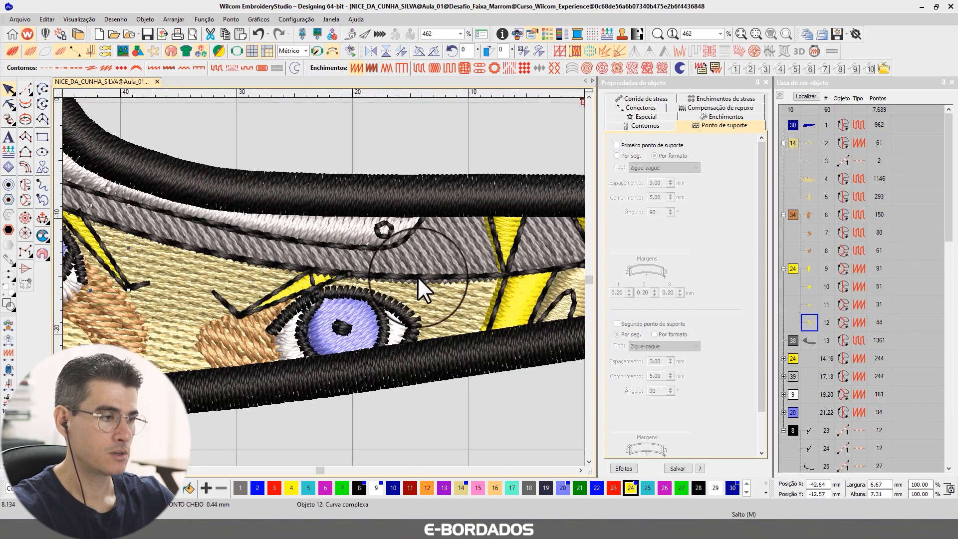
pyautogui.scroll(-1, 332, 280)
pyautogui.scroll(3, 325, 274)
# - Reshape the lower yellow stripe near the blue area, moving both corners of its left edge inward beneath the black contour
pyautogui.click(304, 270)
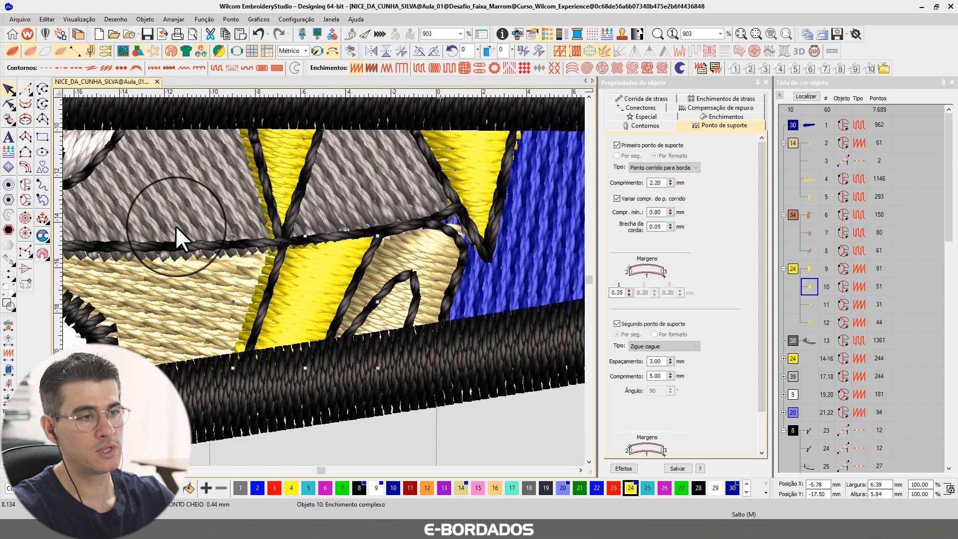
pyautogui.click(9, 104)
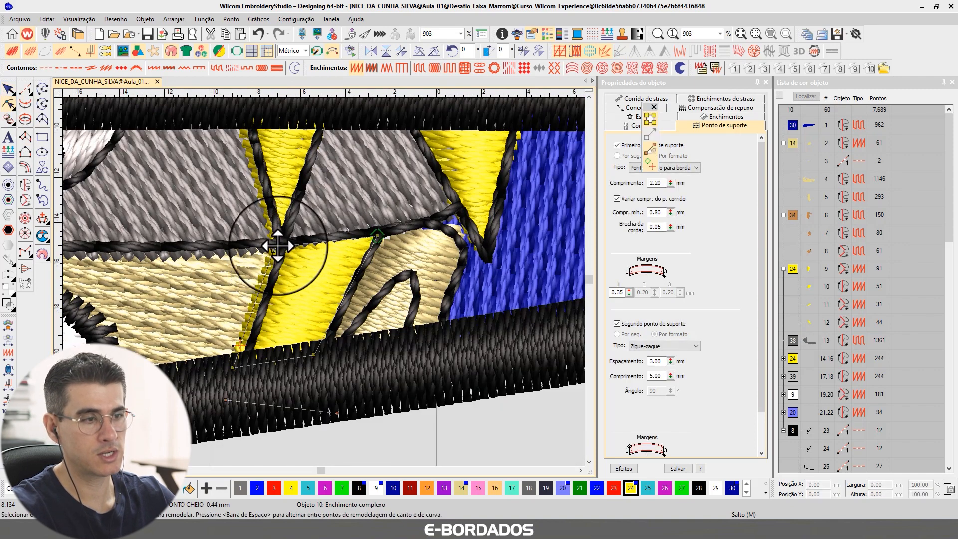
pyautogui.moveTo(277, 247); pyautogui.dragTo(284, 243)
pyautogui.press('Return')
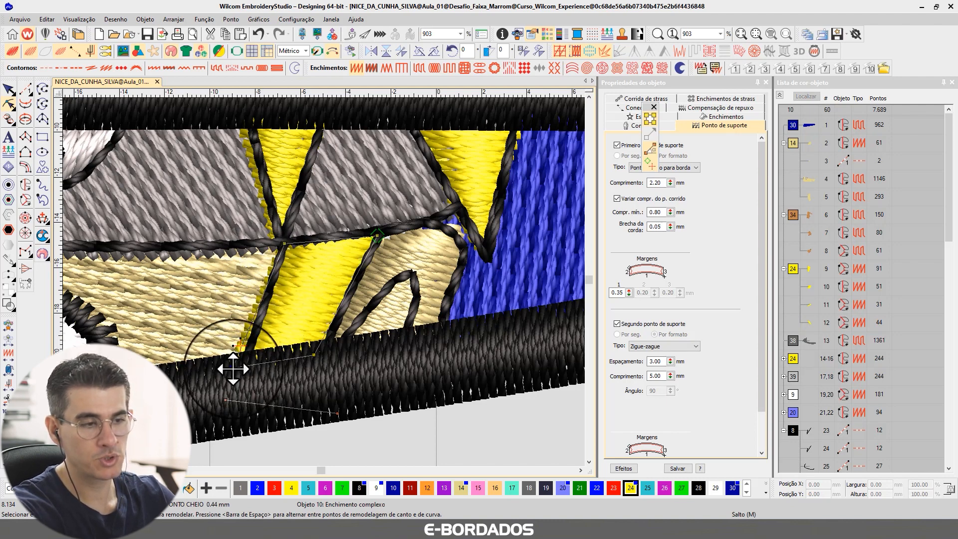
pyautogui.moveTo(233, 369); pyautogui.dragTo(244, 361)
pyautogui.press('Return')
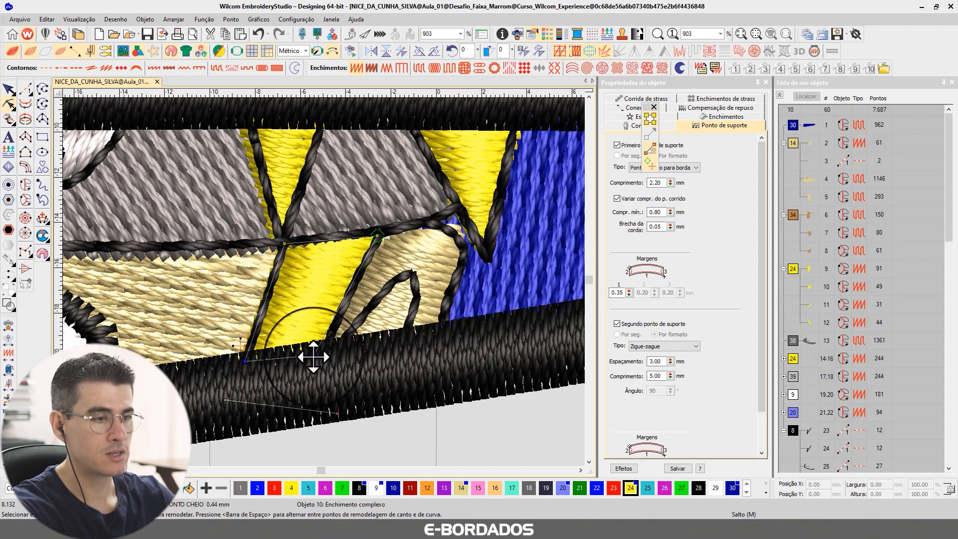
# - Move both corners of the lower yellow stripe's right edge outward so the fill reaches beneath its contour
pyautogui.moveTo(313, 357); pyautogui.dragTo(323, 353)
pyautogui.press('Return')
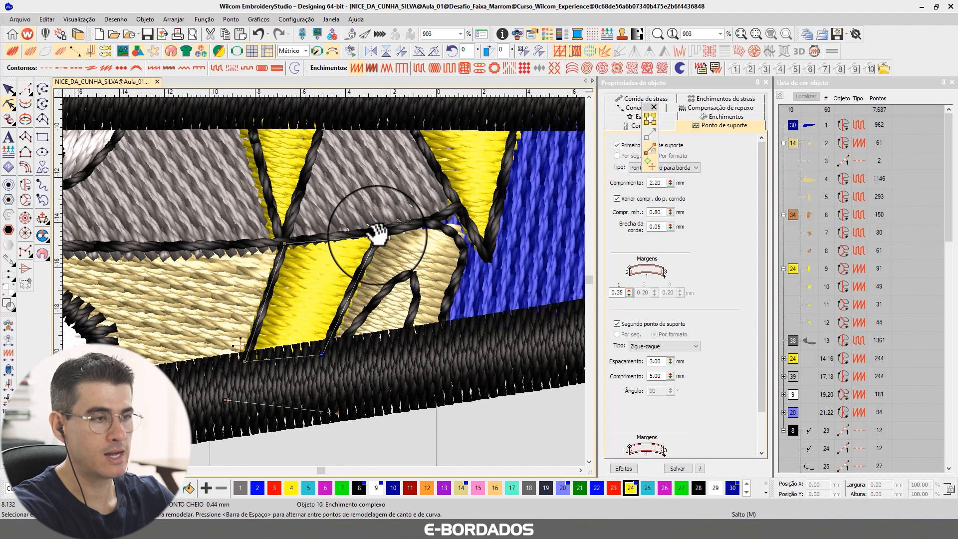
pyautogui.moveTo(378, 235); pyautogui.dragTo(381, 232)
pyautogui.press('Return')
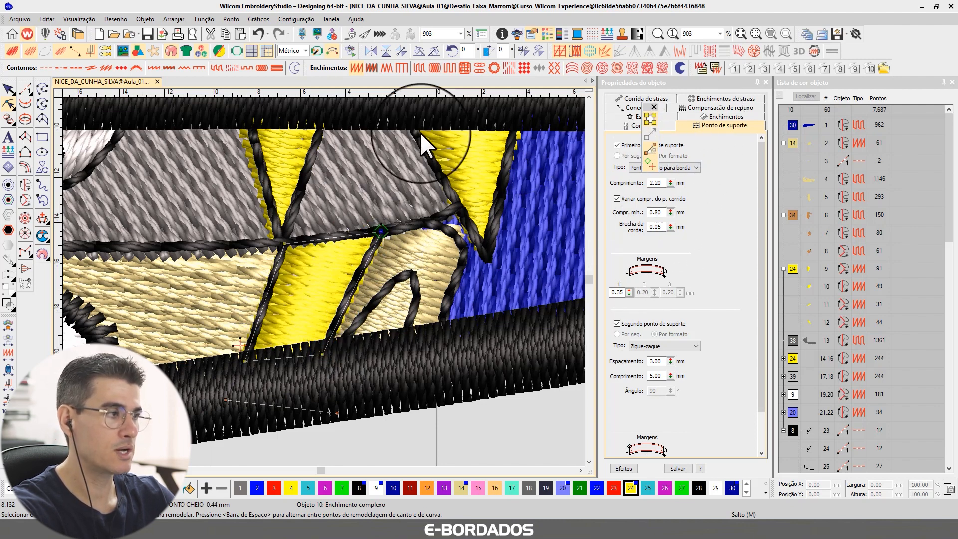
pyautogui.click(9, 90)
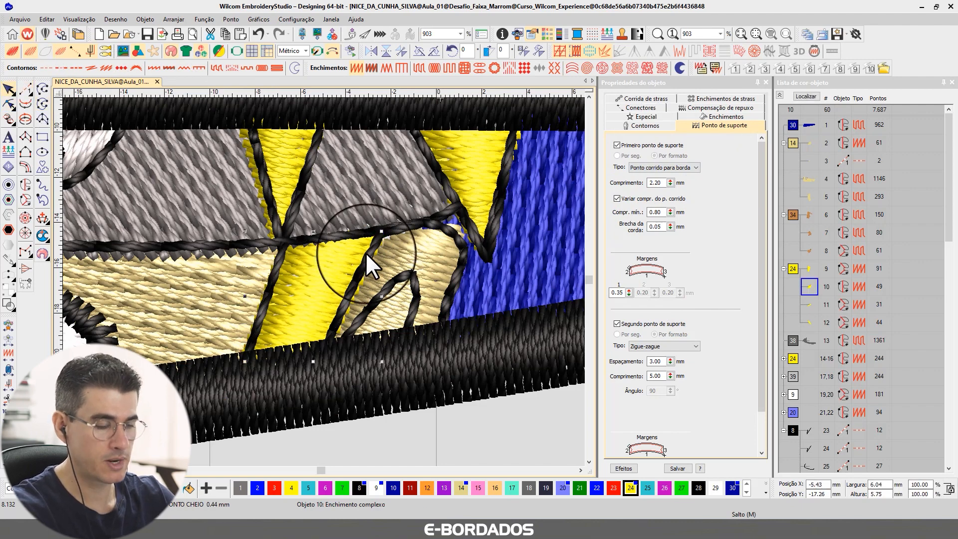
# - Reshape the yellow wedge above that stripe, moving its pointed tip and upper-left corner inward beneath the contour
pyautogui.press('t')
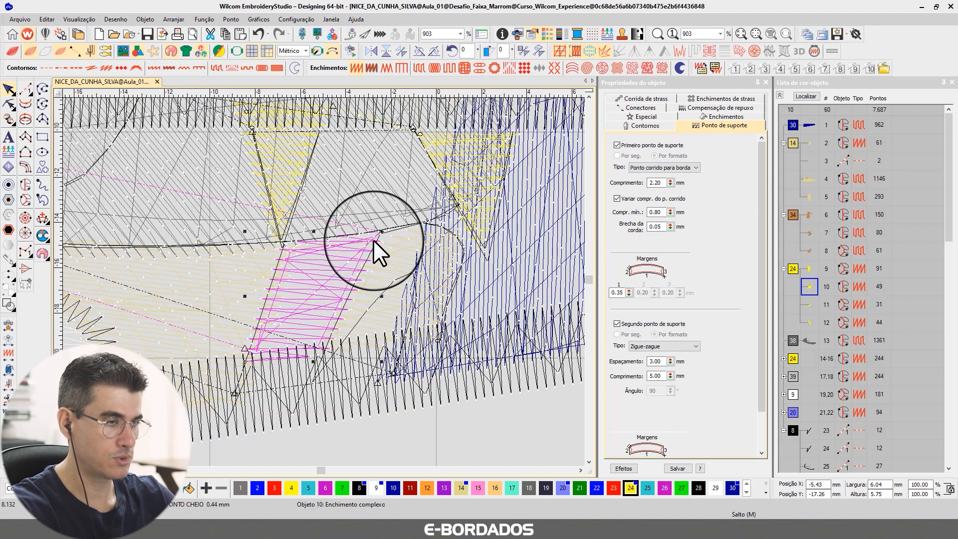
pyautogui.click(374, 240)
pyautogui.press('t')
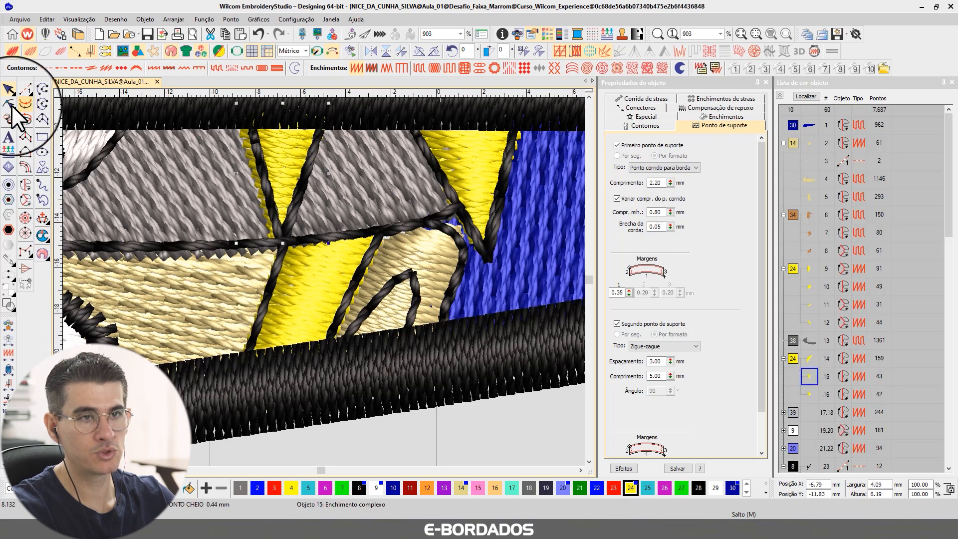
pyautogui.click(10, 104)
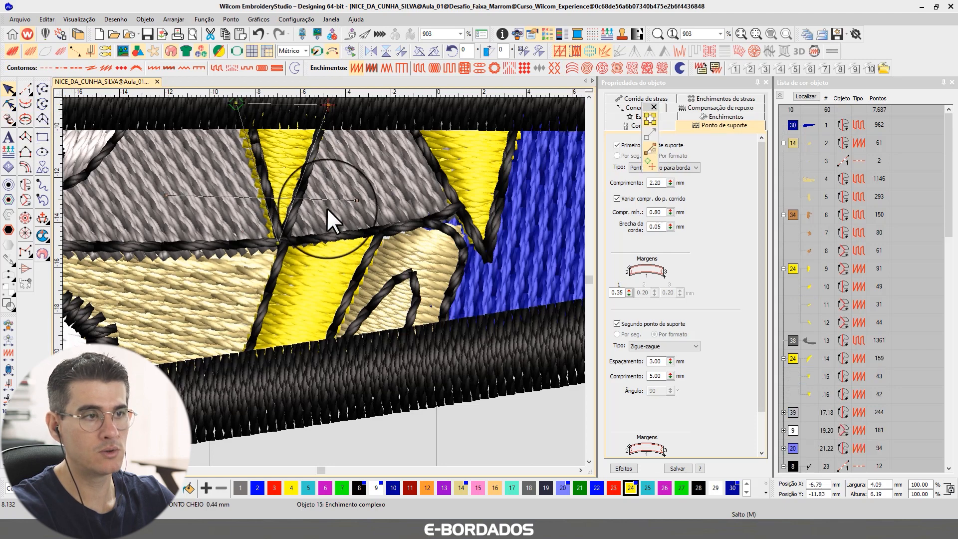
pyautogui.click(279, 242)
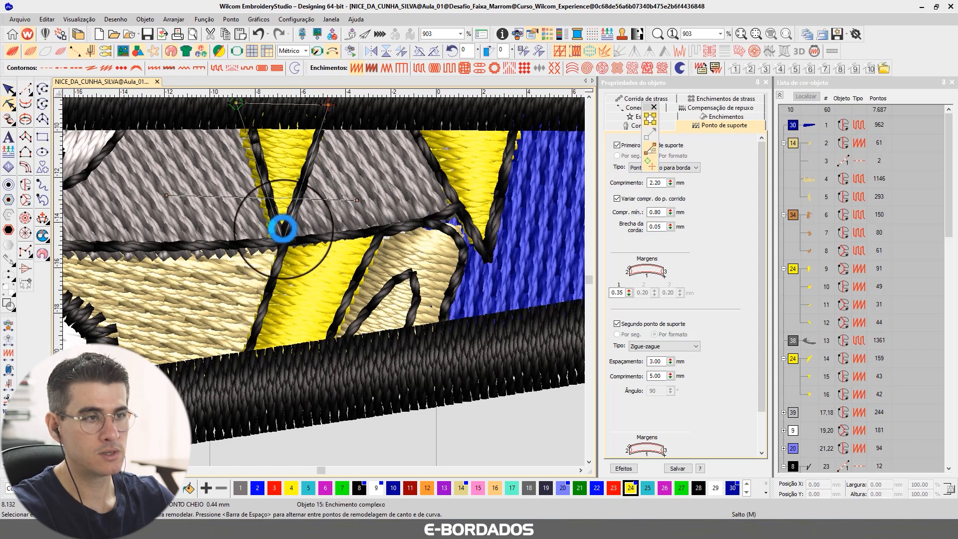
pyautogui.click(243, 105)
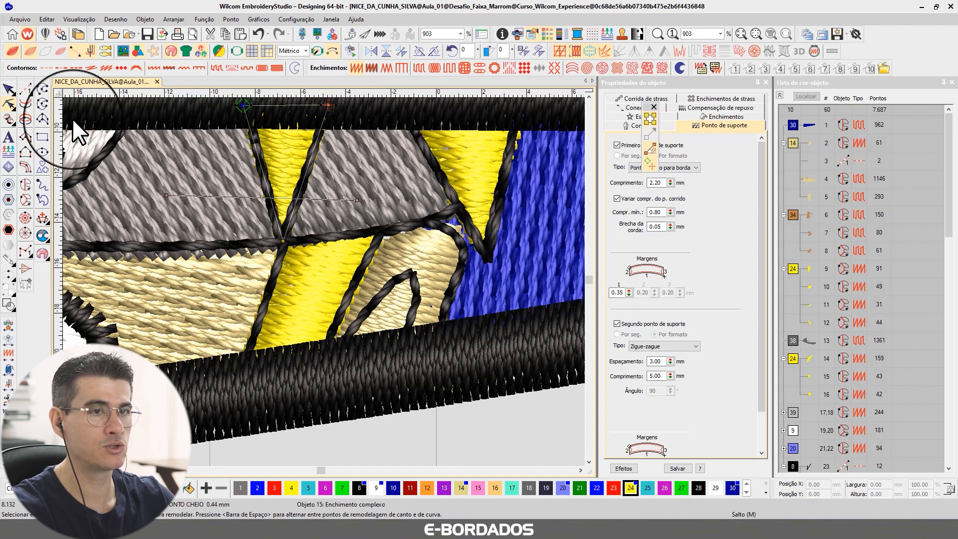
pyautogui.click(9, 90)
# - Reshape the grey band's lower edge so it follows the centre of the black contour above the beige and yellow fills
pyautogui.click(160, 196)
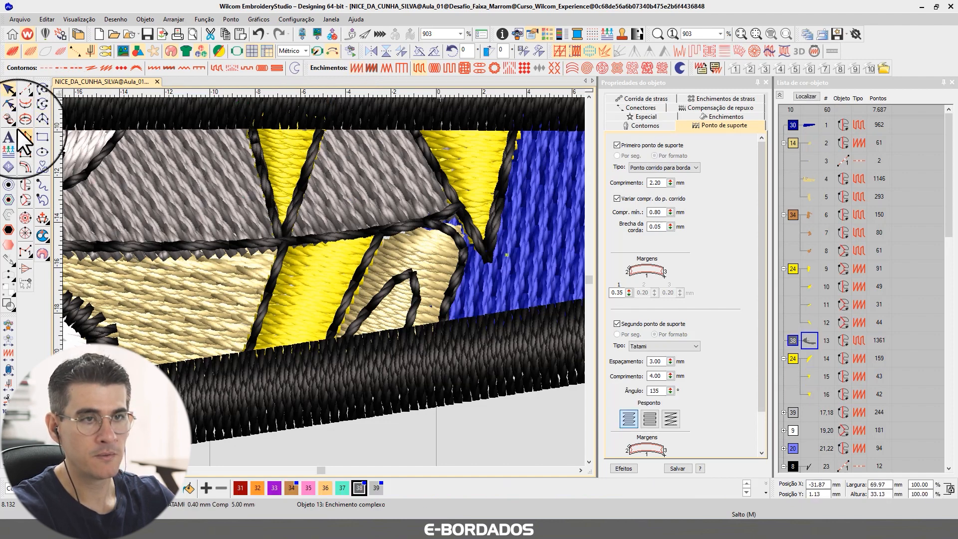
pyautogui.click(9, 104)
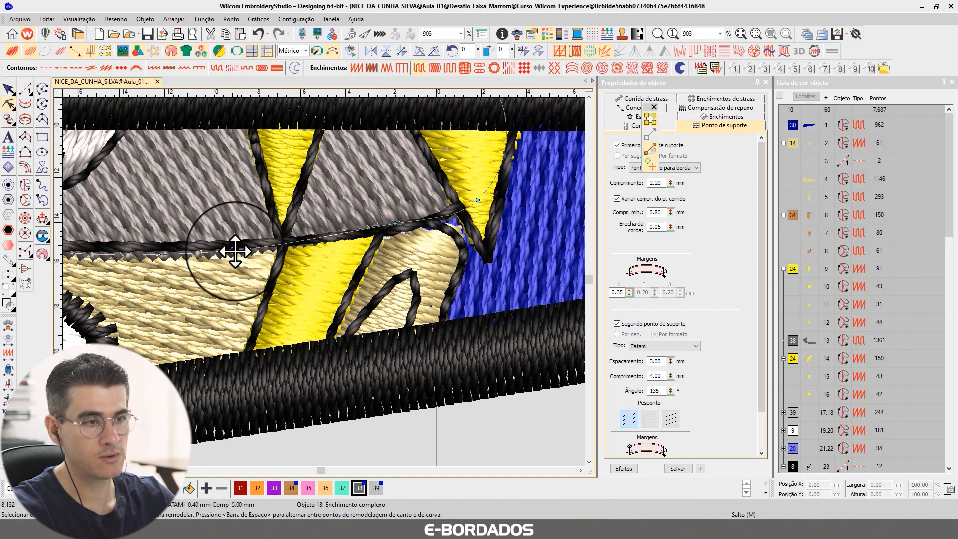
pyautogui.moveTo(234, 250); pyautogui.dragTo(227, 245)
pyautogui.moveTo(395, 223); pyautogui.dragTo(398, 231)
pyautogui.rightClick(463, 212)
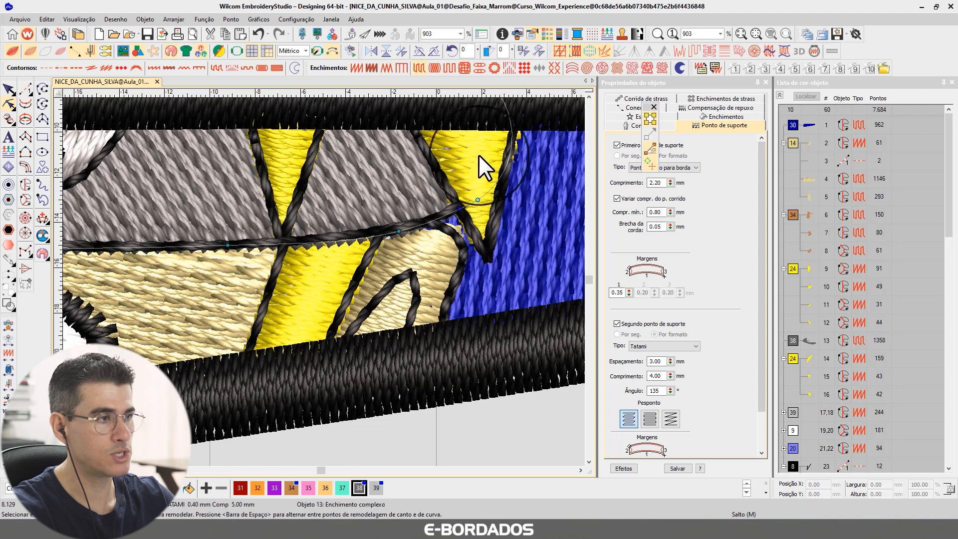
# - Delete the grey band's end point beneath the upper border and pull its lower end point back beneath the yellow wedge's left contour
pyautogui.scroll(-2, 479, 160)
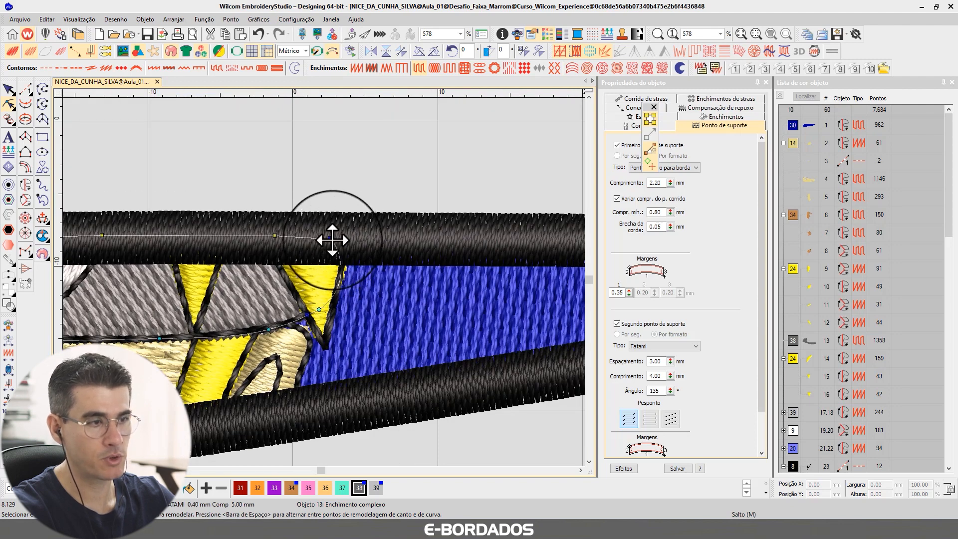
pyautogui.click(331, 239)
pyautogui.press('Delete')
pyautogui.press('Return')
pyautogui.moveTo(321, 320); pyautogui.dragTo(311, 312)
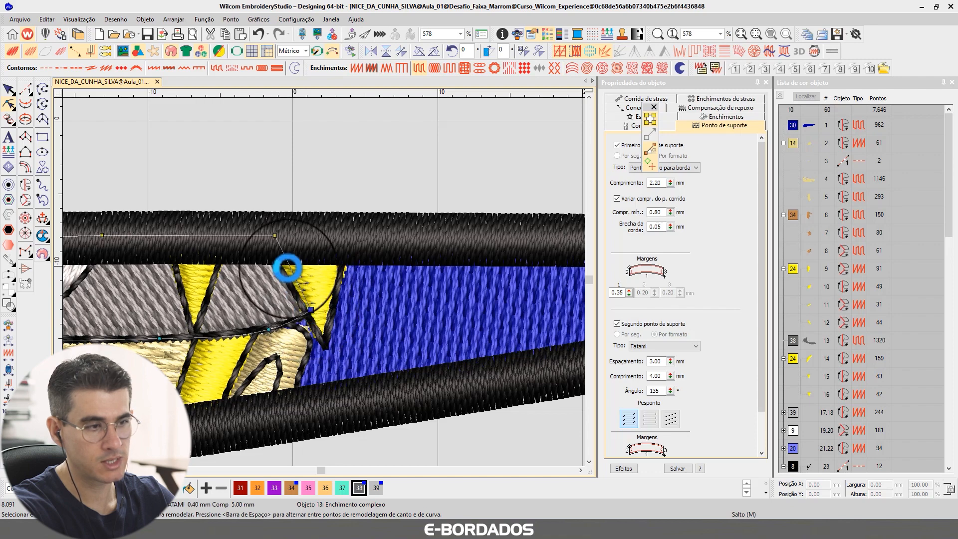
# - Reshape the dark grey complex fill by shifting its upper corner node beside the yellow spike slightly inward, then deselect the fill
pyautogui.moveTo(275, 235); pyautogui.dragTo(269, 237)
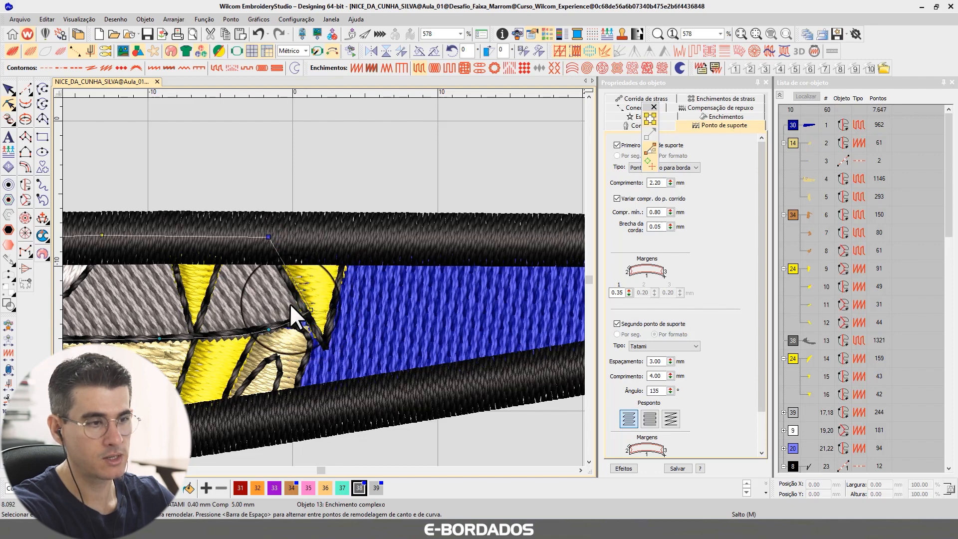
pyautogui.click(9, 89)
pyautogui.scroll(-2, 325, 282)
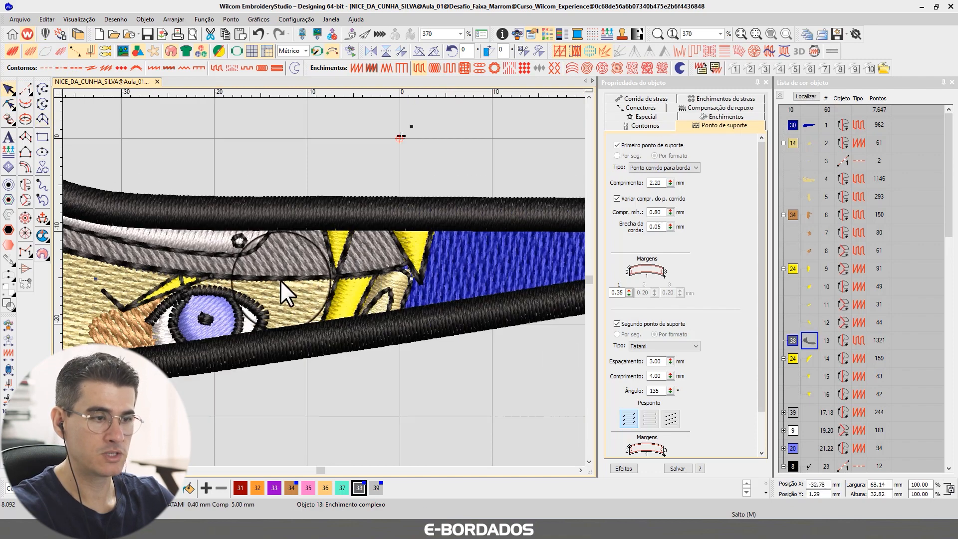
pyautogui.scroll(-2, 319, 281)
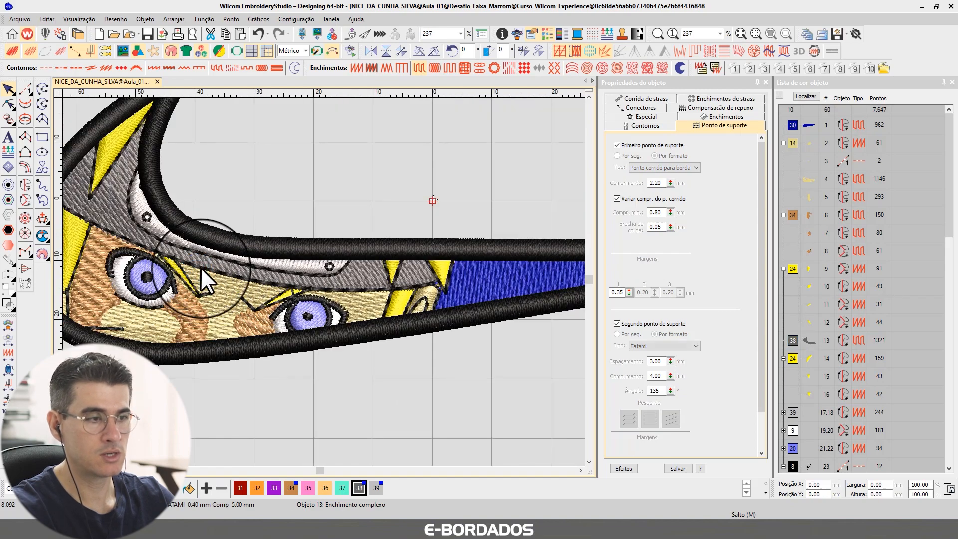
pyautogui.press('Escape')
# - Inspect the stitching around the left eye and left end of the design, and the small pentagon outline's running-stitch settings and nodes
pyautogui.scroll(-1, 201, 268)
pyautogui.scroll(5, 322, 280)
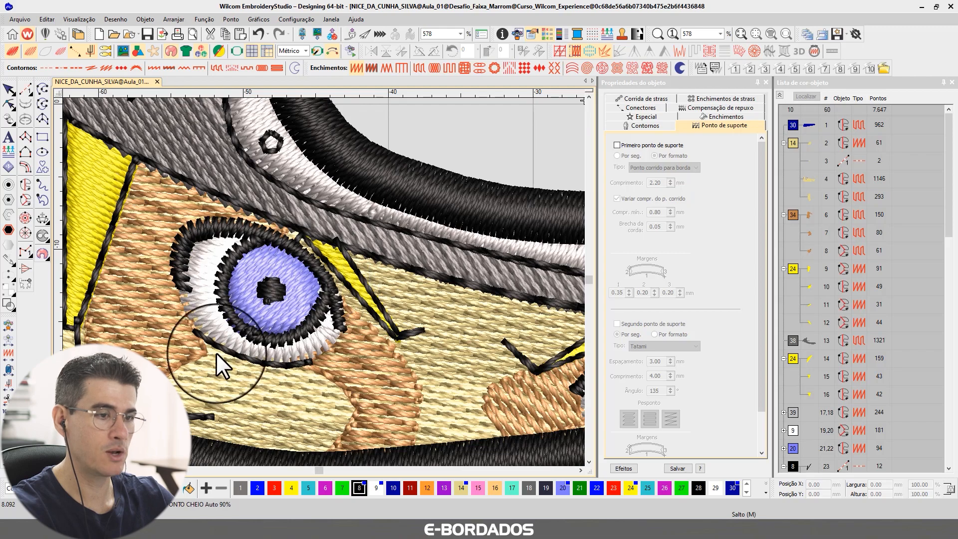
pyautogui.scroll(-2, 352, 271)
pyautogui.scroll(2, 268, 381)
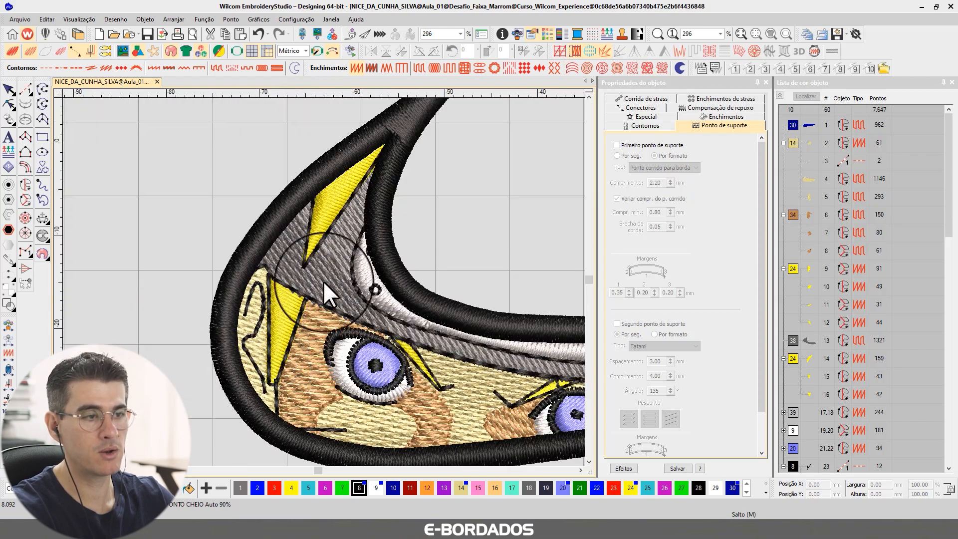
pyautogui.scroll(-2, 488, 146)
pyautogui.scroll(2, 346, 263)
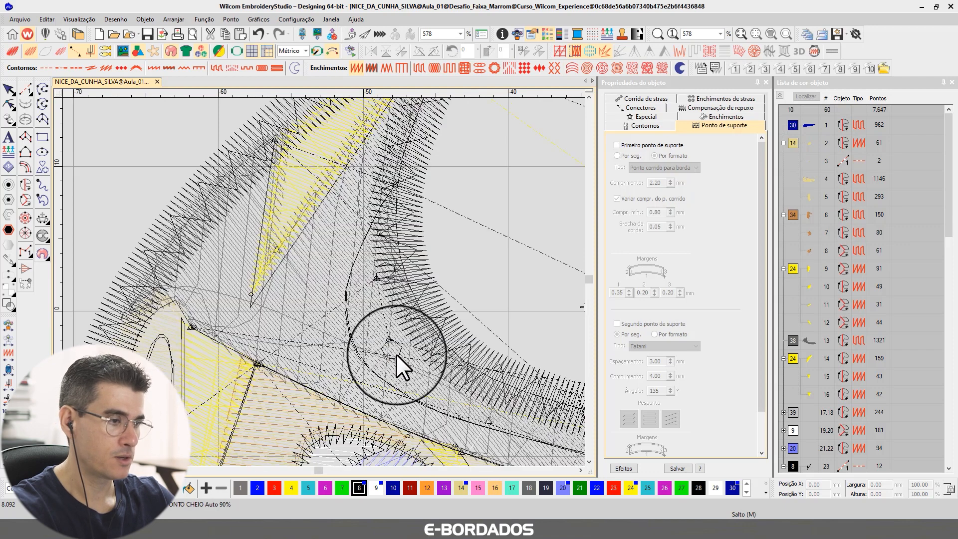
pyautogui.click(398, 348)
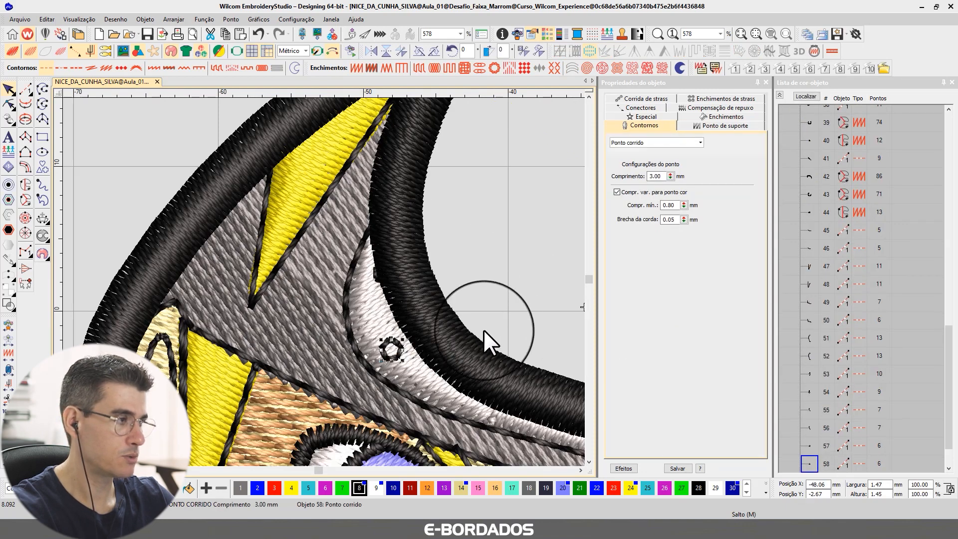
pyautogui.scroll(-2, 491, 322)
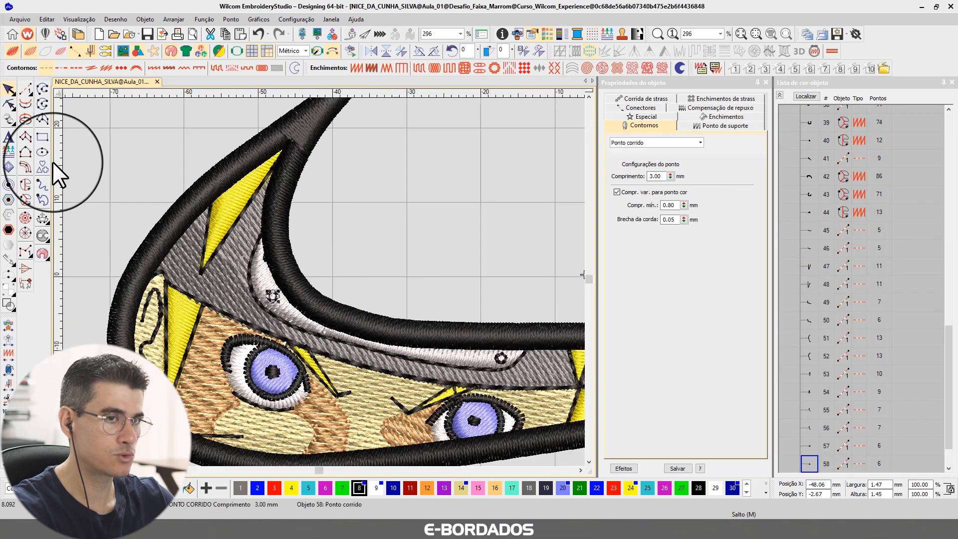
pyautogui.click(8, 104)
pyautogui.click(9, 88)
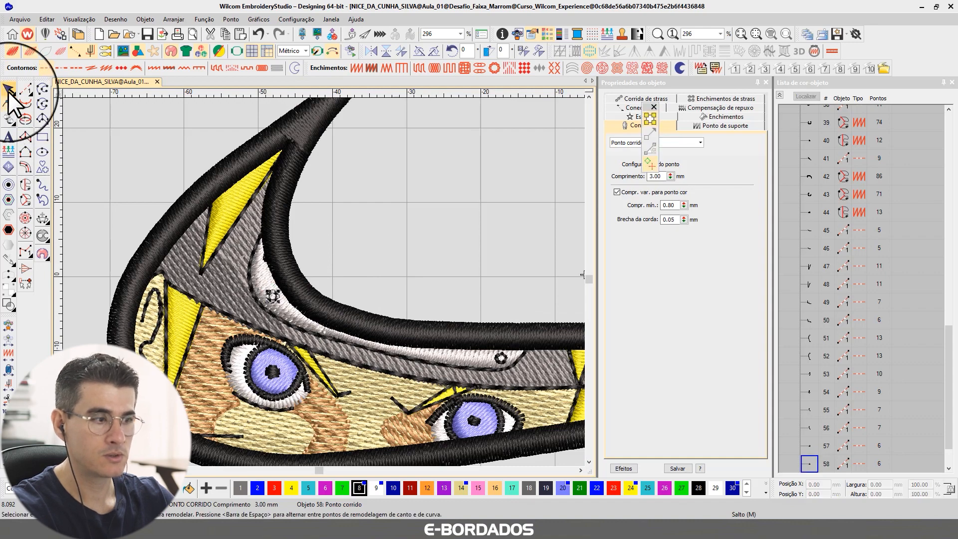
pyautogui.click(424, 221)
# - Compare the realistic and plain stitch views of both eyes and the surrounding fills
pyautogui.scroll(-2, 324, 280)
pyautogui.scroll(3, 323, 280)
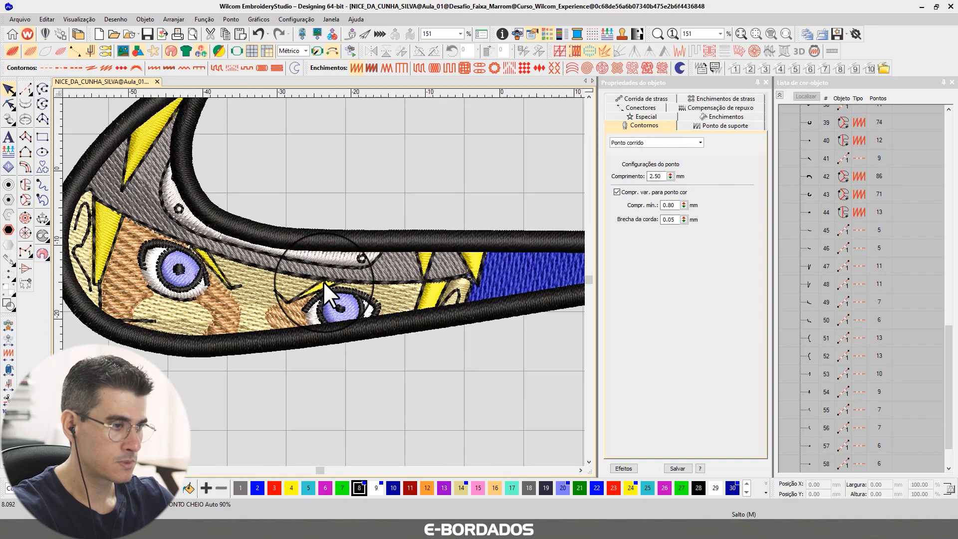
pyautogui.press('t')
pyautogui.scroll(1, 324, 282)
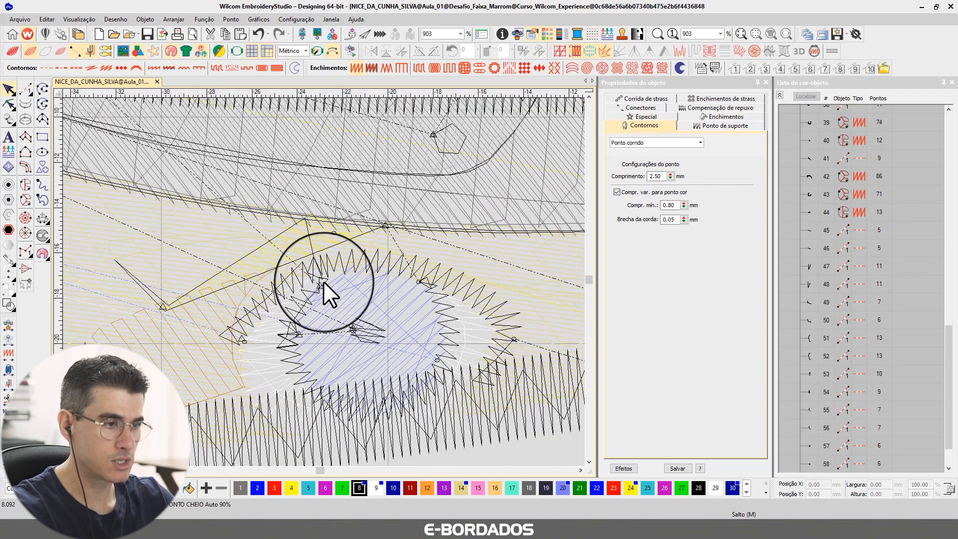
pyautogui.scroll(-2, 325, 294)
pyautogui.scroll(-2, 284, 277)
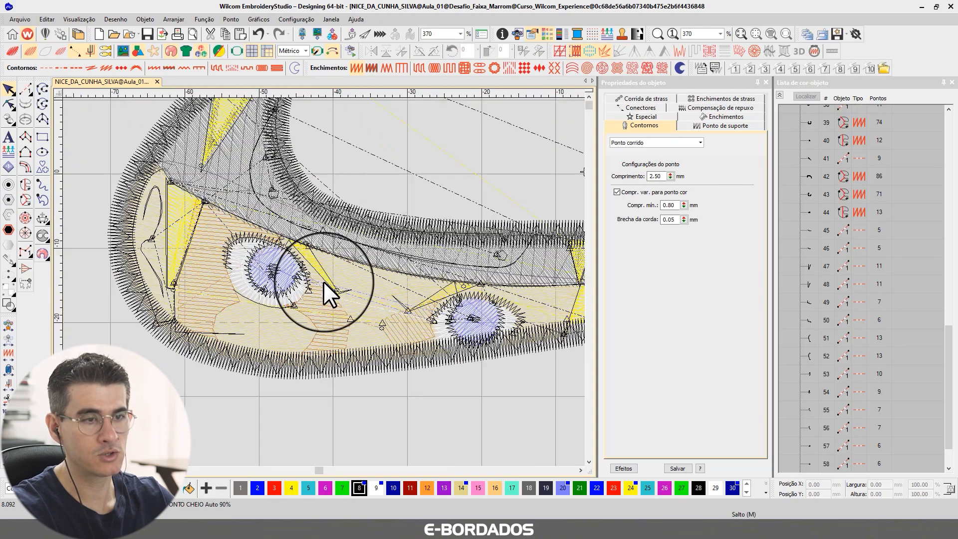
pyautogui.press('t')
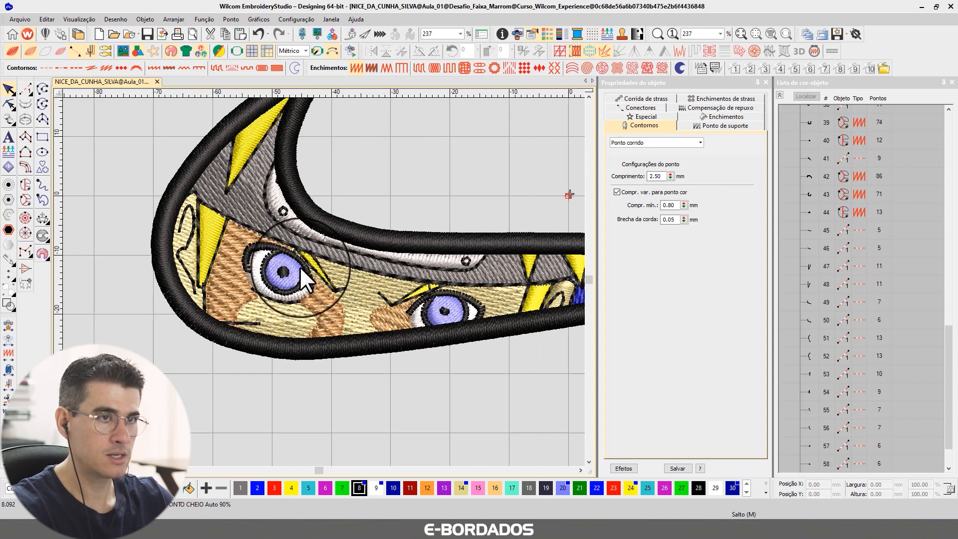
# - Set the satin stitch spacing of the left eye's black eyelid line, iris ring and pupil to 0.80 mm
pyautogui.scroll(4, 322, 280)
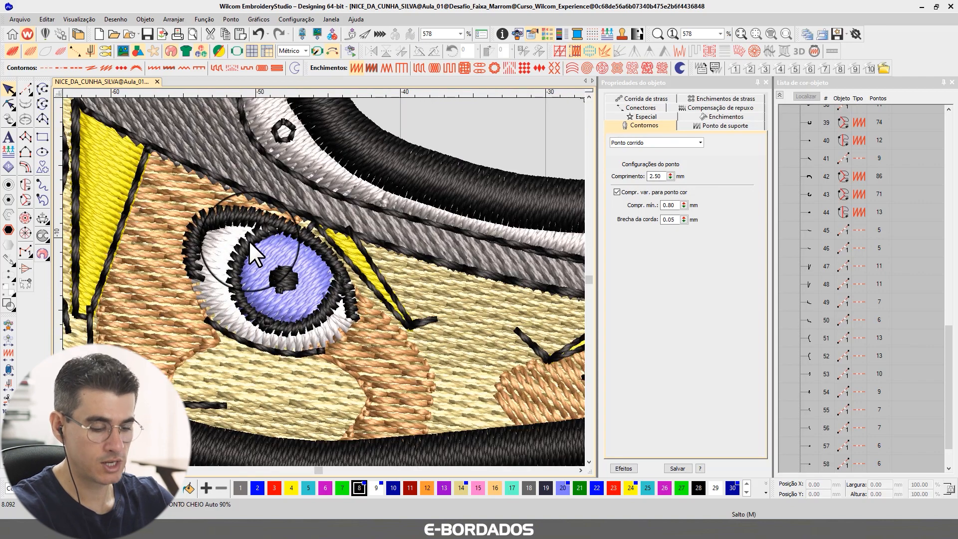
pyautogui.press('t')
pyautogui.click(250, 250)
pyautogui.press('t')
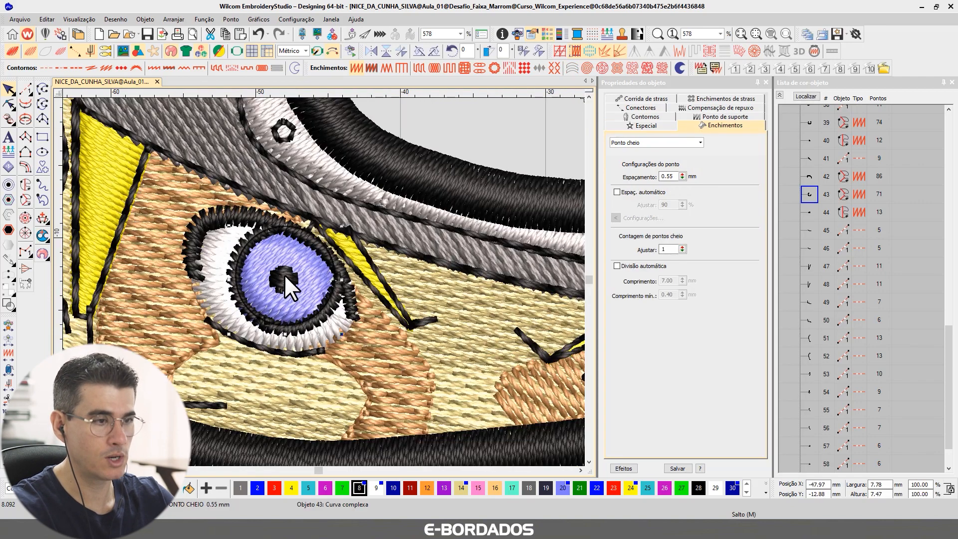
pyautogui.press('t')
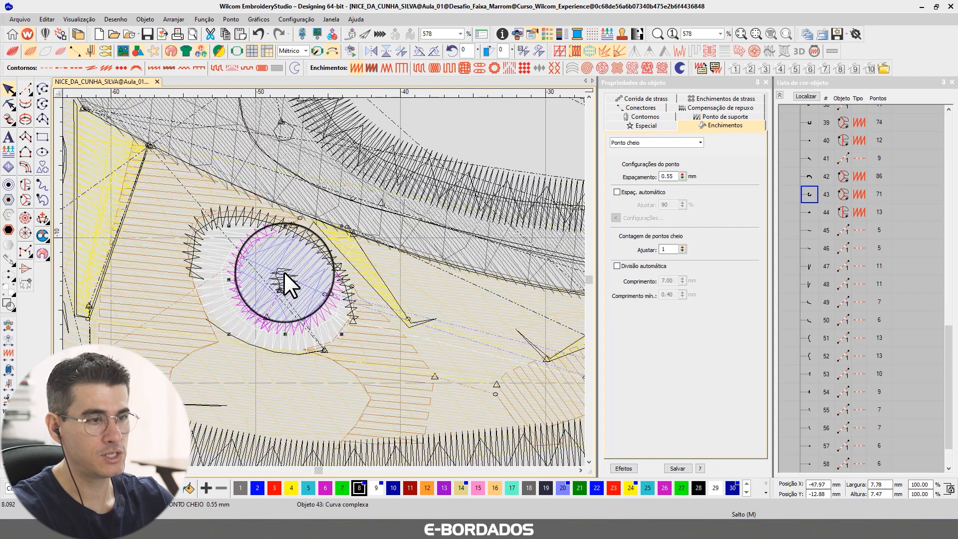
pyautogui.keyDown('ctrl'); pyautogui.click(284, 272); pyautogui.keyUp('ctrl')
pyautogui.keyDown('ctrl'); pyautogui.click(258, 219); pyautogui.keyUp('ctrl')
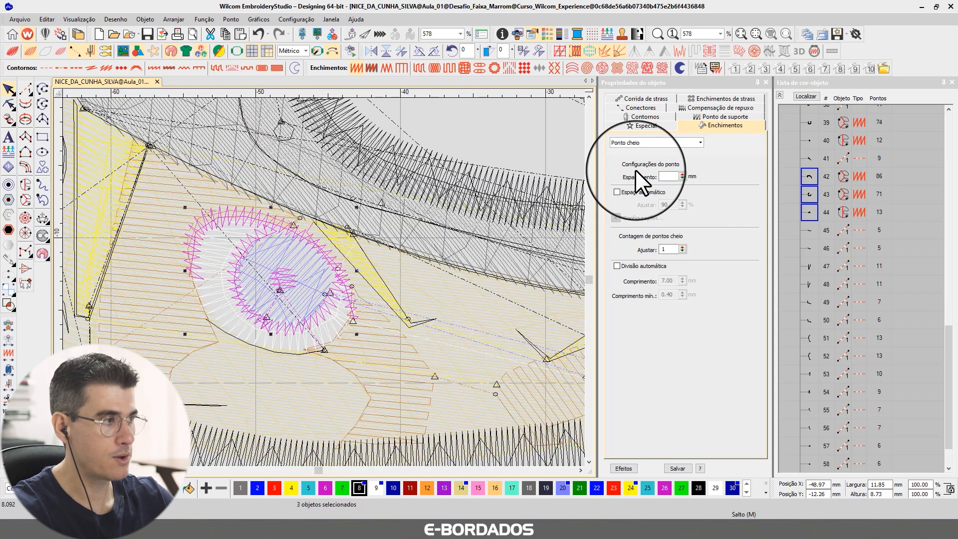
pyautogui.click(669, 176)
pyautogui.write('0.8')
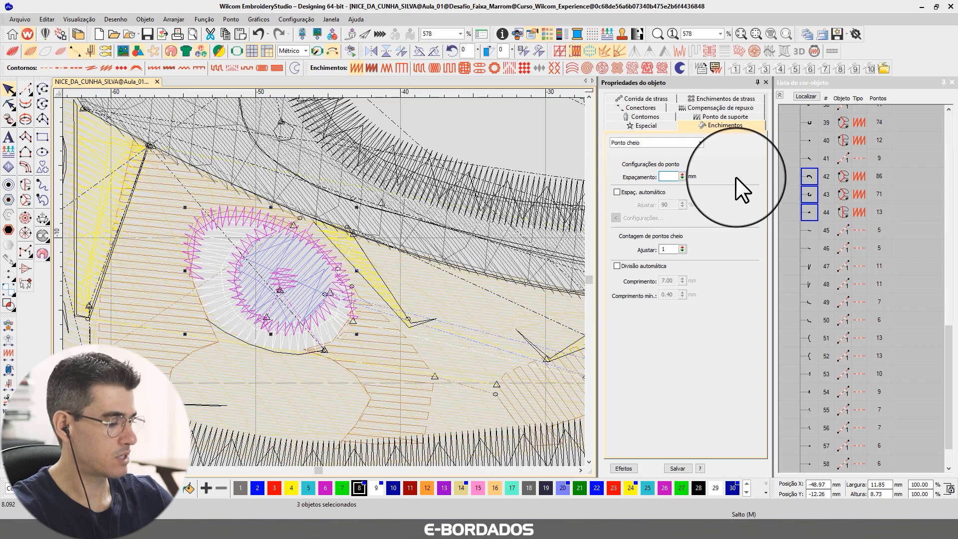
pyautogui.press('Return')
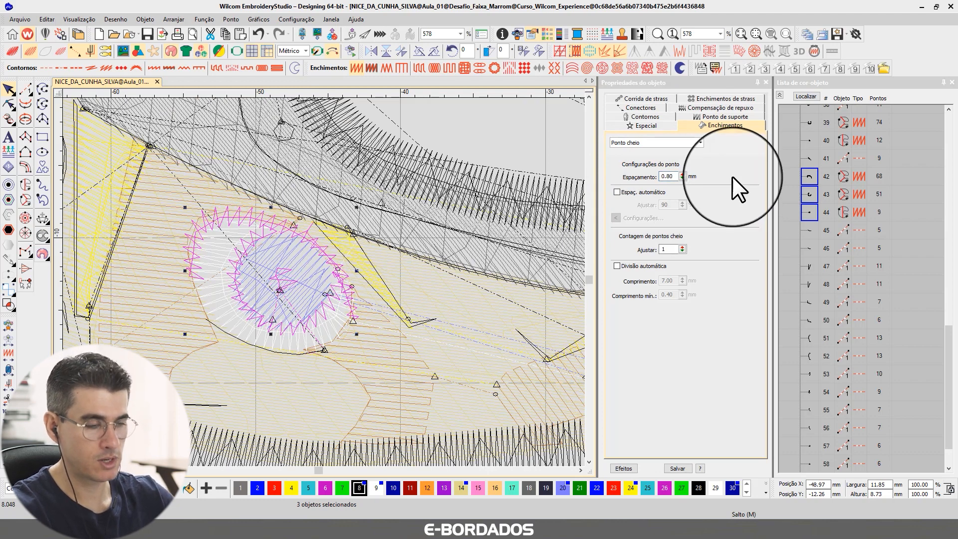
pyautogui.press('t')
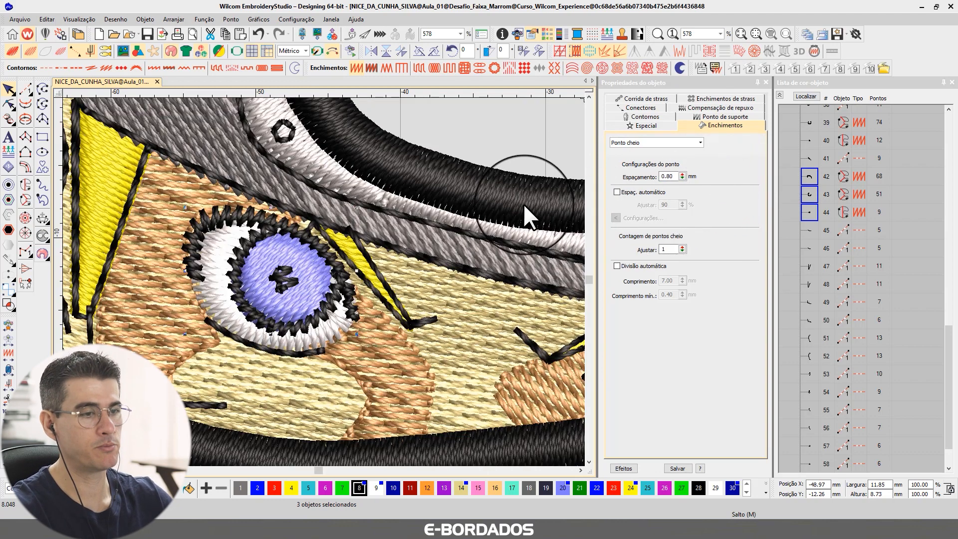
# - Check the underlay of the left eye's three black satin objects and set their pull compensation to 0.30 mm
pyautogui.click(711, 116)
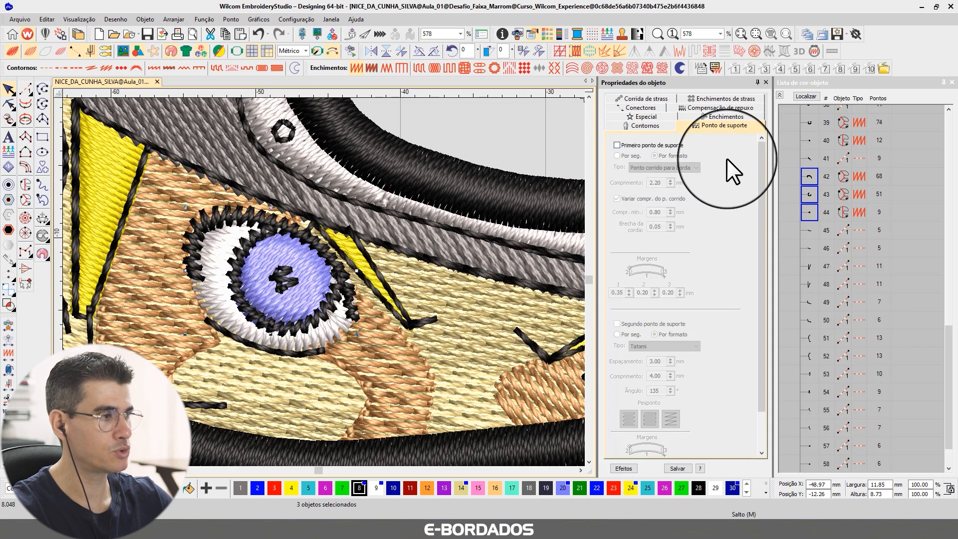
pyautogui.click(705, 107)
pyautogui.moveTo(654, 158); pyautogui.dragTo(683, 153)
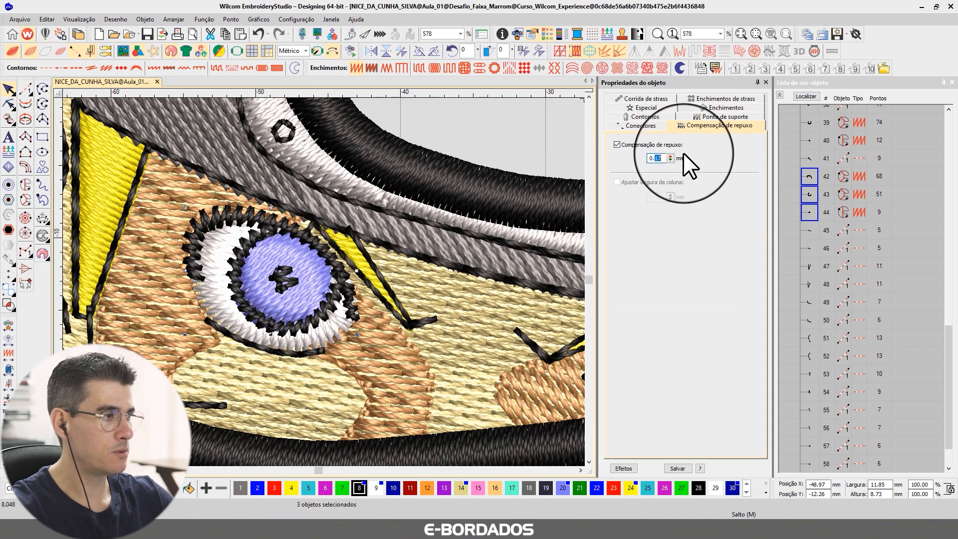
pyautogui.write('30')
pyautogui.press('Return')
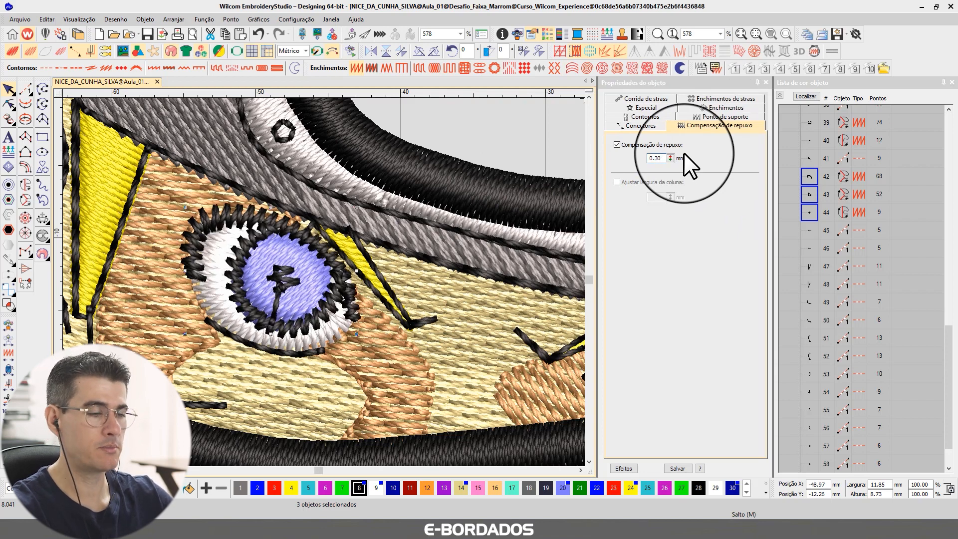
# - Deselect the left eye's outlines and examine their stitching both up close and in the whole design at 100%
pyautogui.scroll(-2, 349, 279)
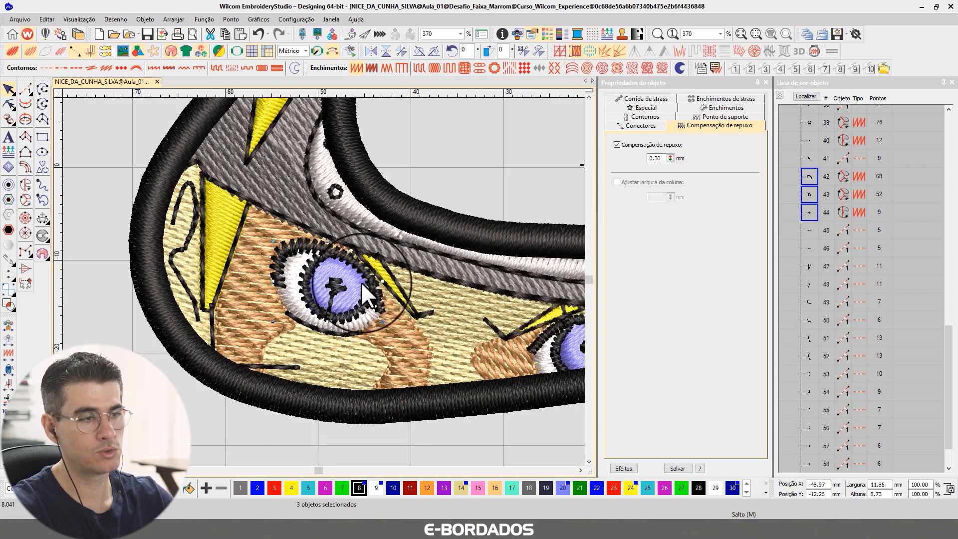
pyautogui.scroll(-2, 355, 284)
pyautogui.scroll(4, 322, 283)
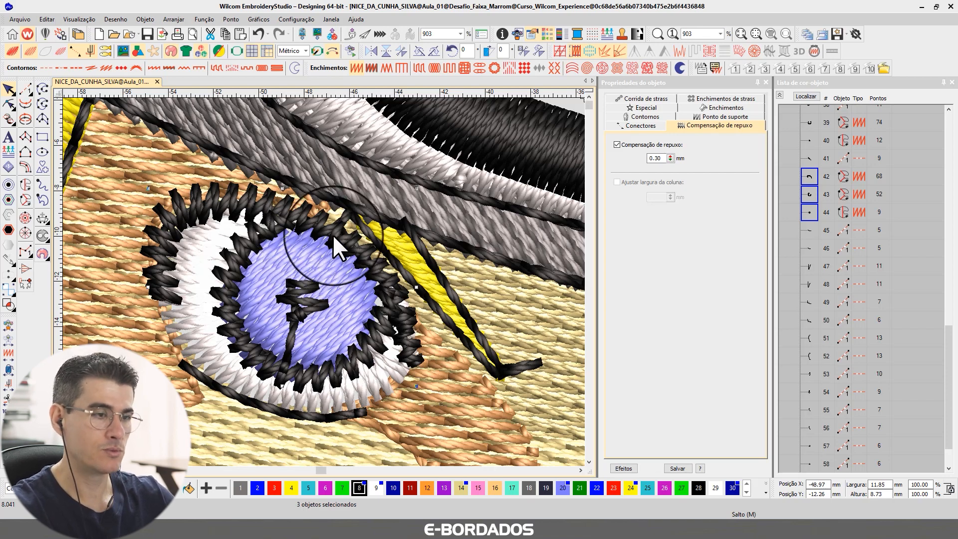
pyautogui.press('1')
pyautogui.press('Escape')
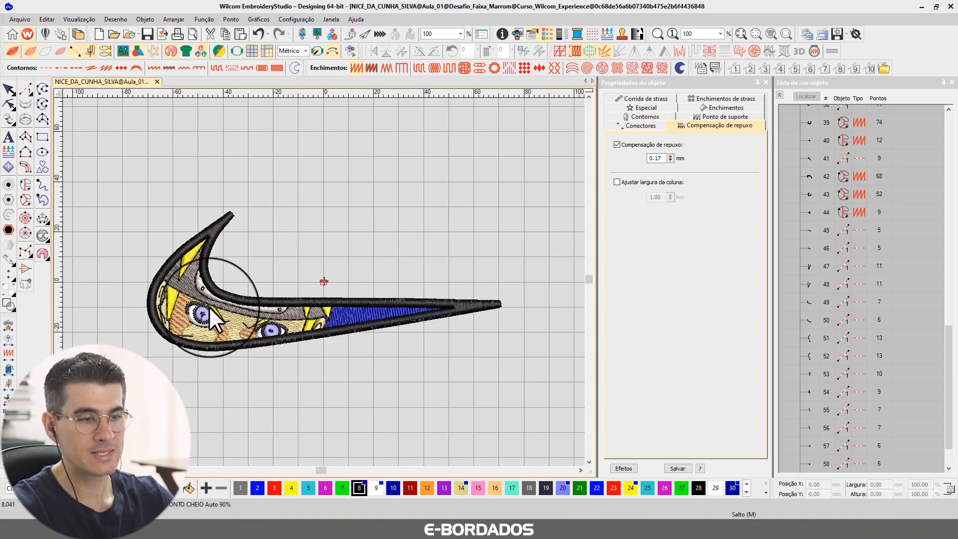
pyautogui.scroll(8, 208, 306)
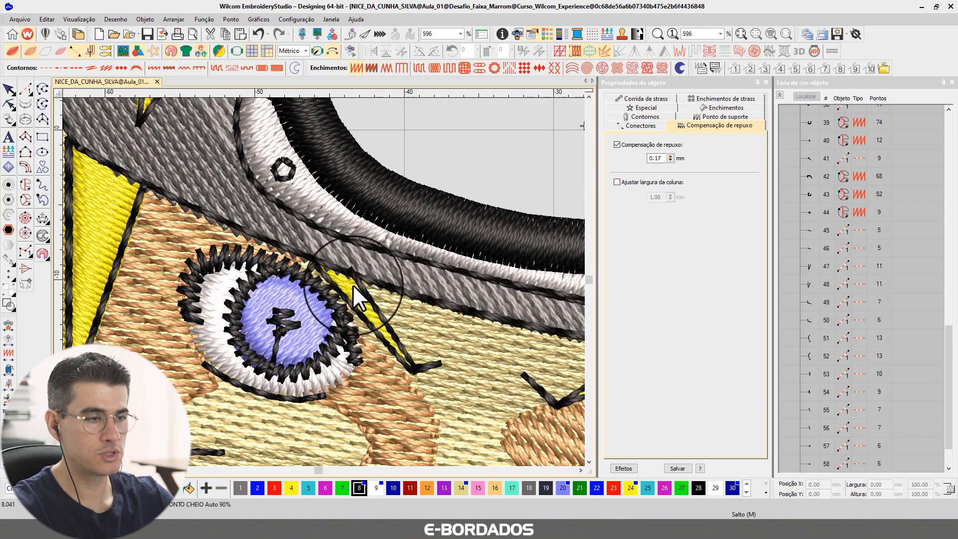
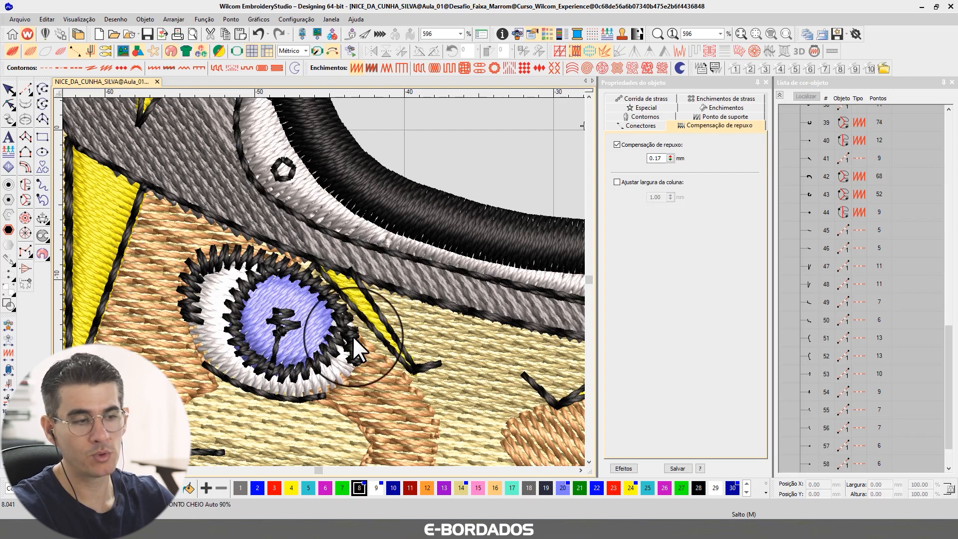
pyautogui.press('t')
pyautogui.press('t')
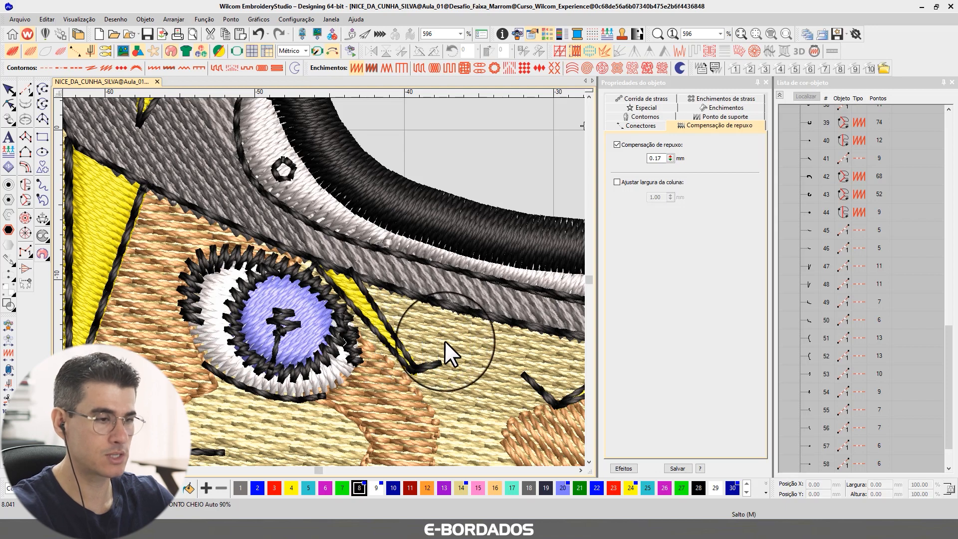
pyautogui.scroll(-2, 389, 289)
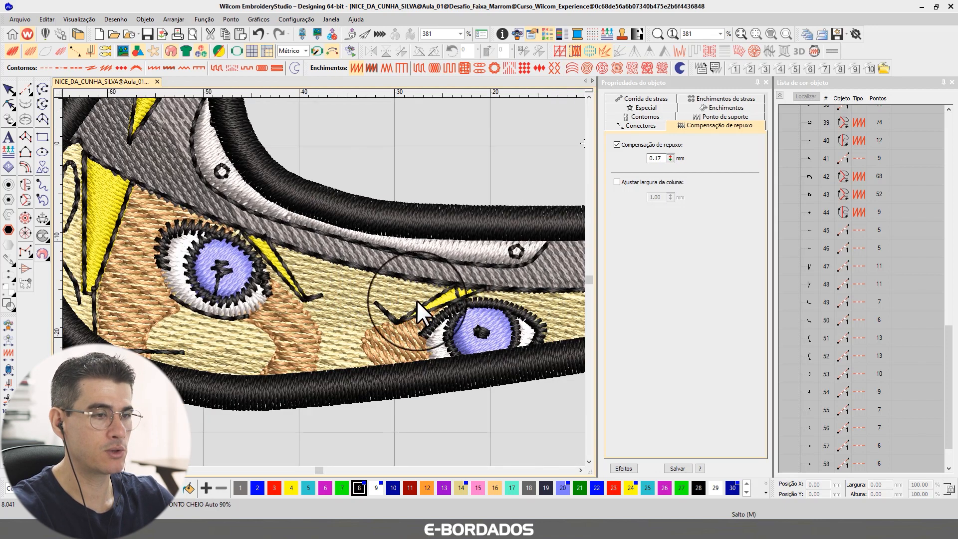
# - Check the left eyelid line's pull compensation, then set the right eye's black eyelid line and iris ring to 0.30 mm
pyautogui.click(210, 232)
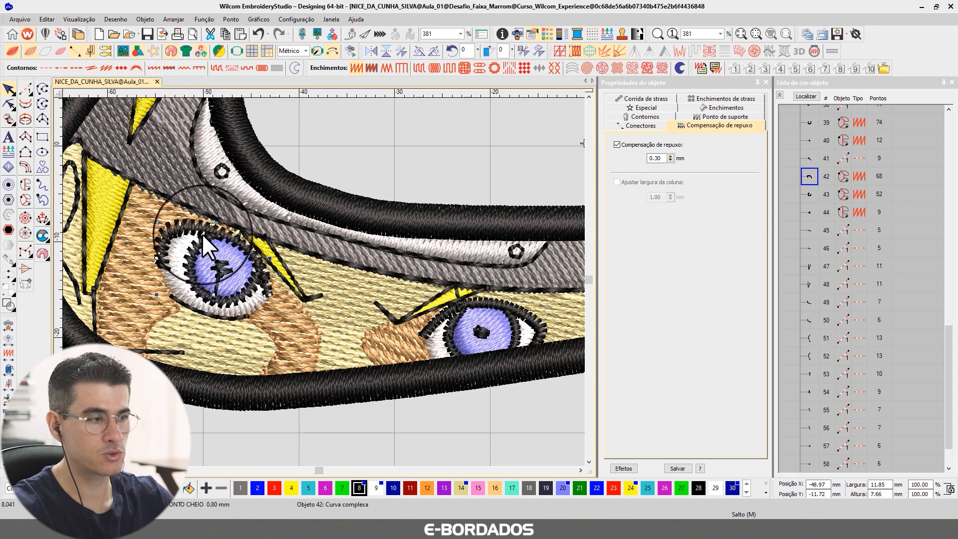
pyautogui.press('t')
pyautogui.press('t')
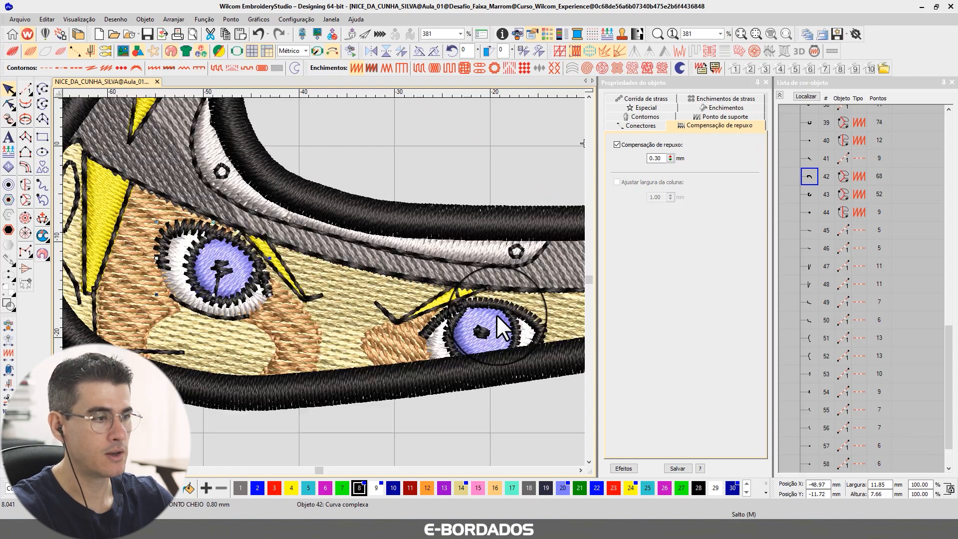
pyautogui.press('t')
pyautogui.click(522, 325)
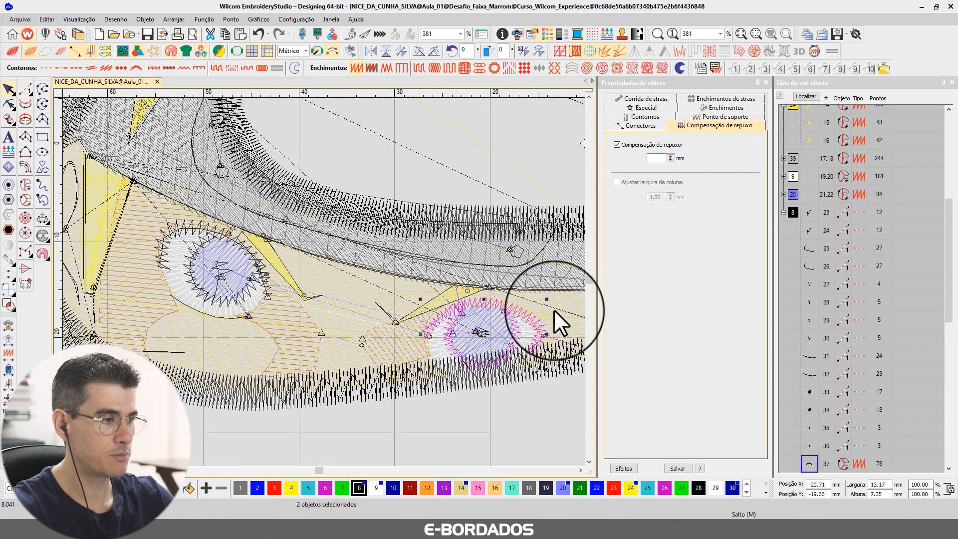
pyautogui.click(657, 158)
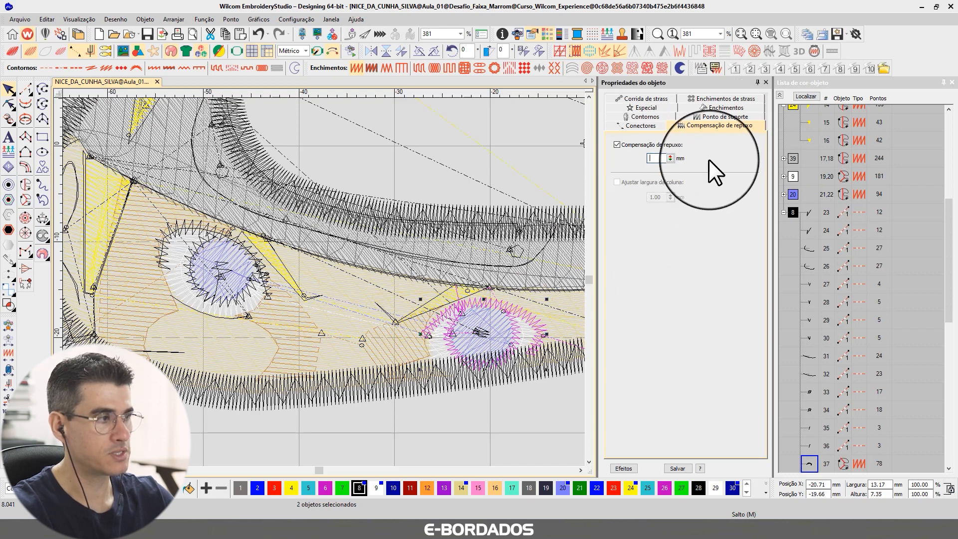
pyautogui.write('0.3')
pyautogui.press('Return')
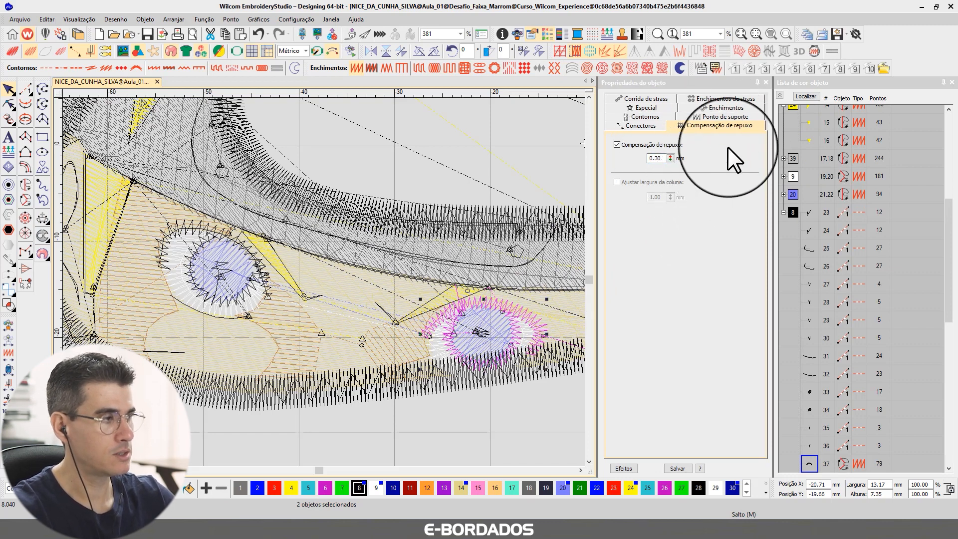
# - Set the satin stitch spacing of the right eye's black eyelid line and iris ring to 0.80 mm and check their underlay
pyautogui.click(711, 107)
pyautogui.moveTo(664, 176); pyautogui.dragTo(704, 177)
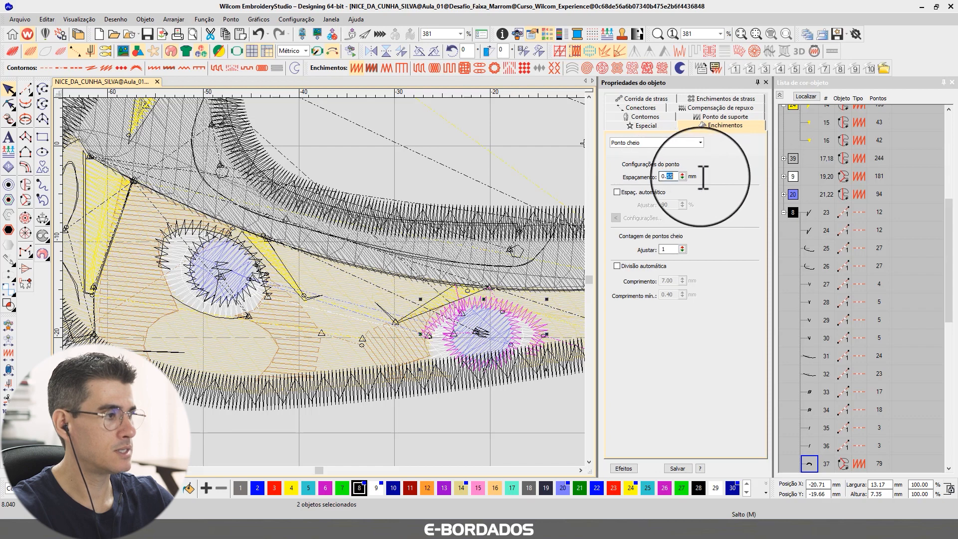
pyautogui.write('80')
pyautogui.press('Return')
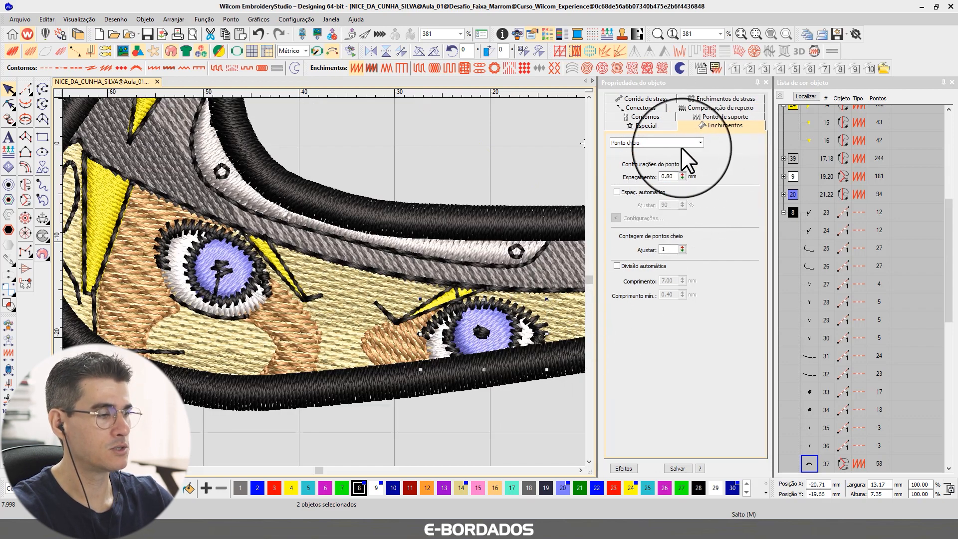
pyautogui.click(720, 116)
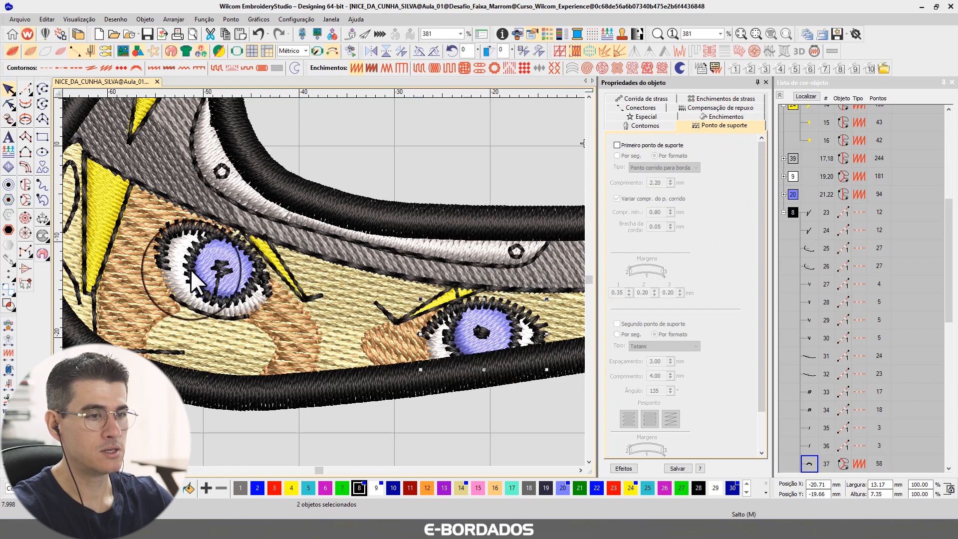
# - Check the left pupil's stitch spacing for comparison, then set the right pupil's satin spacing to 0.80 mm
pyautogui.click(483, 337)
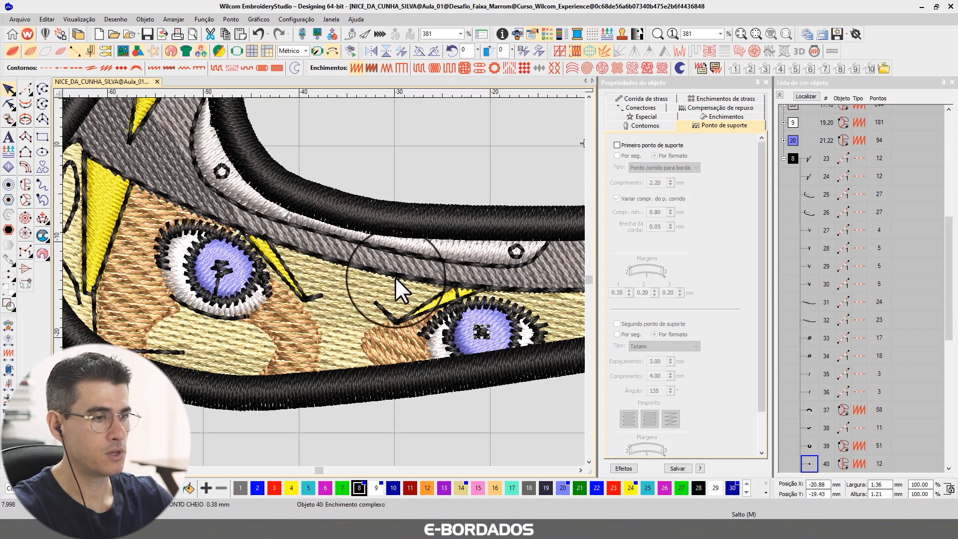
pyautogui.click(224, 267)
pyautogui.click(694, 116)
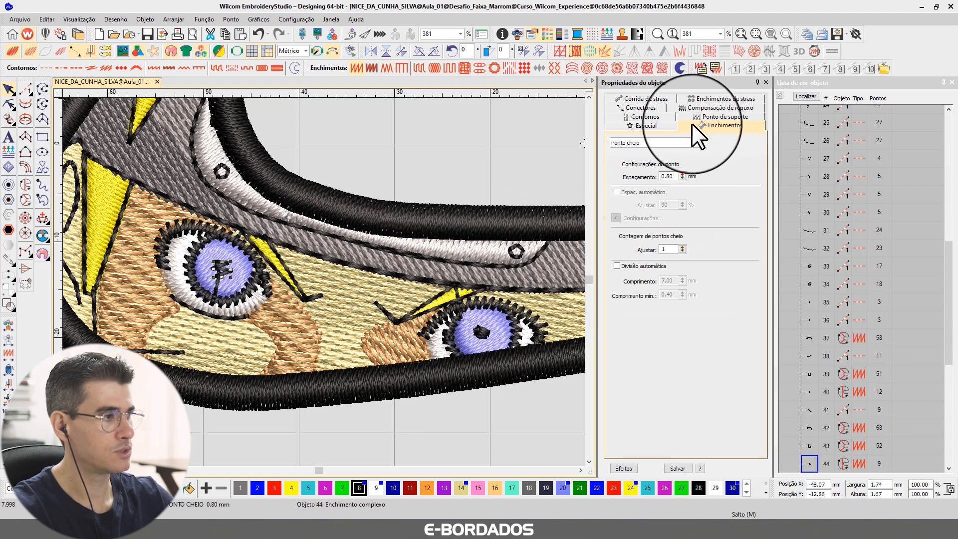
pyautogui.click(482, 332)
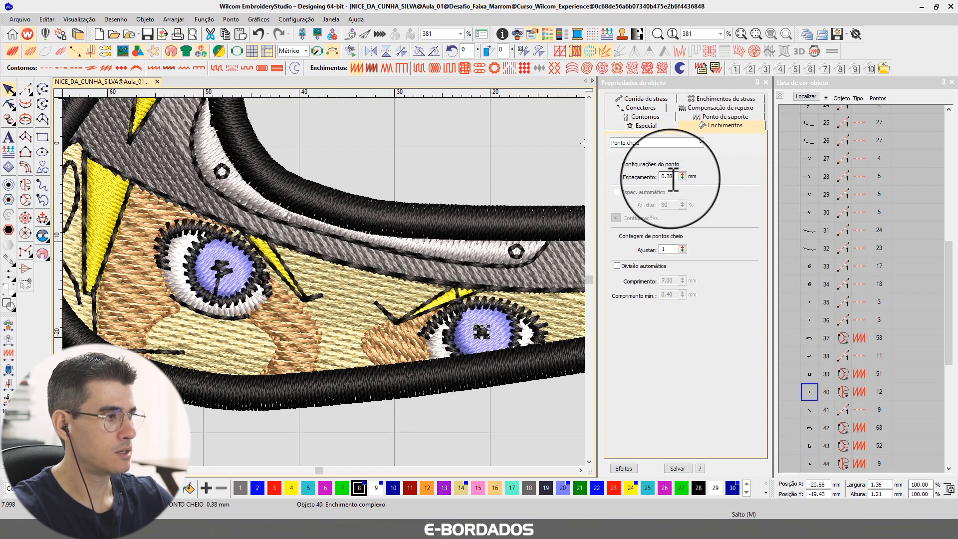
pyautogui.moveTo(667, 178); pyautogui.dragTo(704, 179)
pyautogui.write('8')
pyautogui.press('Return')
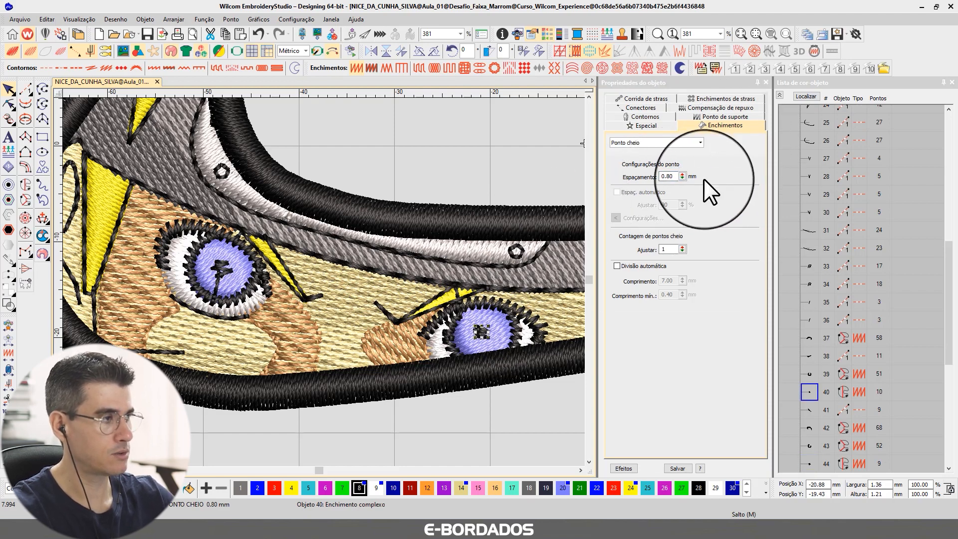
# - Set the right pupil's pull compensation to 0.30 mm, then deselect it and compare both eyes
pyautogui.click(726, 115)
pyautogui.click(717, 109)
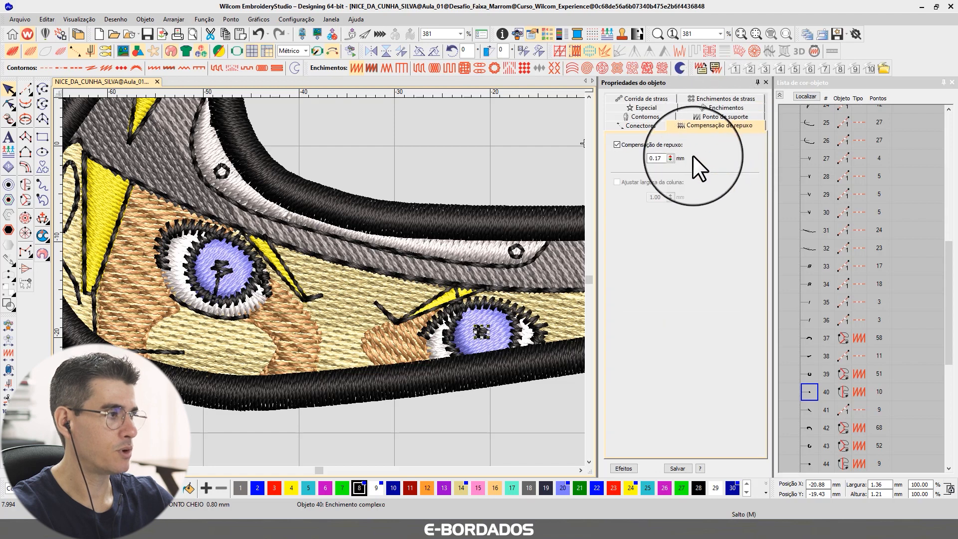
pyautogui.moveTo(655, 159); pyautogui.dragTo(685, 159)
pyautogui.write('3')
pyautogui.press('Return')
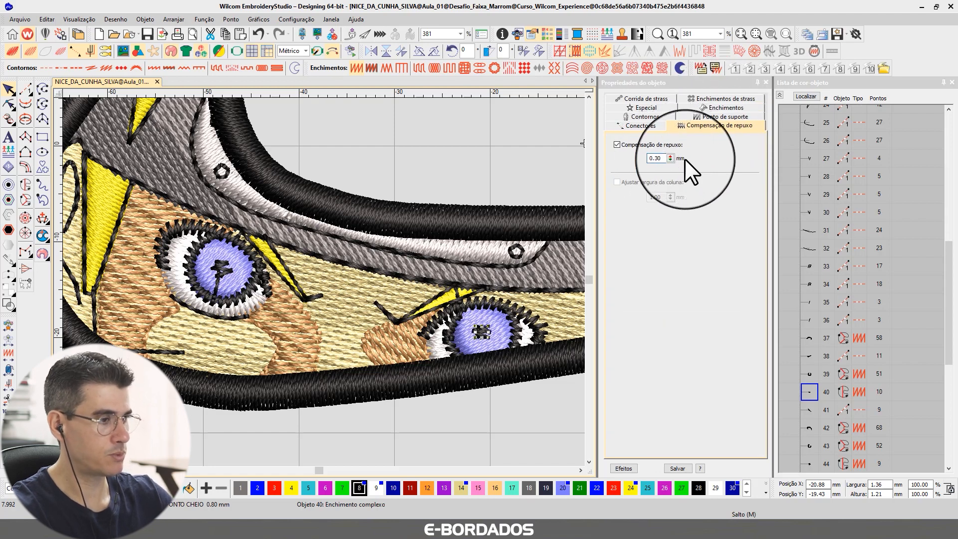
pyautogui.press('t')
pyautogui.press('t')
pyautogui.click(420, 165)
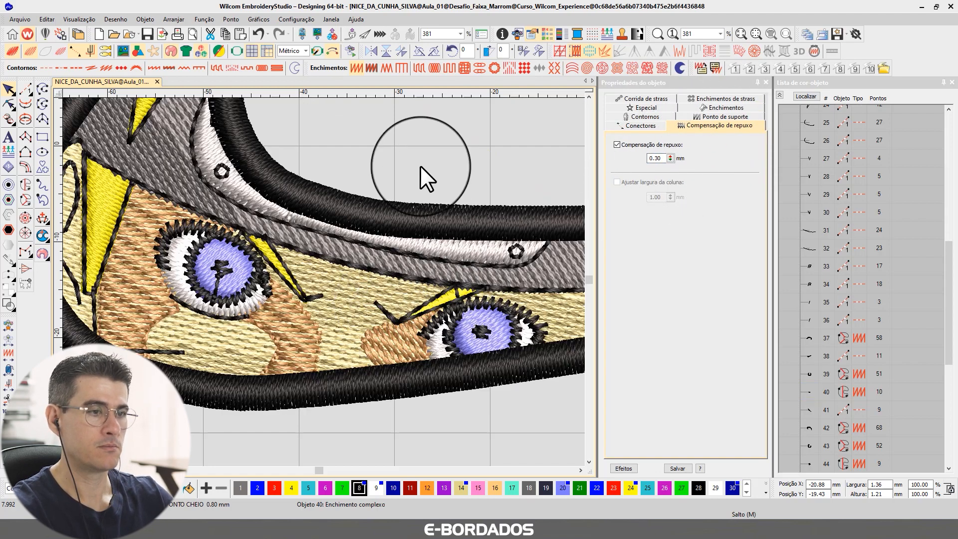
pyautogui.scroll(-2, 324, 281)
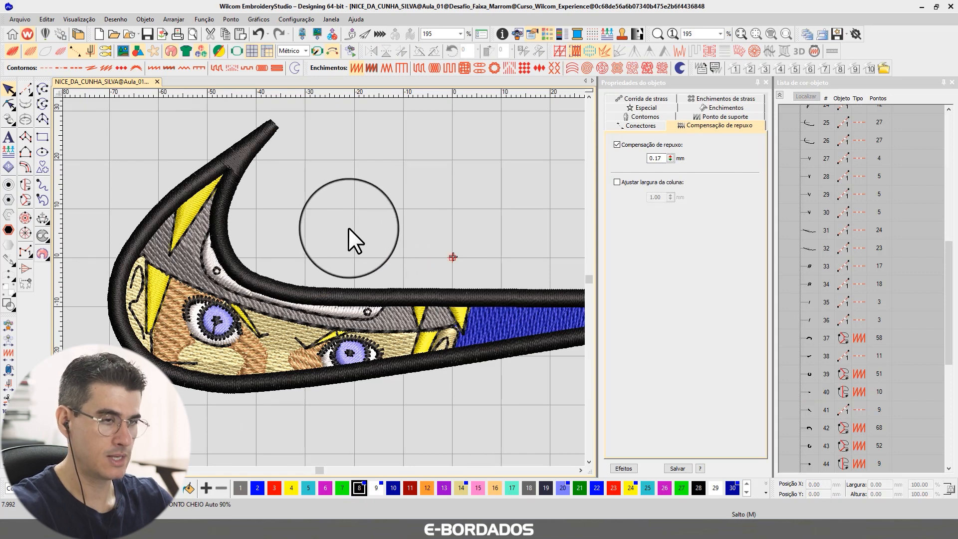
# - Select the black outer border of the swoosh and examine its stitching, column width, outline spacing and pull compensation
pyautogui.click(261, 149)
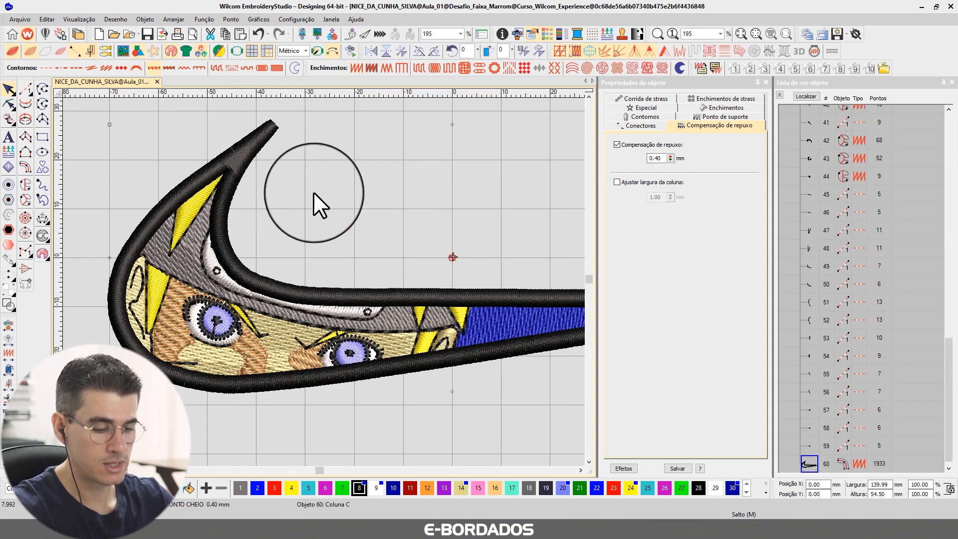
pyautogui.press('t')
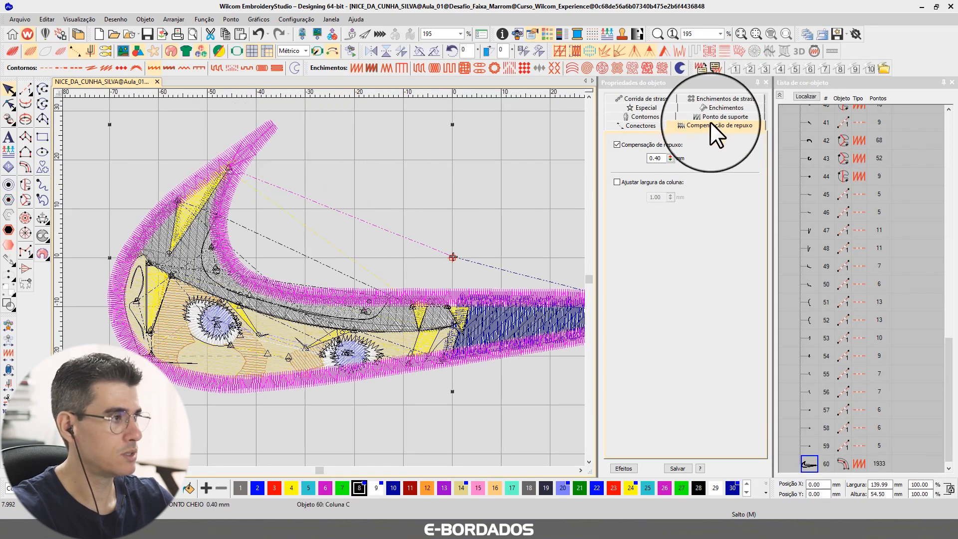
pyautogui.click(724, 108)
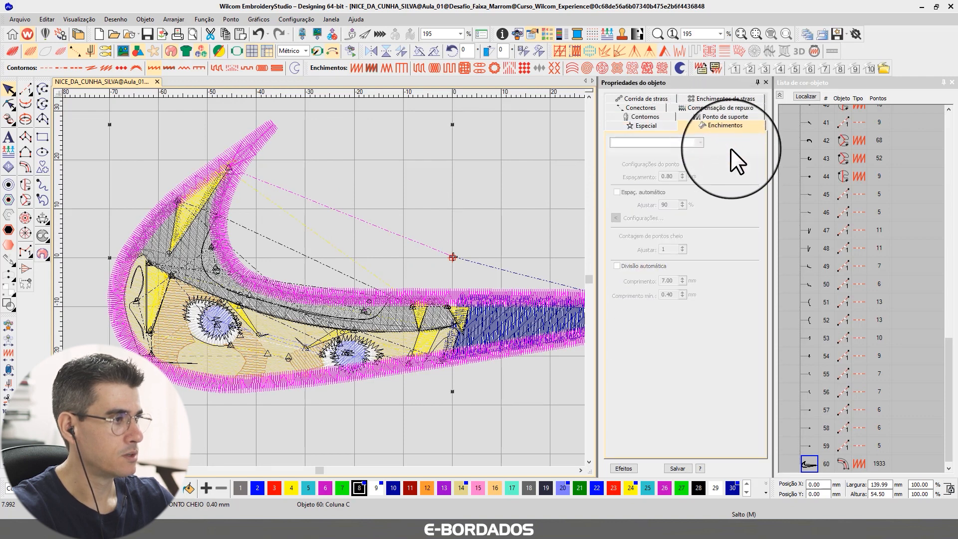
pyautogui.doubleClick(267, 146)
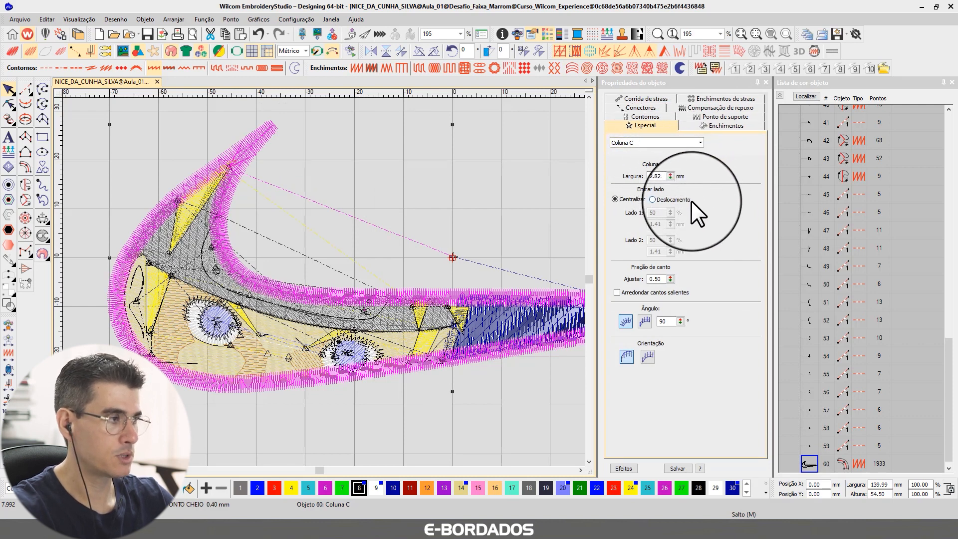
pyautogui.press('t')
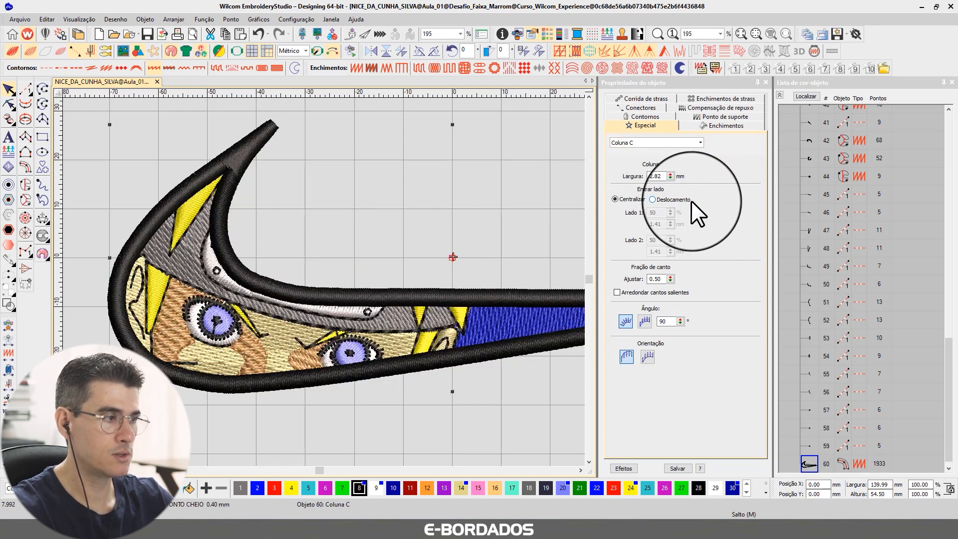
pyautogui.press('t')
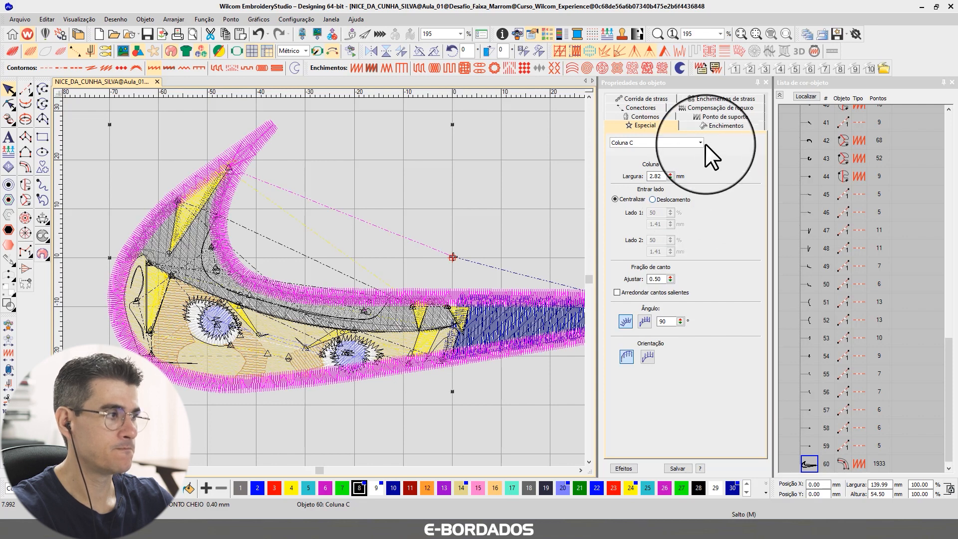
pyautogui.click(648, 118)
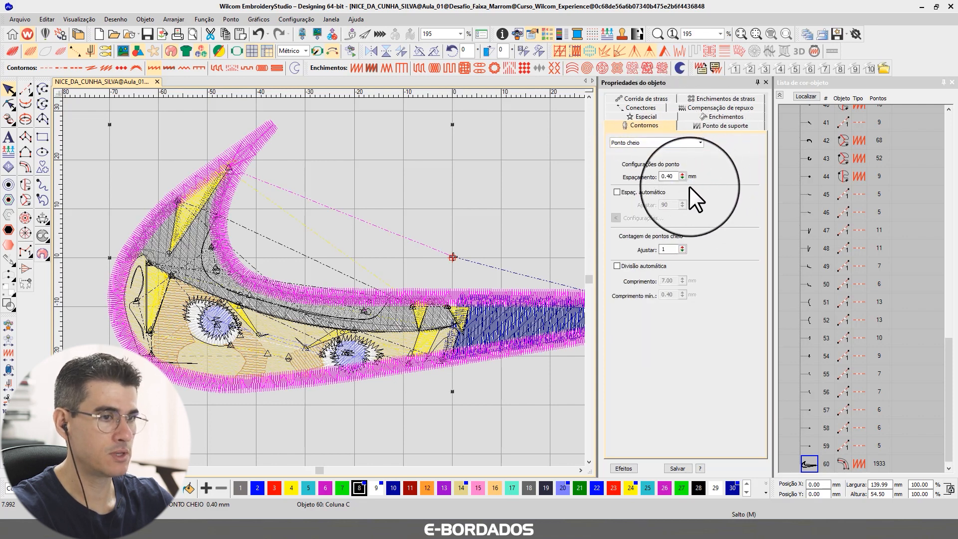
pyautogui.press('t')
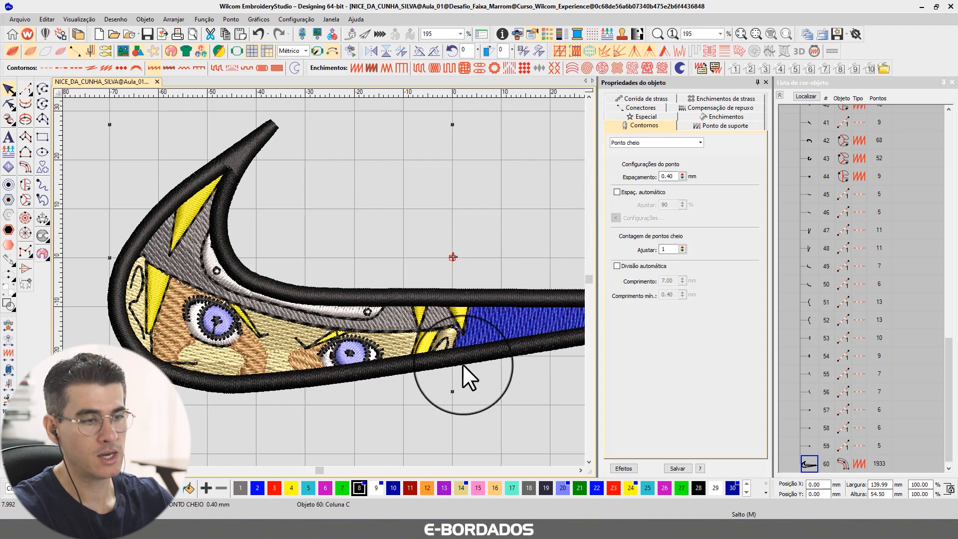
# - Isolate the black outer border and examine its underlay at the swoosh's long pointed tail
pyautogui.click(580, 470)
pyautogui.click(580, 471)
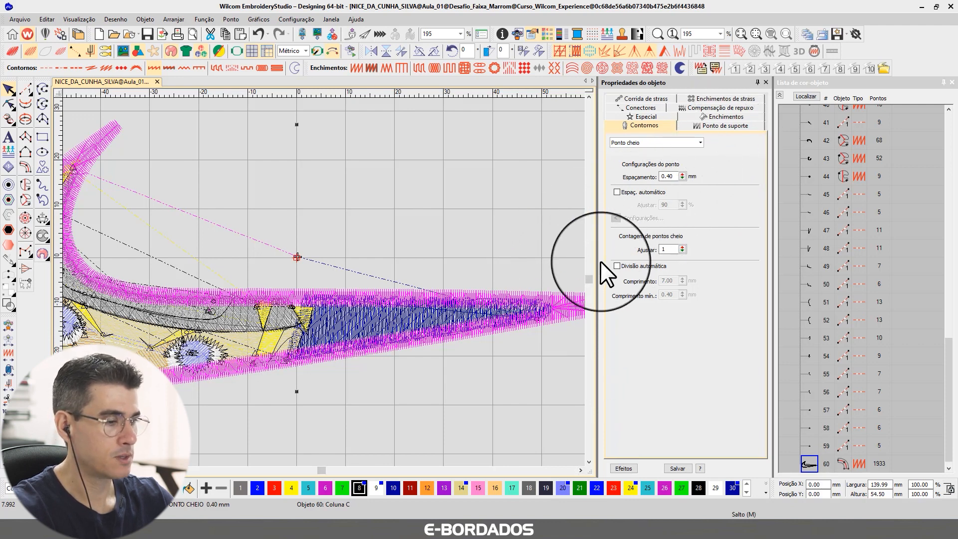
pyautogui.hotkey('shift', 's')
pyautogui.scroll(4, 546, 272)
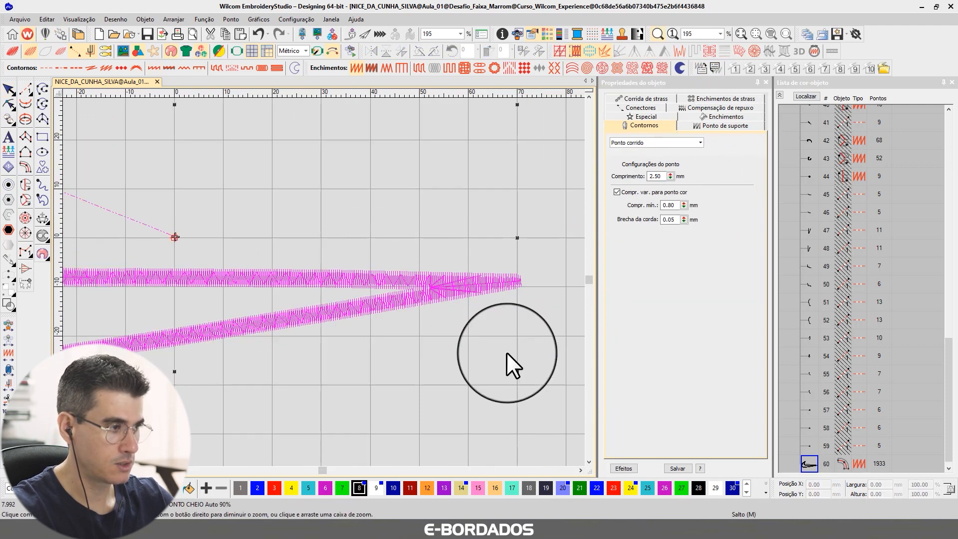
pyautogui.click(705, 127)
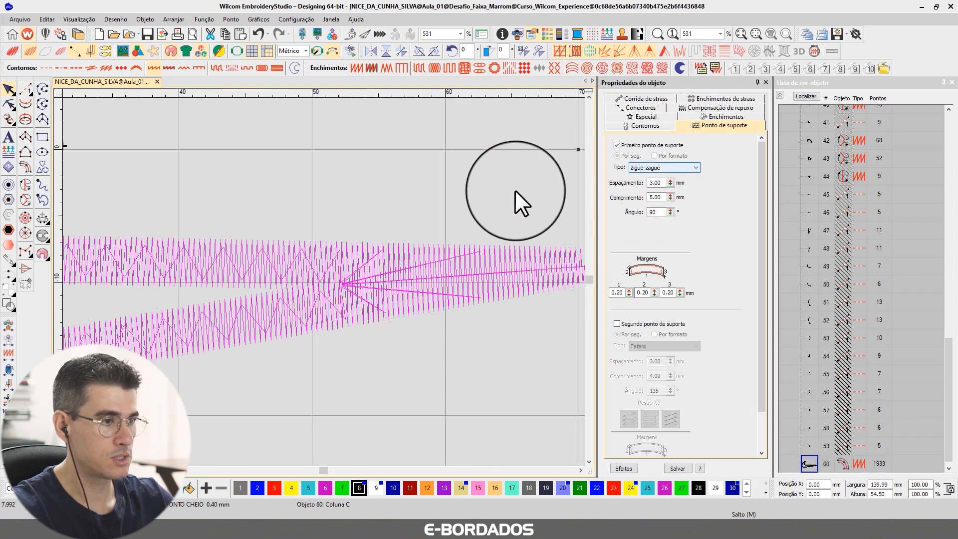
pyautogui.scroll(-4, 323, 282)
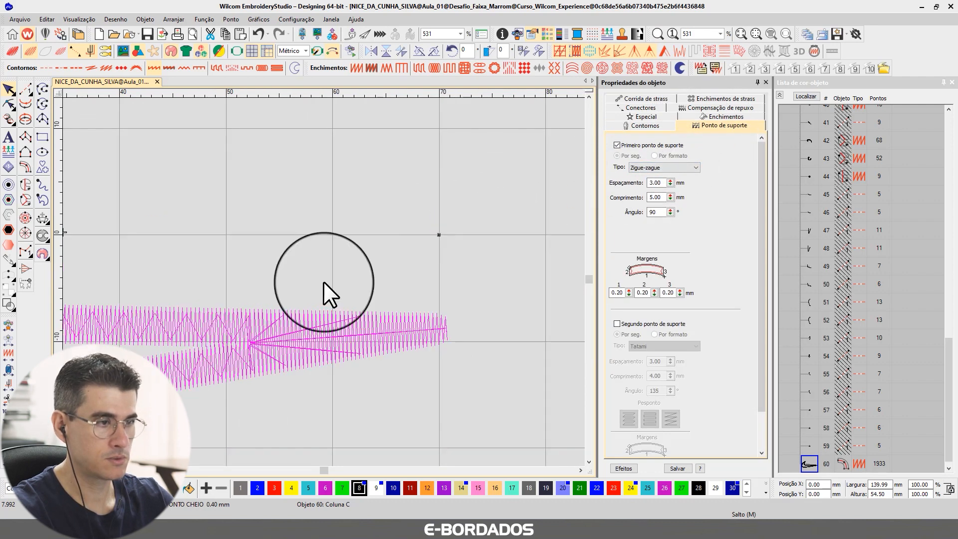
pyautogui.click(307, 275)
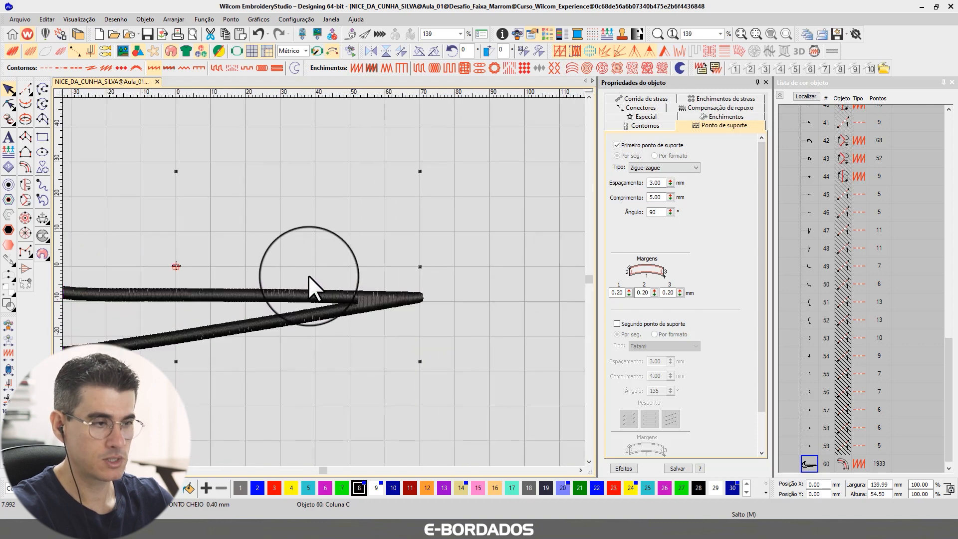
# - Show all the hidden objects again and view the whole design
pyautogui.hotkey('shift', 's')
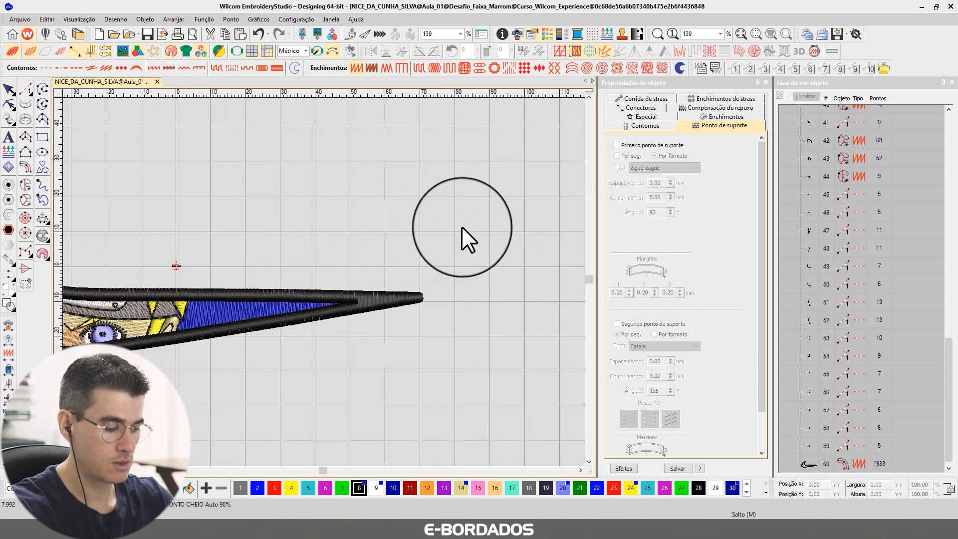
pyautogui.press('0')
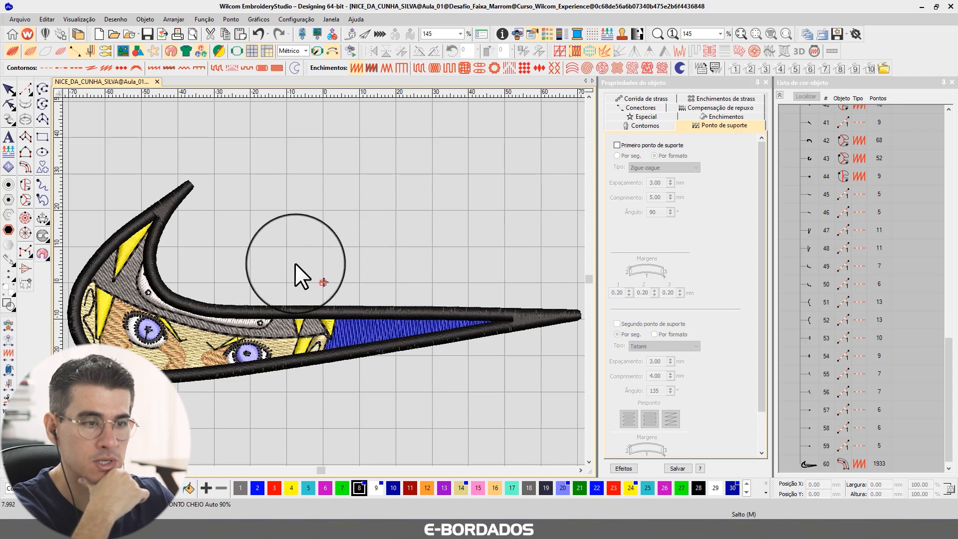
pyautogui.scroll(1, 151, 281)
pyautogui.scroll(-1, 322, 280)
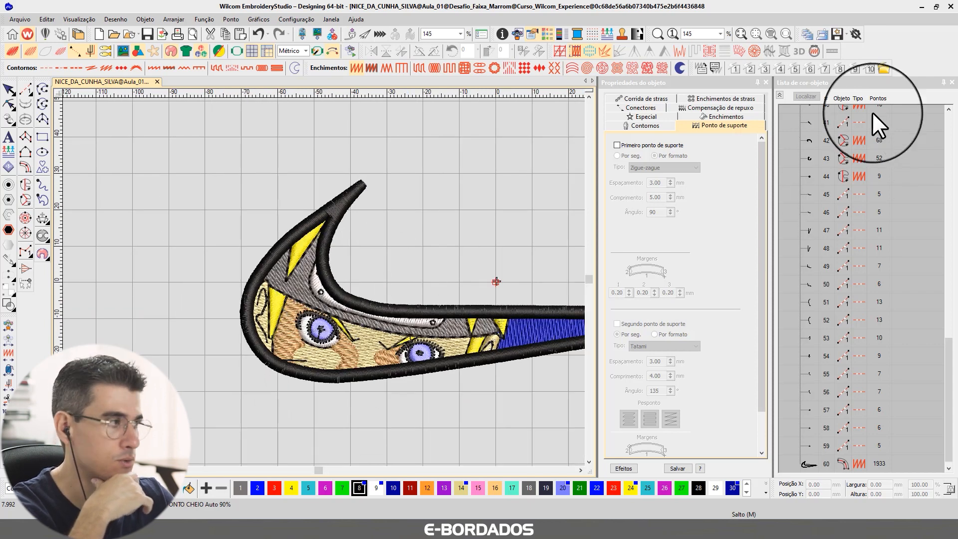
# - Isolate the entire black colour block so that only its linework and outer border are displayed
pyautogui.click(779, 94)
pyautogui.click(793, 283)
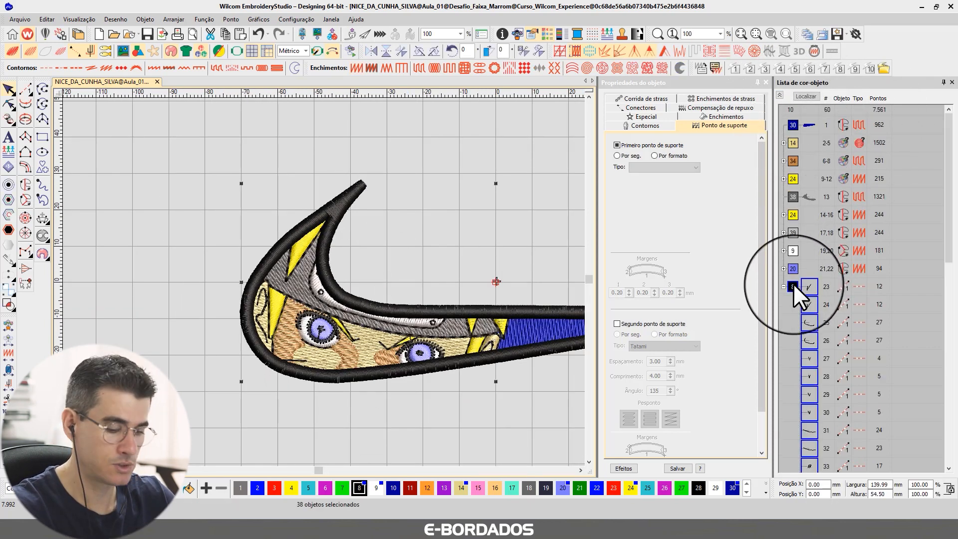
pyautogui.hotkey('shift', 's')
pyautogui.click(542, 268)
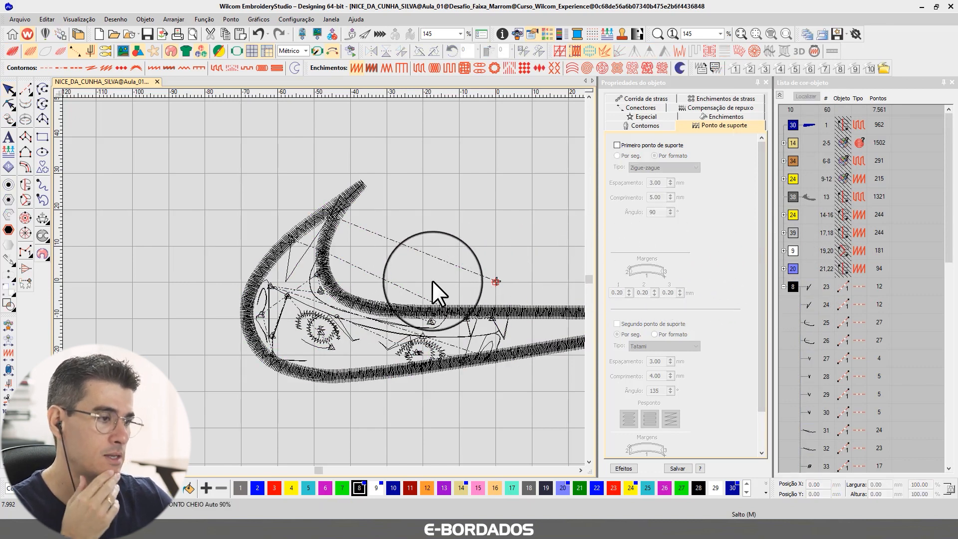
# - Recolour all objects in the isolated black block with green colour 27
pyautogui.scroll(-2, 432, 280)
pyautogui.click(793, 286)
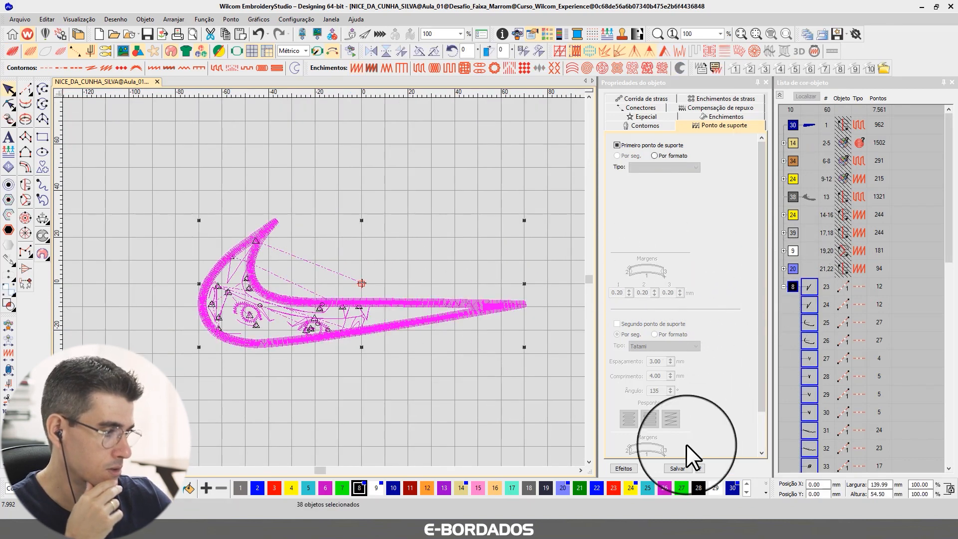
pyautogui.click(682, 488)
pyautogui.click(414, 179)
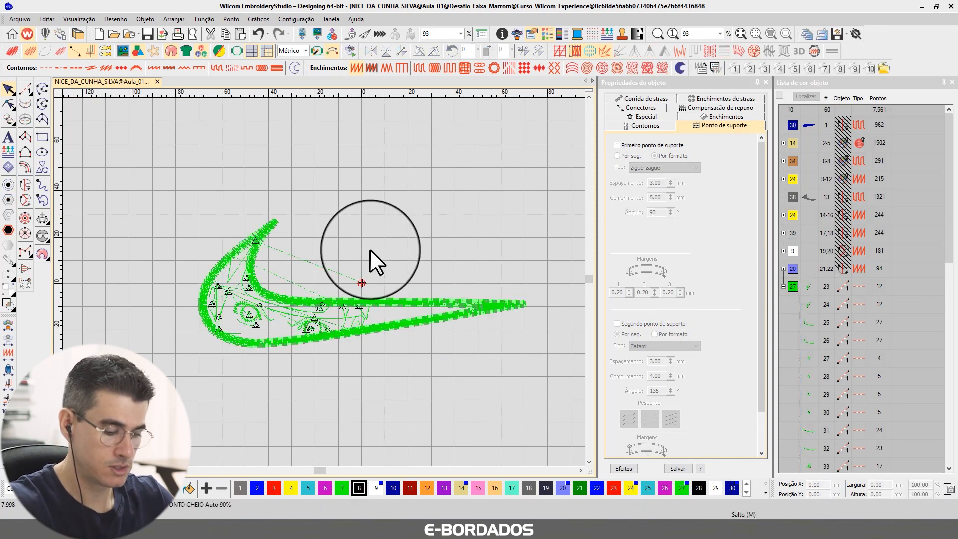
# - Examine the swoosh's head up close and inspect the path and start point of running-stitch object 23
pyautogui.press('z')
pyautogui.click(395, 370)
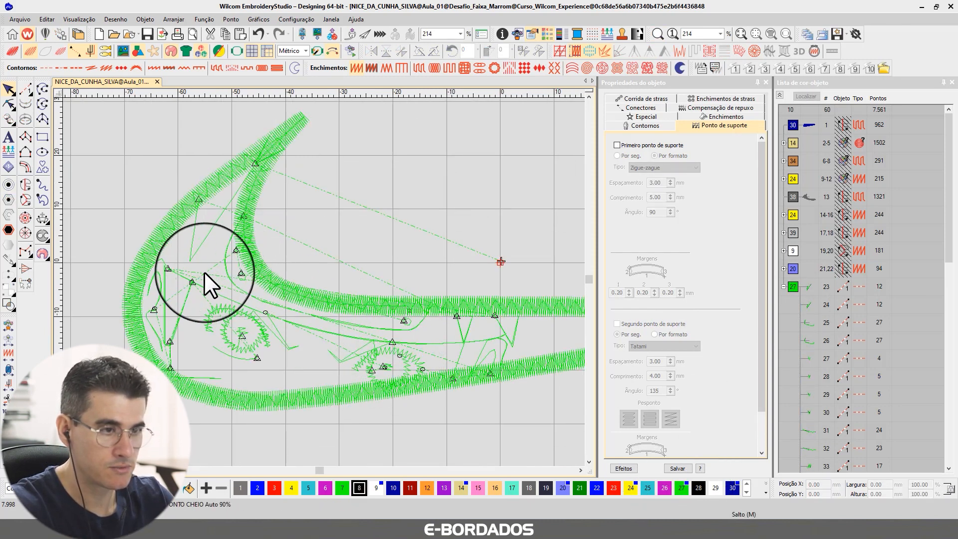
pyautogui.click(181, 276)
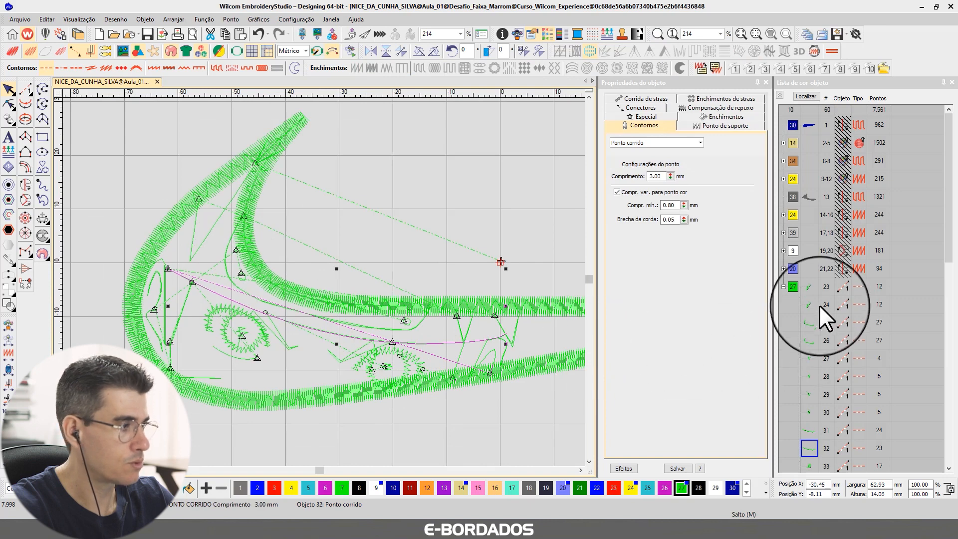
pyautogui.click(807, 288)
pyautogui.click(370, 208)
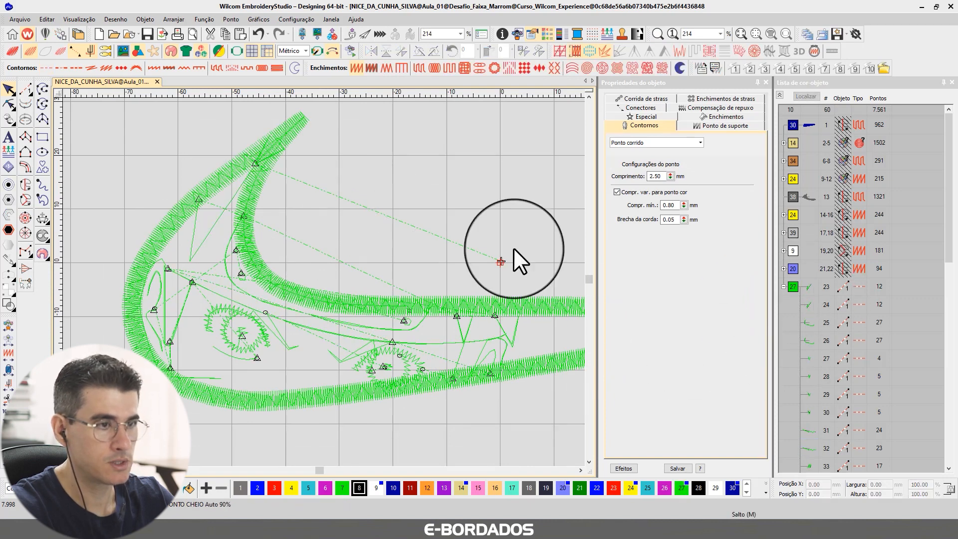
pyautogui.click(811, 289)
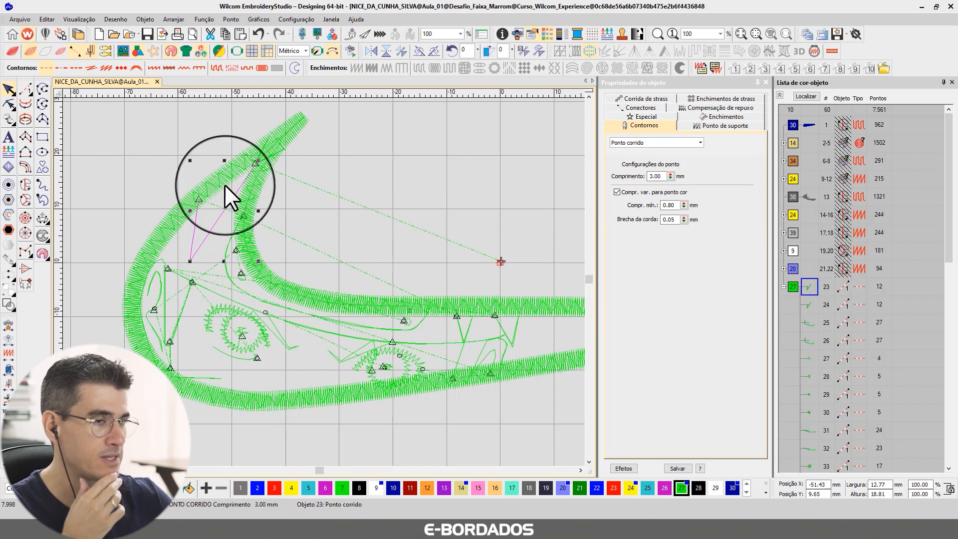
pyautogui.click(9, 104)
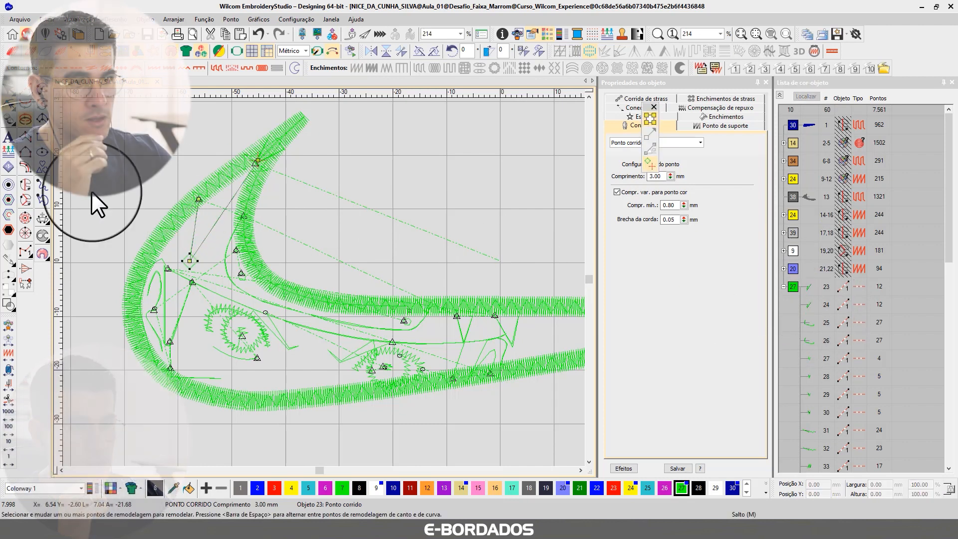
pyautogui.click(809, 286)
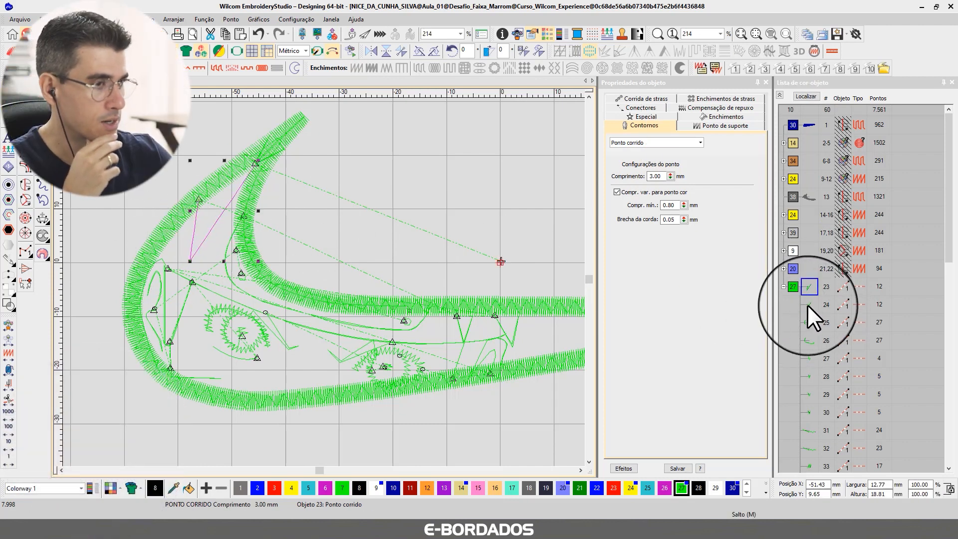
pyautogui.press('Escape')
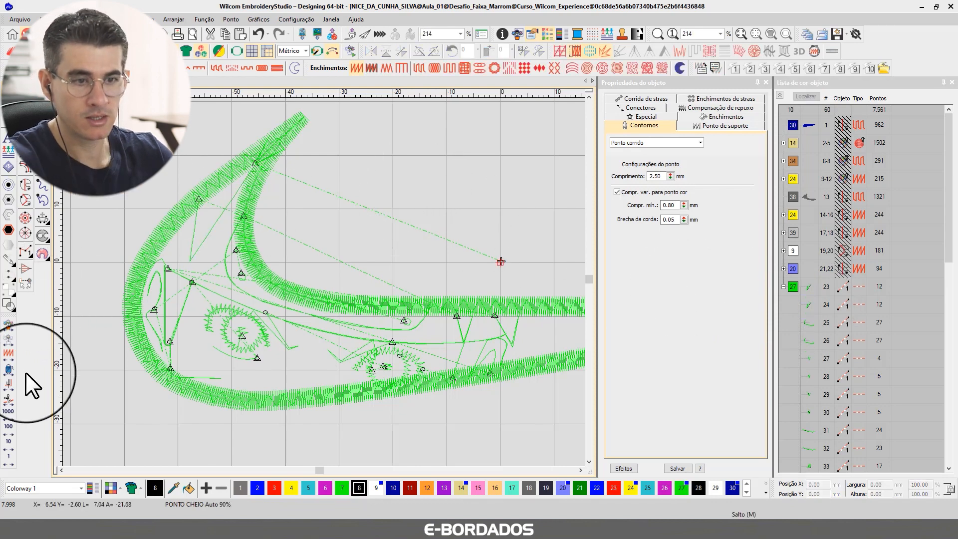
# - Trace the green block's sewing order from its colour change through its first running-stitch lines
pyautogui.click(8, 371)
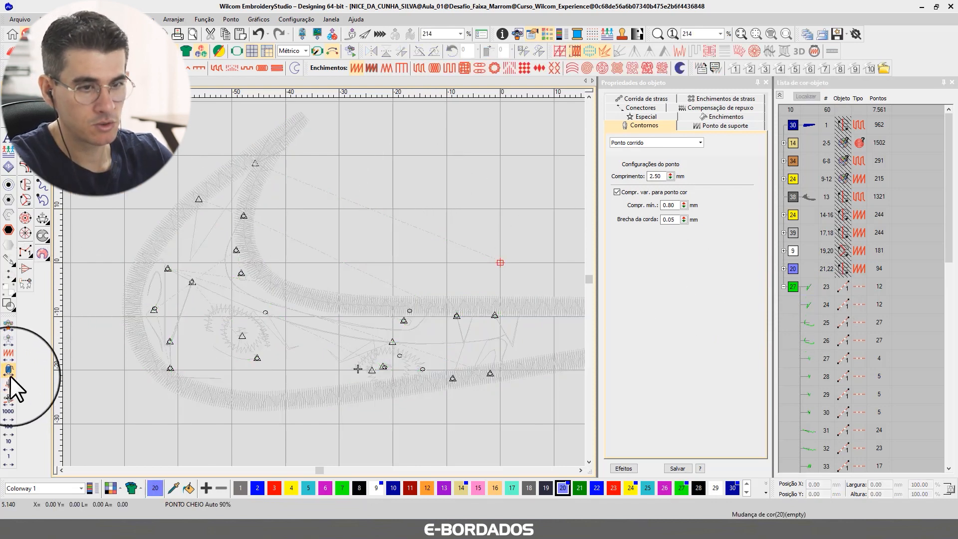
pyautogui.click(10, 369)
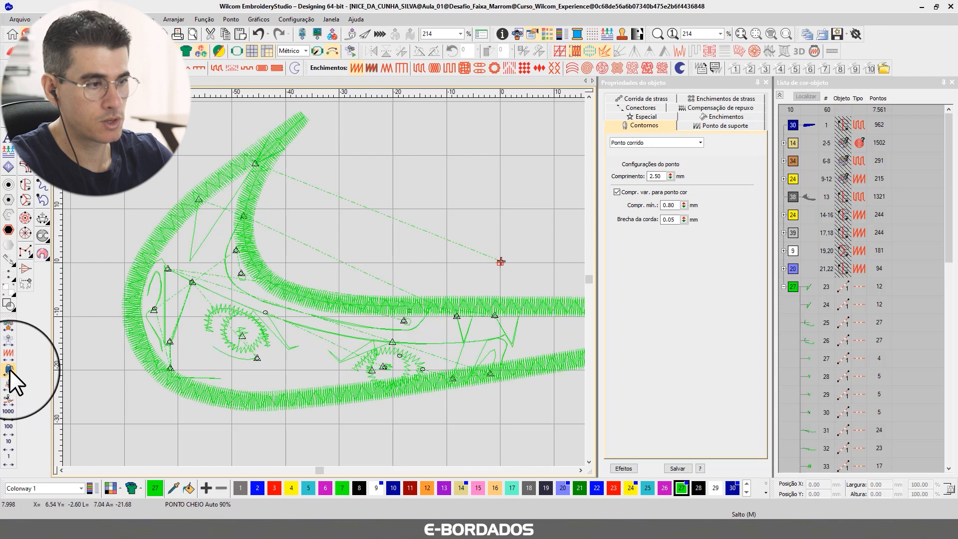
pyautogui.click(10, 382)
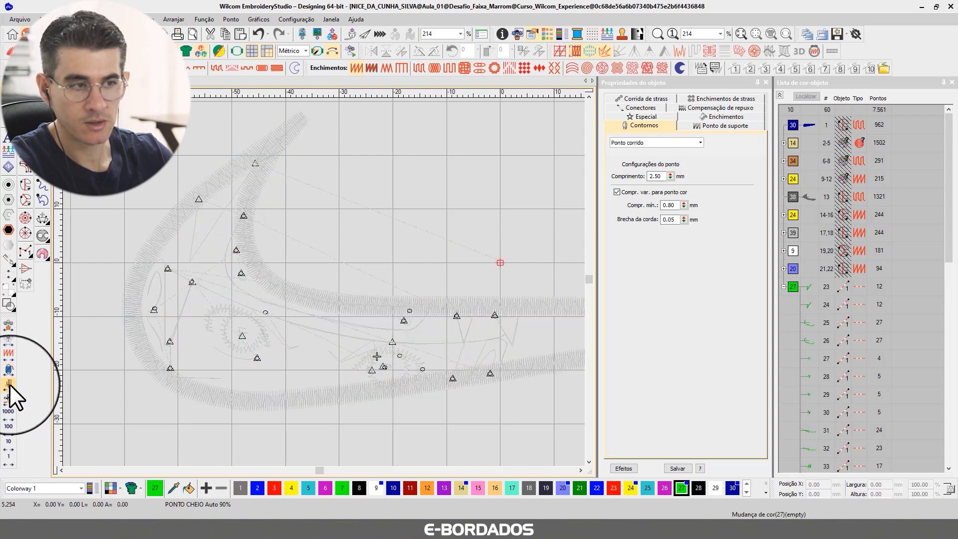
pyautogui.click(8, 397)
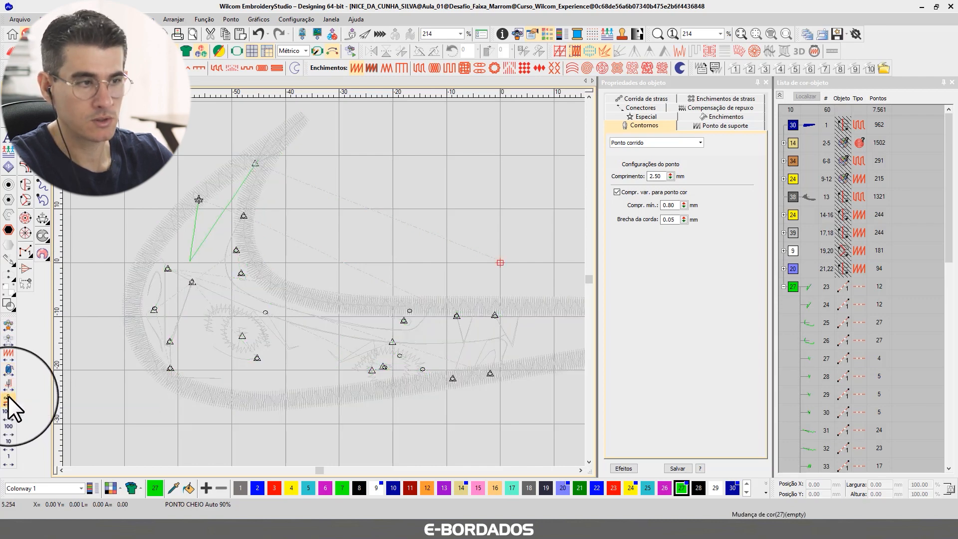
pyautogui.rightClick(8, 396)
pyautogui.click(8, 397)
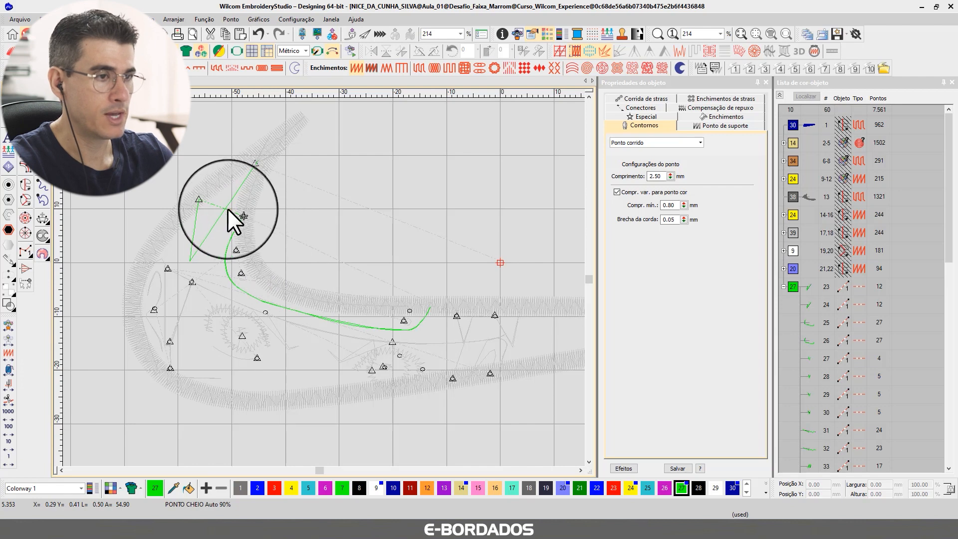
# - Compare running-stitch objects 23 and 24 by selecting them alternately
pyautogui.click(811, 286)
pyautogui.click(809, 302)
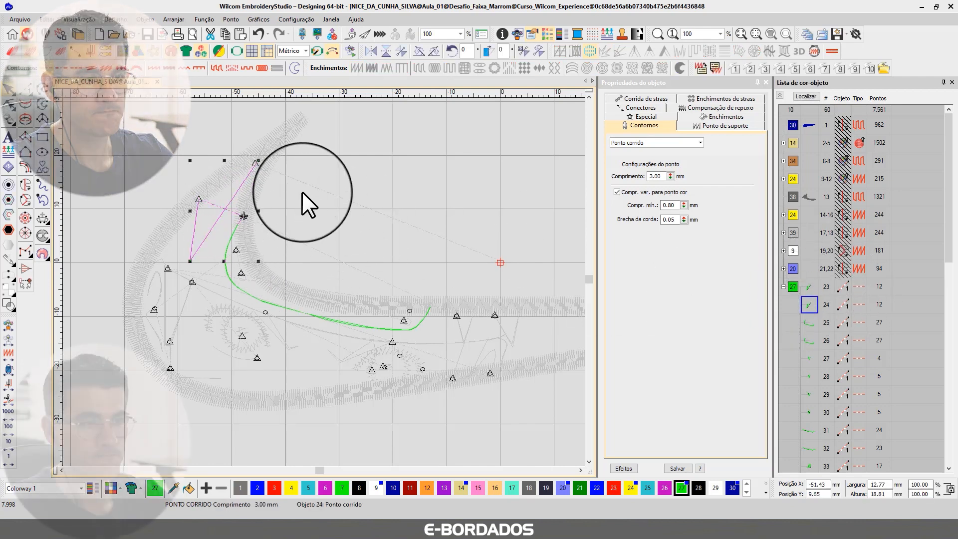
pyautogui.click(809, 287)
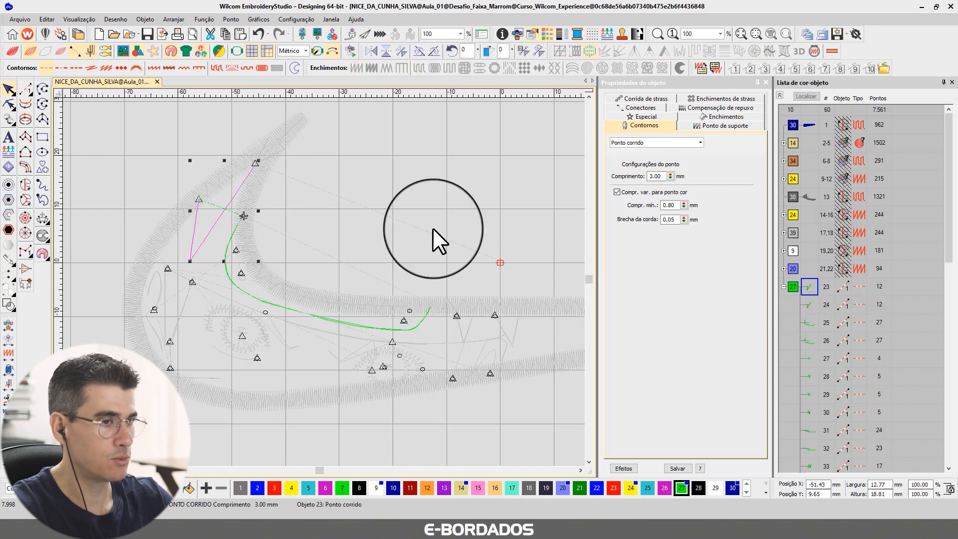
pyautogui.click(811, 306)
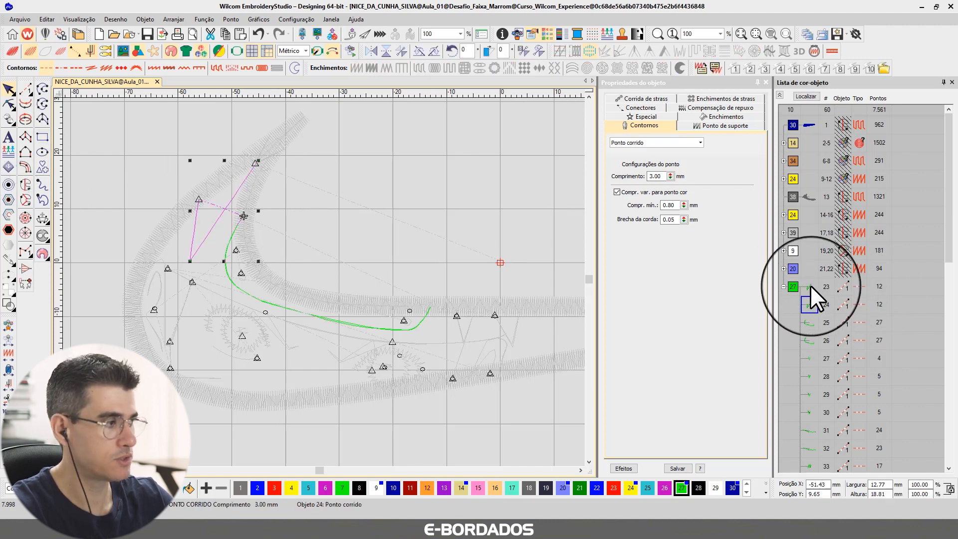
# - Reshape object 23 by moving its start point from the line's lower corner to just beyond its upper-left end
pyautogui.click(811, 286)
pyautogui.click(8, 105)
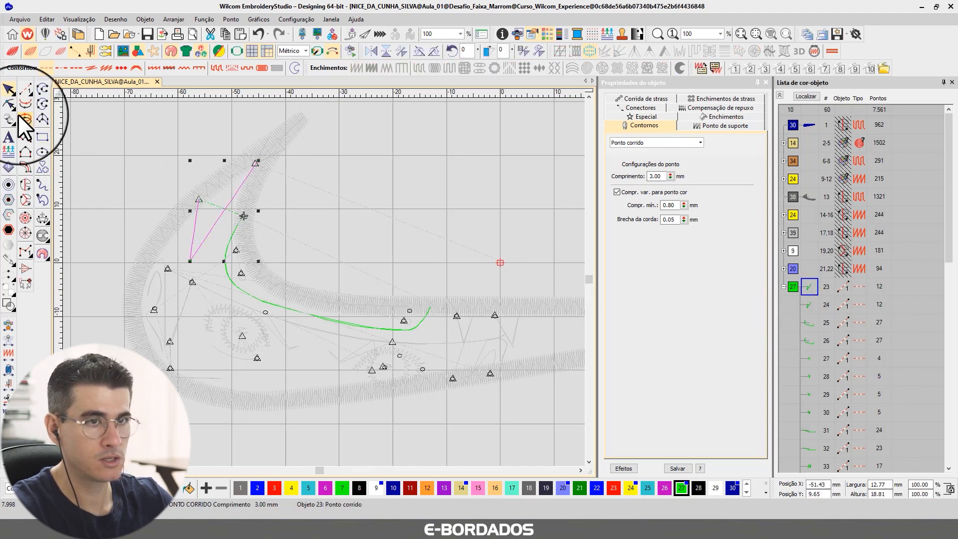
pyautogui.moveTo(193, 258); pyautogui.dragTo(193, 189)
pyautogui.click(9, 90)
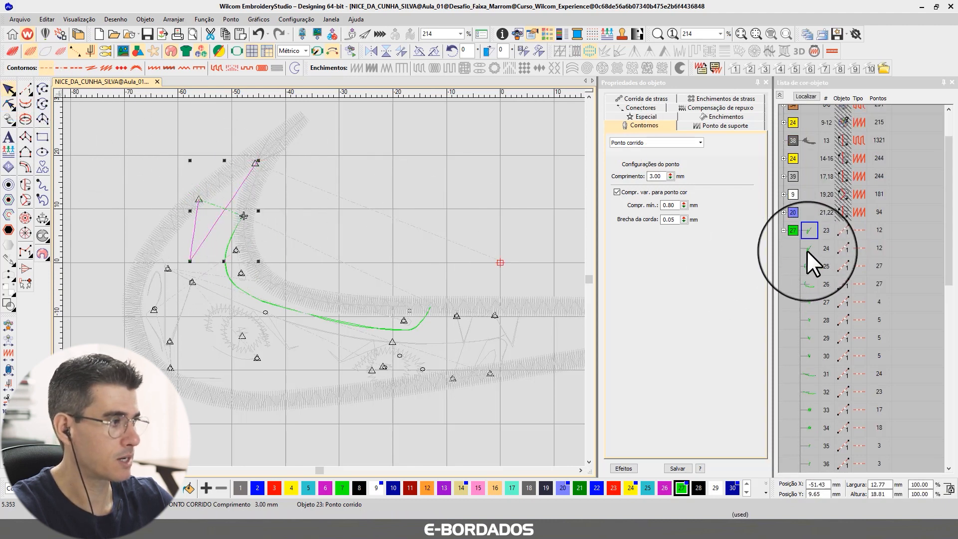
# - Try moving object 24's start point from the line's upper-right end to its upper-left end
pyautogui.click(808, 248)
pyautogui.click(8, 104)
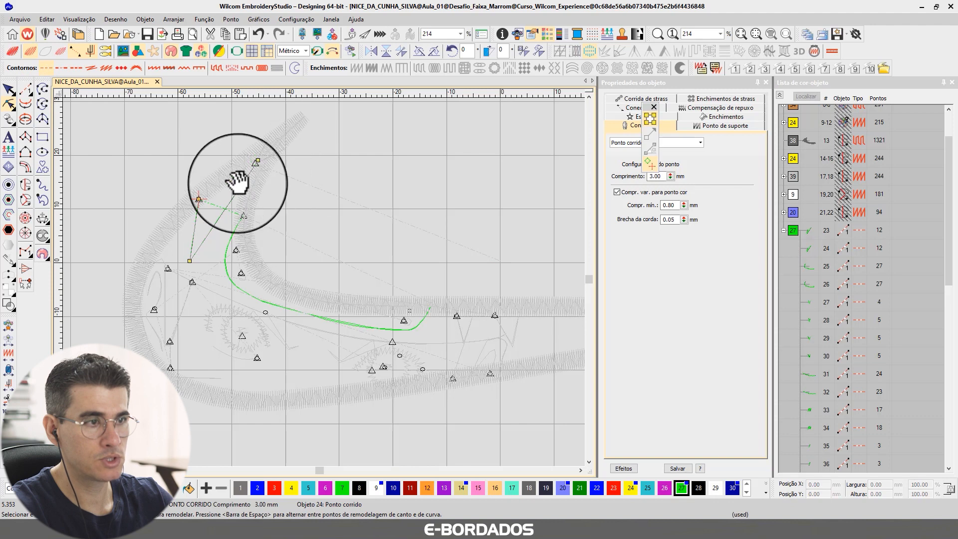
pyautogui.click(9, 91)
pyautogui.click(359, 196)
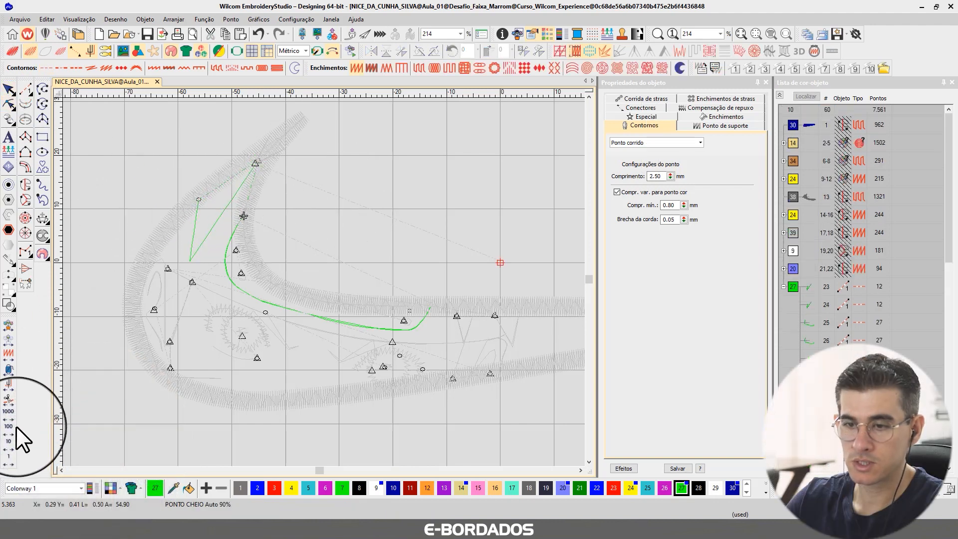
# - Recolour every object in the green block with dark red colour 11
pyautogui.click(7, 443)
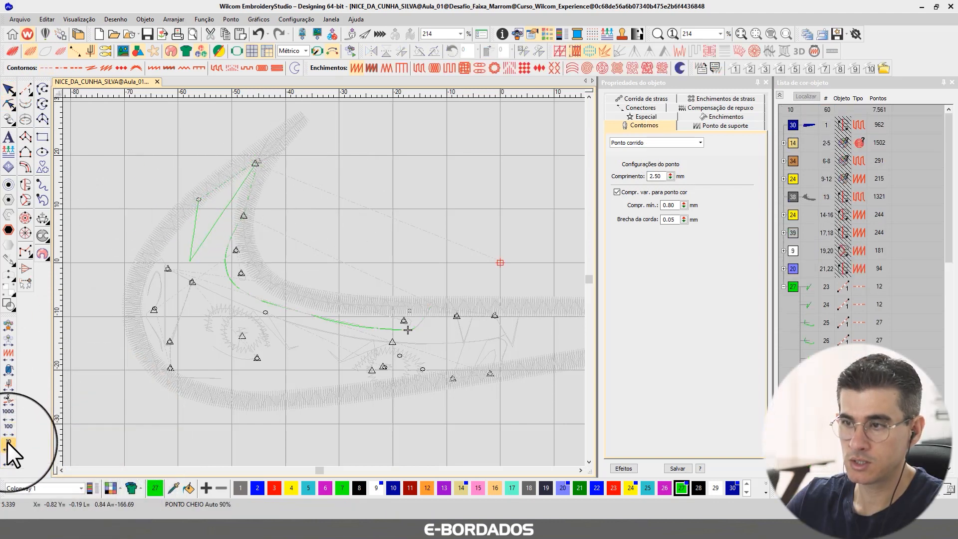
pyautogui.click(791, 288)
pyautogui.click(415, 488)
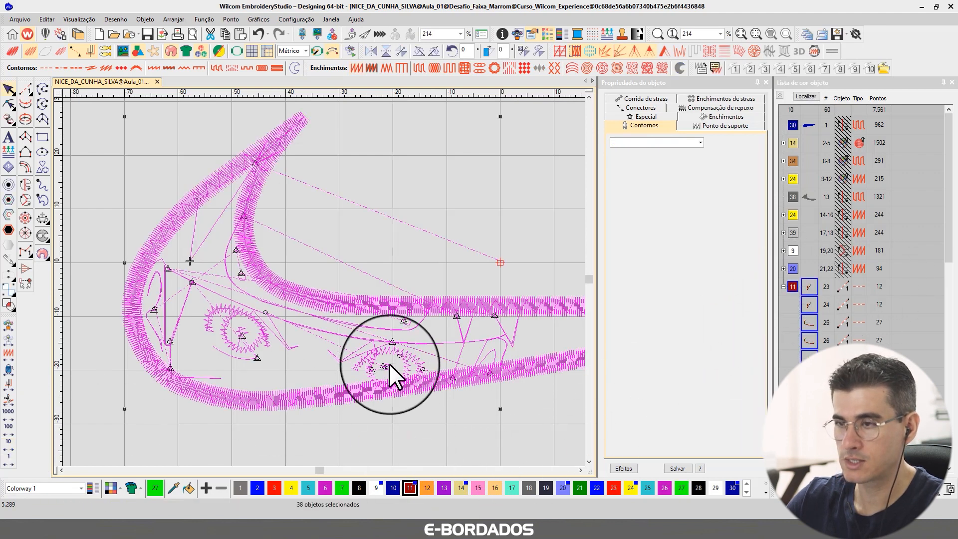
# - Step stitch by stitch through objects 23 and 24 to examine the connector between them
pyautogui.click(7, 459)
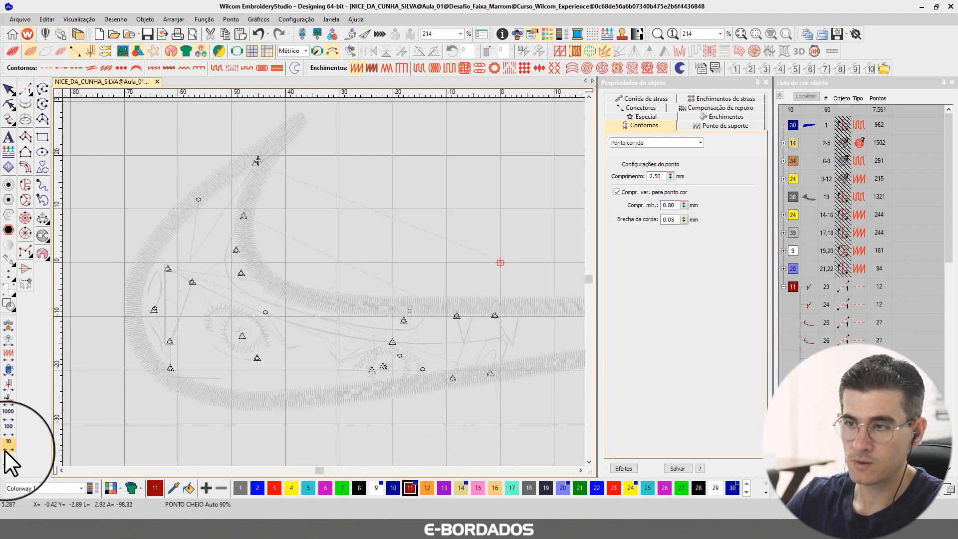
pyautogui.click(5, 457)
pyautogui.click(5, 462)
pyautogui.click(5, 462)
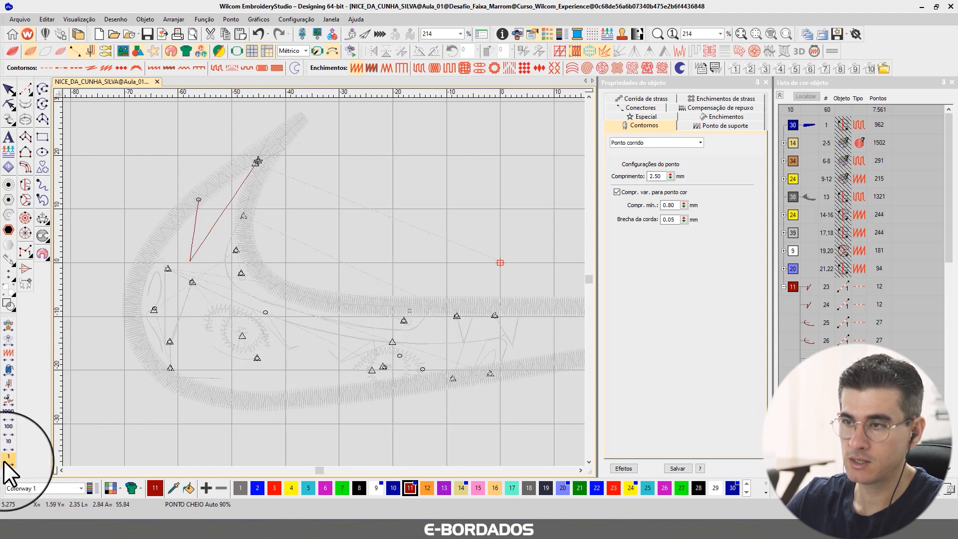
pyautogui.click(4, 461)
pyautogui.click(4, 462)
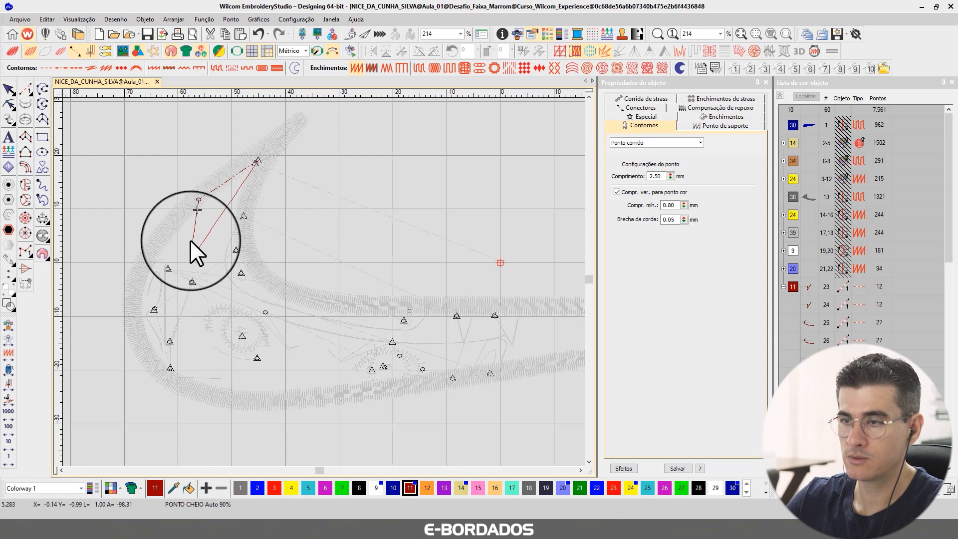
# - Reshape object 23 so its start point sits exactly on the upper-left end of its line
pyautogui.click(9, 104)
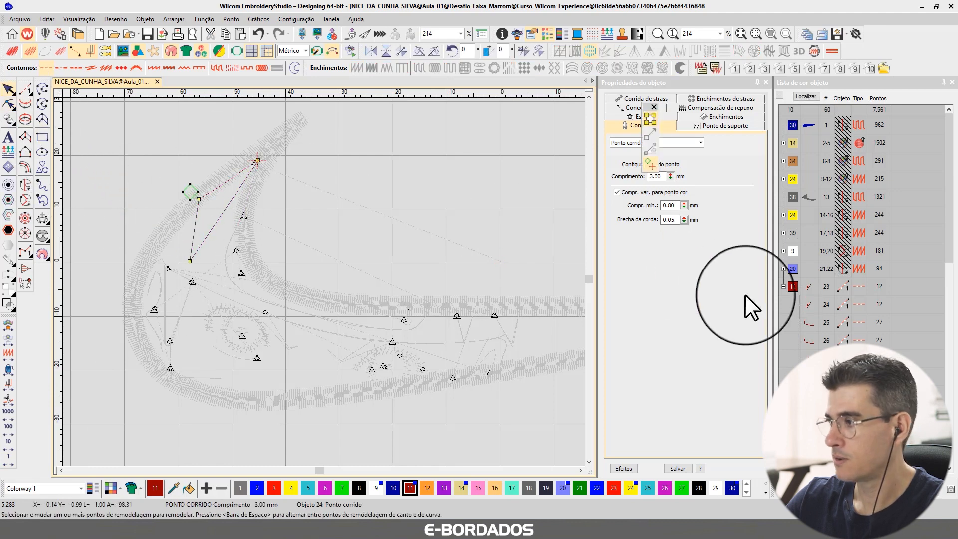
pyautogui.click(813, 289)
pyautogui.click(9, 104)
pyautogui.moveTo(194, 193); pyautogui.dragTo(200, 197)
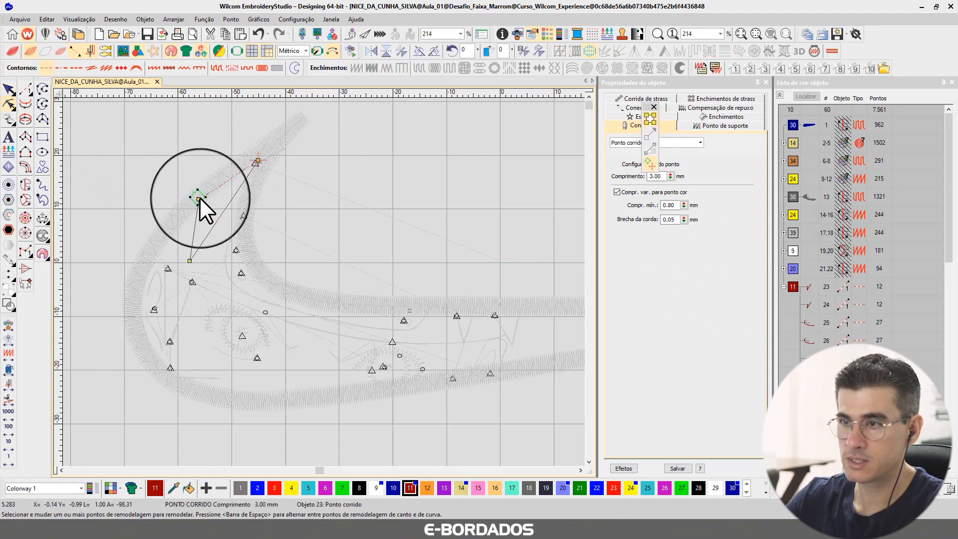
pyautogui.click(8, 88)
# - Reshape object 24 by moving its start point to the upper-right end of the line, where object 23 finishes
pyautogui.click(815, 244)
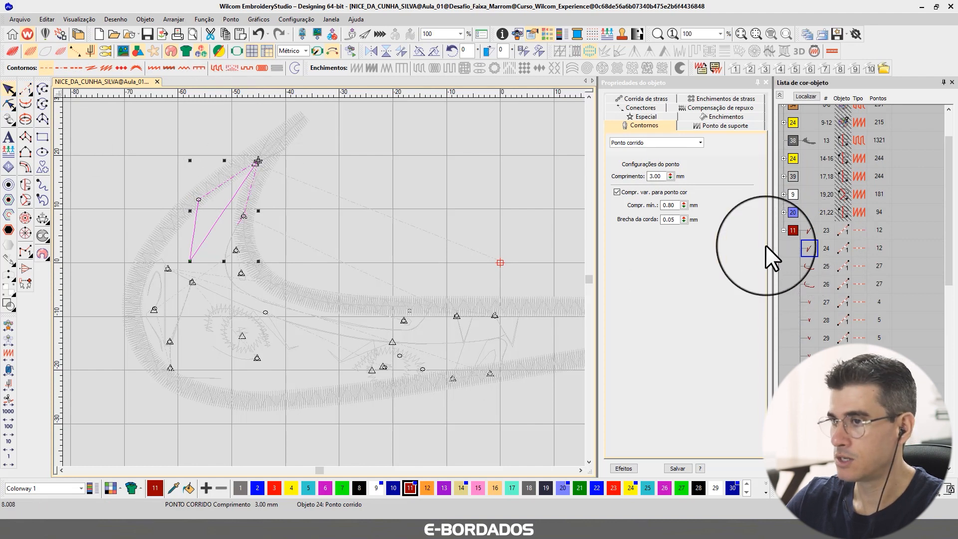
pyautogui.click(8, 103)
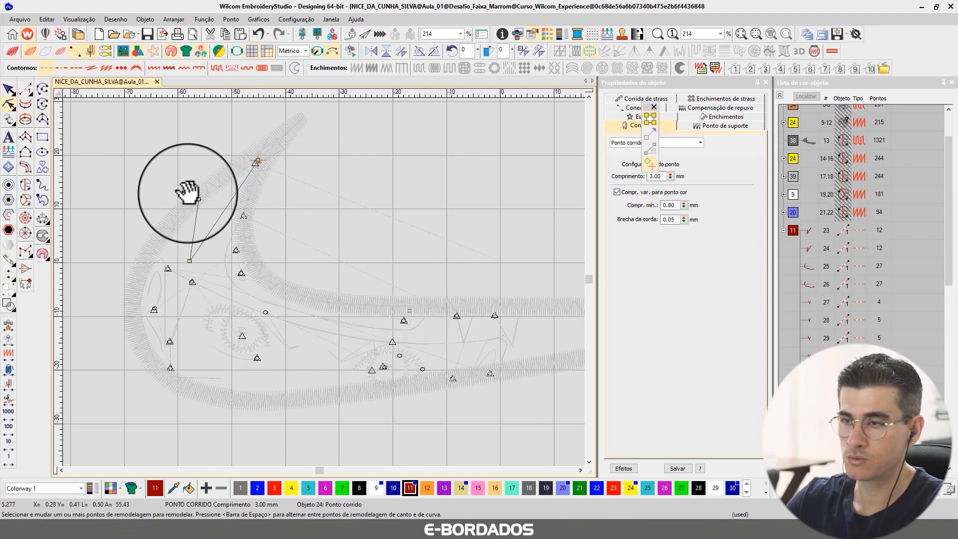
pyautogui.moveTo(188, 193); pyautogui.dragTo(273, 158)
pyautogui.click(9, 90)
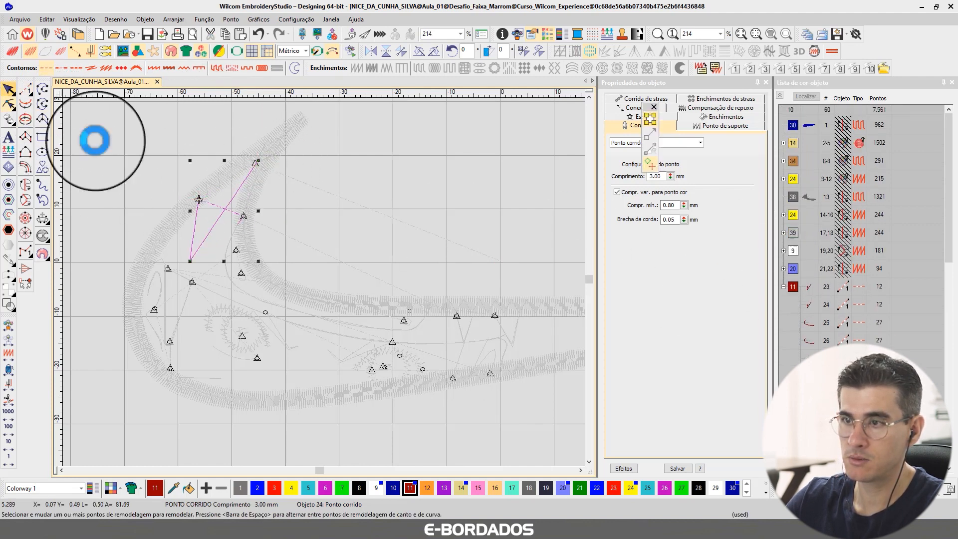
pyautogui.click(261, 319)
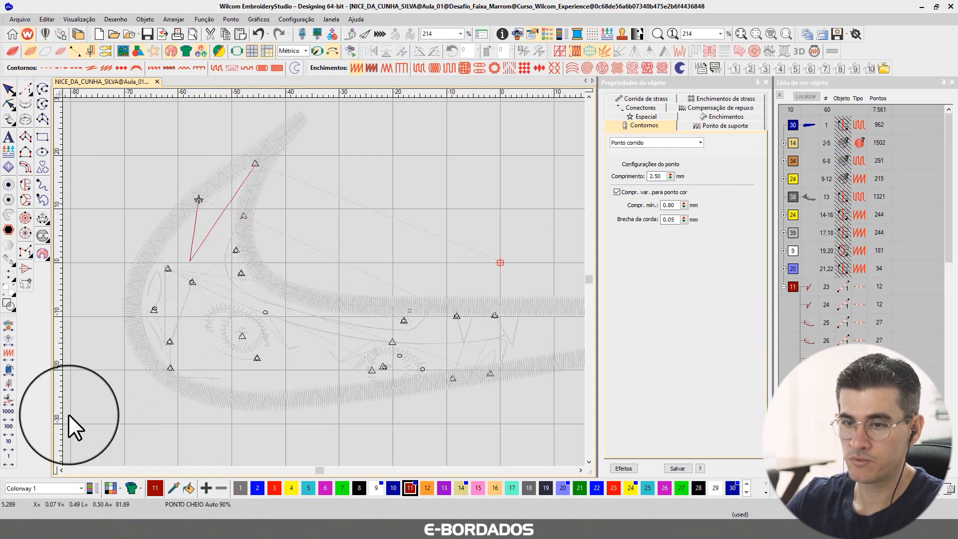
# - Travel back stitch by stitch to the beginning of object 23
pyautogui.click(11, 460)
pyautogui.click(11, 460)
pyautogui.click(11, 460)
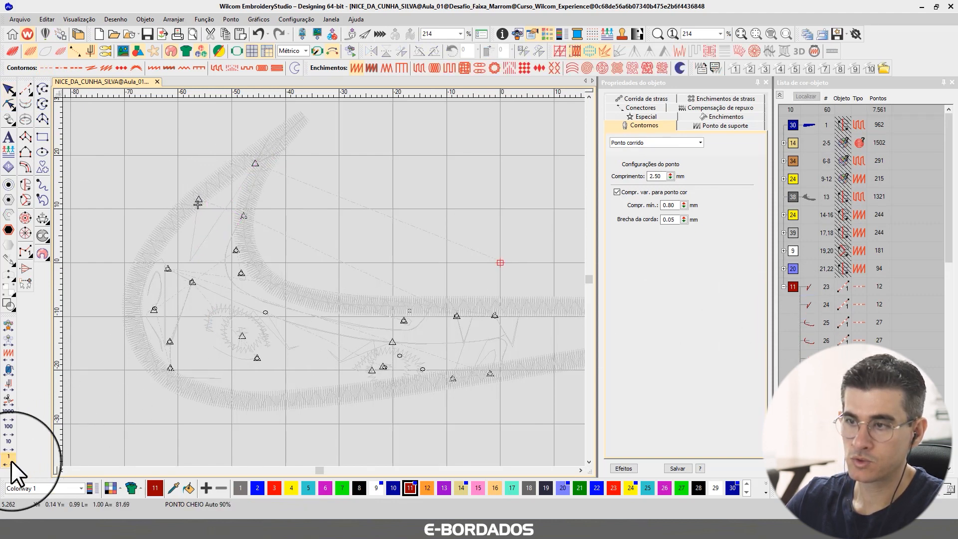
pyautogui.click(11, 461)
pyautogui.click(11, 461)
# - Travel forward stitch by stitch along objects 23 and 24 to check their sewing path out and back
pyautogui.rightClick(11, 460)
pyautogui.rightClick(11, 460)
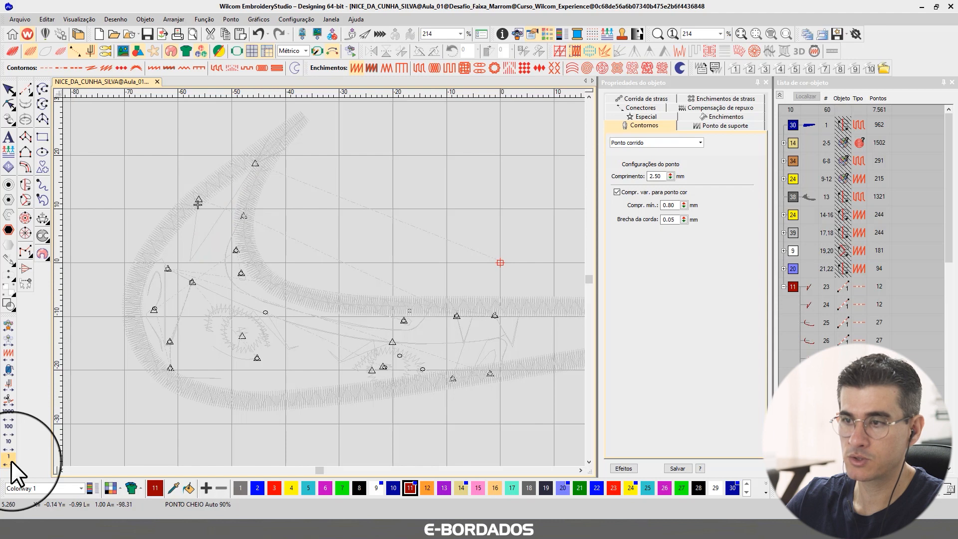
pyautogui.rightClick(11, 460)
pyautogui.rightClick(11, 461)
pyautogui.rightClick(11, 460)
pyautogui.rightClick(11, 460)
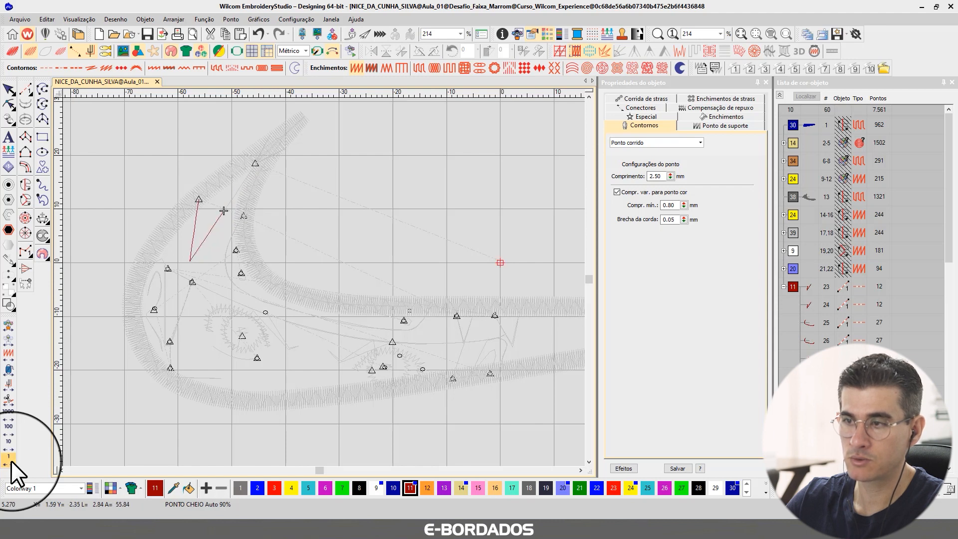
pyautogui.rightClick(11, 460)
pyautogui.rightClick(11, 460)
pyautogui.rightClick(11, 460)
pyautogui.rightClick(11, 460)
pyautogui.rightClick(11, 460)
pyautogui.rightClick(11, 460)
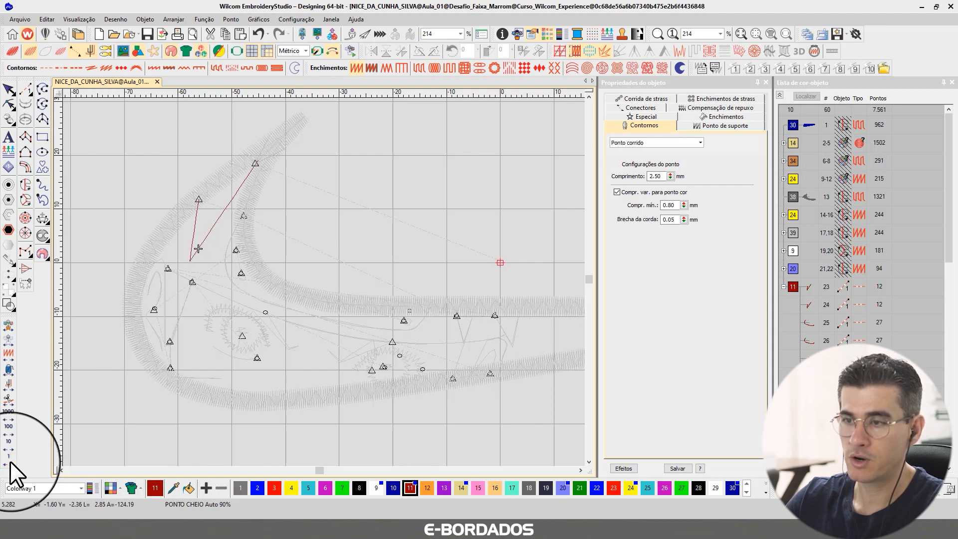
pyautogui.rightClick(10, 461)
pyautogui.rightClick(10, 461)
pyautogui.rightClick(10, 462)
pyautogui.rightClick(10, 461)
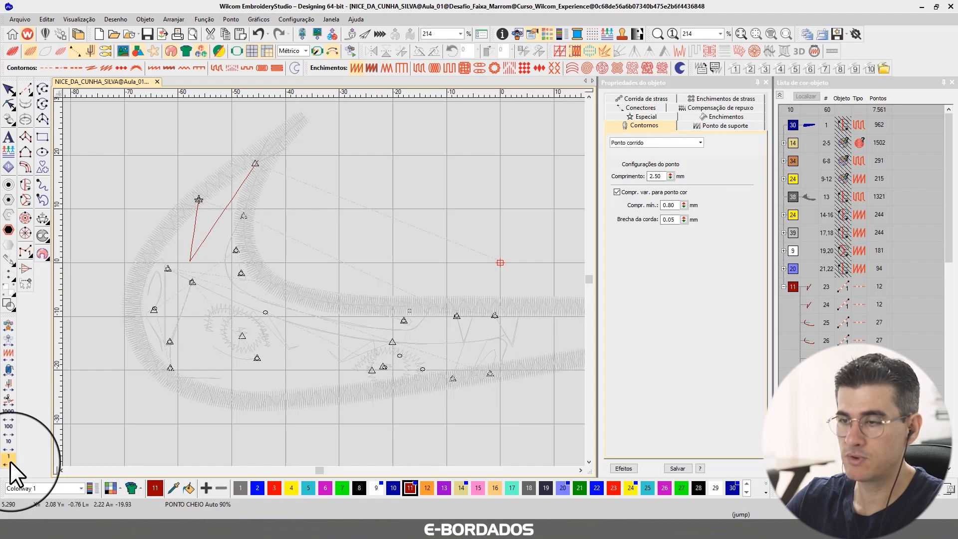
# - Try a running-stitch connector from object 24's end, around the border's pointed tip and along its inner edge to the next shape
pyautogui.click(10, 461)
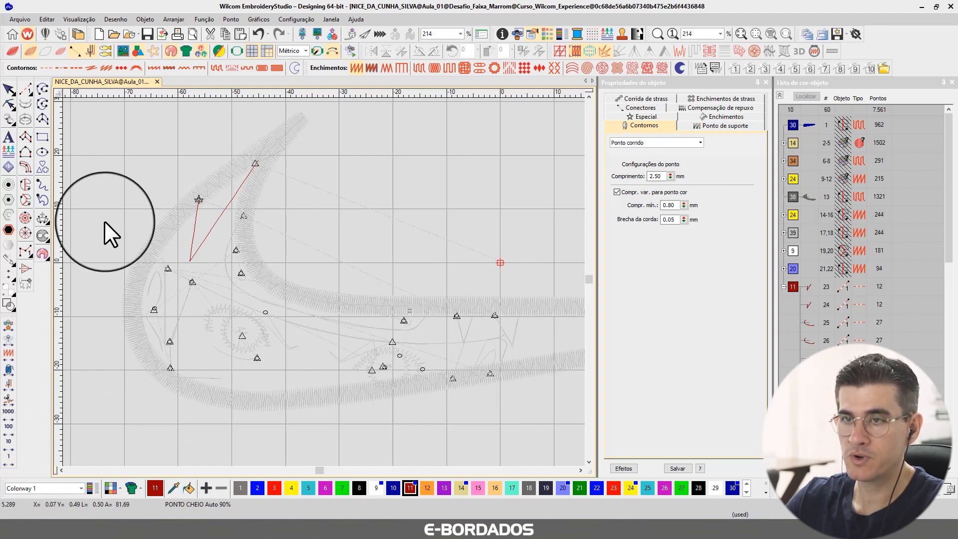
pyautogui.rightClick(8, 462)
pyautogui.rightClick(9, 461)
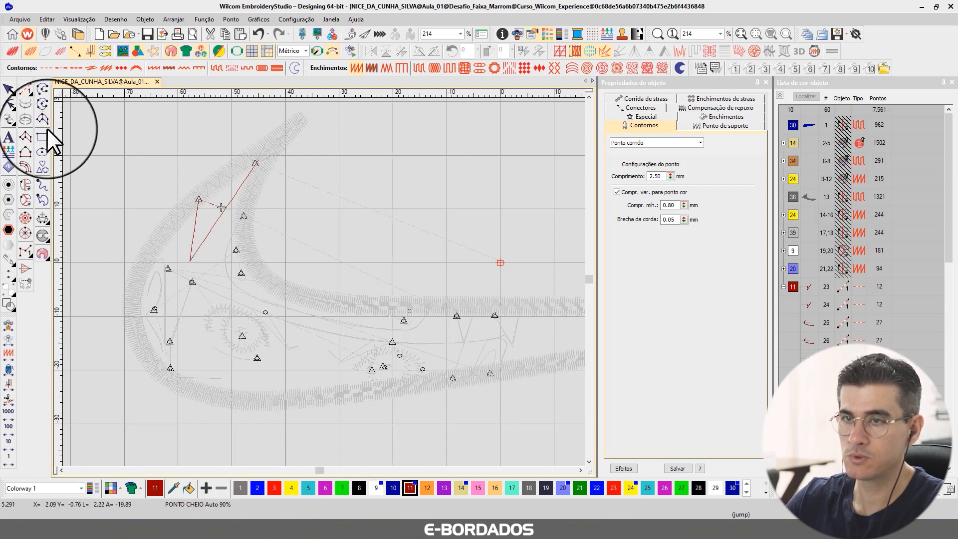
pyautogui.click(26, 86)
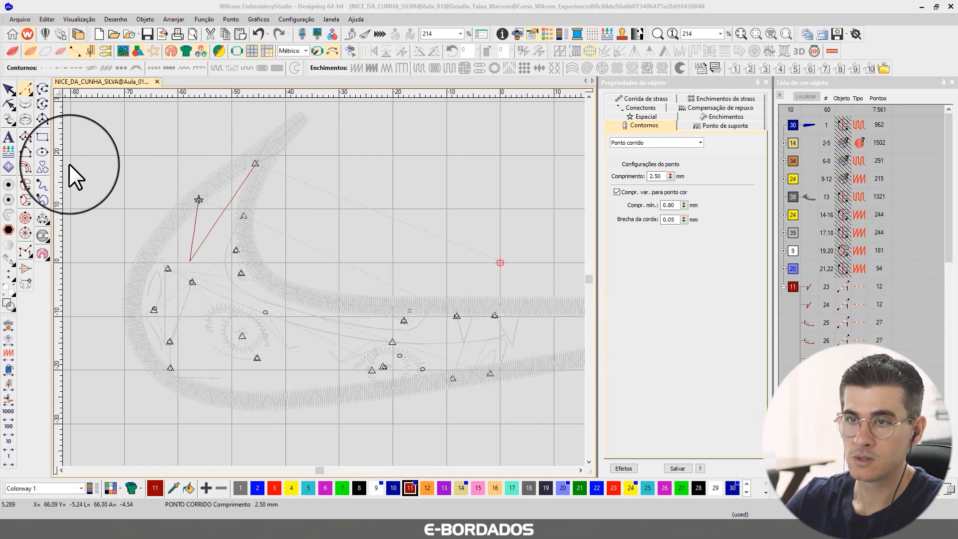
pyautogui.click(198, 199)
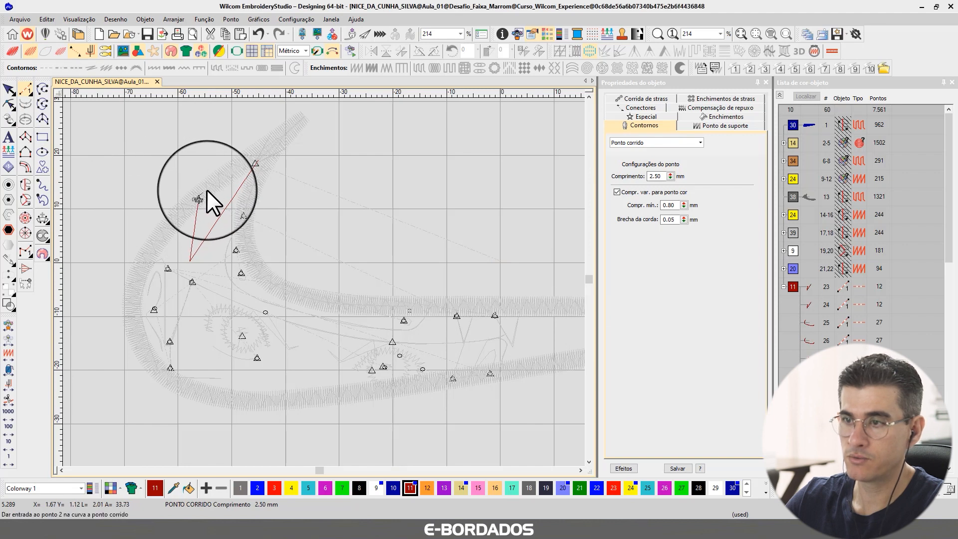
pyautogui.click(248, 160)
pyautogui.click(270, 151)
pyautogui.click(271, 159)
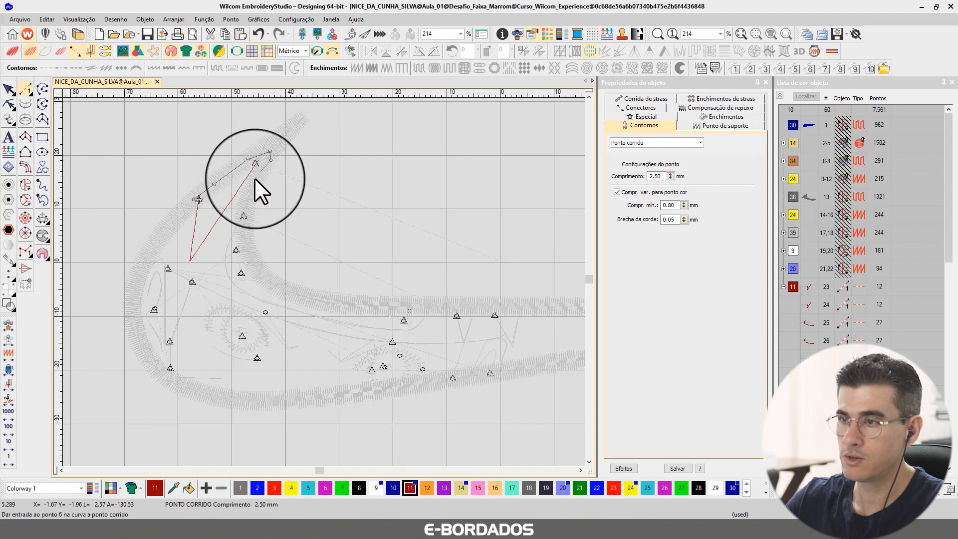
pyautogui.click(254, 182)
pyautogui.click(245, 209)
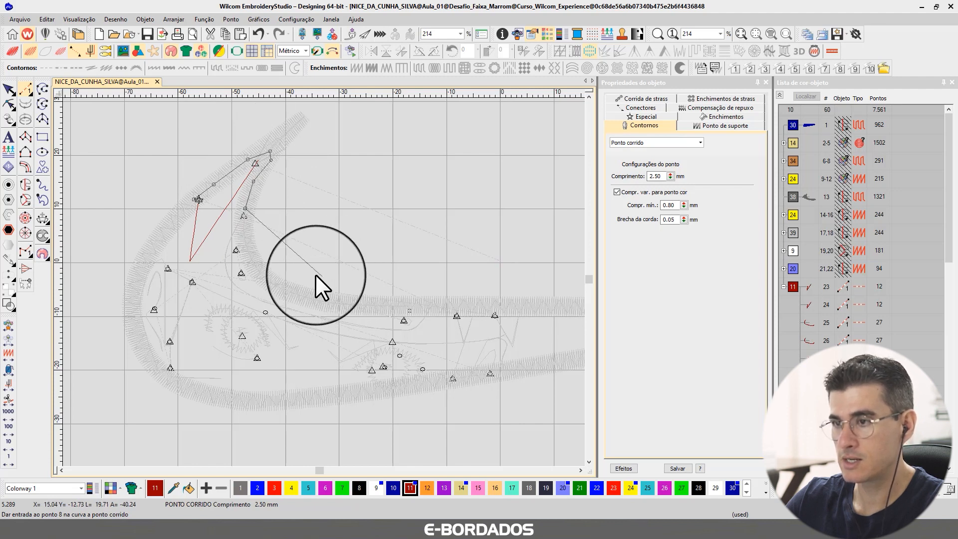
pyautogui.click(245, 243)
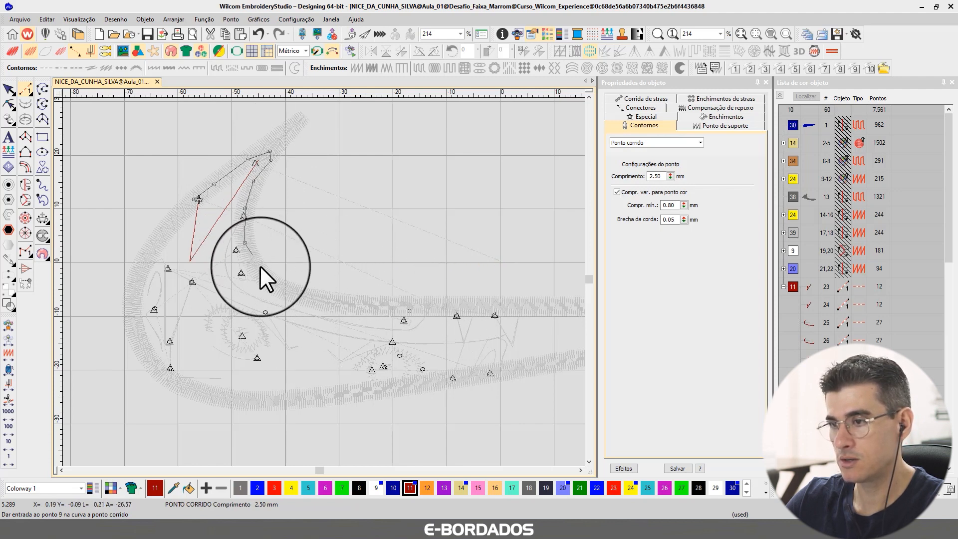
pyautogui.click(269, 280)
pyautogui.click(333, 302)
pyautogui.click(400, 307)
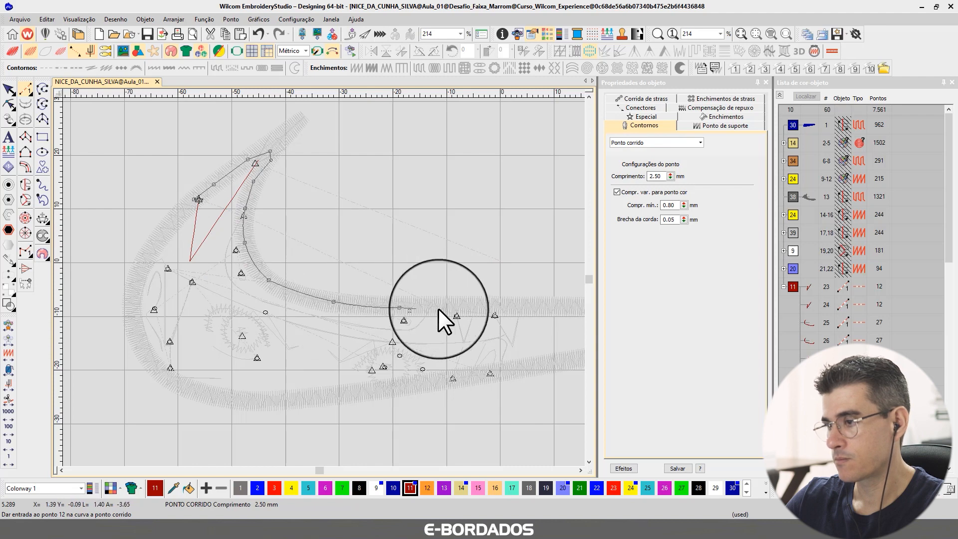
pyautogui.click(454, 311)
pyautogui.press('Return')
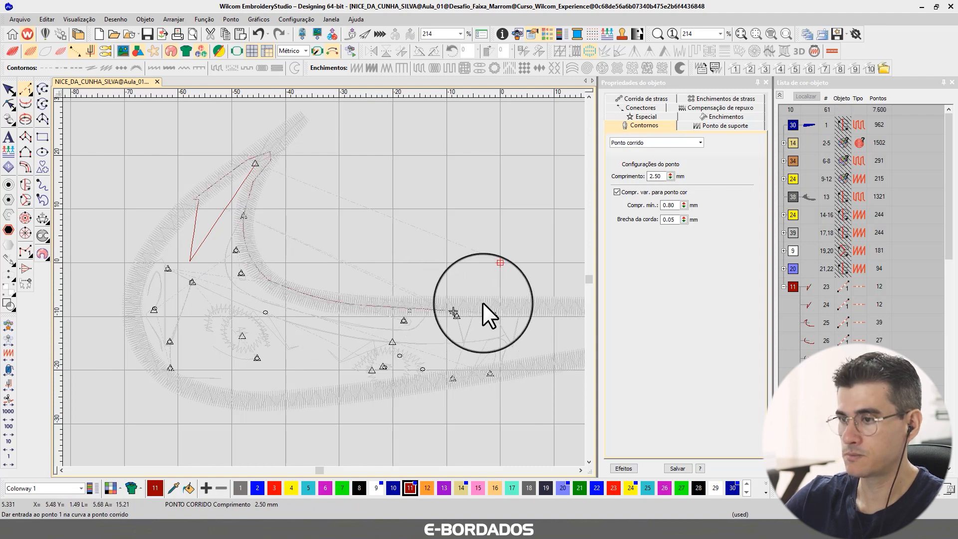
# - Delete the long running-stitch connector, object 25
pyautogui.click(16, 89)
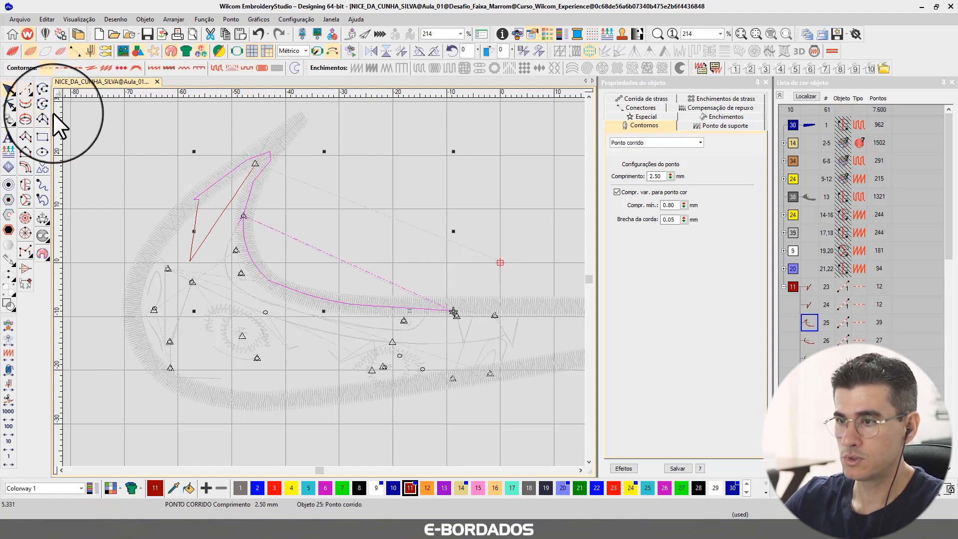
pyautogui.click(810, 342)
pyautogui.click(810, 323)
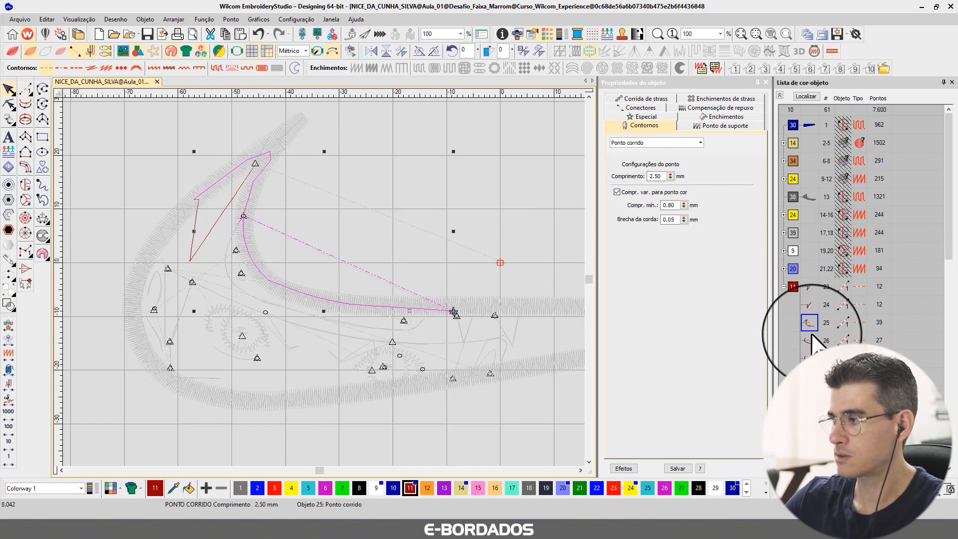
pyautogui.click(811, 340)
pyautogui.click(810, 323)
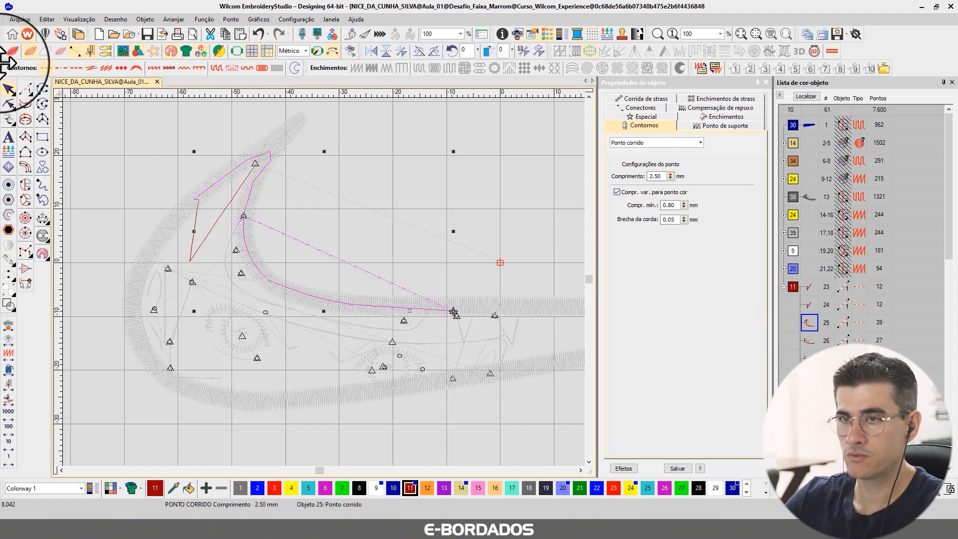
pyautogui.press('Delete')
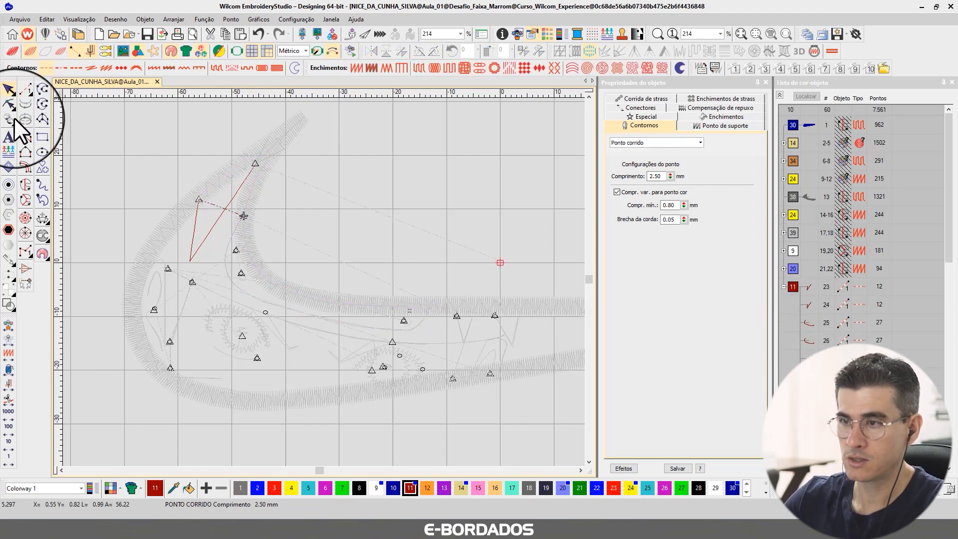
# - Travel back stitch by stitch to the last stitch of object 24 as the insertion point for a new connector
pyautogui.click(7, 453)
pyautogui.click(7, 453)
pyautogui.click(7, 453)
pyautogui.click(7, 453)
pyautogui.click(7, 454)
pyautogui.click(7, 453)
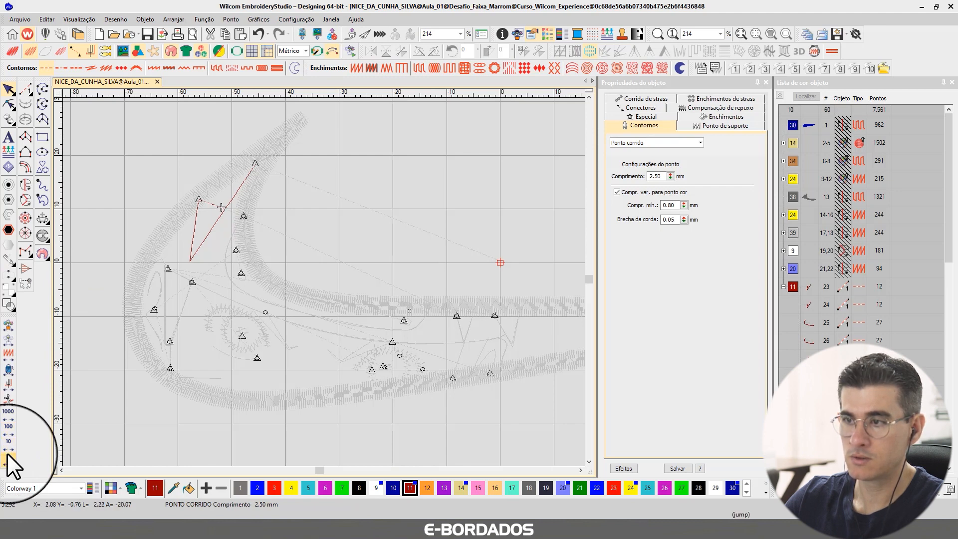
pyautogui.click(7, 453)
pyautogui.click(7, 453)
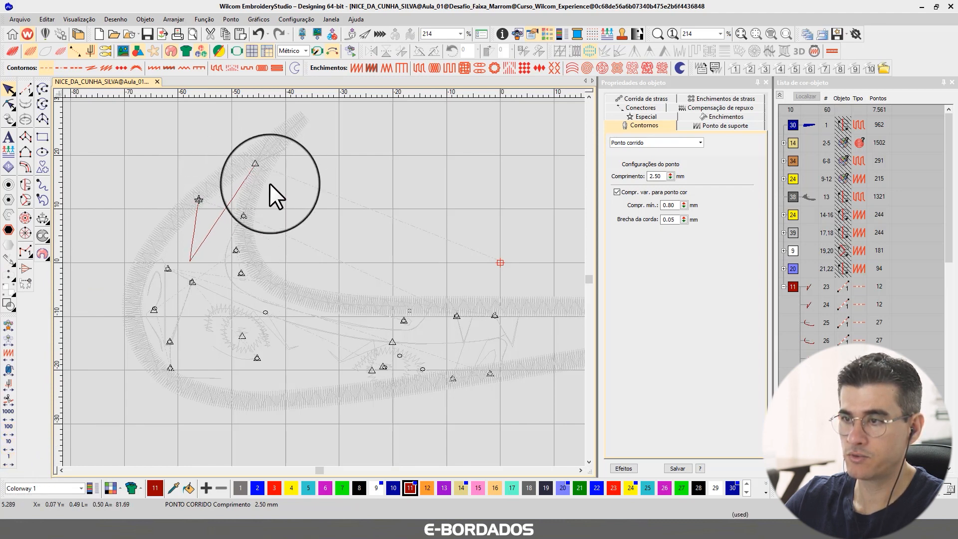
# - Digitize a running-stitch connector from object 24's end, inside the satin border around the tip, to the start of the long inner curve
pyautogui.click(27, 90)
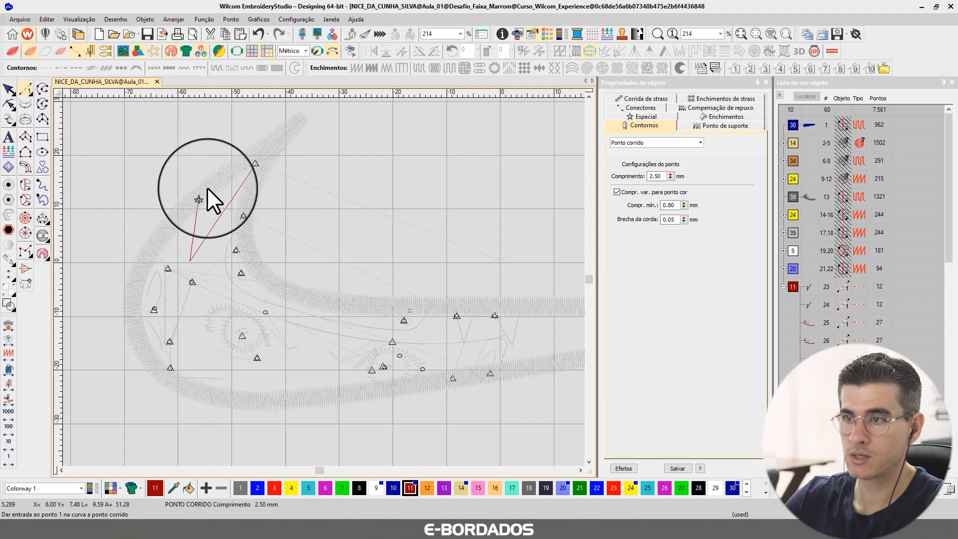
pyautogui.click(199, 199)
pyautogui.click(225, 174)
pyautogui.click(261, 147)
pyautogui.click(268, 153)
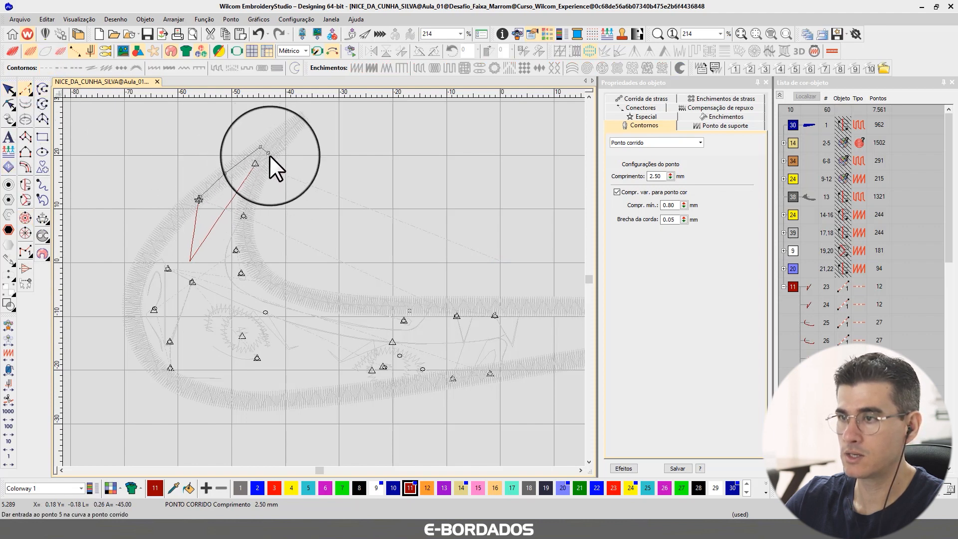
pyautogui.click(263, 173)
pyautogui.click(246, 199)
pyautogui.click(244, 215)
pyautogui.press('Return')
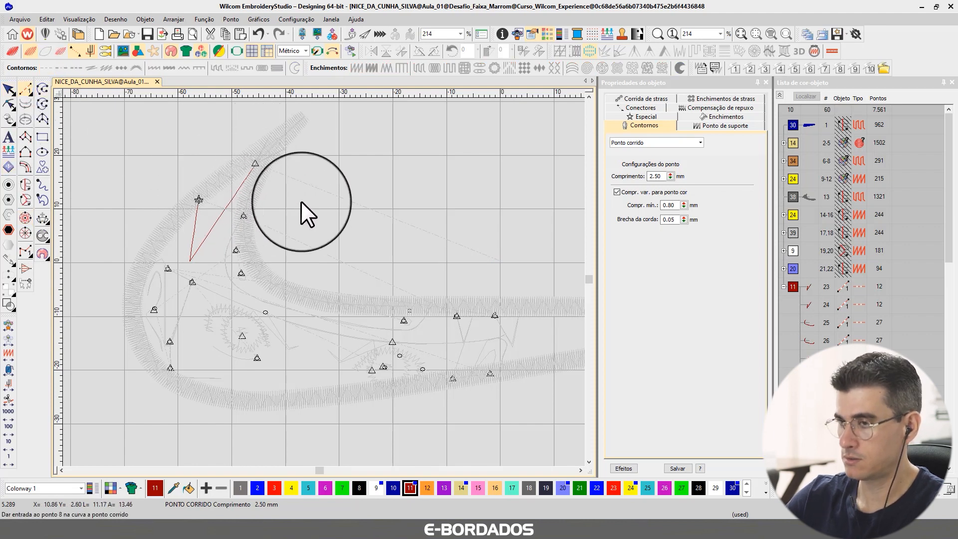
# - After the curved lines finish, digitize a running-stitch connector from their upper end along the border's inner edge to the next shape
pyautogui.click(6, 89)
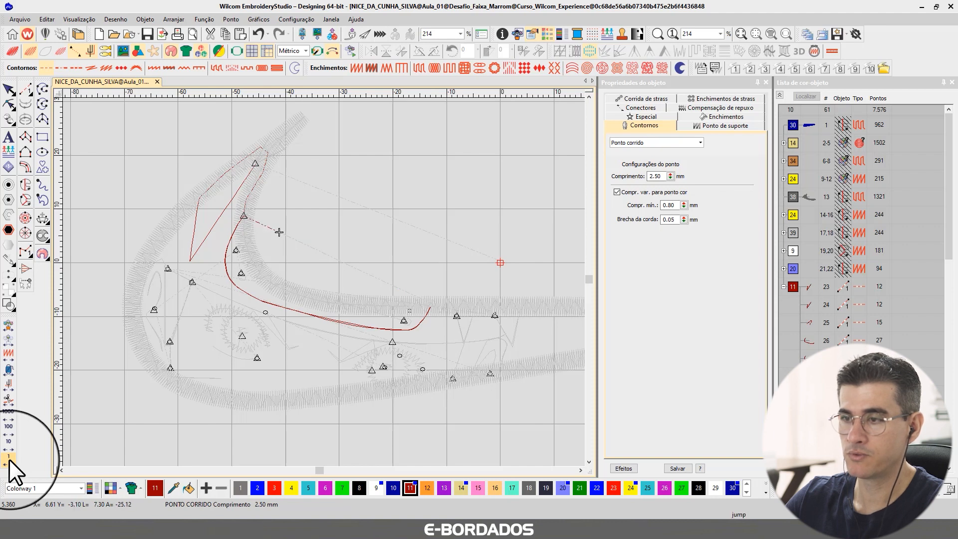
pyautogui.click(26, 90)
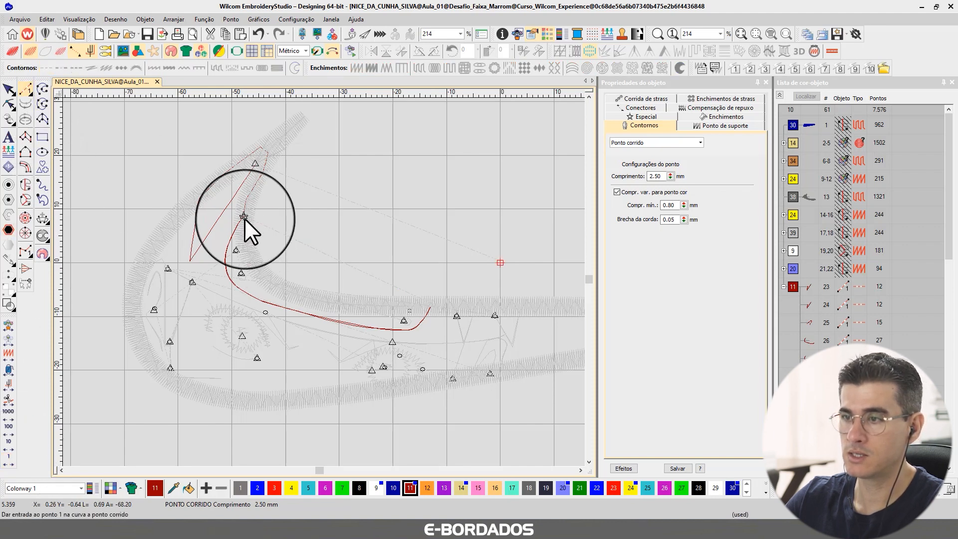
pyautogui.click(244, 216)
pyautogui.click(246, 244)
pyautogui.click(257, 274)
pyautogui.click(283, 293)
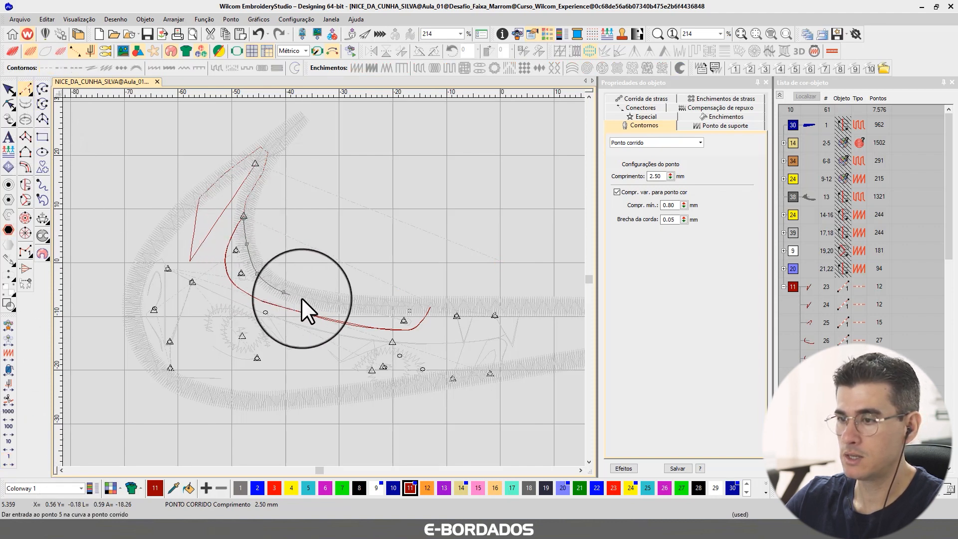
pyautogui.click(331, 302)
pyautogui.click(408, 309)
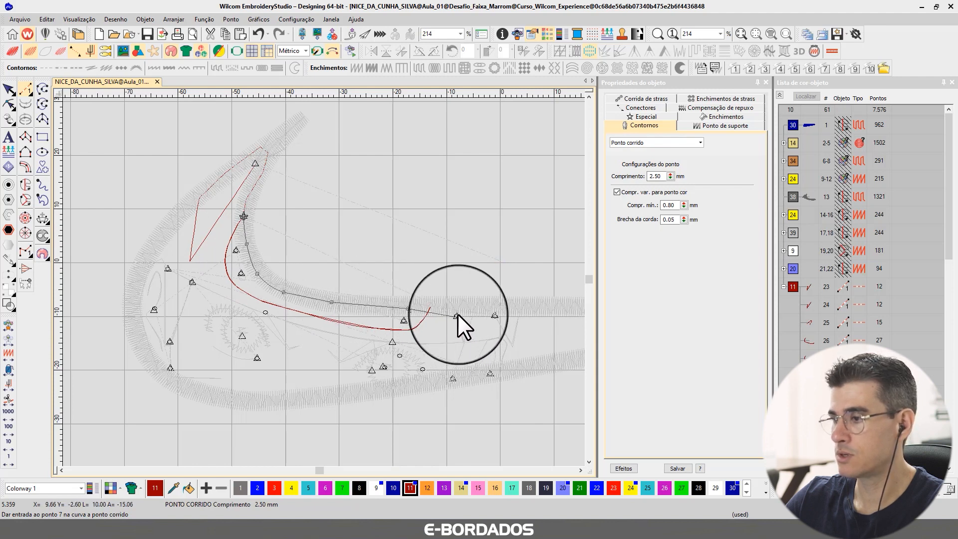
pyautogui.click(457, 309)
pyautogui.press('Return')
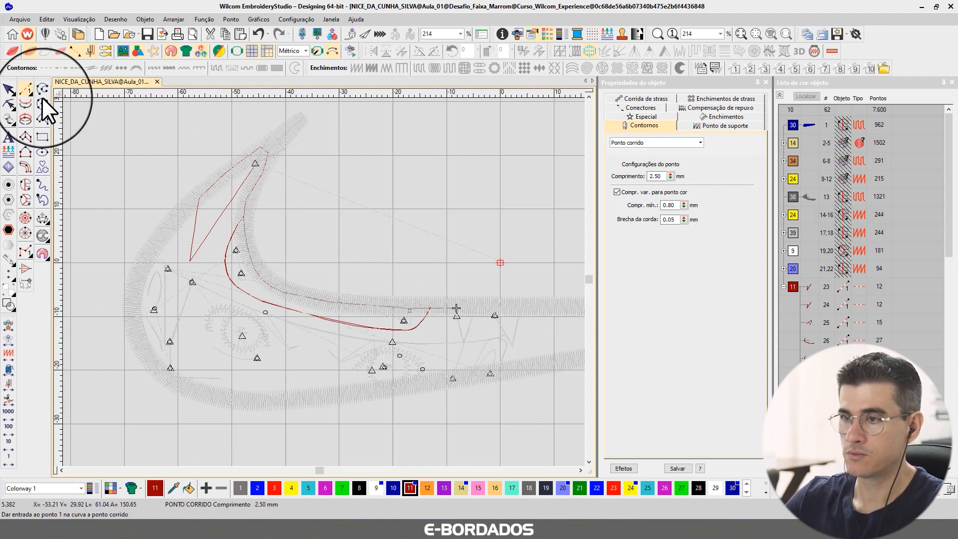
# - Travel back stitch by stitch from the new connector's end to before object 23
pyautogui.click(8, 89)
pyautogui.click(244, 217)
pyautogui.press('Escape')
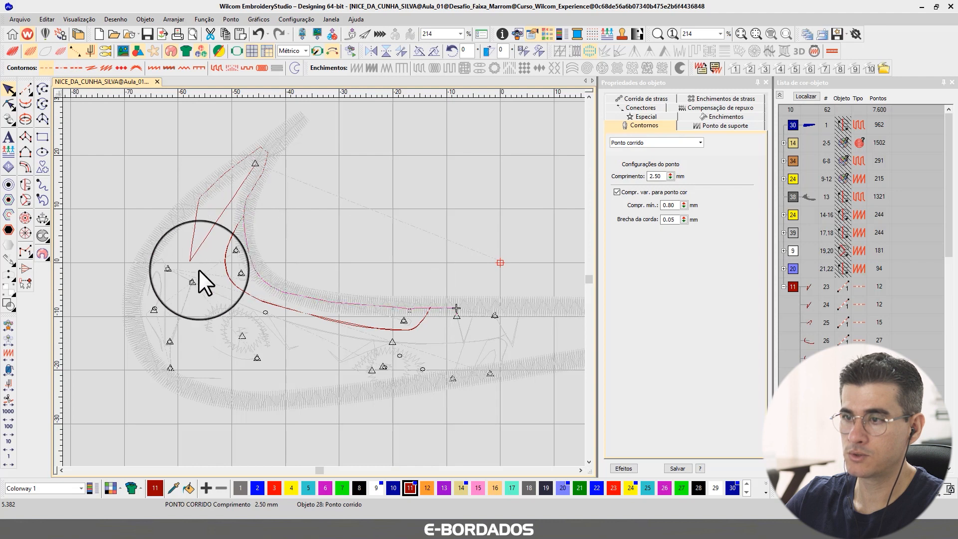
pyautogui.click(8, 460)
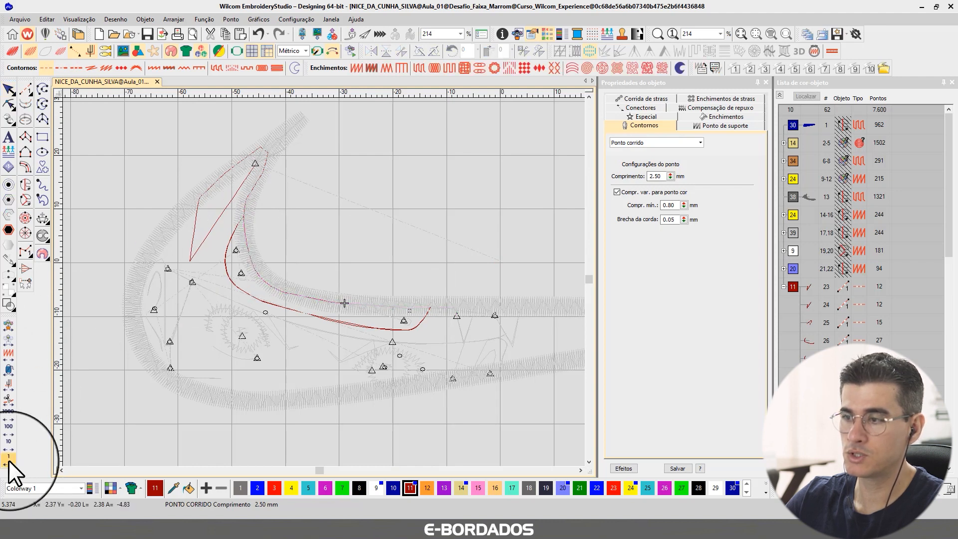
pyautogui.press('Left')
pyautogui.press('Left')
pyautogui.press('Left')
pyautogui.press('Left')
pyautogui.press('Left')
pyautogui.press('Left')
pyautogui.press('Left')
pyautogui.press('Left')
pyautogui.press('Left')
pyautogui.press('Left')
pyautogui.press('Left')
pyautogui.press('Left')
pyautogui.press('Left')
pyautogui.press('Left')
pyautogui.press('Left')
pyautogui.press('Left')
pyautogui.press('Left')
pyautogui.press('Left')
pyautogui.press('Left')
pyautogui.press('Left')
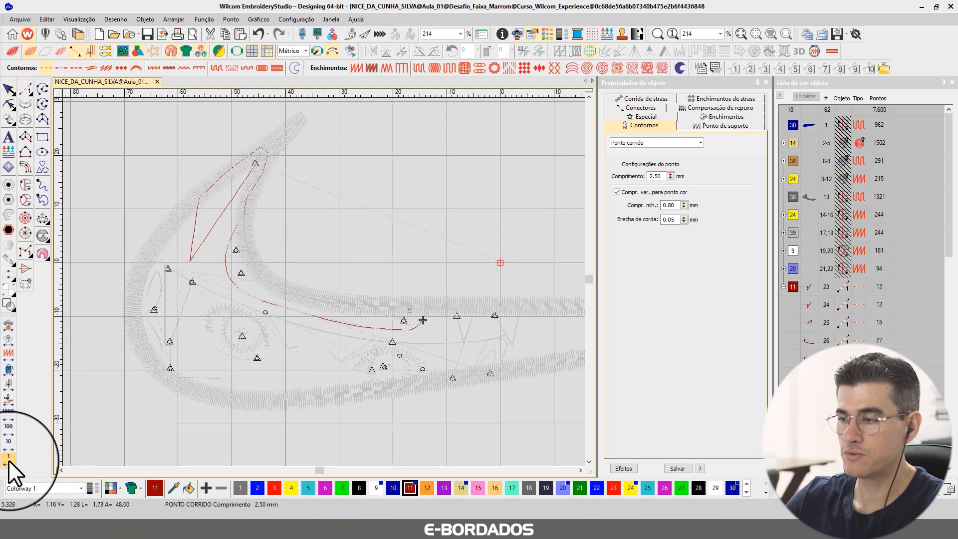
pyautogui.press('Left')
pyautogui.press('Left')
pyautogui.press('Left')
pyautogui.press('Left')
pyautogui.press('Left')
pyautogui.press('Left')
pyautogui.press('Left')
pyautogui.press('Left')
pyautogui.press('Left')
pyautogui.press('Left')
pyautogui.press('Left')
pyautogui.press('Left')
pyautogui.press('Left')
pyautogui.press('Left')
pyautogui.press('Left')
pyautogui.press('Left')
pyautogui.press('Left')
pyautogui.press('Left')
pyautogui.press('Left')
pyautogui.press('Left')
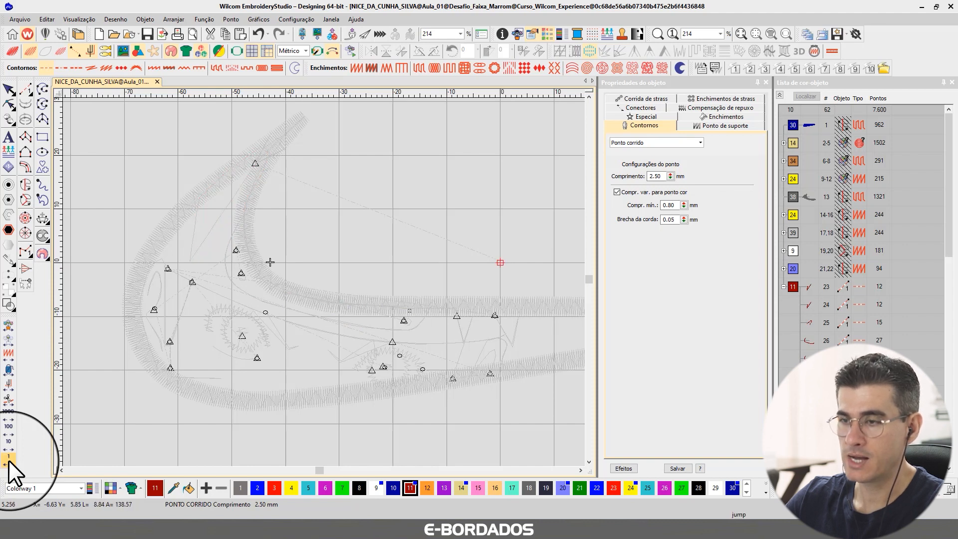
# - Travel forward stitch by stitch through objects 23 and 24 and the tip connector to check the path into the long curve
pyautogui.press('Right')
pyautogui.press('Right')
pyautogui.press('Right')
pyautogui.press('Right')
pyautogui.press('Right')
pyautogui.press('Right')
pyautogui.press('Right')
pyautogui.press('Right')
pyautogui.press('Right')
pyautogui.press('Right')
pyautogui.press('Right')
pyautogui.press('Right')
pyautogui.press('Right')
pyautogui.press('Right')
pyautogui.press('Right')
pyautogui.press('Right')
pyautogui.press('Right')
pyautogui.press('Right')
pyautogui.press('Right')
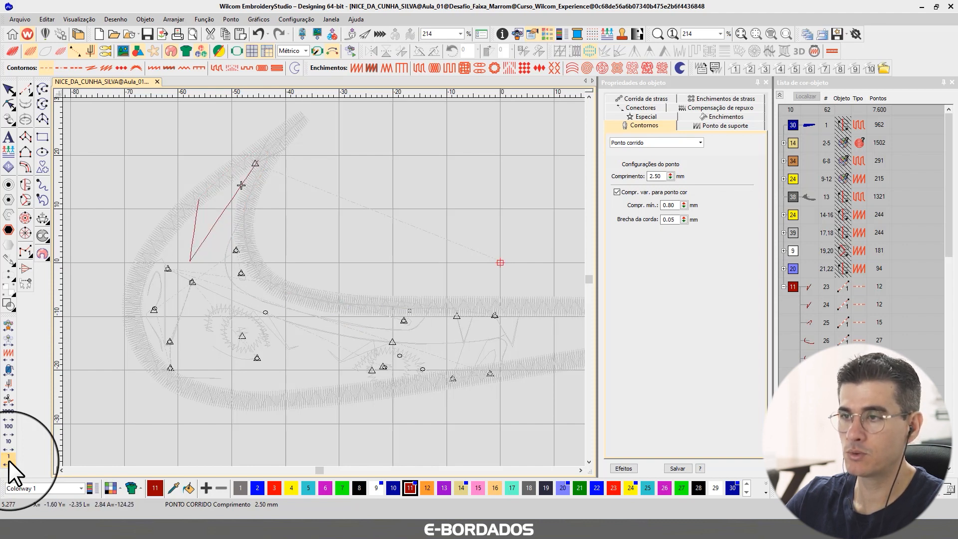
pyautogui.press('Right')
pyautogui.press('Right')
pyautogui.press('Right')
pyautogui.press('Right')
pyautogui.press('Right')
pyautogui.press('Right')
pyautogui.press('Right')
pyautogui.press('Right')
pyautogui.press('Right')
pyautogui.press('Right')
pyautogui.press('Right')
pyautogui.press('Right')
pyautogui.press('Right')
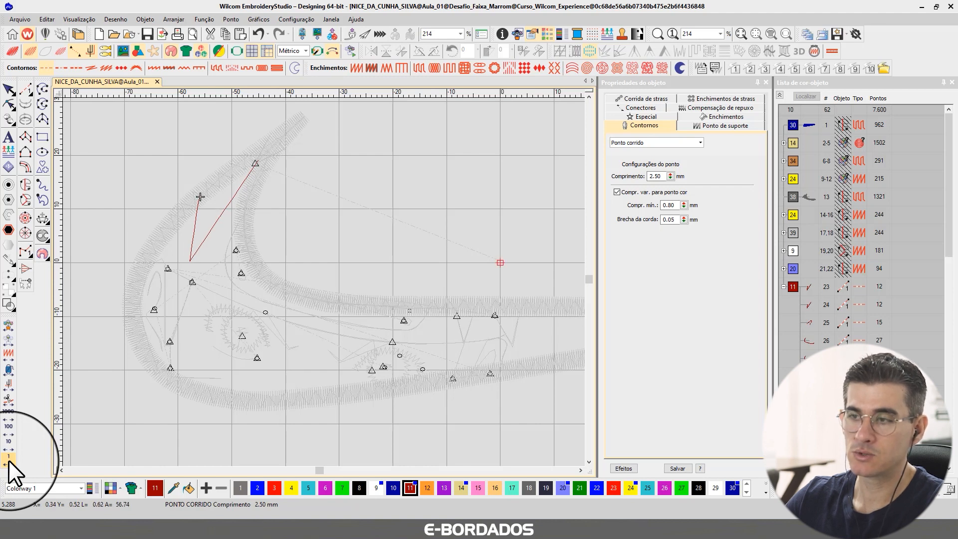
pyautogui.press('Right')
pyautogui.press('Right')
pyautogui.press('Right')
pyautogui.press('Right')
pyautogui.press('Right')
pyautogui.press('Right')
pyautogui.press('Right')
pyautogui.press('Right')
pyautogui.press('Right')
pyautogui.press('Right')
pyautogui.press('Right')
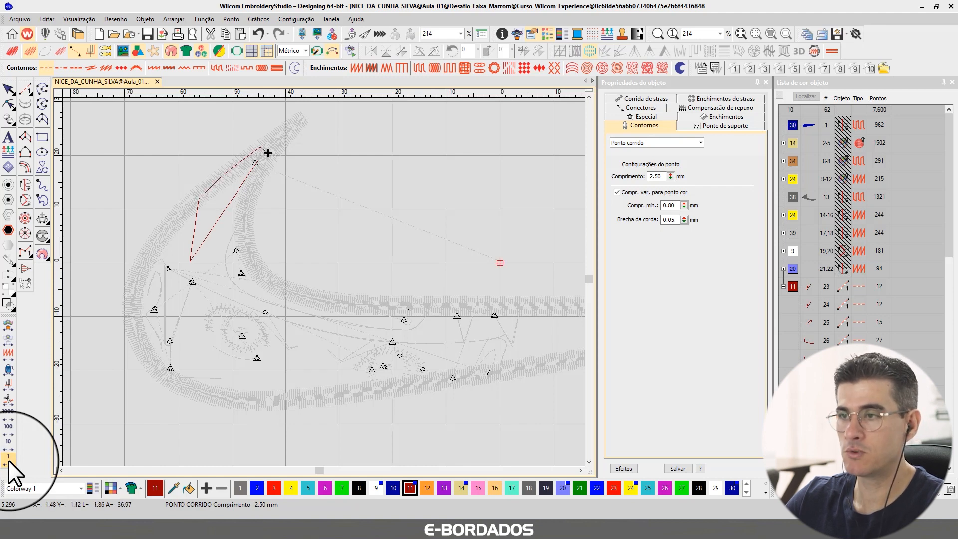
pyautogui.press('Right')
pyautogui.press('Right')
pyautogui.press('Right')
pyautogui.press('Right')
pyautogui.press('Right')
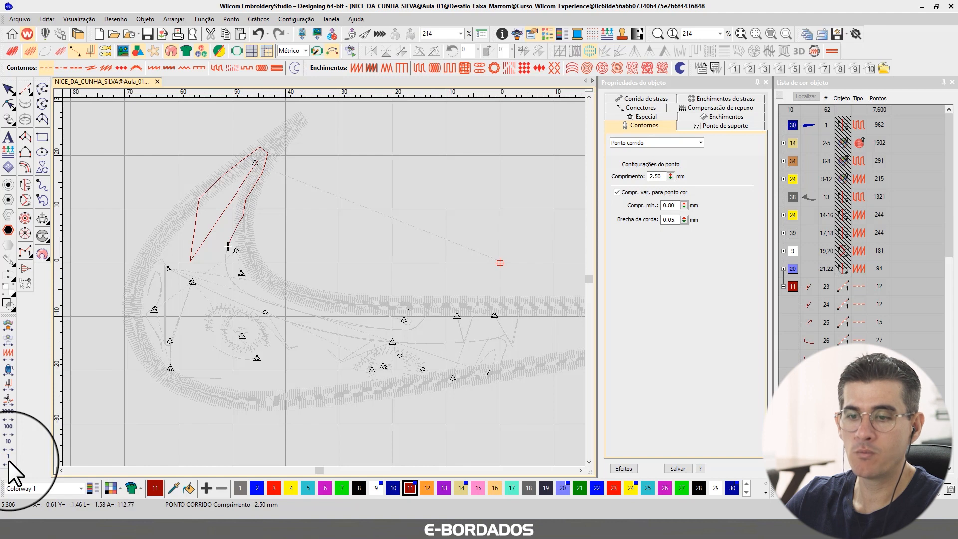
# - Travel forward stitch by stitch along the long inner curve, out and back, and onto the connector inside the satin border
pyautogui.press('Right')
pyautogui.press('Right')
pyautogui.press('Right')
pyautogui.press('Right')
pyautogui.press('Right')
pyautogui.press('Right')
pyautogui.press('Right')
pyautogui.press('Right')
pyautogui.press('Right')
pyautogui.press('Right')
pyautogui.press('Right')
pyautogui.press('Right')
pyautogui.press('Right')
pyautogui.press('Right')
pyautogui.press('Right')
pyautogui.press('Right')
pyautogui.press('Right')
pyautogui.press('Right')
pyautogui.press('Right')
pyautogui.press('Right')
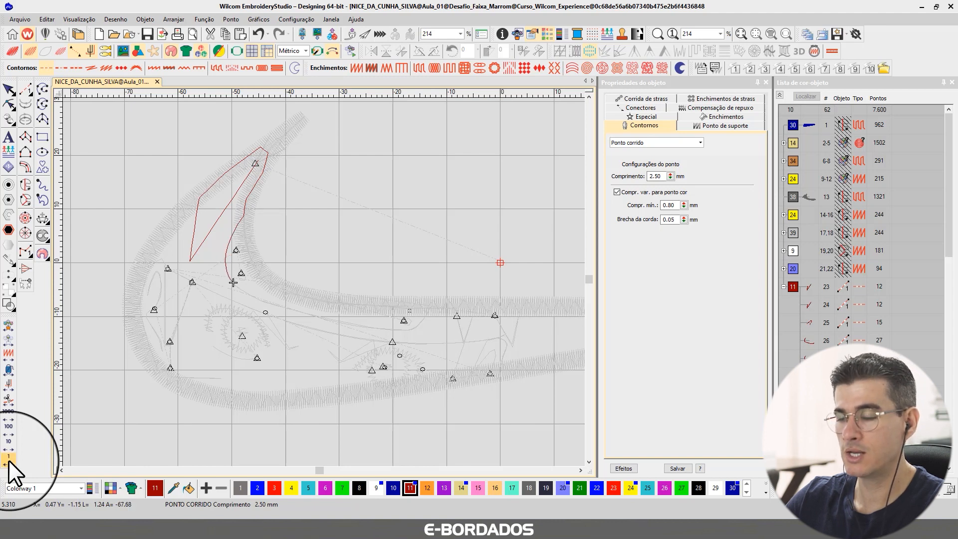
pyautogui.press('Right')
pyautogui.press('Right')
pyautogui.press('Right')
pyautogui.press('Right')
pyautogui.press('Right')
pyautogui.press('Right')
pyautogui.press('Right')
pyautogui.press('Right')
pyautogui.press('Right')
pyautogui.press('Right')
pyautogui.press('Right')
pyautogui.press('Right')
pyautogui.press('Right')
pyautogui.press('Right')
pyautogui.press('Right')
pyautogui.press('Right')
pyautogui.press('Right')
pyautogui.press('Right')
pyautogui.press('Right')
pyautogui.press('Right')
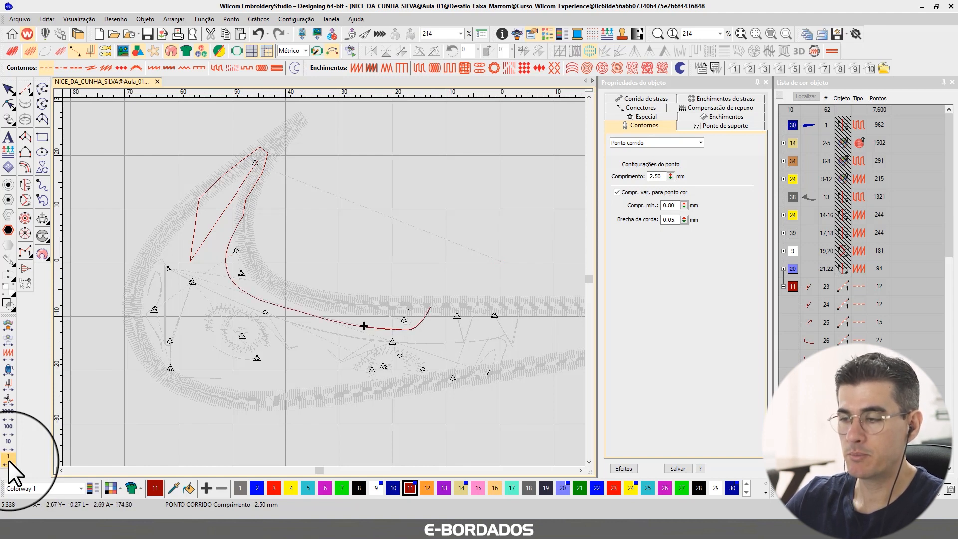
pyautogui.press('Right')
pyautogui.press('Right')
pyautogui.press('Right')
pyautogui.press('Right')
pyautogui.press('Right')
pyautogui.press('Right')
pyautogui.press('Right')
pyautogui.press('Right')
pyautogui.press('Right')
pyautogui.press('Right')
pyautogui.press('Right')
pyautogui.press('Right')
pyautogui.press('Right')
pyautogui.press('Right')
pyautogui.press('Right')
pyautogui.press('Right')
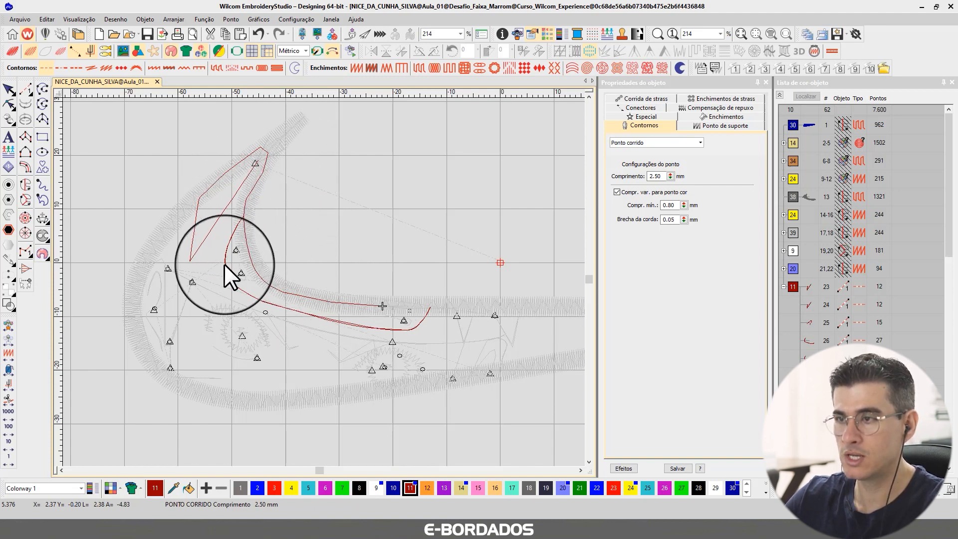
# - Travel forward stitch by stitch through the rest of the border connector and the first V shape to the jump toward the second V
pyautogui.click(13, 461)
pyautogui.click(13, 461)
pyautogui.click(13, 460)
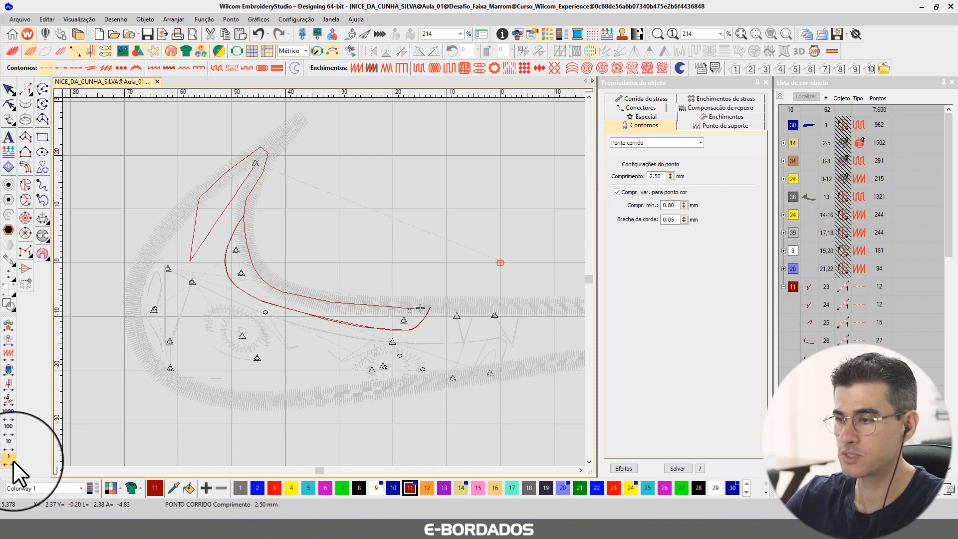
pyautogui.click(13, 460)
pyautogui.click(13, 460)
pyautogui.click(13, 460)
pyautogui.click(13, 460)
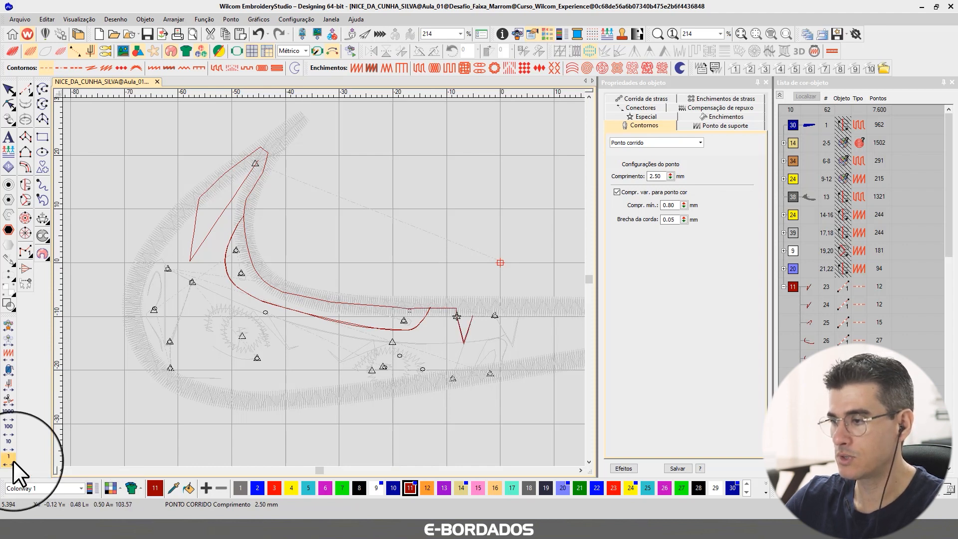
pyautogui.click(13, 460)
pyautogui.click(13, 460)
pyautogui.click(13, 460)
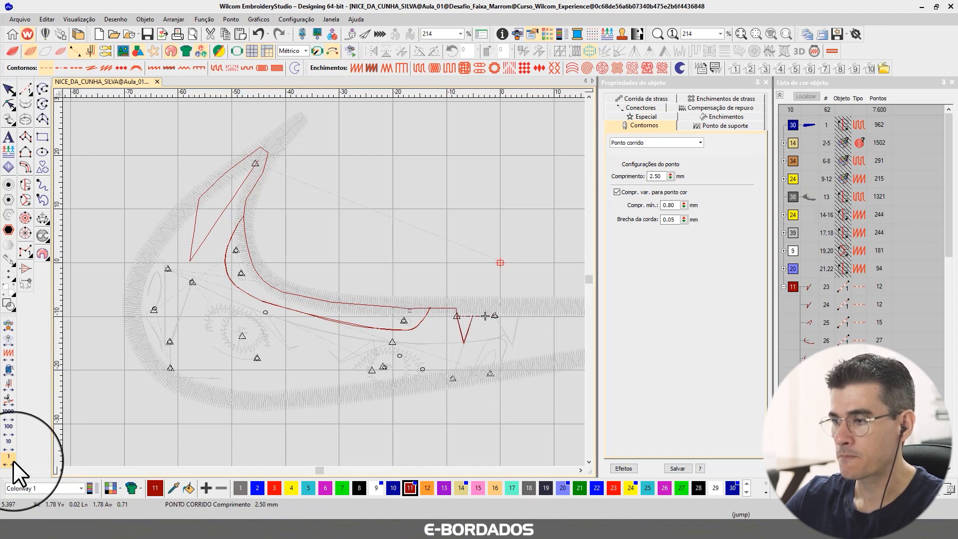
# - After the first V shape's last stitch, digitize a straight running-stitch connector inside the satin border to the start of the second V
pyautogui.rightClick(13, 460)
pyautogui.rightClick(13, 460)
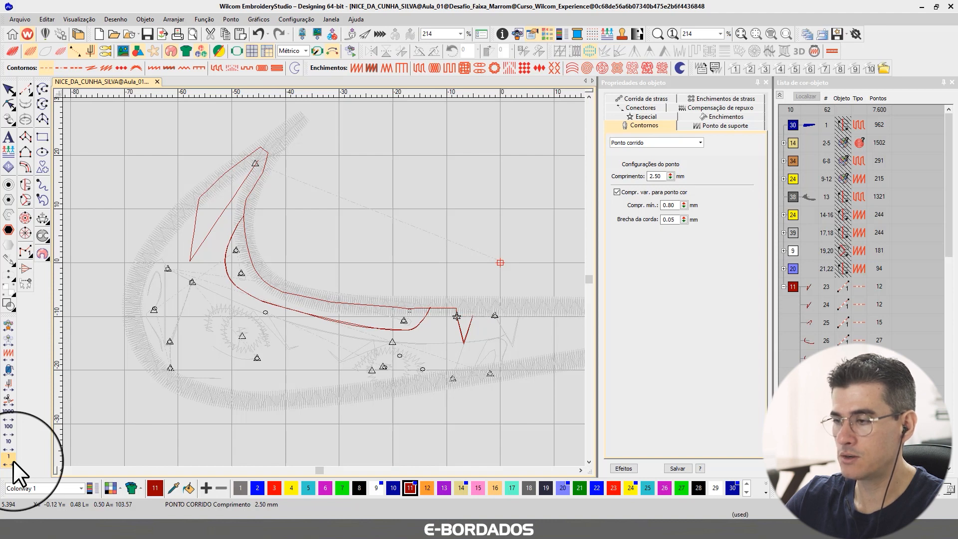
pyautogui.click(13, 460)
pyautogui.click(13, 460)
pyautogui.click(31, 89)
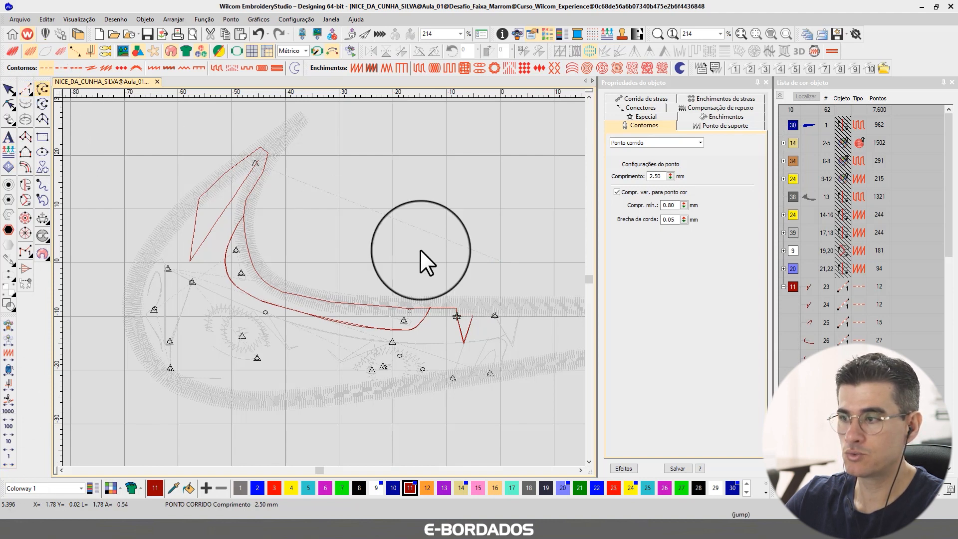
pyautogui.click(458, 308)
pyautogui.click(492, 309)
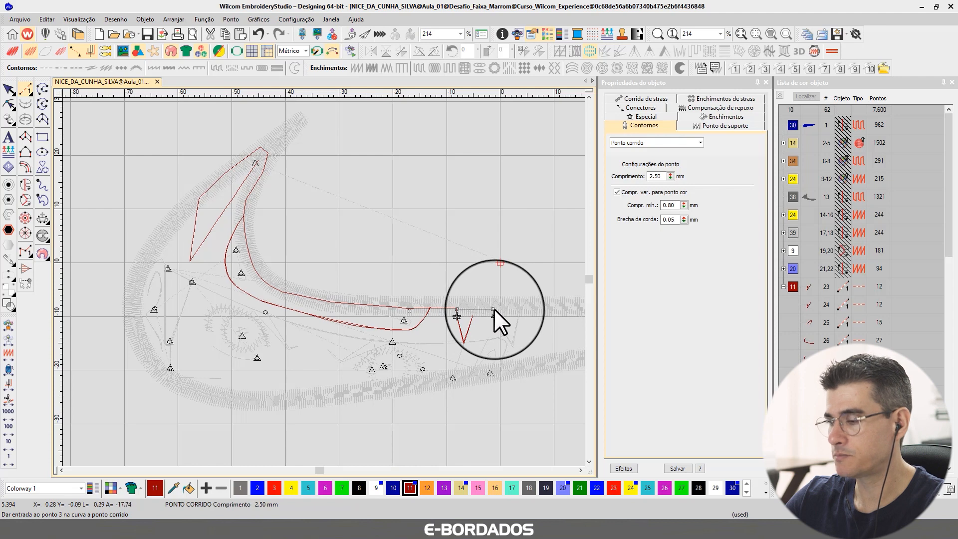
pyautogui.press('Return')
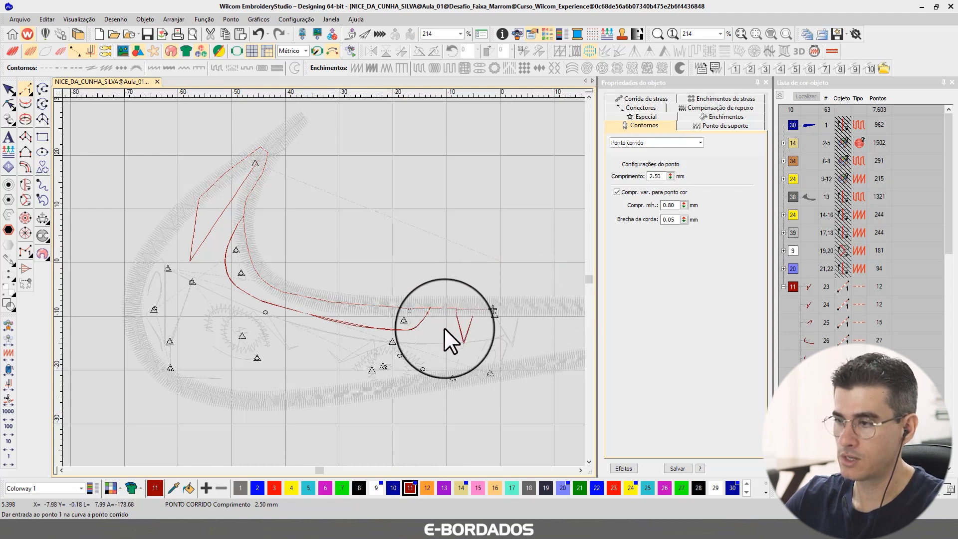
pyautogui.click(9, 89)
pyautogui.click(341, 254)
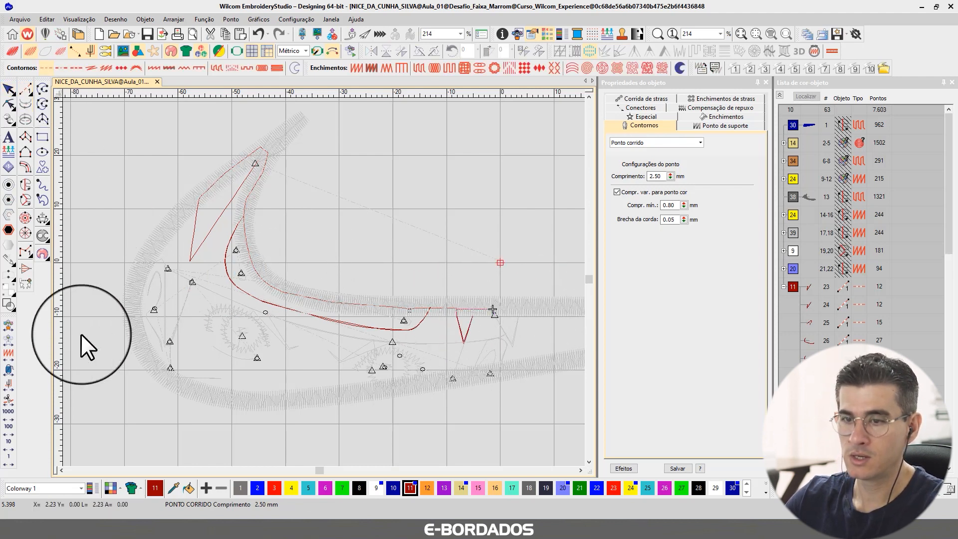
# - Travel forward stitch by stitch through the second V shape to check where it starts and ends
pyautogui.rightClick(11, 459)
pyautogui.rightClick(10, 459)
pyautogui.rightClick(11, 459)
pyautogui.rightClick(10, 459)
pyautogui.rightClick(10, 459)
pyautogui.rightClick(10, 460)
pyautogui.rightClick(11, 459)
pyautogui.rightClick(11, 459)
pyautogui.rightClick(10, 460)
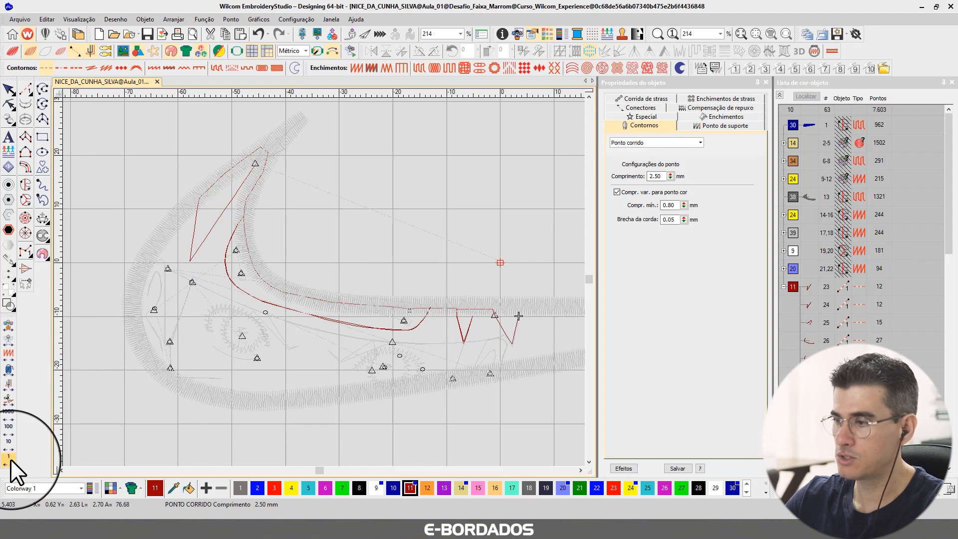
pyautogui.rightClick(10, 460)
pyautogui.rightClick(11, 460)
pyautogui.rightClick(11, 459)
pyautogui.rightClick(10, 460)
pyautogui.click(11, 459)
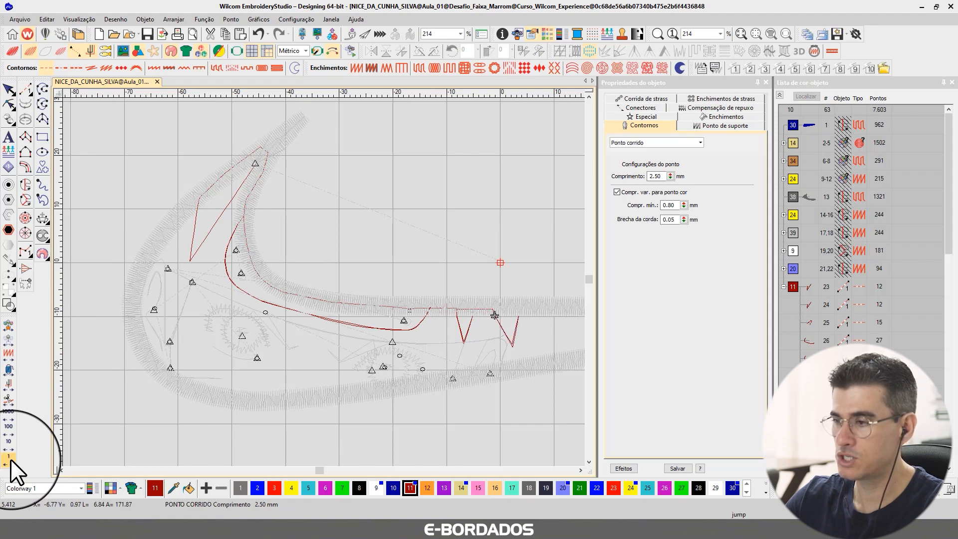
pyautogui.click(11, 460)
# - Follow the stitch path across the jump from the second V shape to the next object near the design's rounded end
pyautogui.rightClick(11, 459)
pyautogui.rightClick(10, 460)
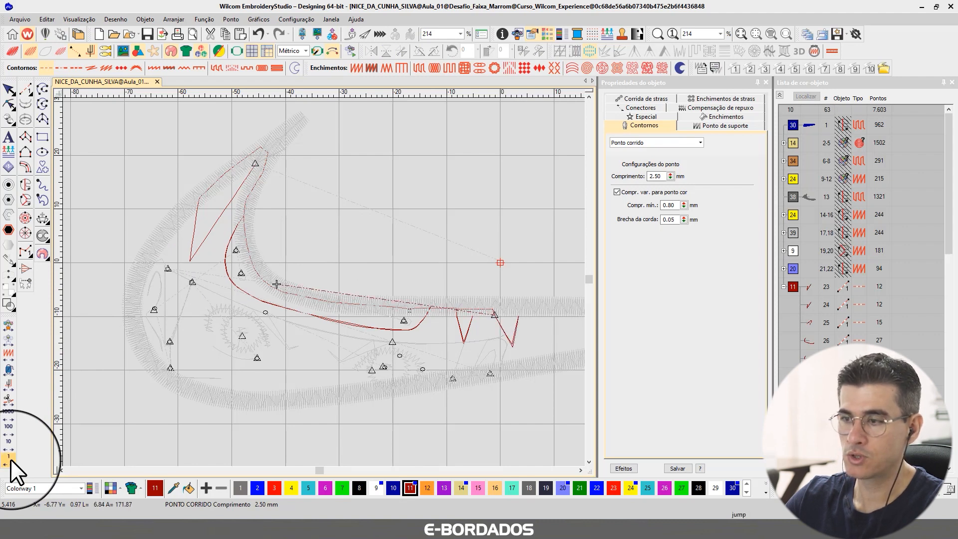
pyautogui.rightClick(10, 459)
pyautogui.rightClick(10, 459)
pyautogui.rightClick(10, 459)
pyautogui.rightClick(11, 459)
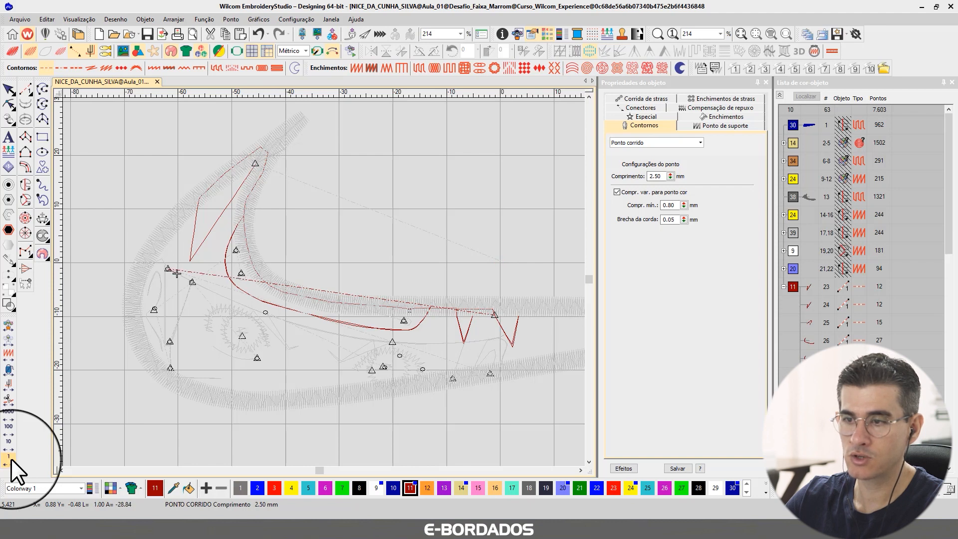
pyautogui.rightClick(11, 459)
# - Travel back across the jump to the second V shape and recheck its final stitches
pyautogui.click(11, 459)
pyautogui.click(11, 459)
pyautogui.click(11, 459)
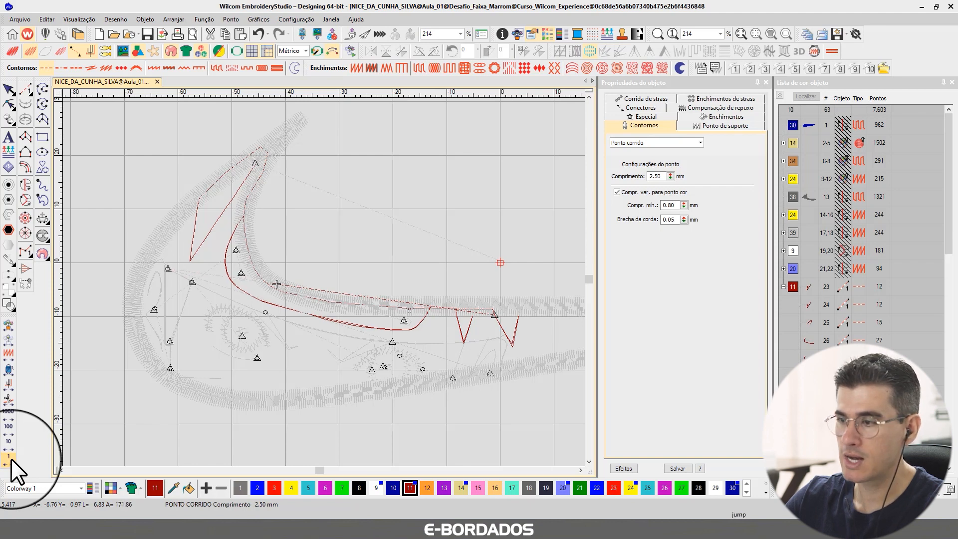
pyautogui.click(11, 459)
pyautogui.click(11, 459)
pyautogui.click(11, 459)
pyautogui.click(11, 459)
pyautogui.click(11, 459)
pyautogui.click(11, 459)
pyautogui.click(11, 459)
pyautogui.click(11, 459)
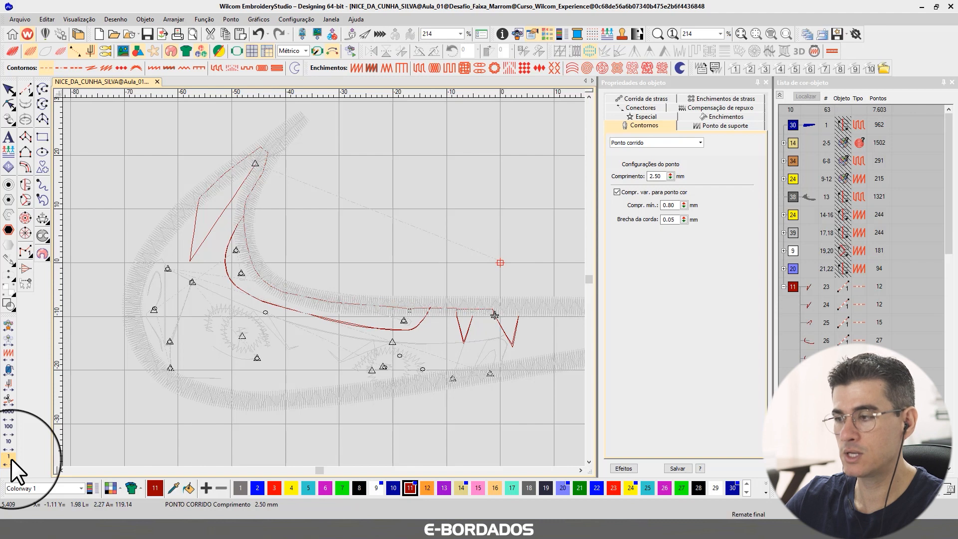
pyautogui.rightClick(11, 459)
pyautogui.rightClick(11, 459)
pyautogui.rightClick(11, 459)
pyautogui.rightClick(11, 460)
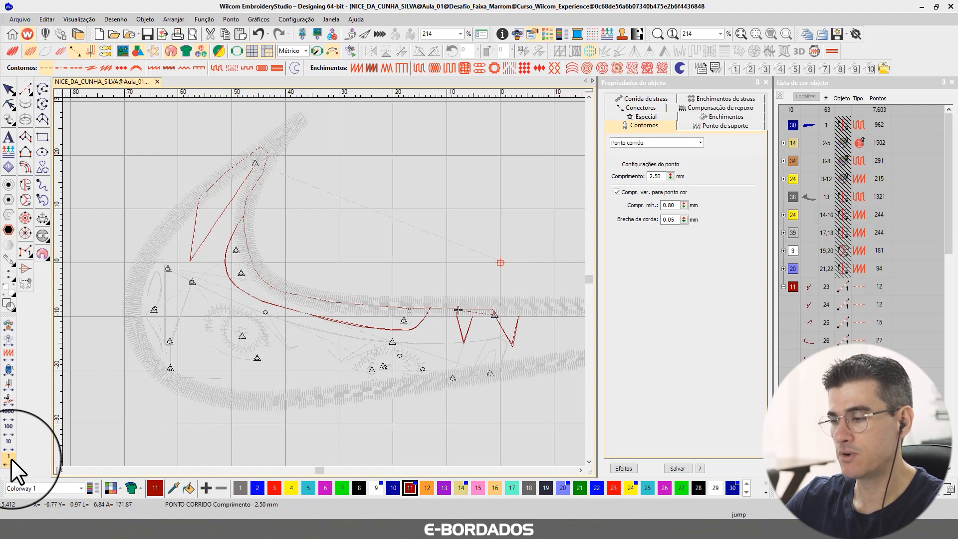
pyautogui.click(10, 459)
pyautogui.click(11, 459)
pyautogui.click(11, 460)
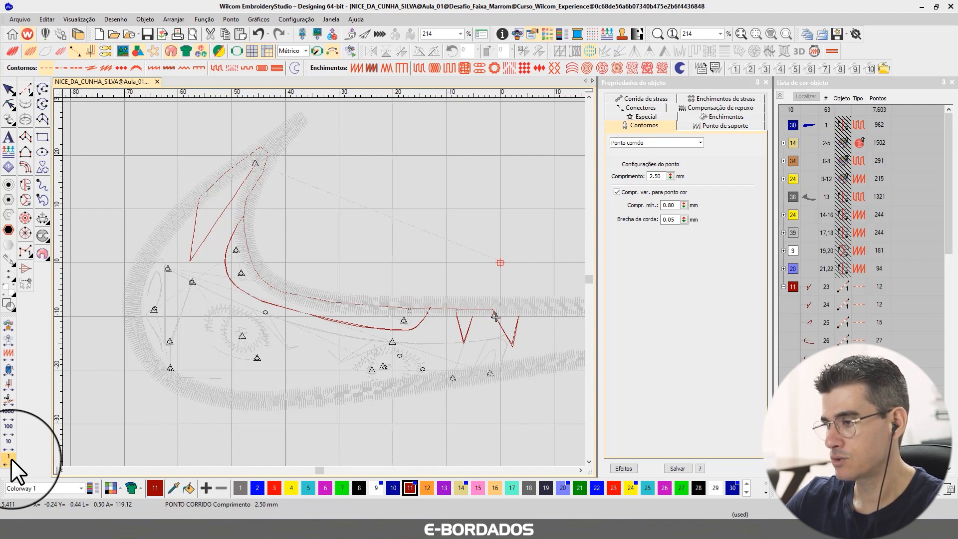
pyautogui.click(11, 459)
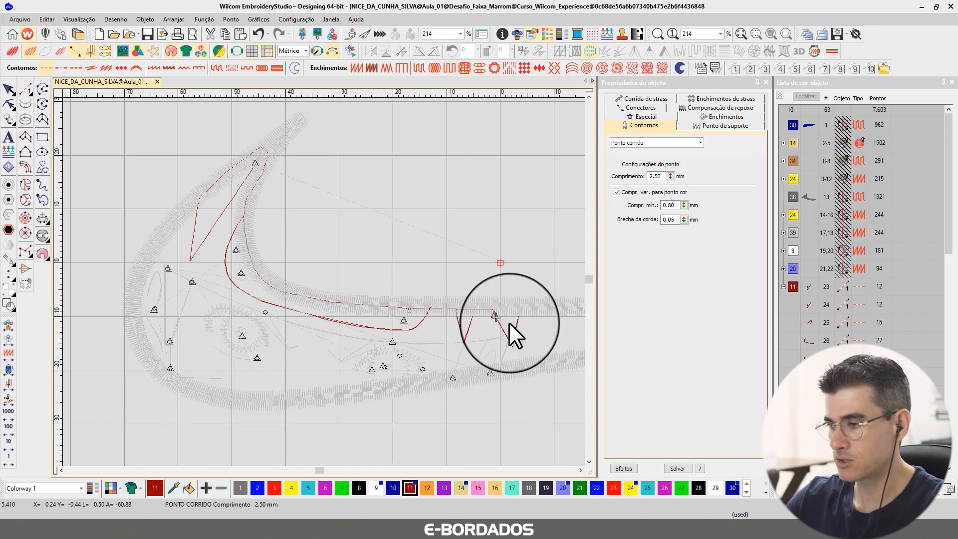
# - Reshape object 33 in the second V, aligning its lower vertex and upper right point with the overlapping V line
pyautogui.scroll(3, 508, 322)
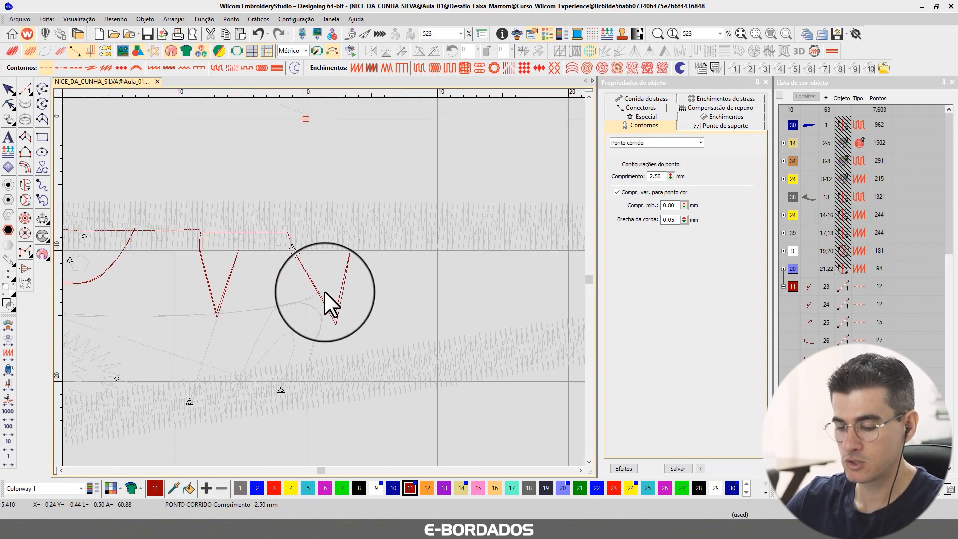
pyautogui.scroll(1, 327, 289)
pyautogui.scroll(2, 324, 282)
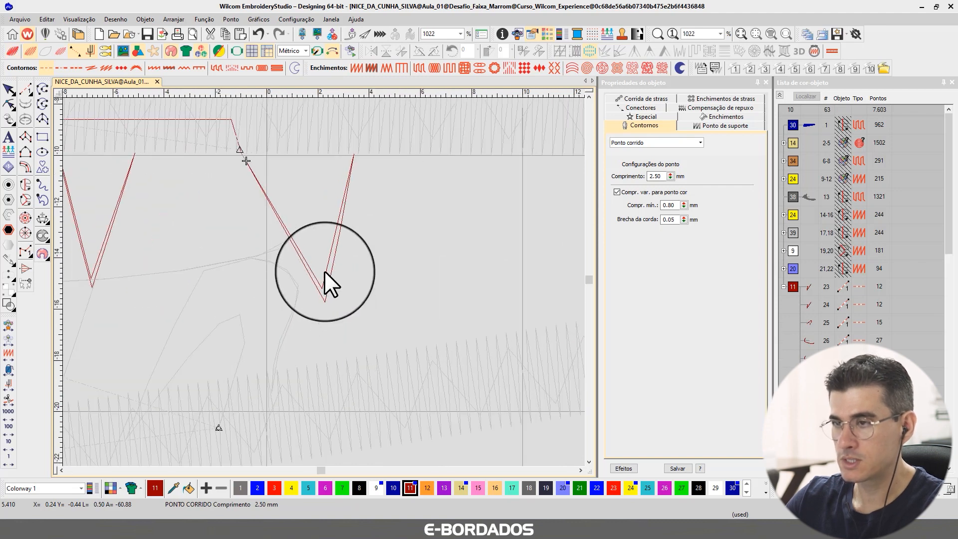
pyautogui.click(8, 104)
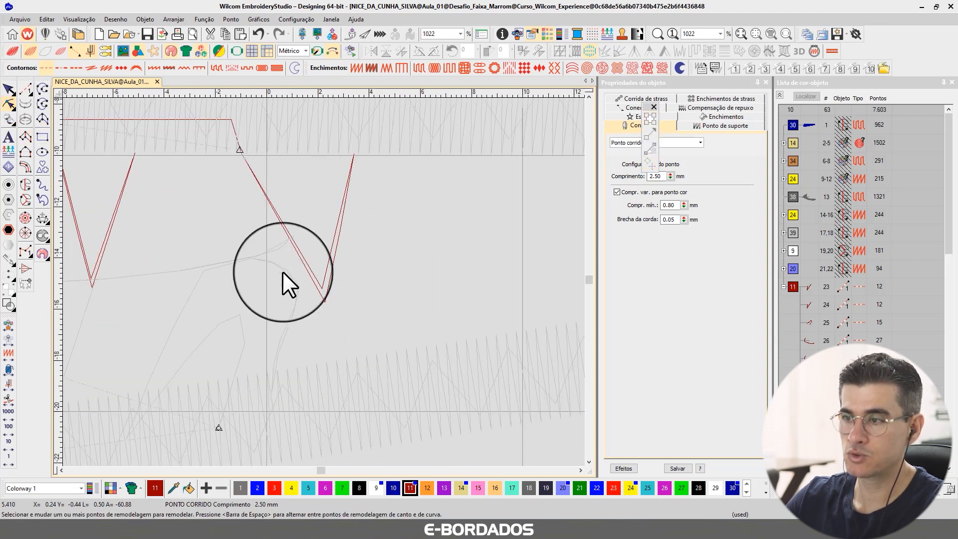
pyautogui.click(320, 297)
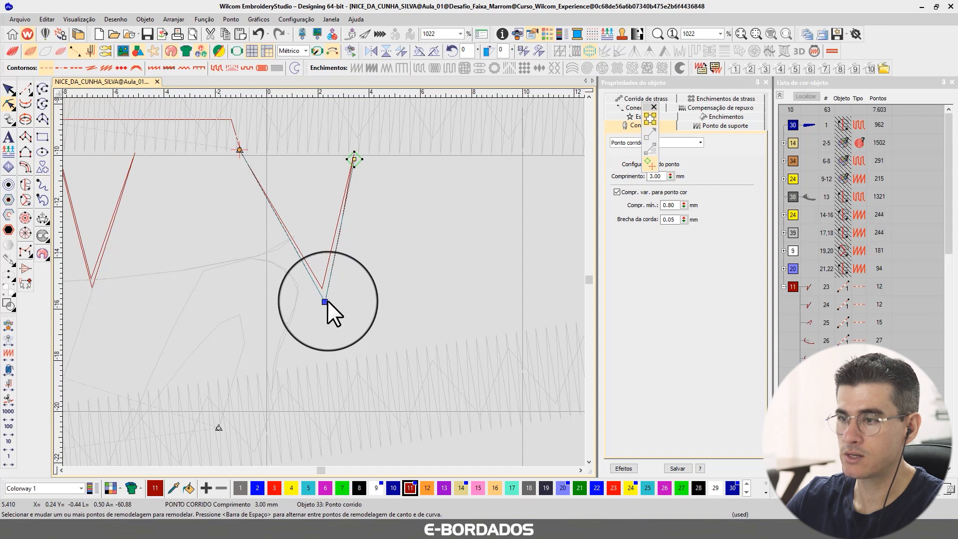
pyautogui.moveTo(326, 302); pyautogui.dragTo(323, 288)
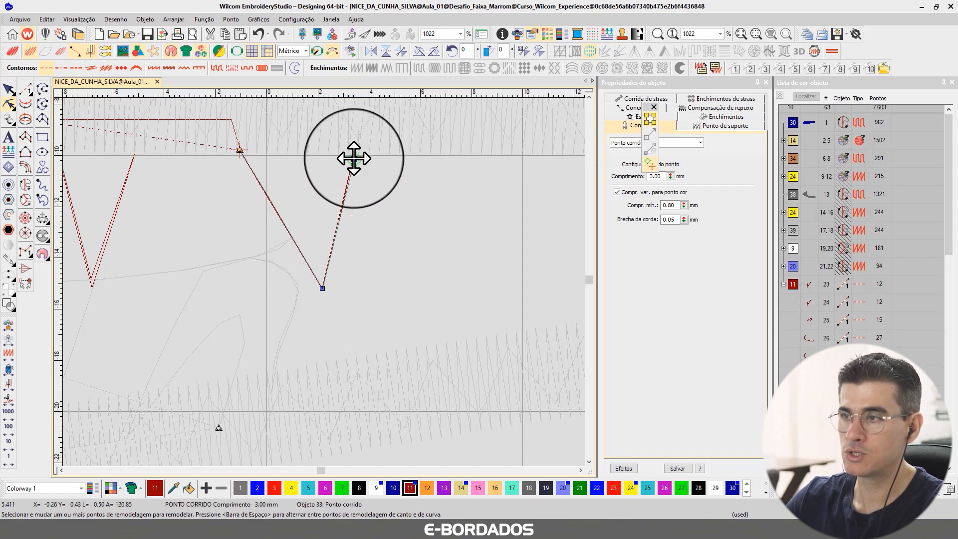
pyautogui.click(354, 154)
# - Reshape object 29 in the first V so its lower vertex coincides with the tip of the overlapping V line
pyautogui.click(96, 156)
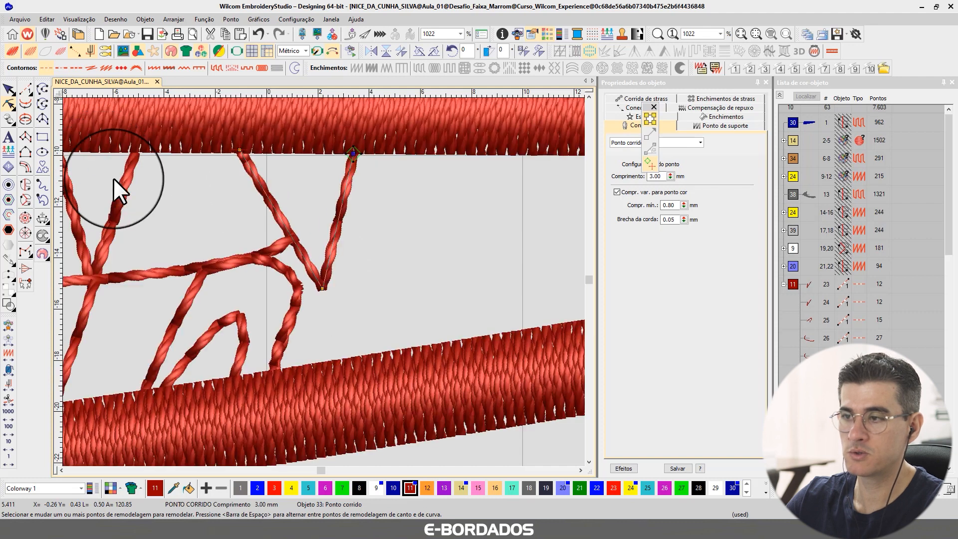
pyautogui.scroll(2, 95, 271)
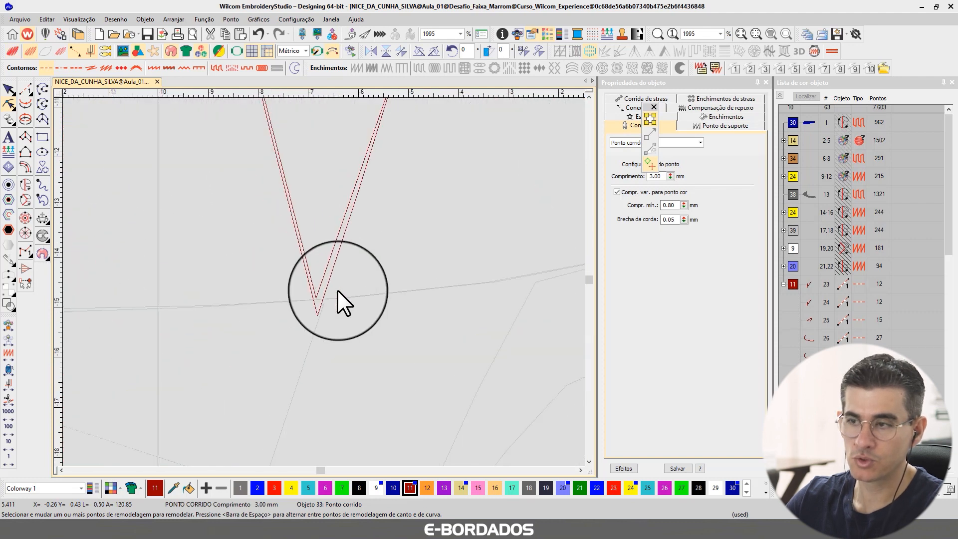
pyautogui.moveTo(317, 298); pyautogui.dragTo(318, 315)
pyautogui.scroll(-2, 320, 301)
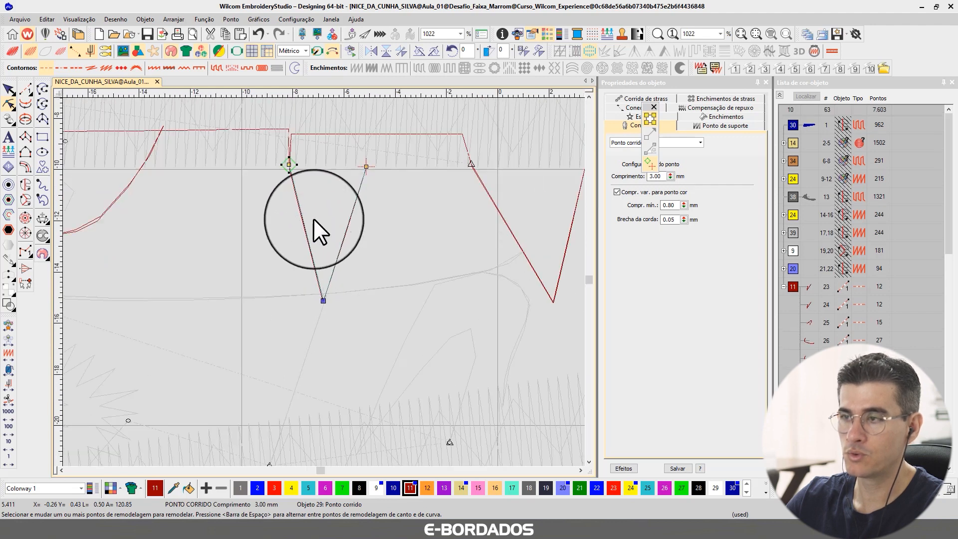
# - Examine the overlapping passes of the long inner curve and open object 26 for reshaping to see its nodes
pyautogui.scroll(-2, 324, 284)
pyautogui.scroll(1, 198, 300)
pyautogui.scroll(2, 324, 283)
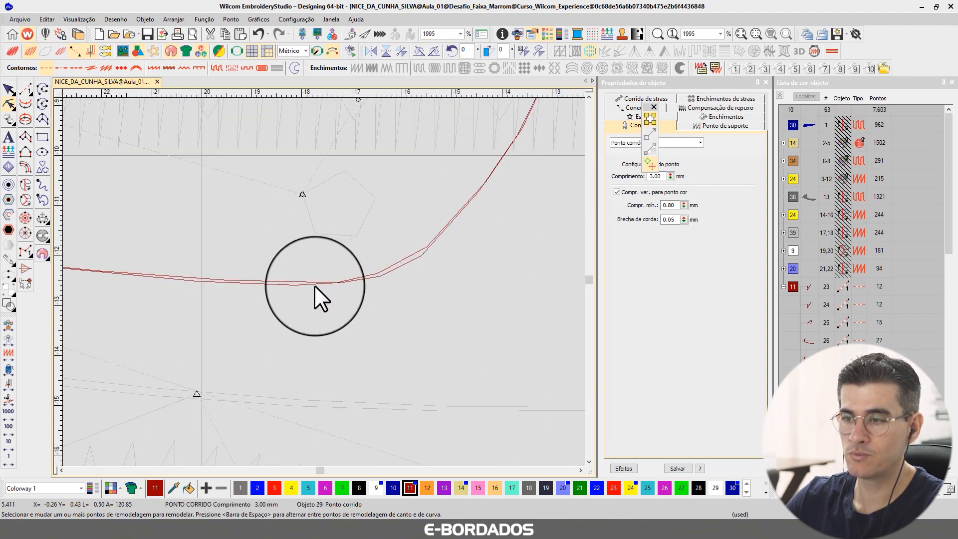
pyautogui.scroll(-6, 324, 281)
pyautogui.scroll(4, 248, 276)
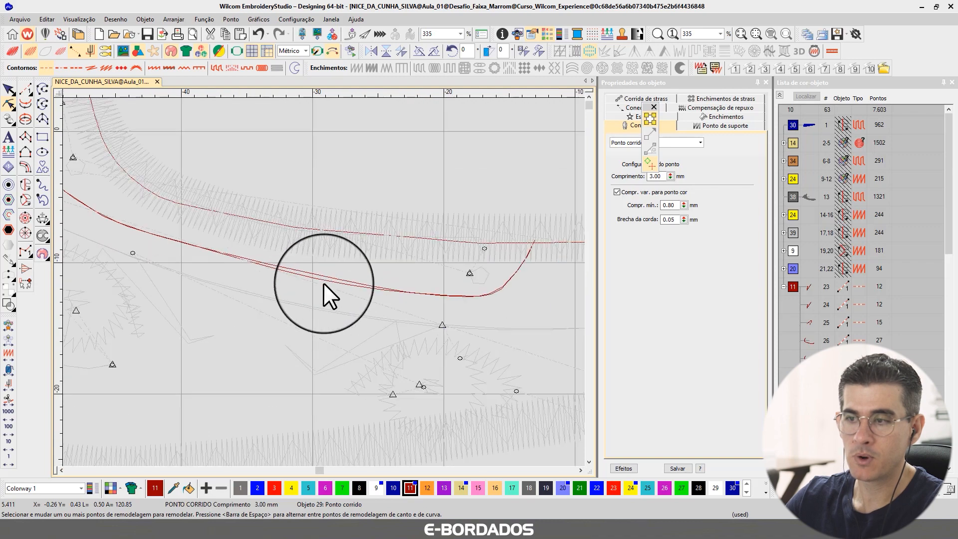
pyautogui.click(315, 264)
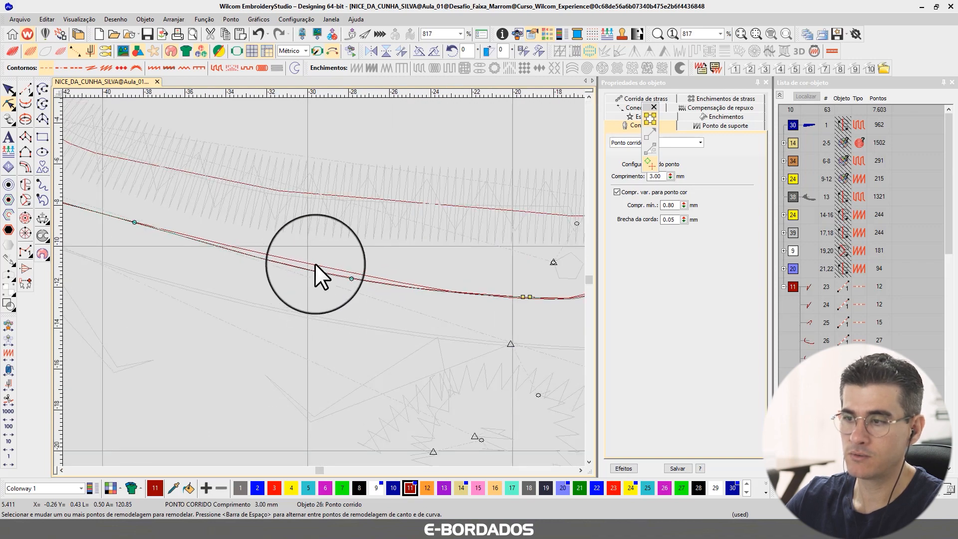
# - Compare the overlapping passes of the long inner curve, objects 26 and 27, where they run apart
pyautogui.click(9, 89)
pyautogui.scroll(-2, 315, 264)
pyautogui.scroll(-6, 324, 282)
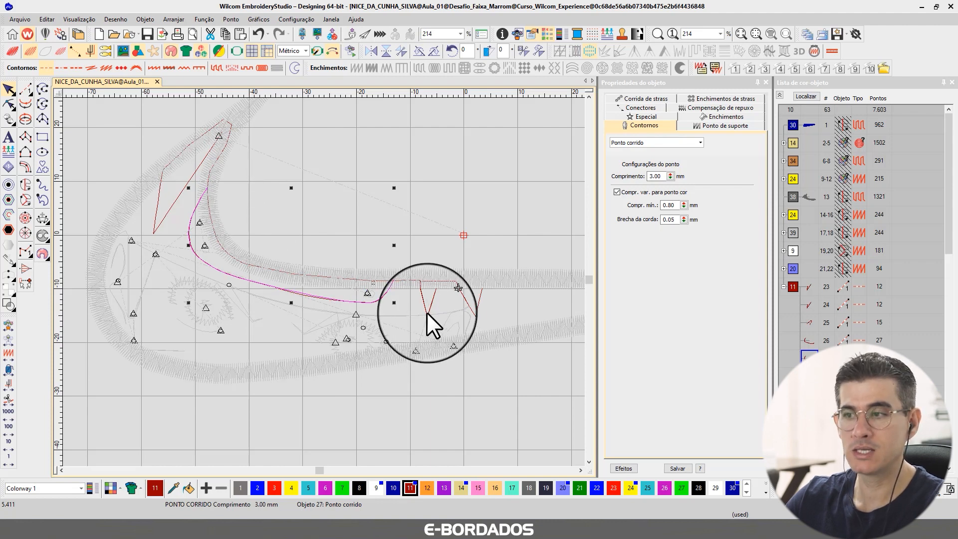
pyautogui.scroll(1, 323, 283)
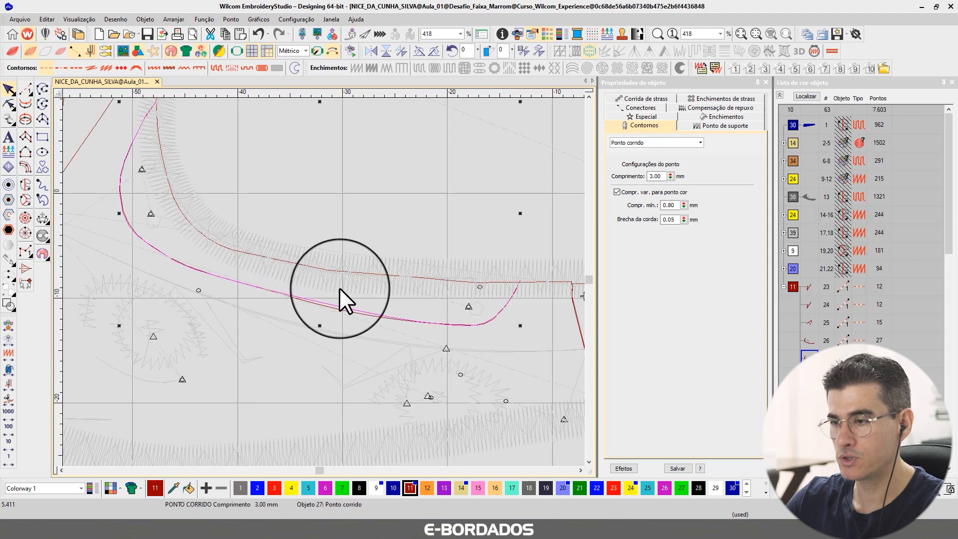
pyautogui.scroll(1, 382, 315)
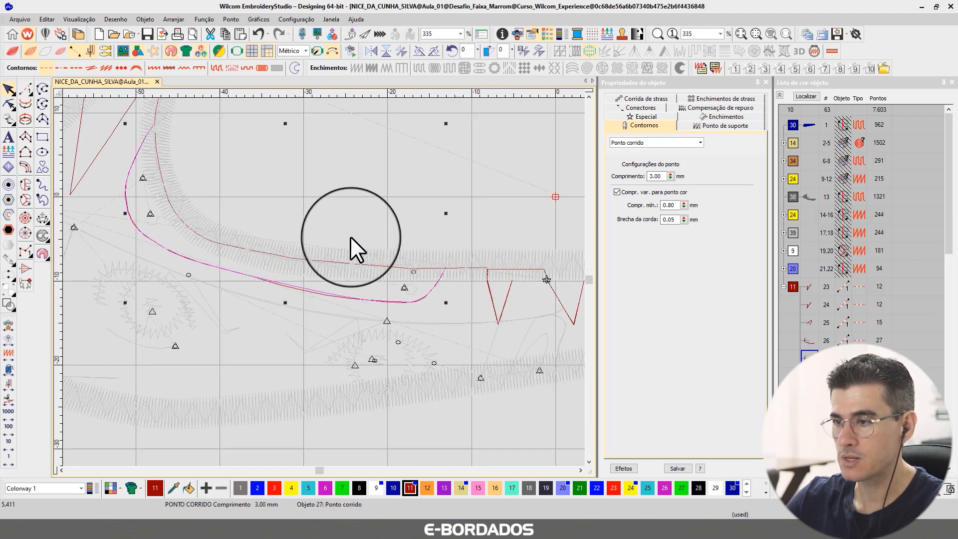
pyautogui.scroll(1, 324, 280)
pyautogui.scroll(1, 324, 280)
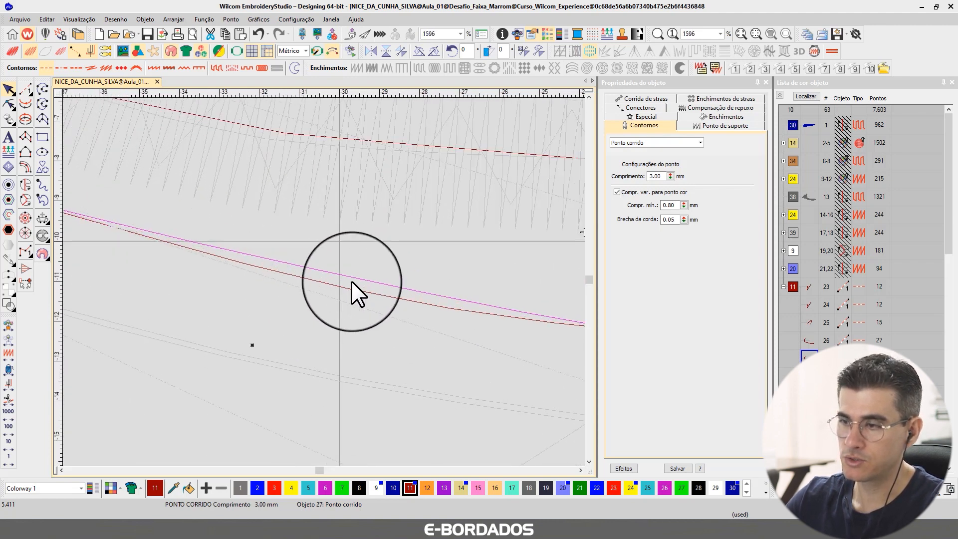
pyautogui.click(342, 283)
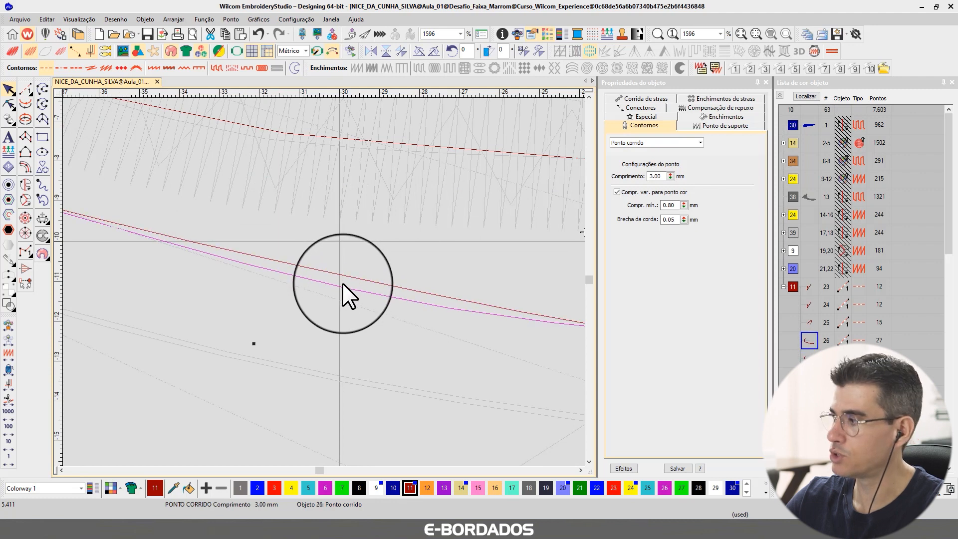
pyautogui.scroll(-2, 329, 281)
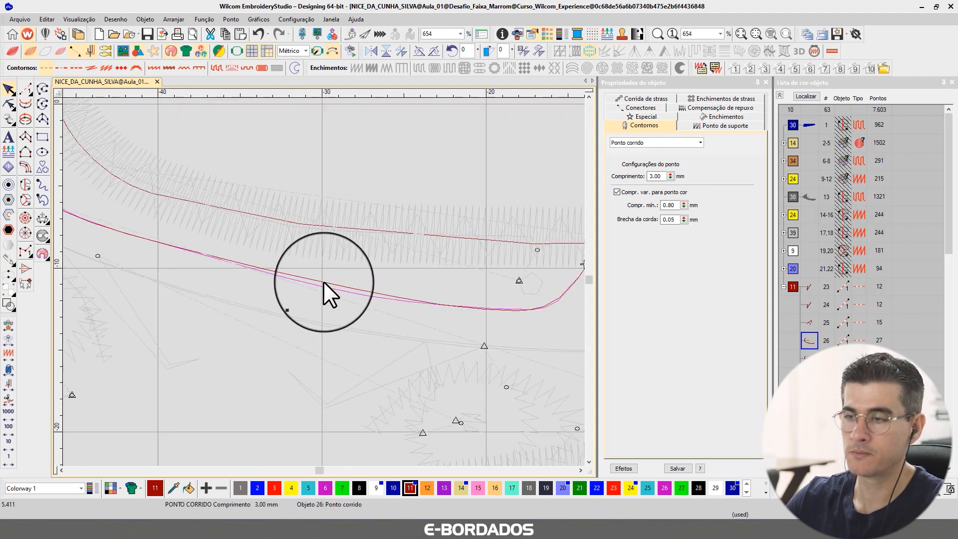
pyautogui.scroll(1, 330, 280)
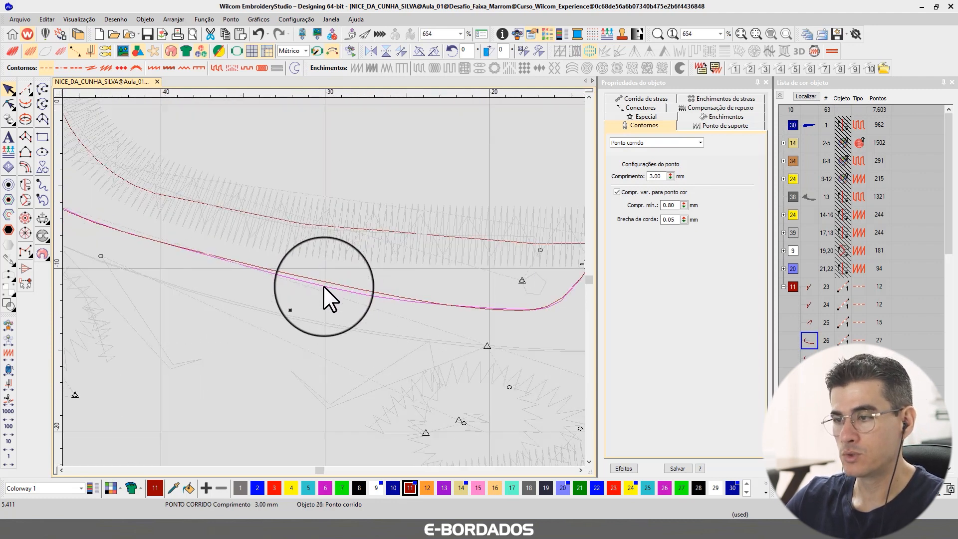
pyautogui.scroll(-1, 324, 286)
# - Travel back through the stitches along the long inner curve into the pointed upper shape, checking the sewing order
pyautogui.click(142, 295)
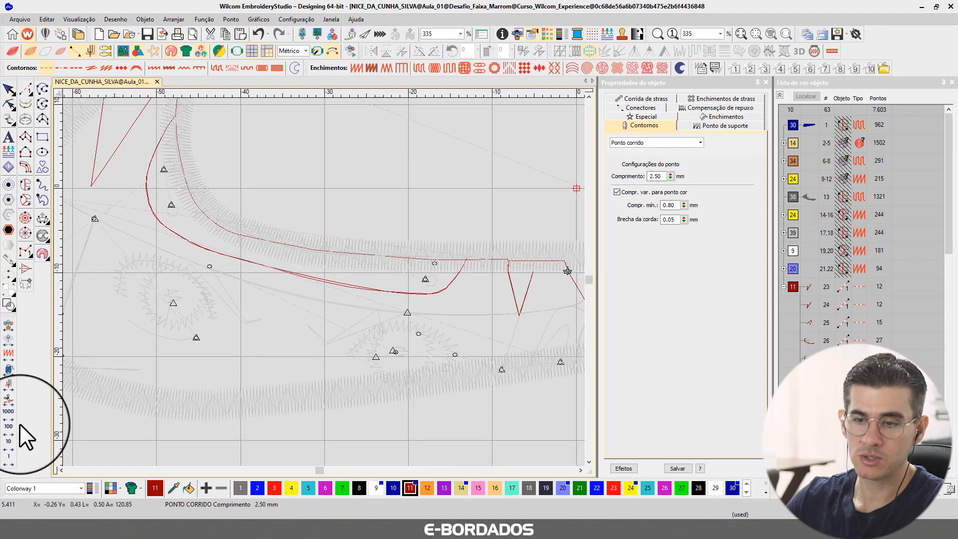
pyautogui.click(9, 444)
pyautogui.click(8, 440)
pyautogui.click(8, 441)
pyautogui.click(8, 440)
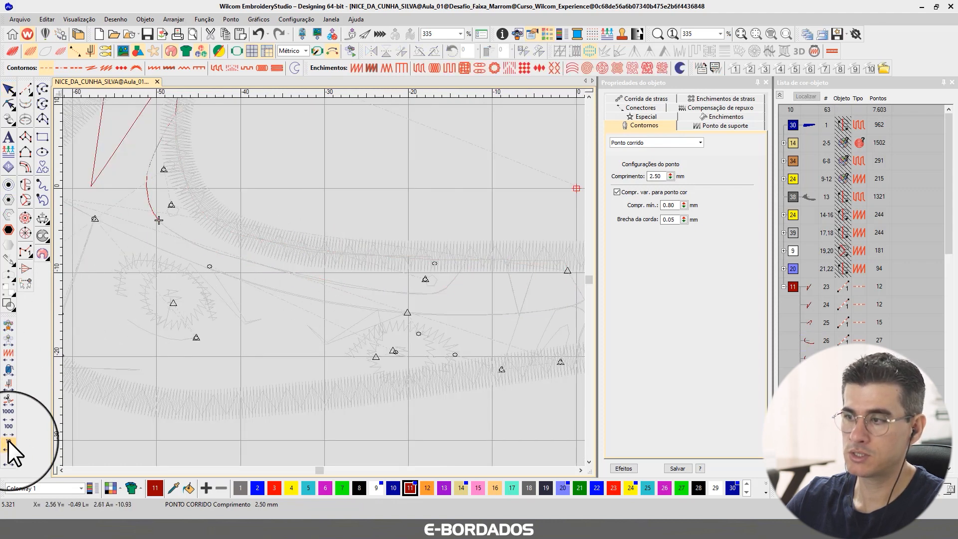
pyautogui.click(8, 440)
pyautogui.click(8, 441)
pyautogui.scroll(-2, 172, 321)
pyautogui.scroll(-1, 390, 157)
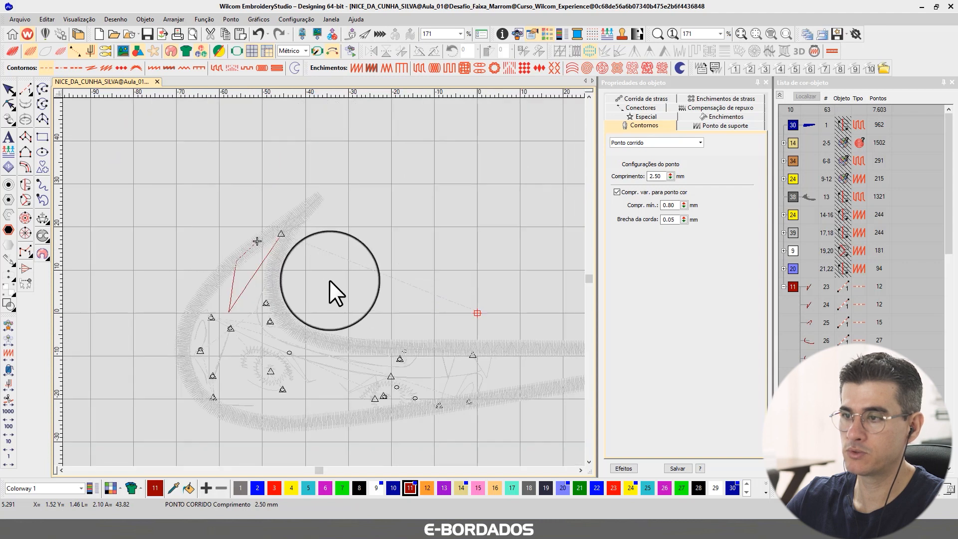
# - Travel forward through the stitches to the right end of the long inner curve, where its return pass begins
pyautogui.scroll(2, 330, 280)
pyautogui.rightClick(10, 445)
pyautogui.rightClick(10, 445)
pyautogui.rightClick(10, 446)
pyautogui.rightClick(10, 446)
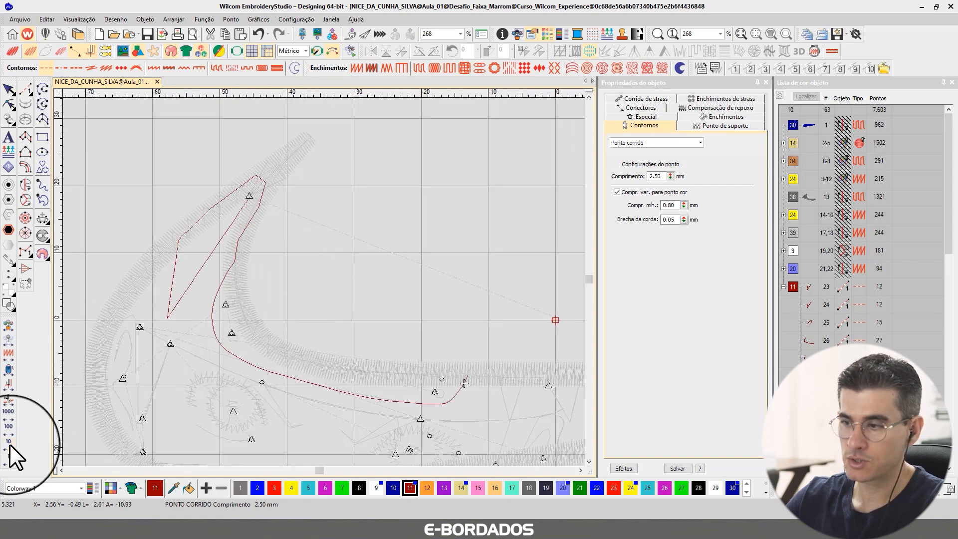
pyautogui.rightClick(10, 446)
pyautogui.click(10, 446)
pyautogui.click(10, 446)
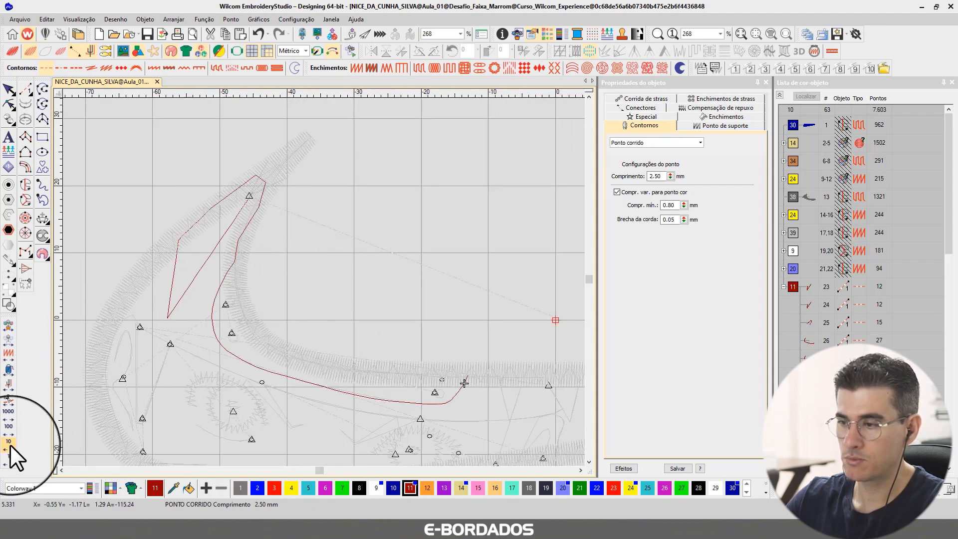
pyautogui.rightClick(10, 445)
# - Delete object 27, the return pass of the long inner curve, and travel stitch by stitch over the jump left behind
pyautogui.click(358, 393)
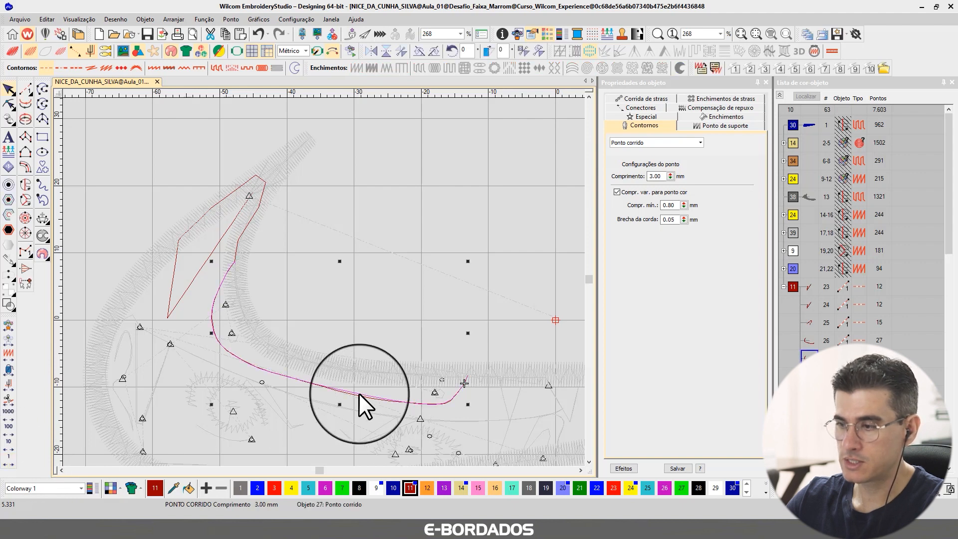
pyautogui.press('Delete')
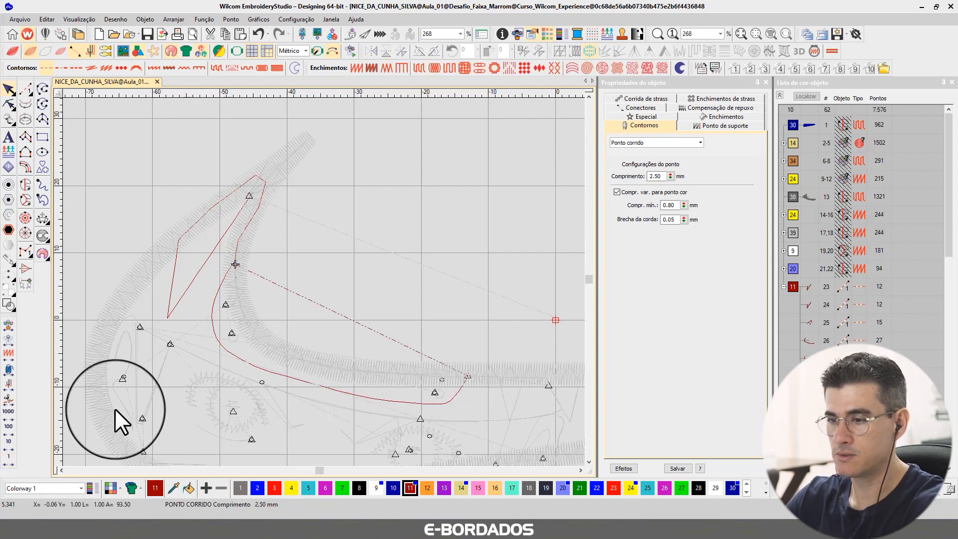
pyautogui.click(11, 460)
pyautogui.click(10, 460)
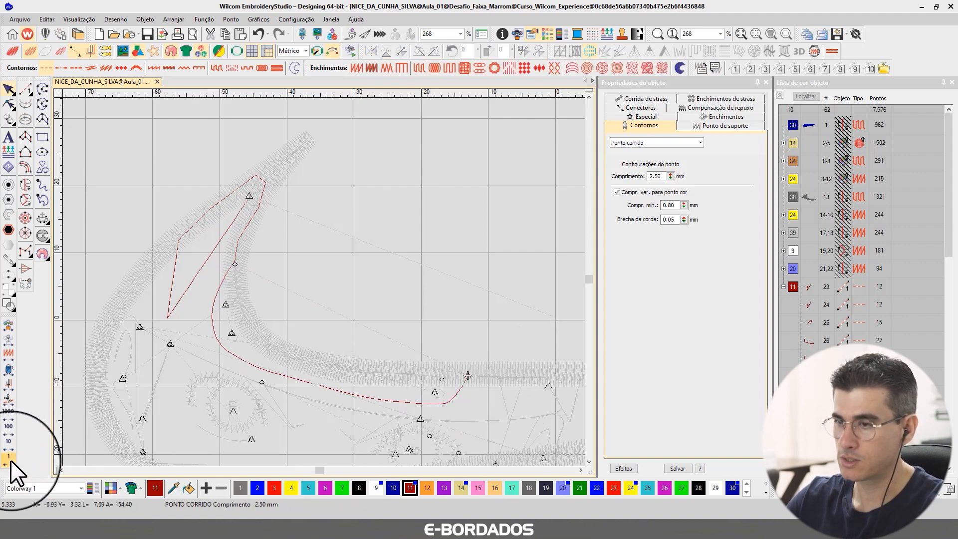
pyautogui.click(10, 460)
pyautogui.click(11, 460)
pyautogui.click(10, 460)
pyautogui.click(11, 460)
pyautogui.click(11, 461)
pyautogui.click(10, 460)
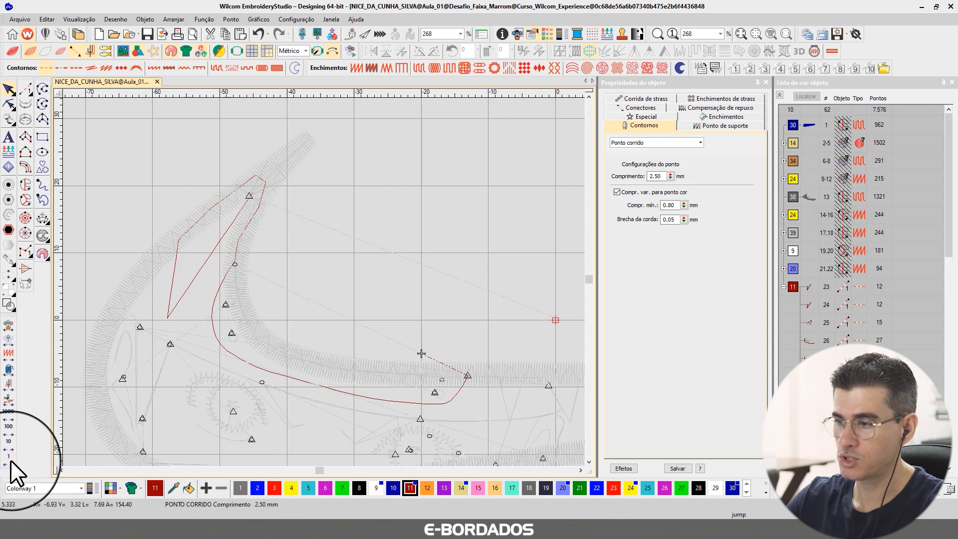
# - Duplicate object 26 as a reversed return pass over the long inner curve and check its start and end points
pyautogui.click(277, 376)
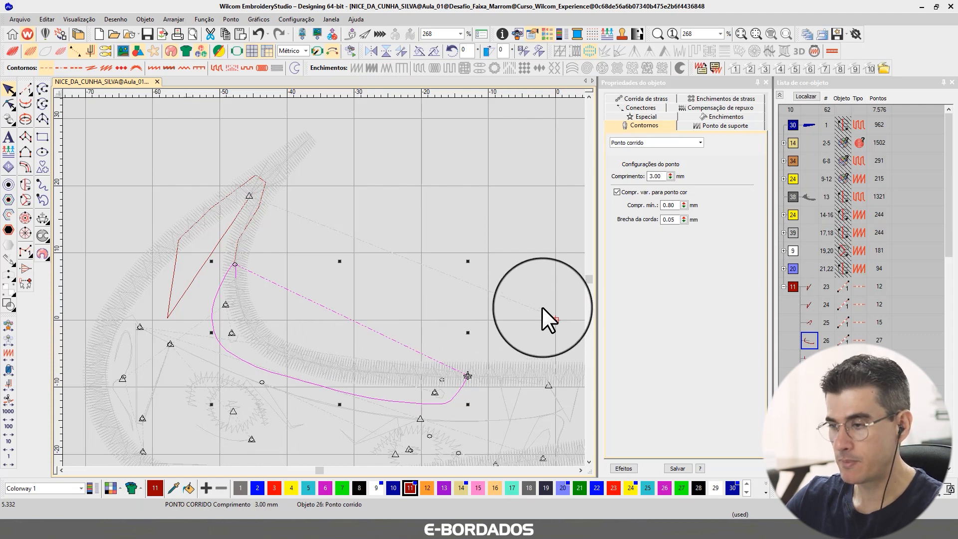
pyautogui.hotkey('ctrl', 'd')
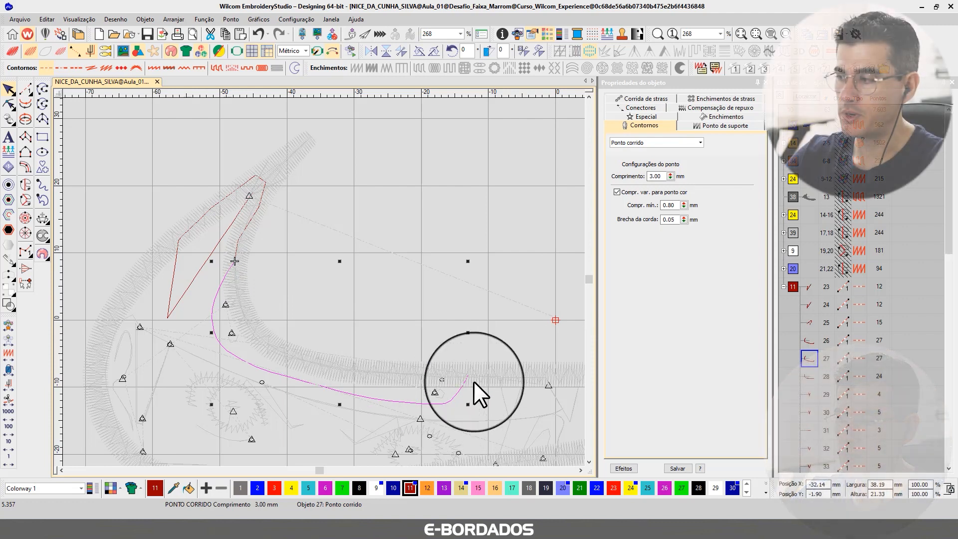
pyautogui.click(809, 341)
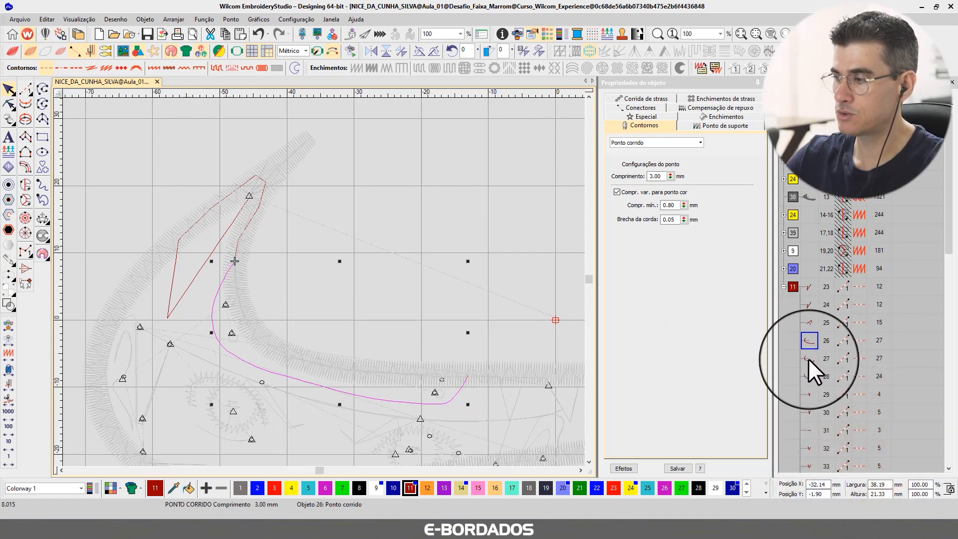
pyautogui.click(810, 358)
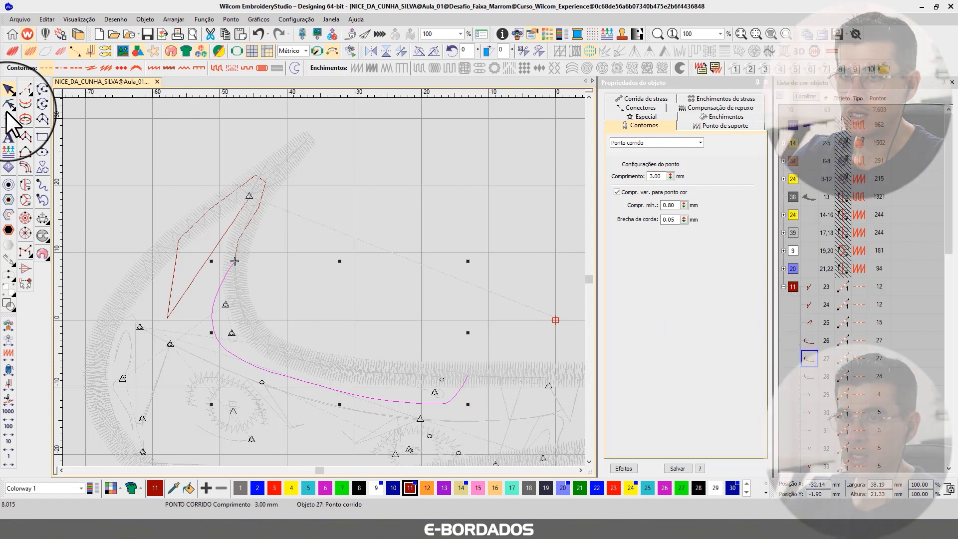
pyautogui.click(9, 103)
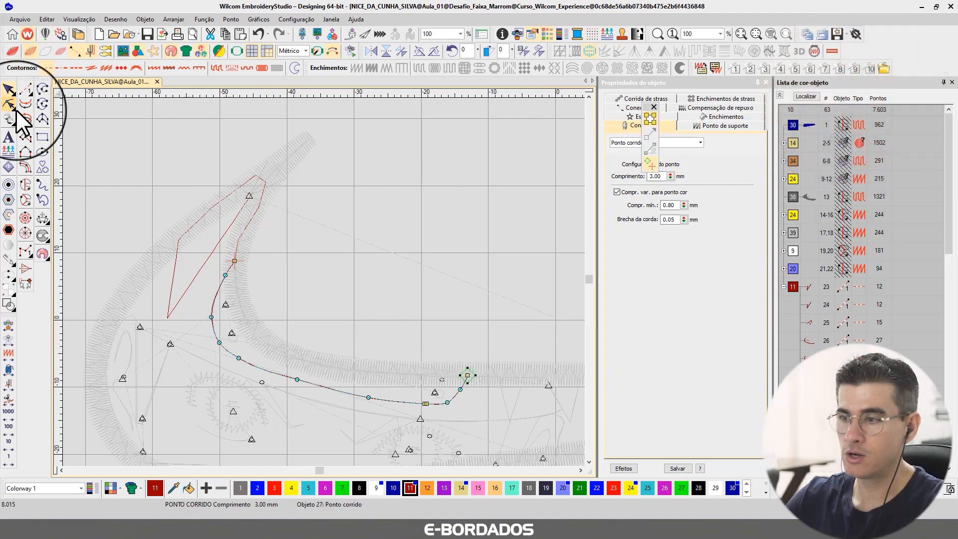
pyautogui.click(468, 375)
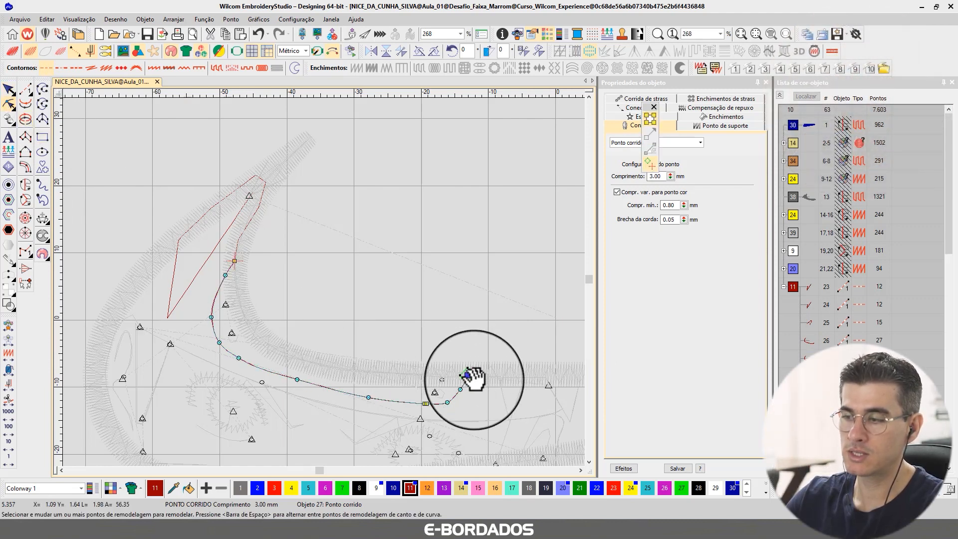
pyautogui.click(8, 89)
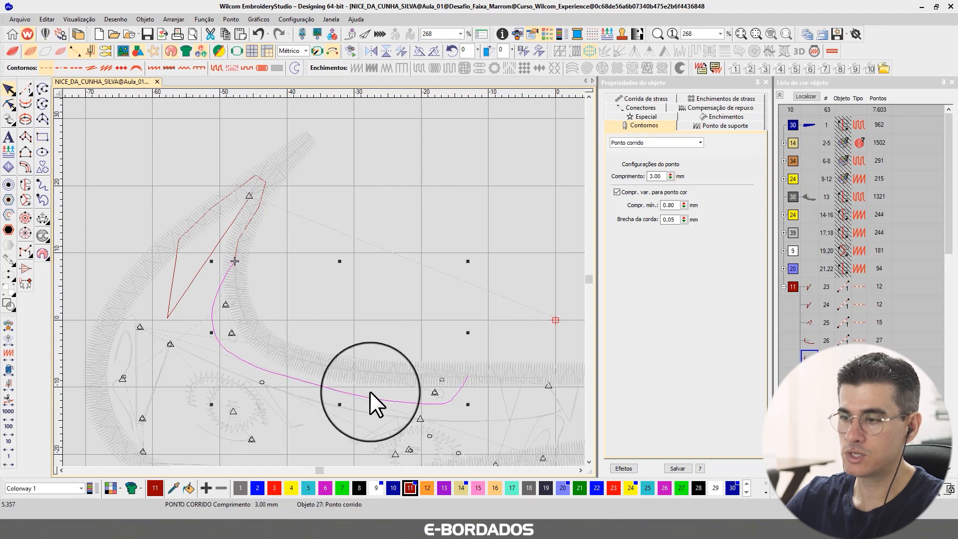
# - Isolate both passes of the long inner curve, shift the return pass upward to compare them, and undo the shift
pyautogui.scroll(5, 311, 265)
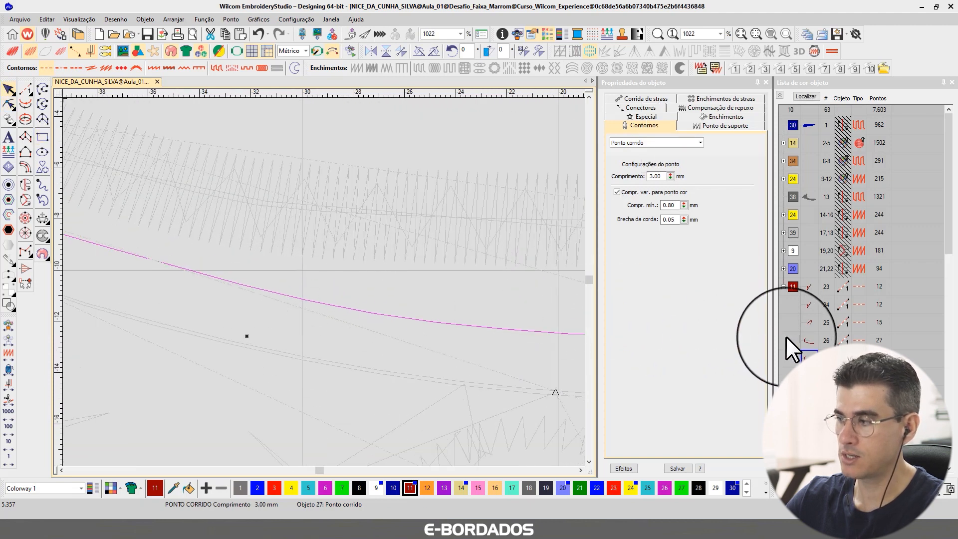
pyautogui.keyDown('ctrl'); pyautogui.click(809, 341); pyautogui.keyUp('ctrl')
pyautogui.press('Escape')
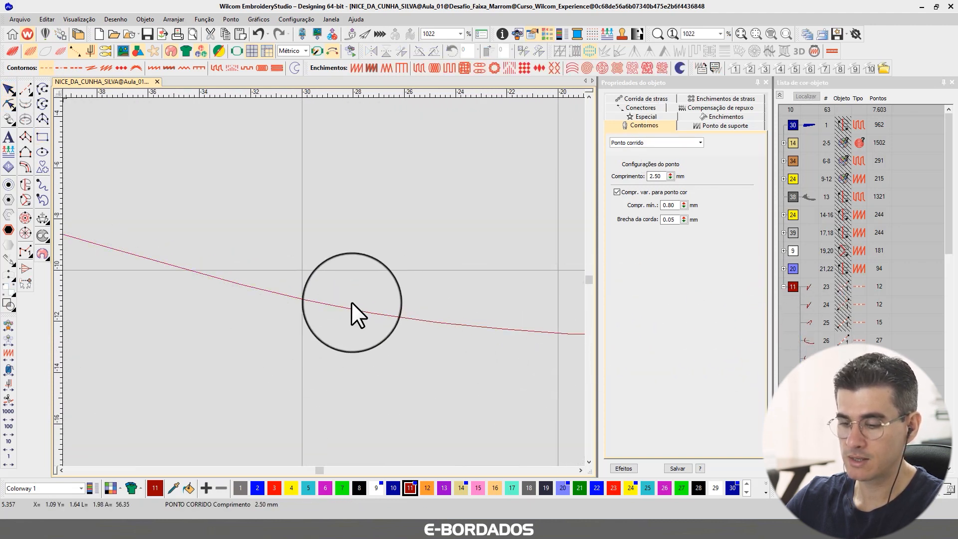
pyautogui.press('t')
pyautogui.click(241, 286)
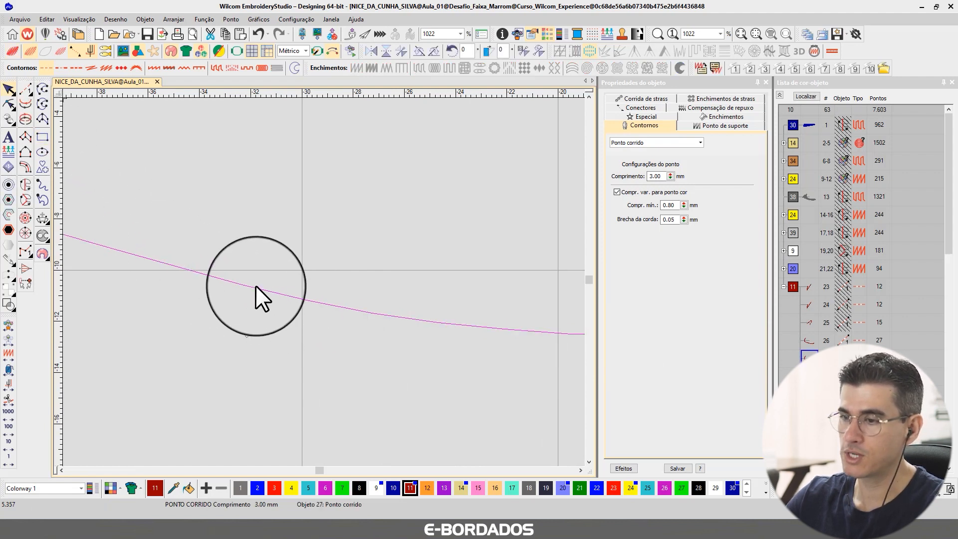
pyautogui.moveTo(255, 288); pyautogui.dragTo(256, 273)
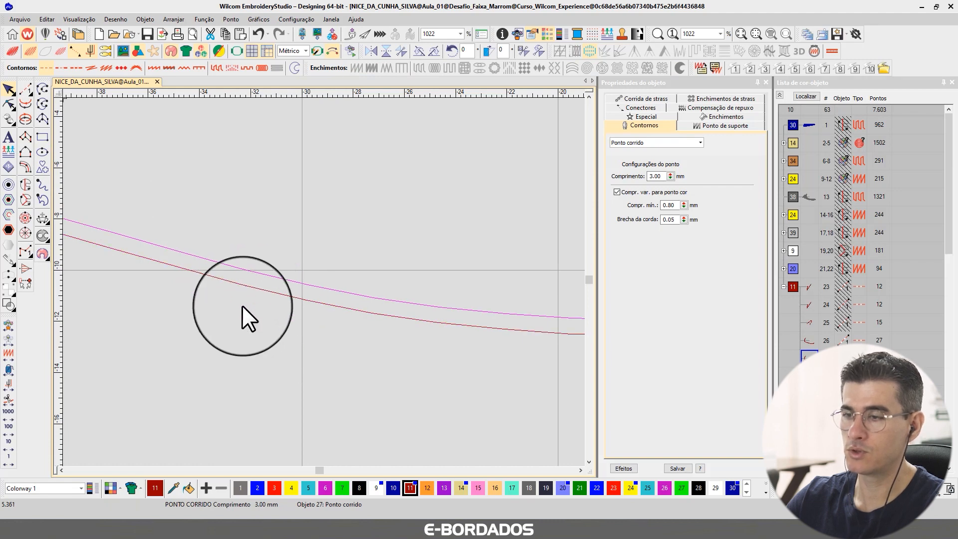
pyautogui.hotkey('ctrl', 'z')
pyautogui.press('1')
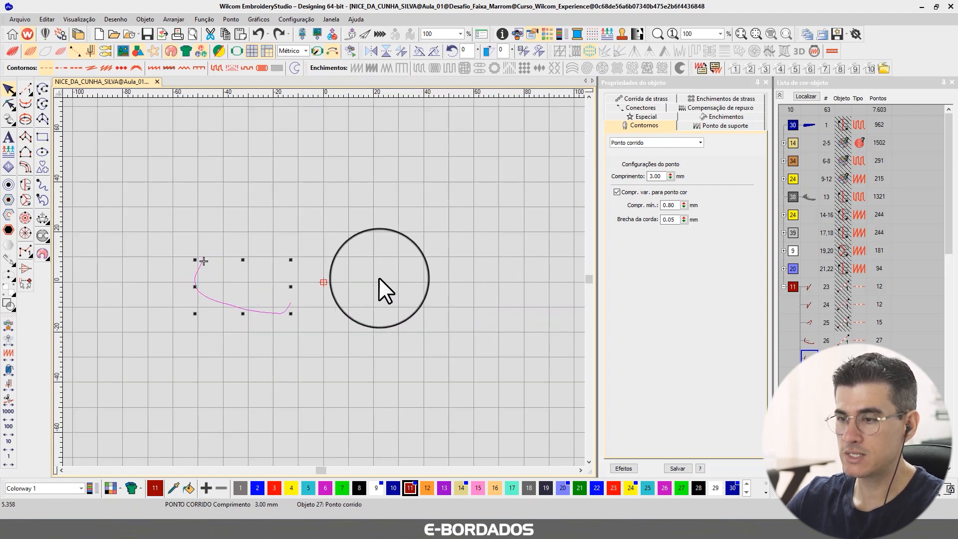
# - Show the complete design again and check it in realistic and plain stitch view, travelling to the last stitch
pyautogui.press('Escape')
pyautogui.hotkey('shift', 's')
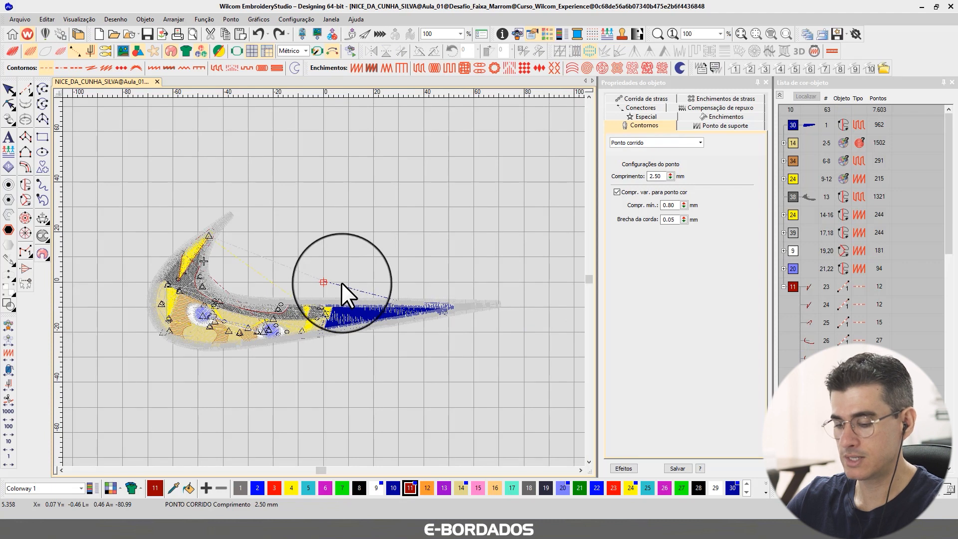
pyautogui.press('t')
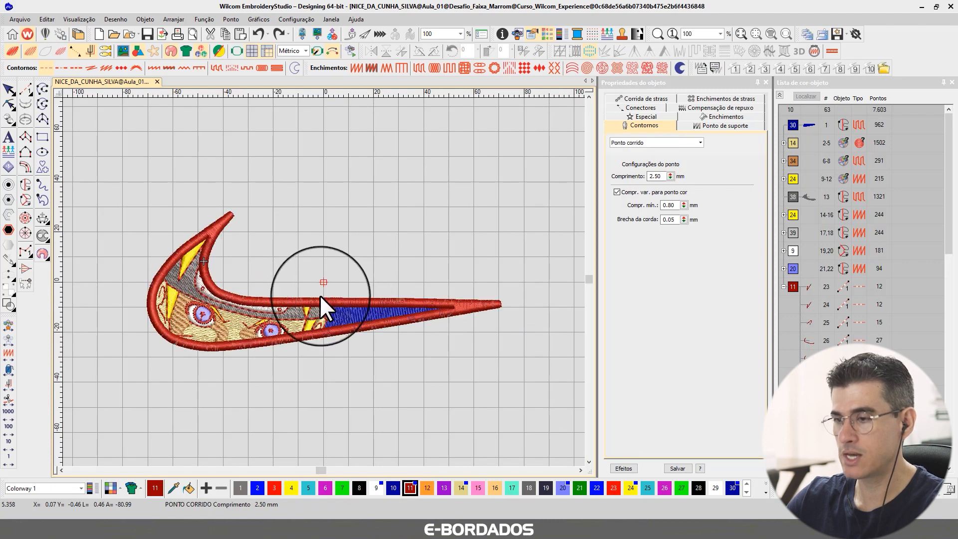
pyautogui.click(11, 412)
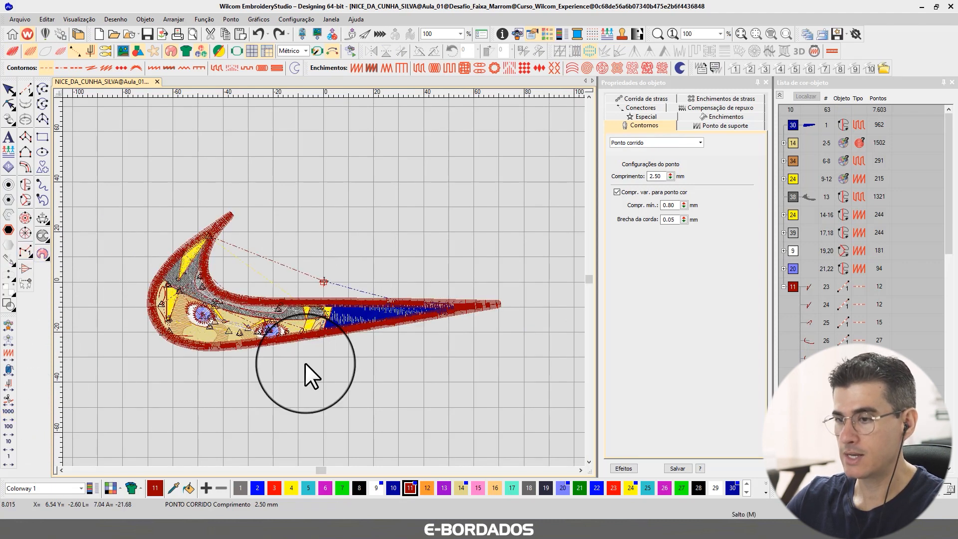
# - Recolour all objects of the red colour 11 group to black, colour 8, and check them in realistic and plain stitch view
pyautogui.click(792, 287)
pyautogui.click(359, 488)
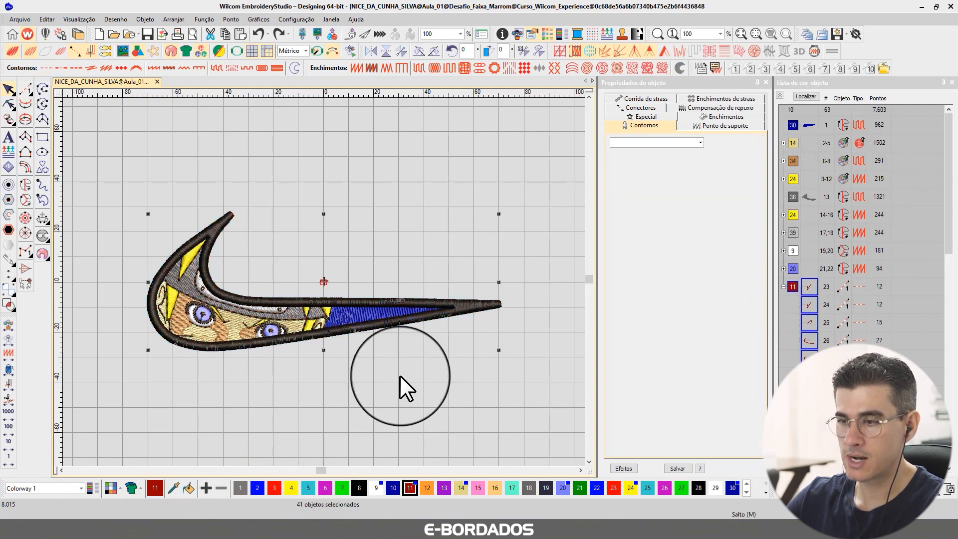
pyautogui.scroll(3, 279, 298)
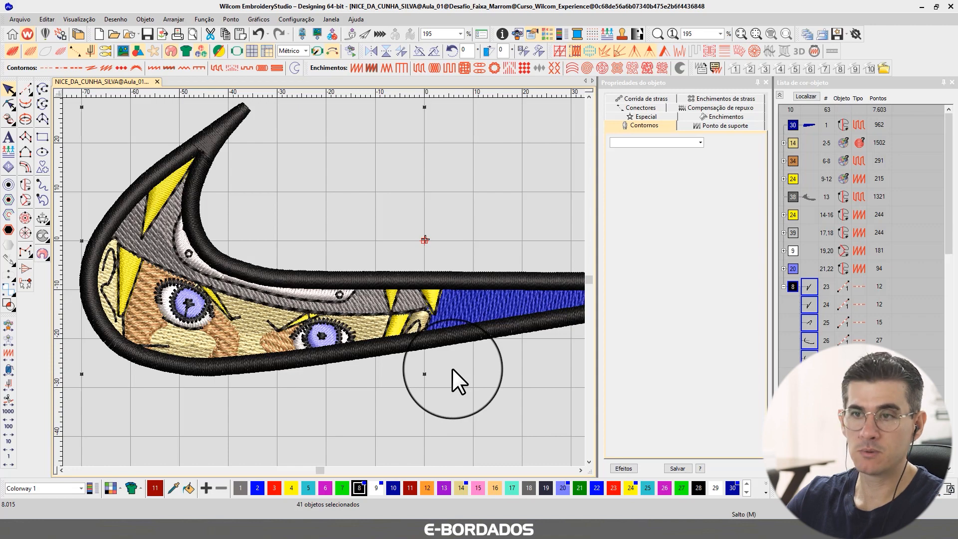
pyautogui.press('t')
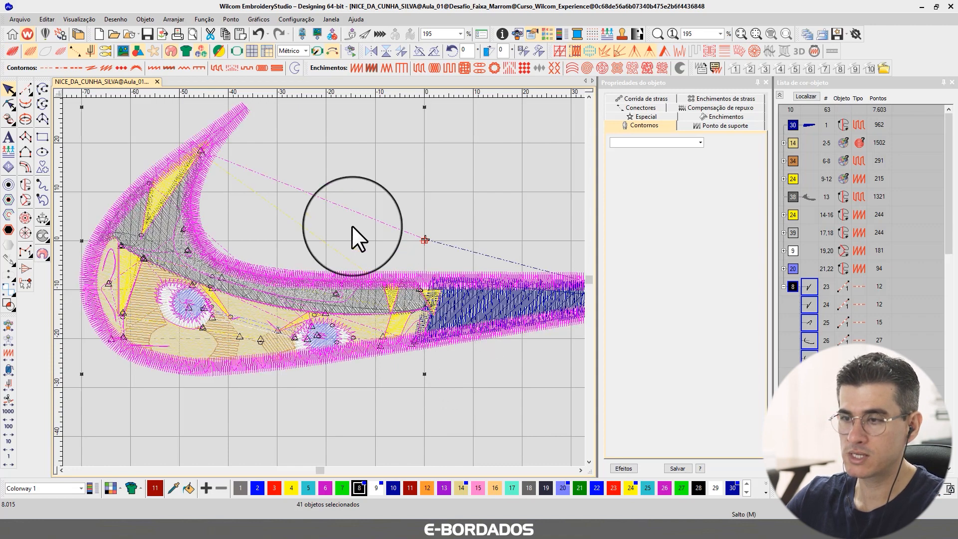
pyautogui.press('t')
pyautogui.press('t')
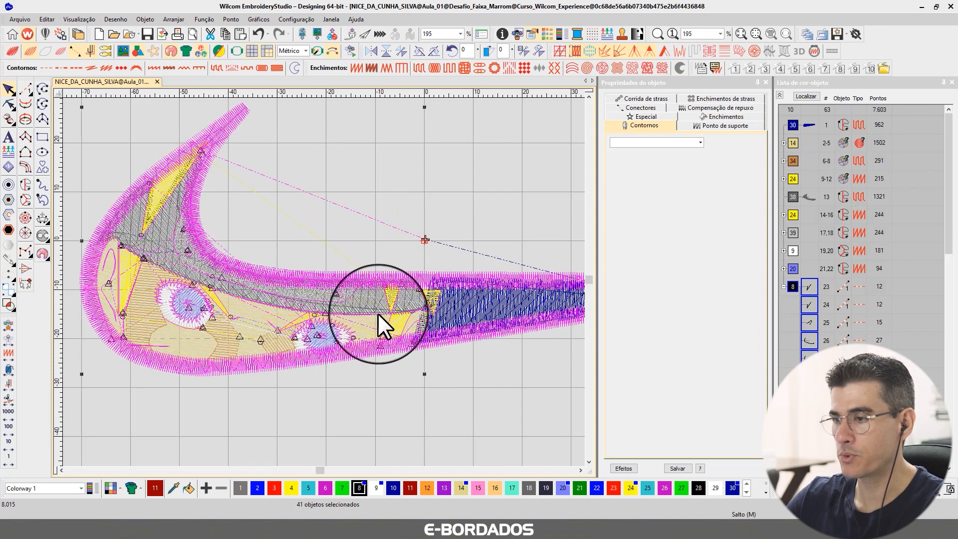
# - Check the face area in realistic and plain stitch view, and isolate all objects of the black colour 8 group
pyautogui.click(212, 415)
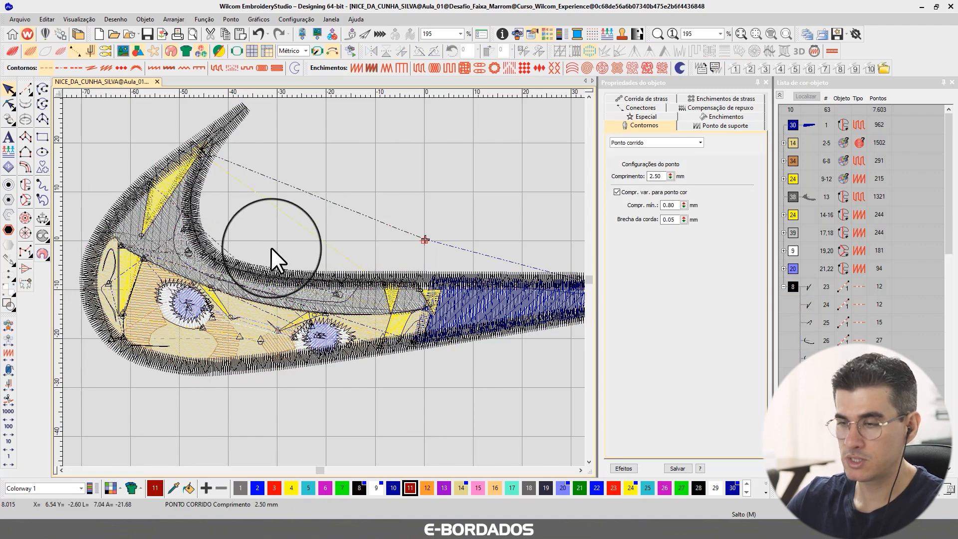
pyautogui.press('t')
pyautogui.press('z')
pyautogui.press('t')
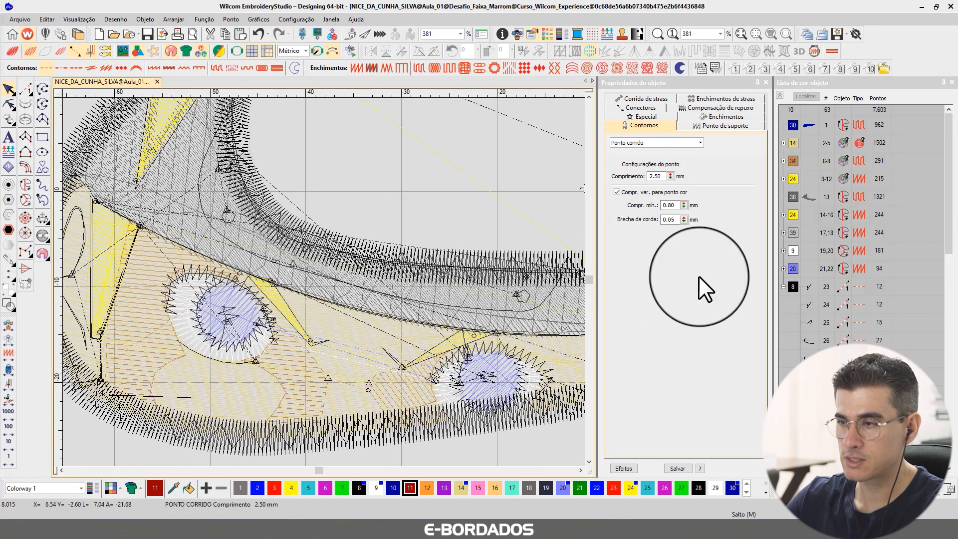
pyautogui.click(792, 286)
pyautogui.click(390, 278)
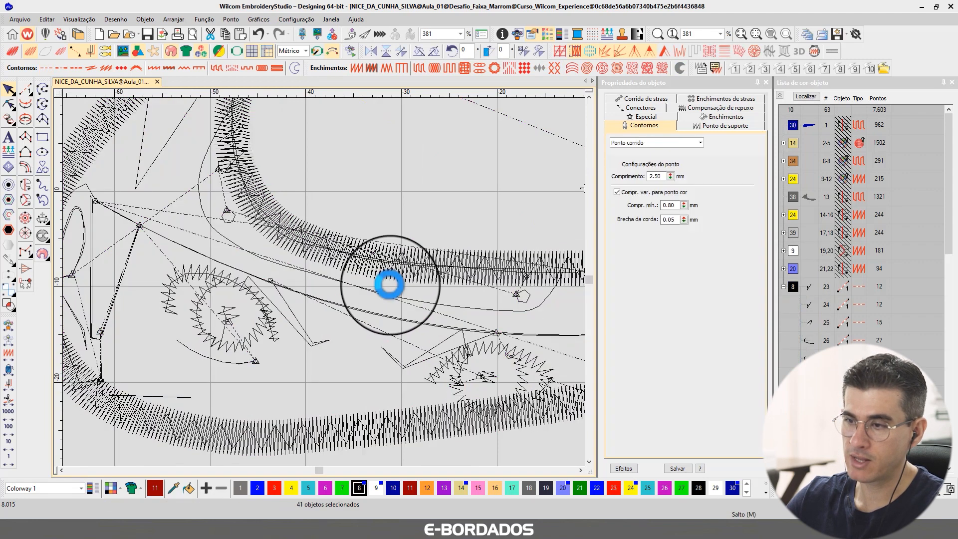
# - Isolate both passes of the V-shaped running line around the yellow strip beside the ear and check them in realistic view
pyautogui.click(108, 309)
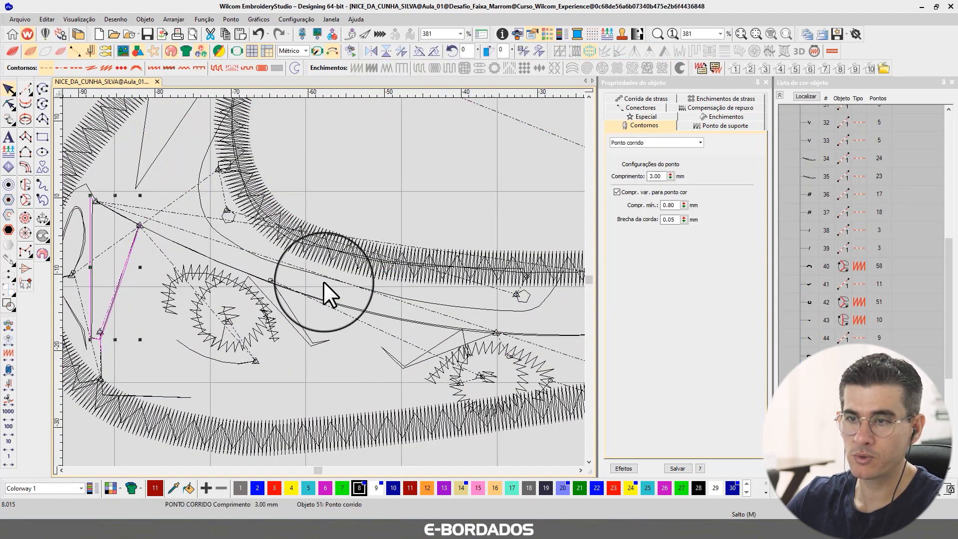
pyautogui.press('z')
pyautogui.click(278, 302)
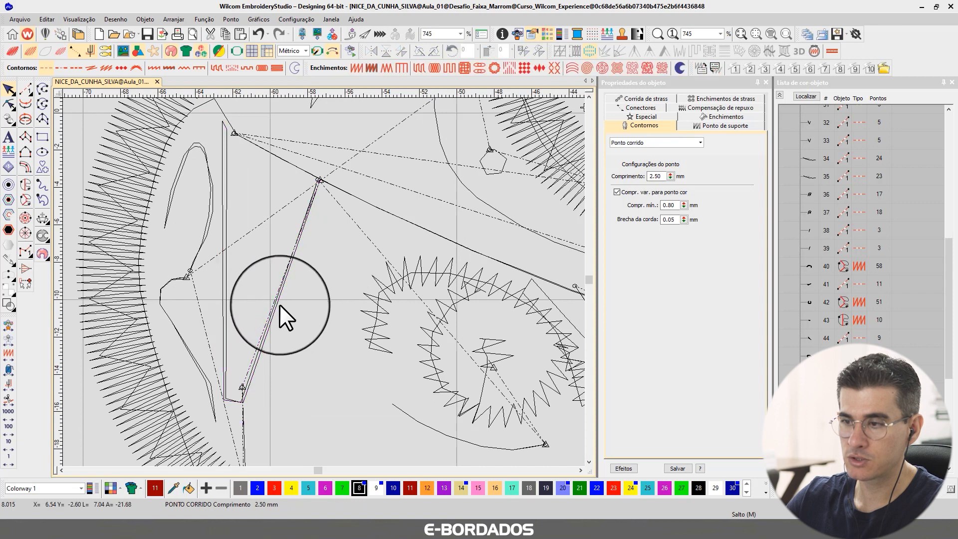
pyautogui.keyDown('ctrl'); pyautogui.click(222, 284); pyautogui.keyUp('ctrl')
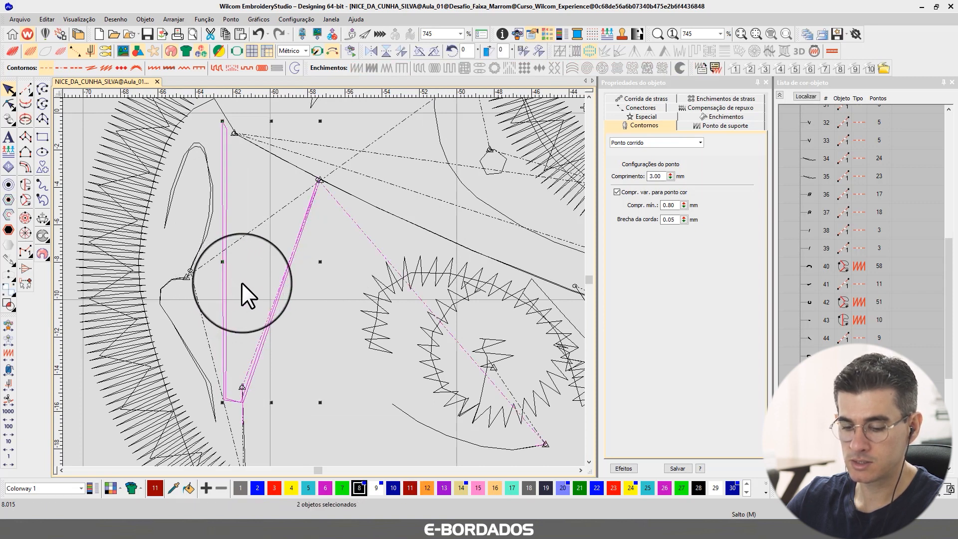
pyautogui.hotkey('shift', 's')
pyautogui.press('s')
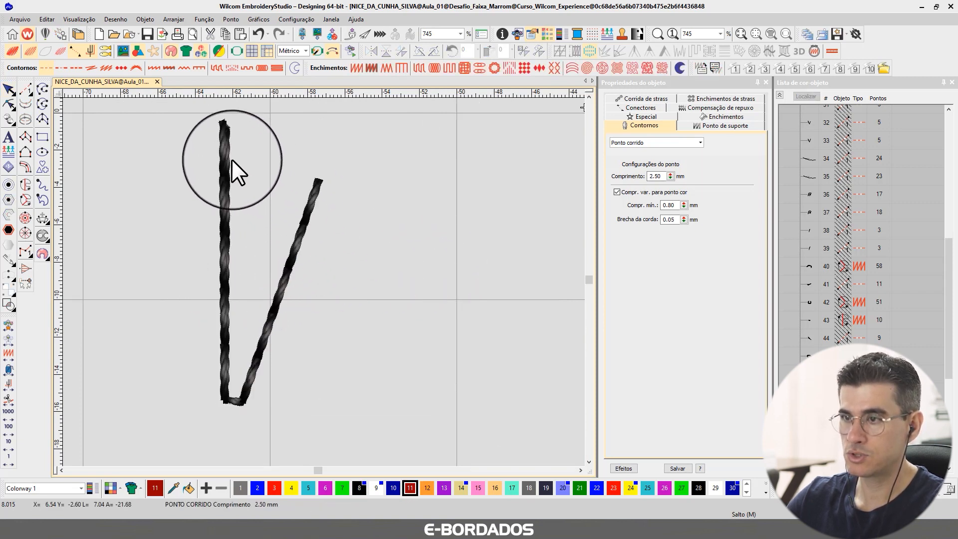
pyautogui.press('s')
# - Shift object 51, one pass of the V-shaped line, sideways to compare both passes, and undo the shift
pyautogui.moveTo(308, 220); pyautogui.dragTo(333, 223)
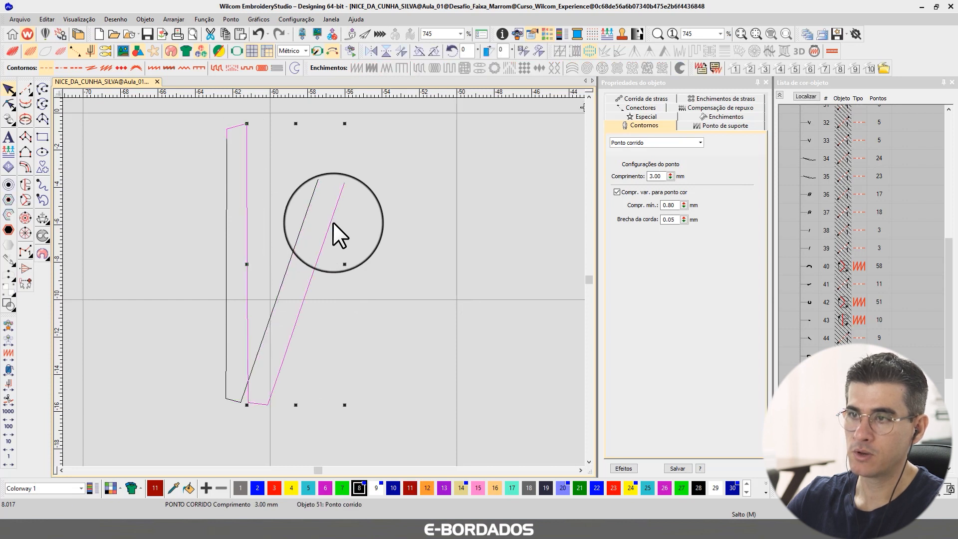
pyautogui.hotkey('ctrl', 'z')
pyautogui.press('s')
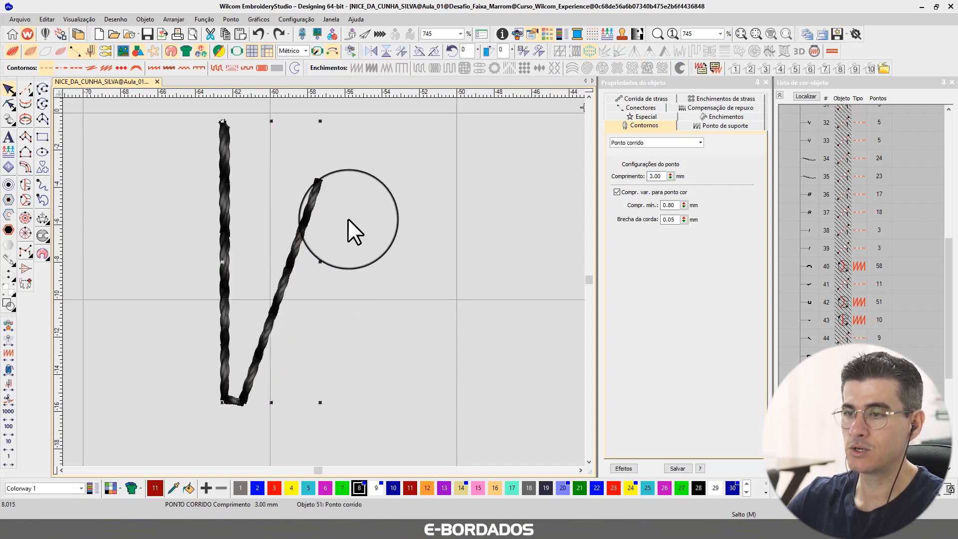
pyautogui.press('s')
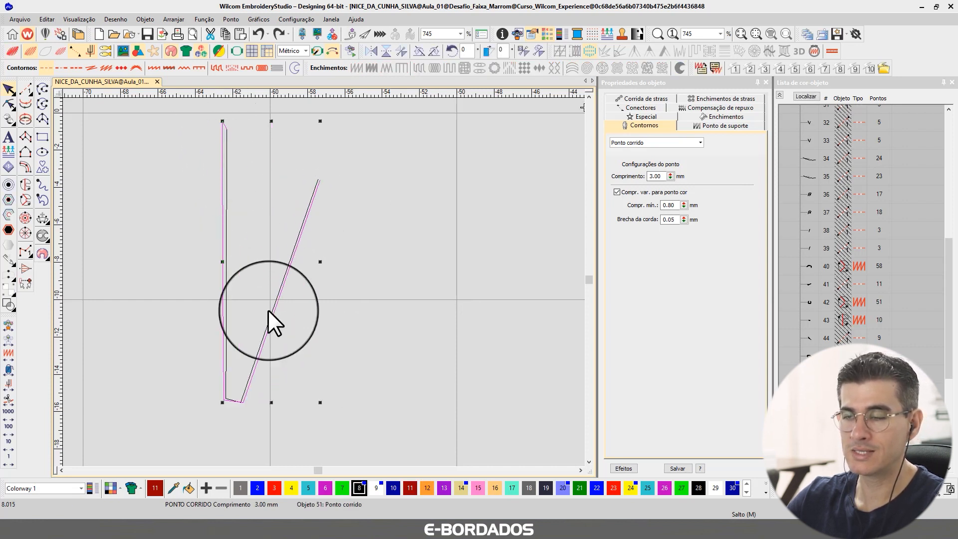
# - Compare the overlap of both V-shaped passes at close range in realistic and plain stitch view
pyautogui.press('s')
pyautogui.press('s')
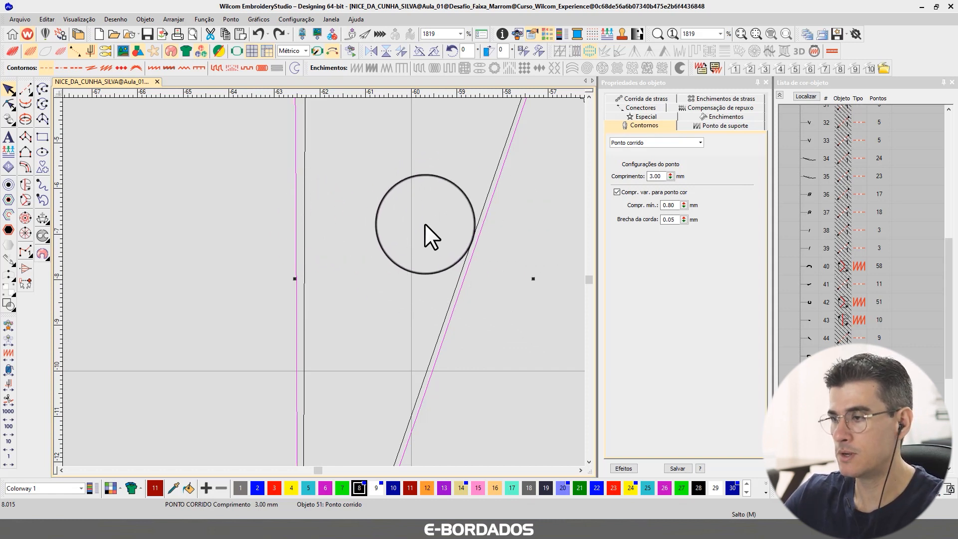
pyautogui.scroll(-5, 323, 281)
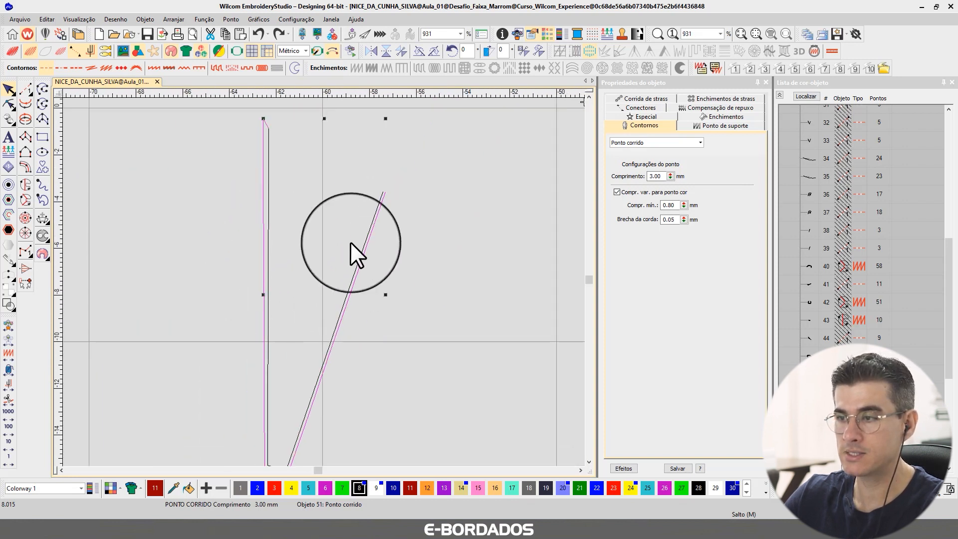
pyautogui.press('t')
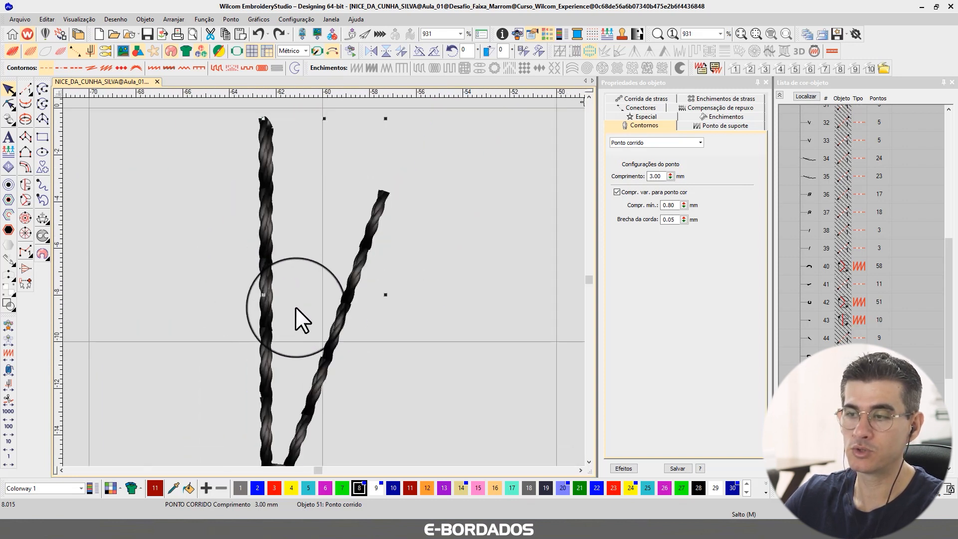
pyautogui.press('t')
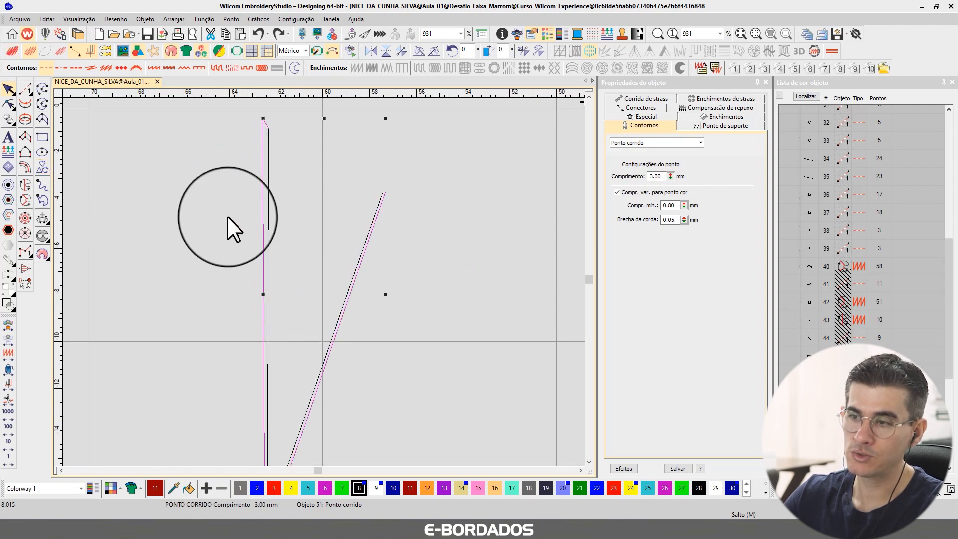
# - Deselect the V-shaped line, show the complete design again, and check the face area in realistic and plain stitch view
pyautogui.click(381, 221)
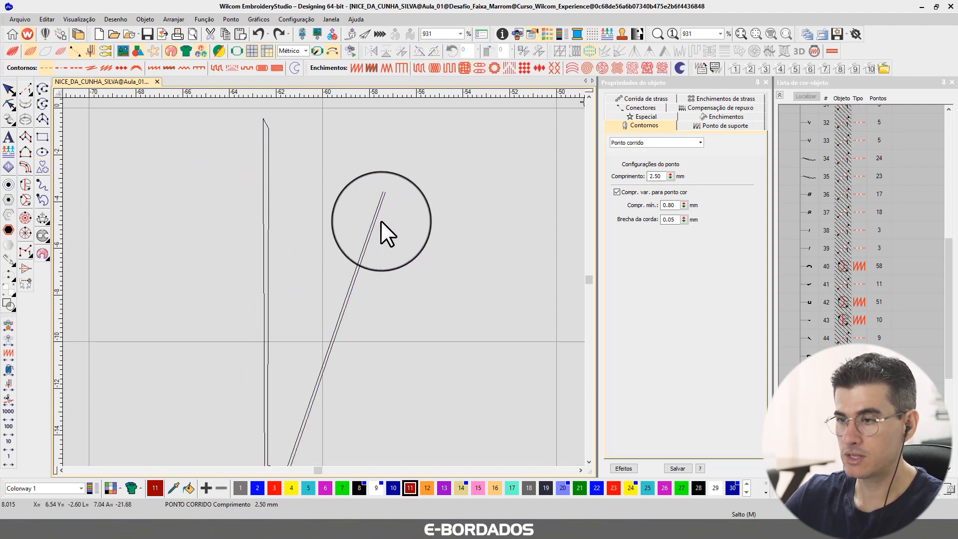
pyautogui.scroll(-4, 382, 220)
pyautogui.hotkey('shift', 's')
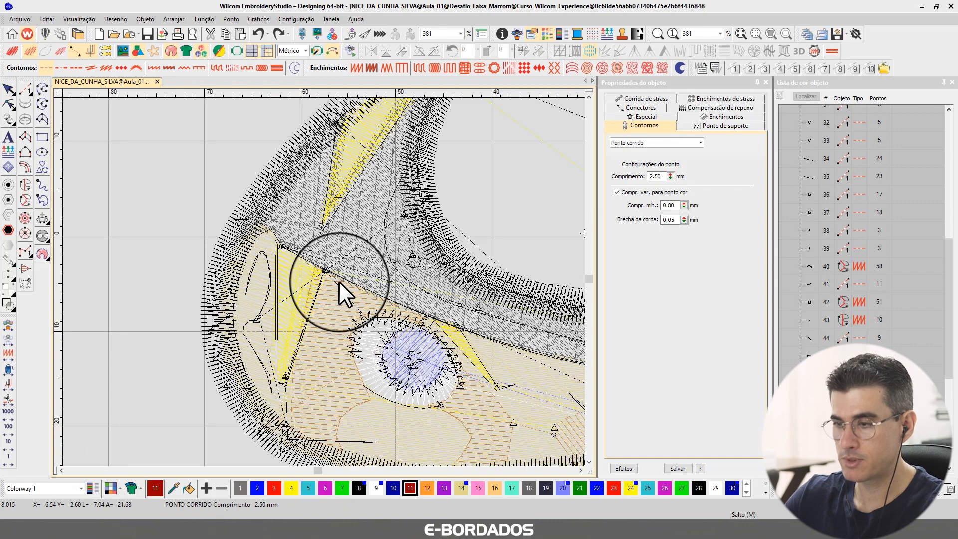
pyautogui.press('t')
pyautogui.press('t')
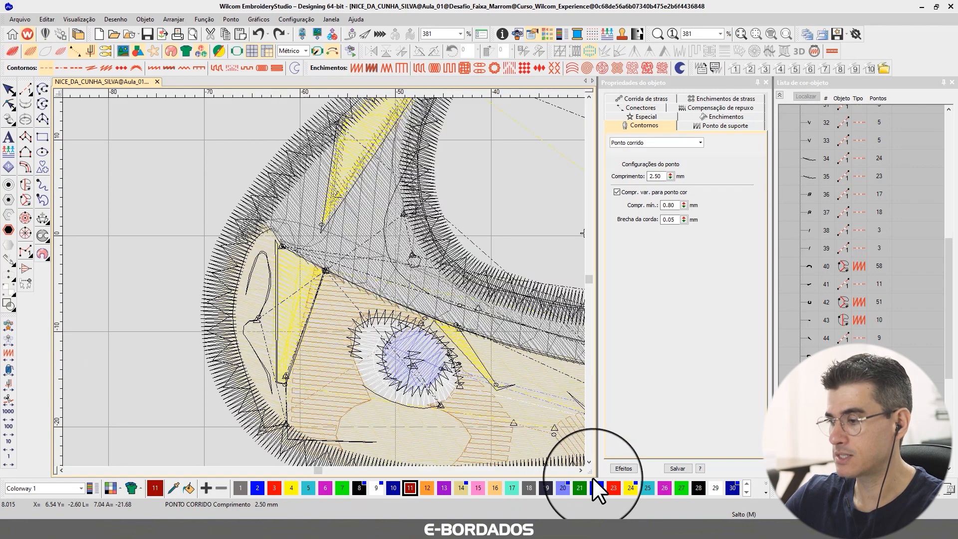
pyautogui.click(580, 471)
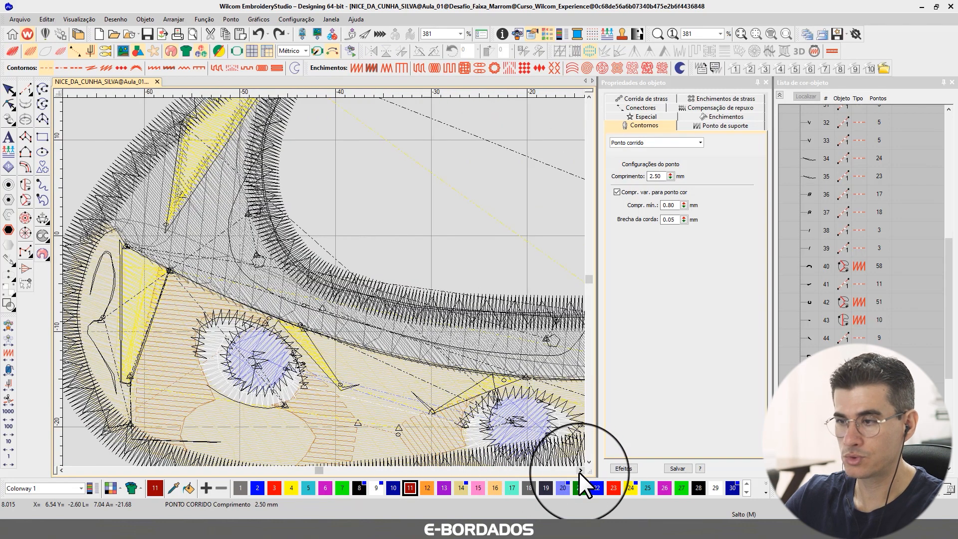
pyautogui.press('t')
pyautogui.press('t')
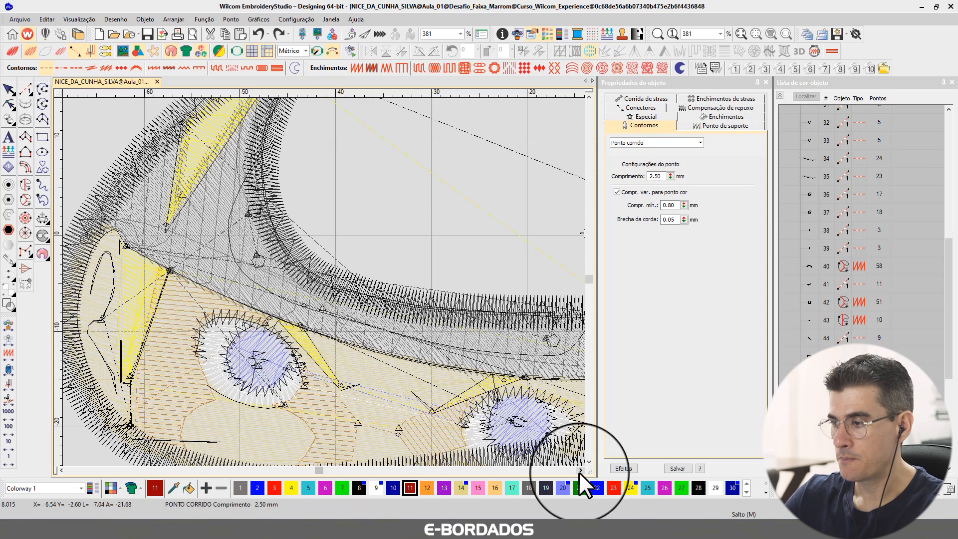
# - Isolate all objects of the black colour 8 group again and check the whole outline in realistic and plain stitch view
pyautogui.click(780, 94)
pyautogui.click(793, 286)
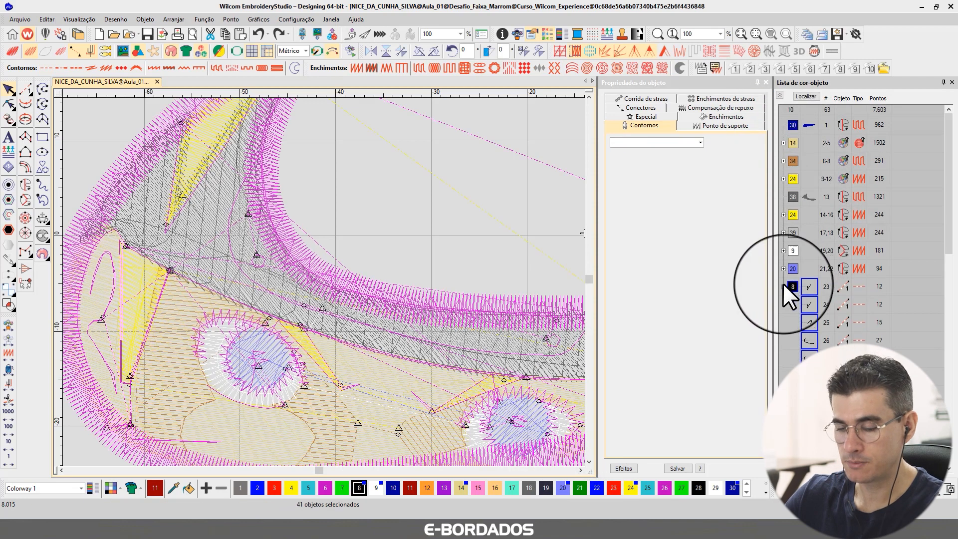
pyautogui.hotkey('shift', 's')
pyautogui.press('t')
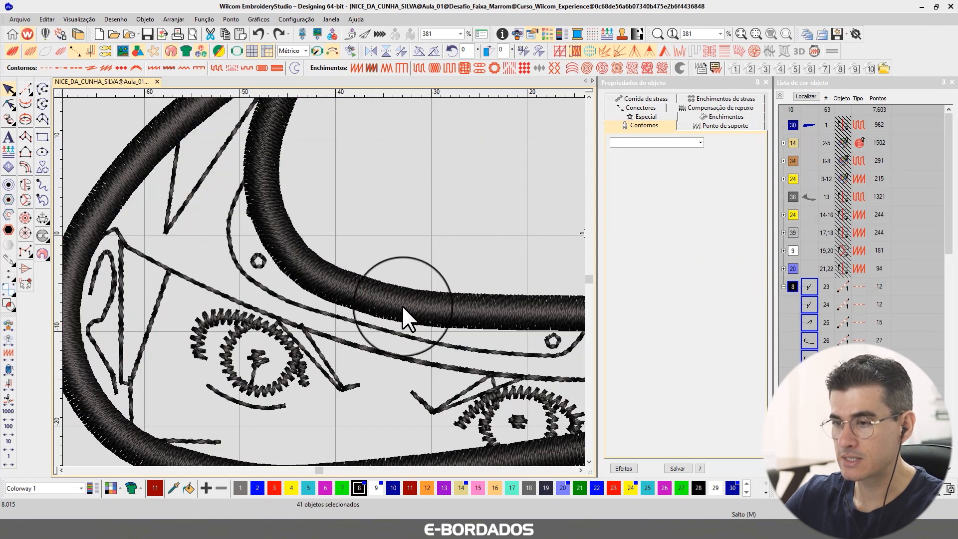
pyautogui.scroll(-2, 402, 305)
pyautogui.press('t')
pyautogui.scroll(-1, 418, 321)
pyautogui.scroll(-1, 324, 281)
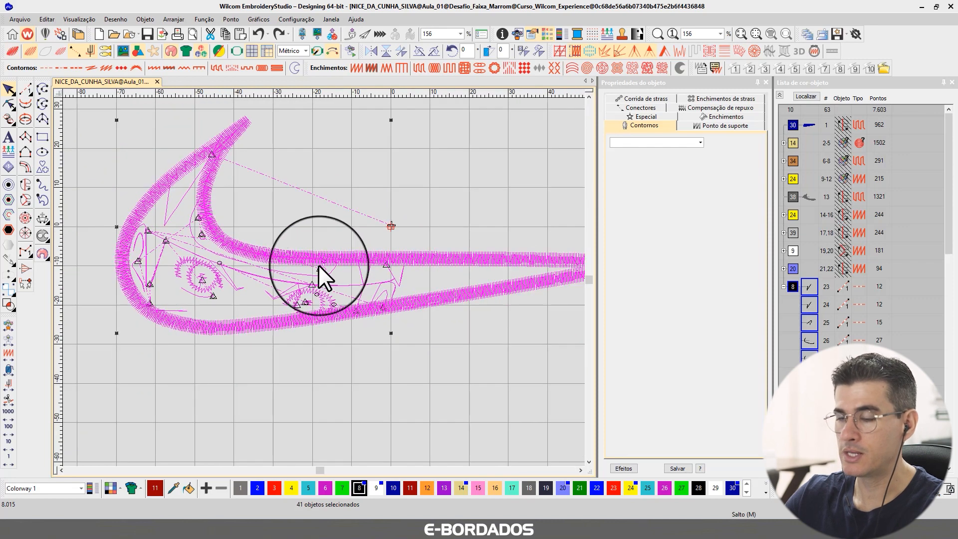
pyautogui.press('t')
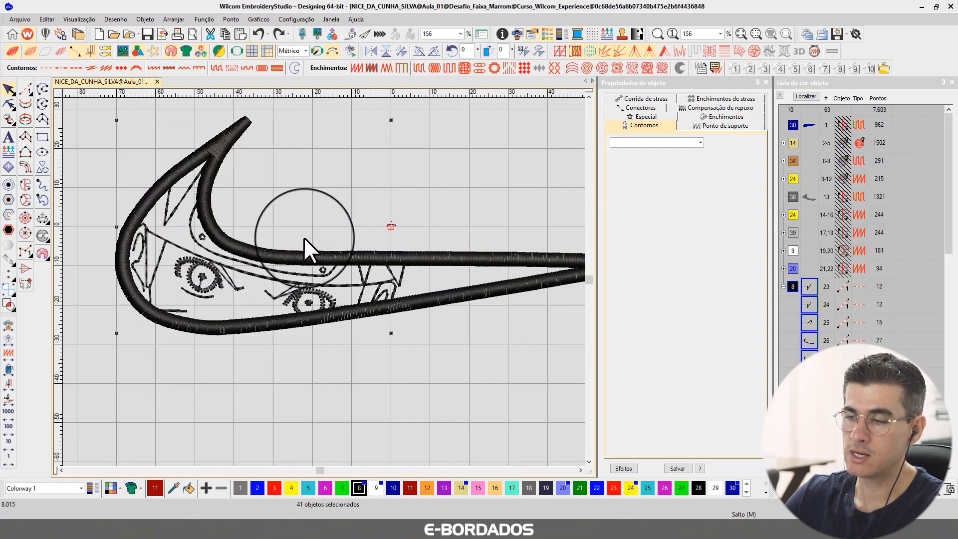
pyautogui.press('Escape')
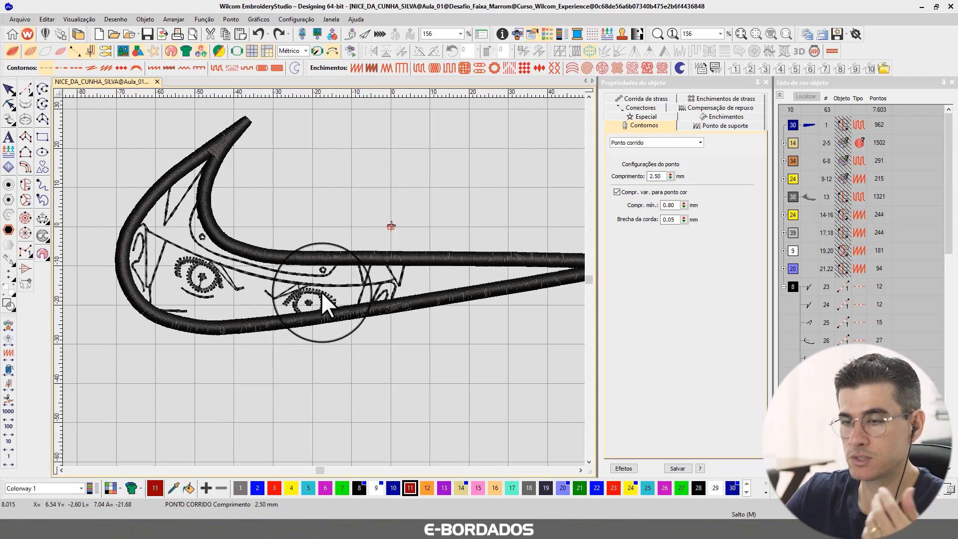
# - Examine the small circles on the grey headband and the pupil stitches of both eyes among the isolated black outlines
pyautogui.scroll(4, 312, 288)
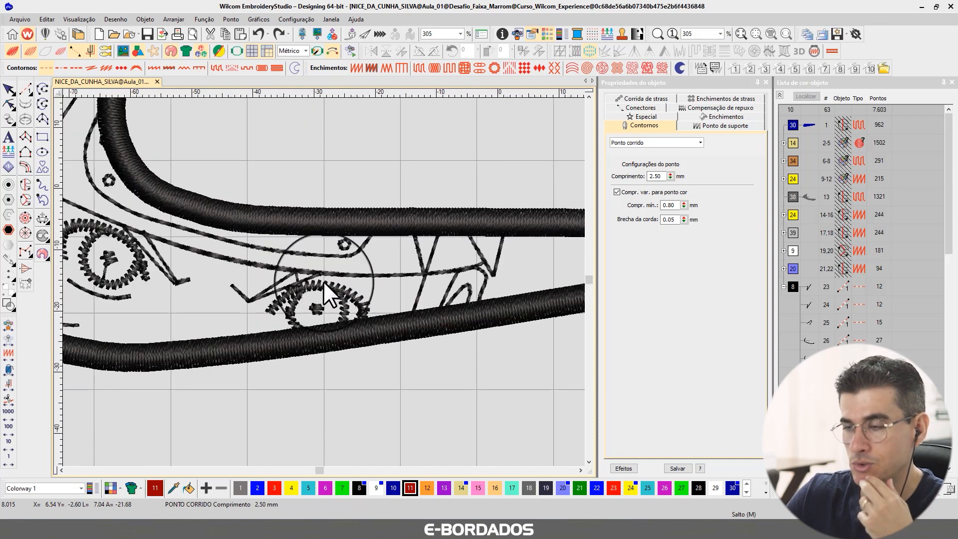
pyautogui.click(534, 287)
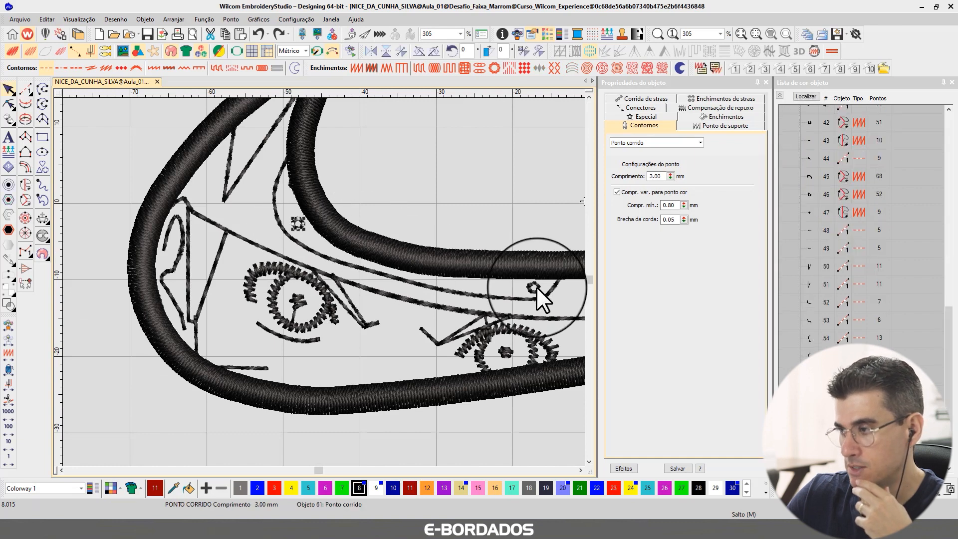
pyautogui.click(505, 352)
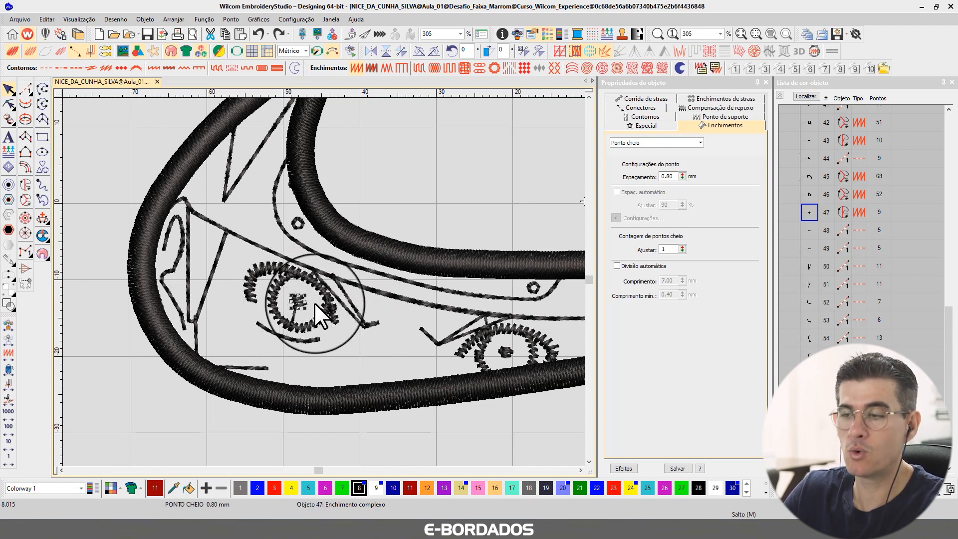
pyautogui.press('t')
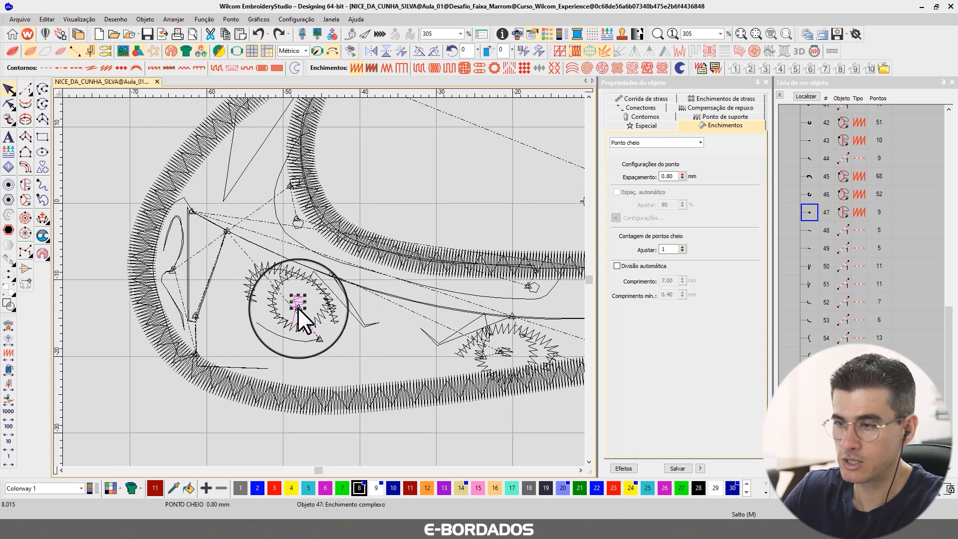
pyautogui.press('t')
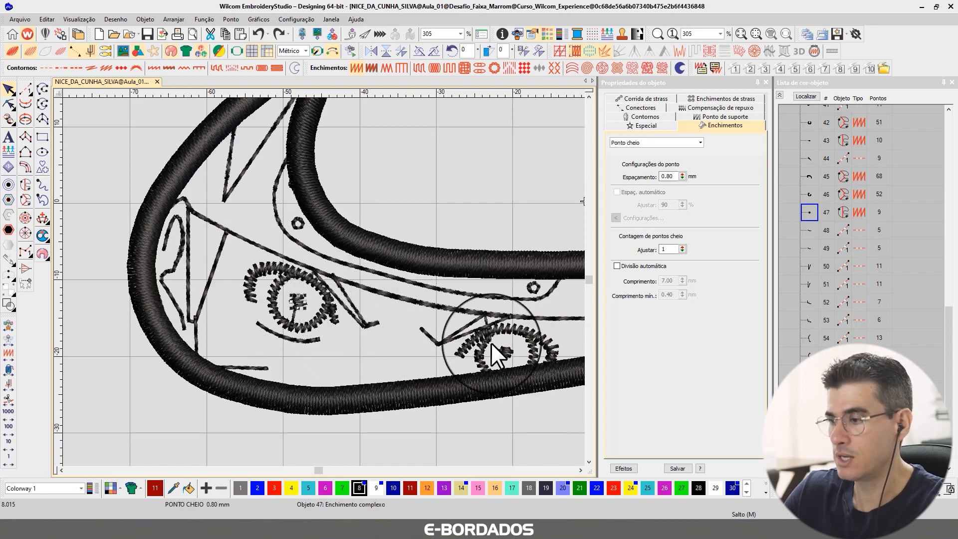
pyautogui.click(299, 228)
pyautogui.click(521, 291)
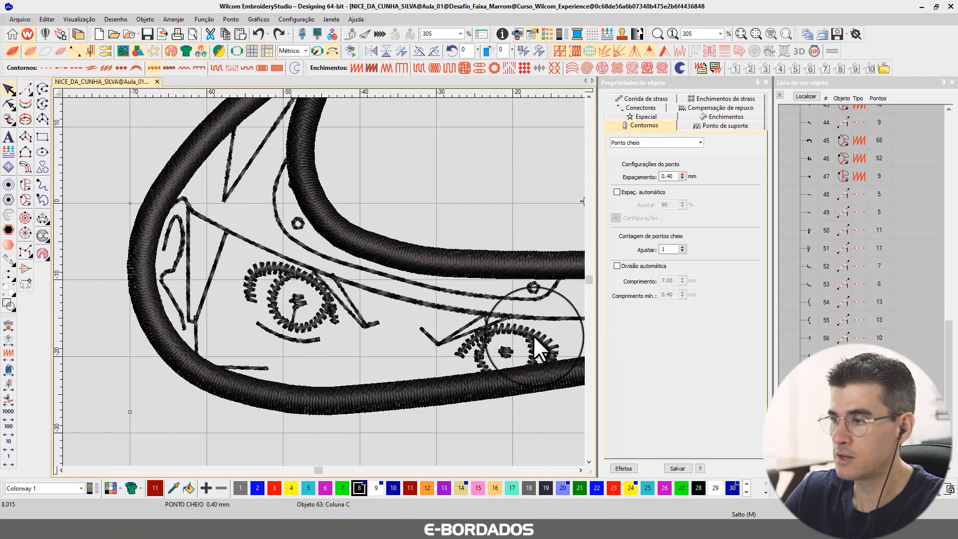
pyautogui.click(505, 351)
pyautogui.click(298, 309)
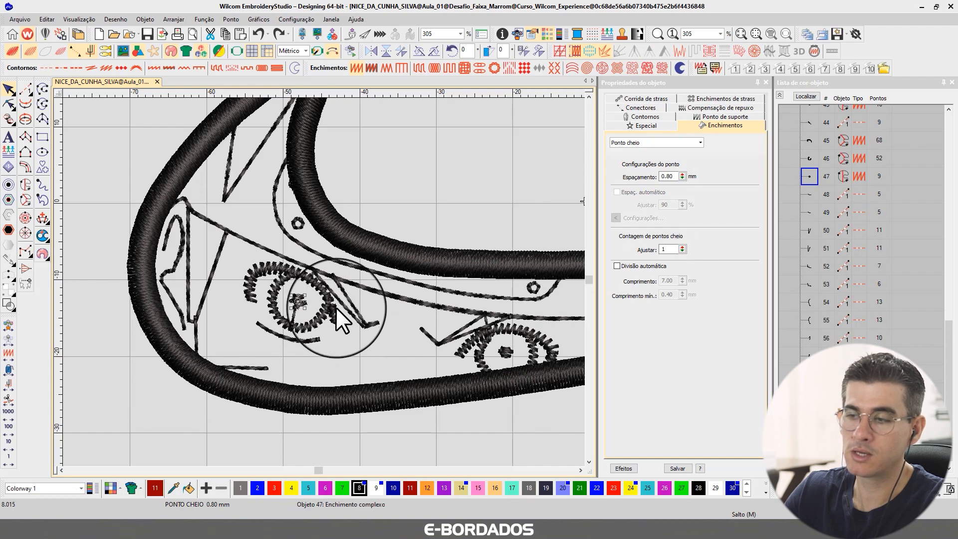
# - Show the complete design in realistic view with nothing selected, and collapse the object list to its colour groups
pyautogui.scroll(-2, 409, 287)
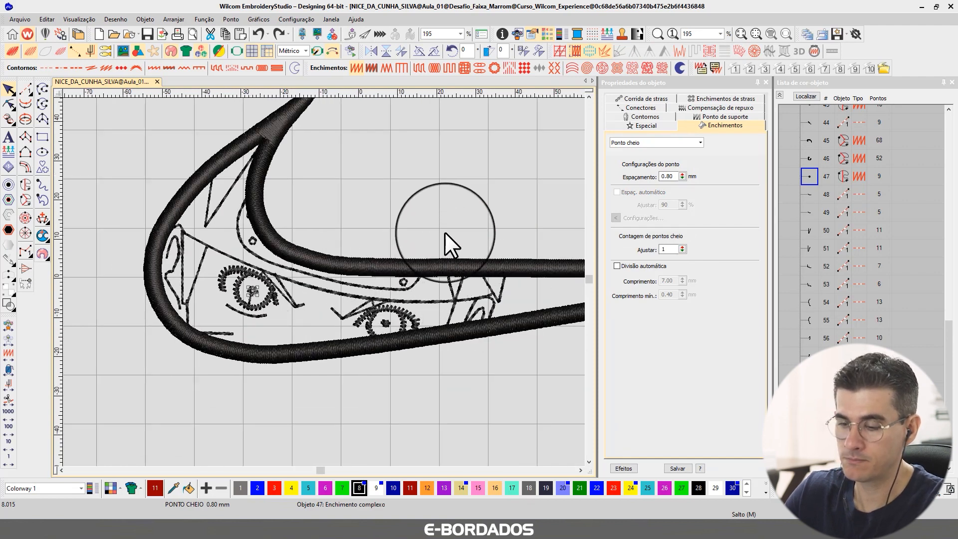
pyautogui.scroll(-2, 445, 232)
pyautogui.press('Escape')
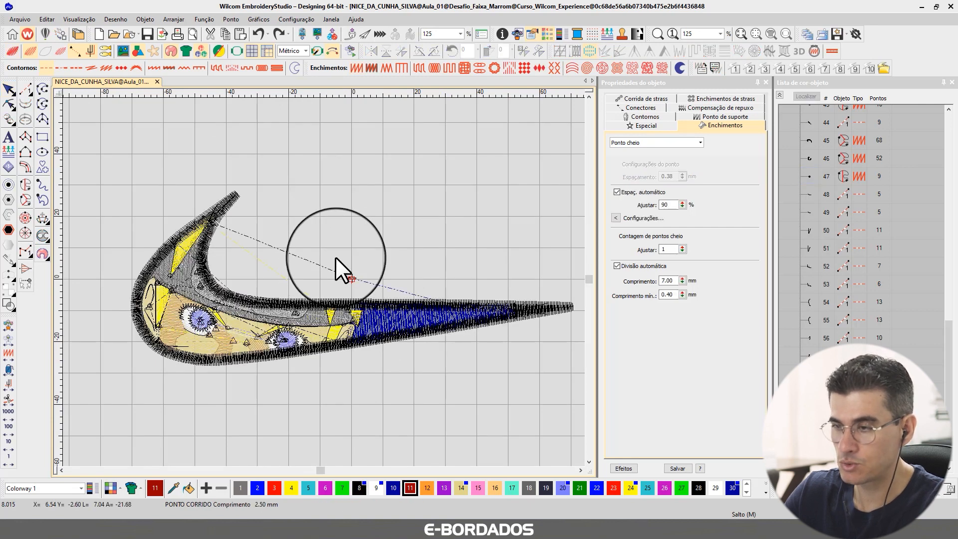
pyautogui.press('t')
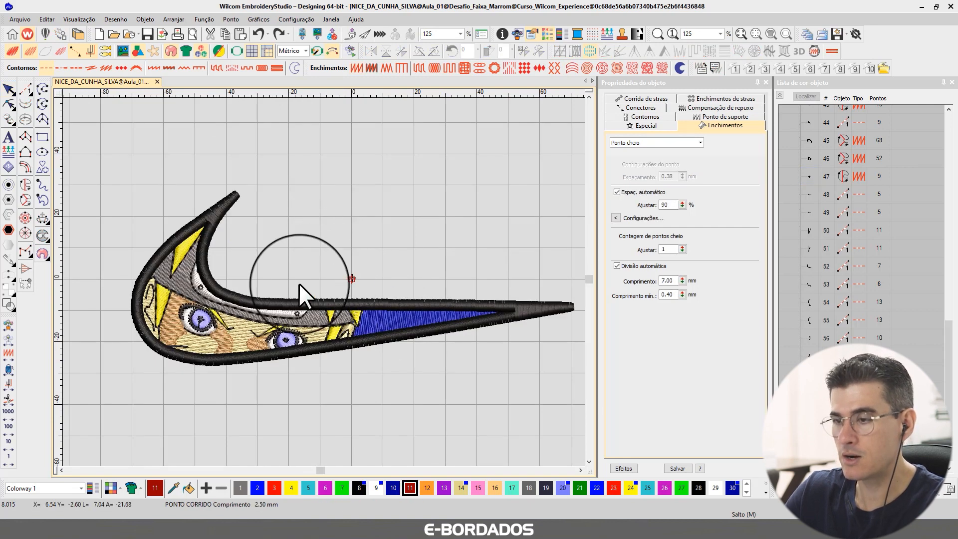
pyautogui.click(779, 95)
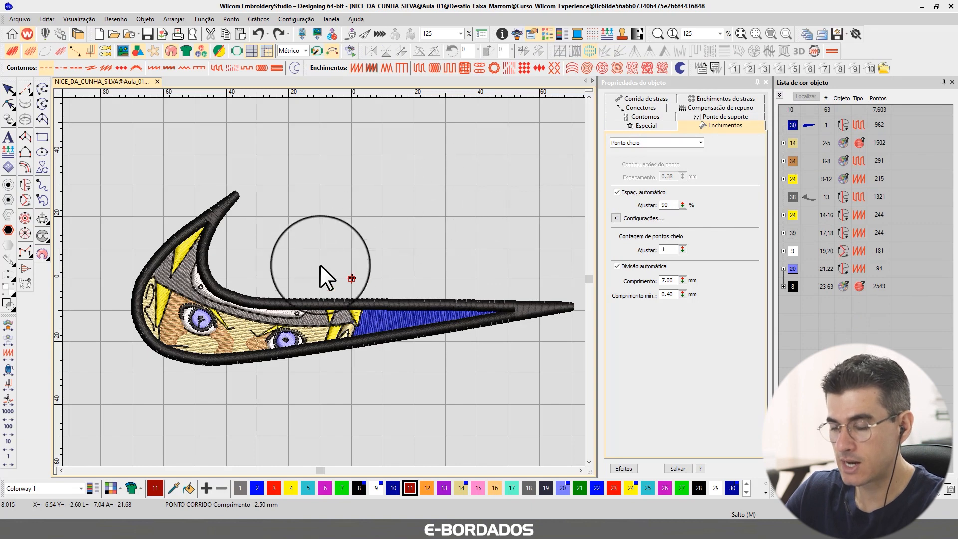
# - Examine the face area up close in realistic and plain stitch view, and collapse the object list to its colour groups
pyautogui.moveTo(133, 202); pyautogui.dragTo(372, 381)
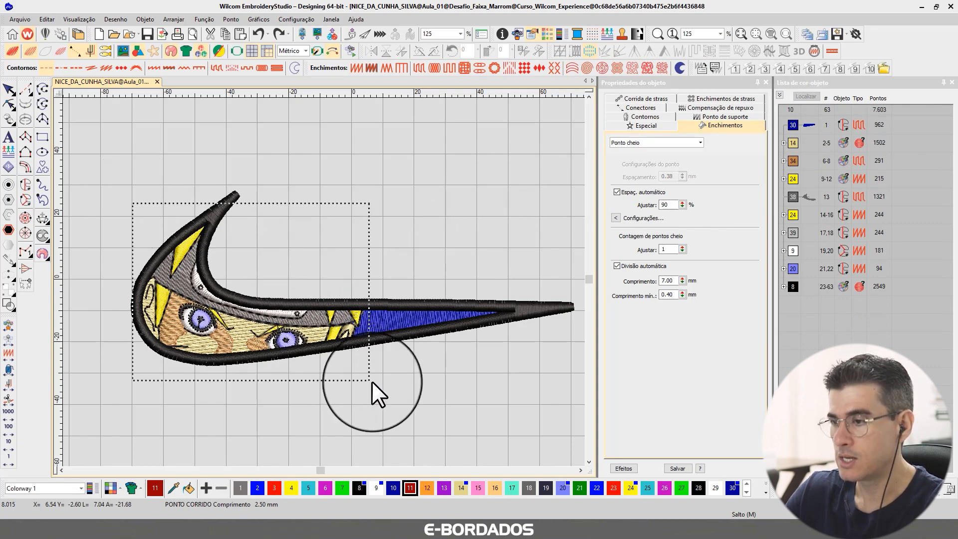
pyautogui.click(387, 369)
pyautogui.press('b')
pyautogui.moveTo(119, 210); pyautogui.dragTo(400, 407)
pyautogui.press('t')
pyautogui.press('t')
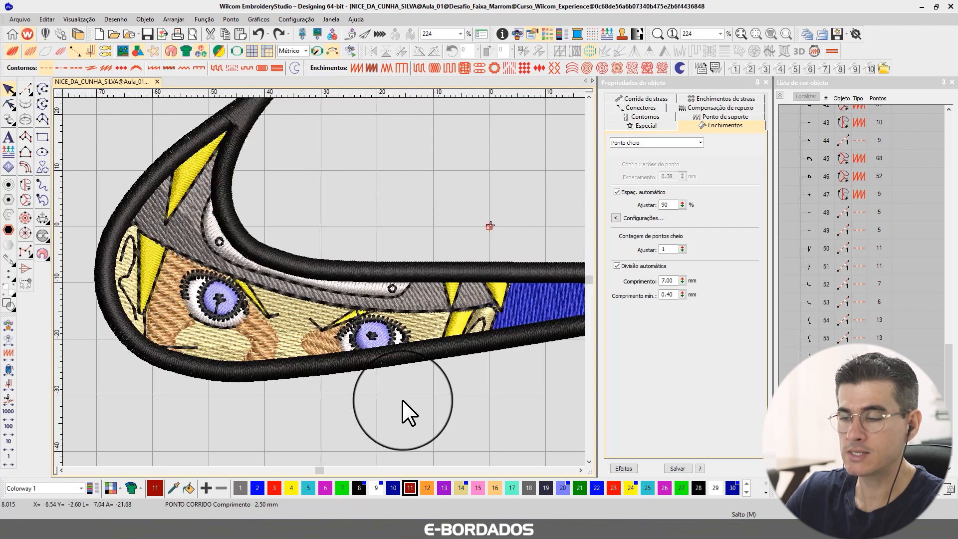
pyautogui.scroll(-2, 429, 337)
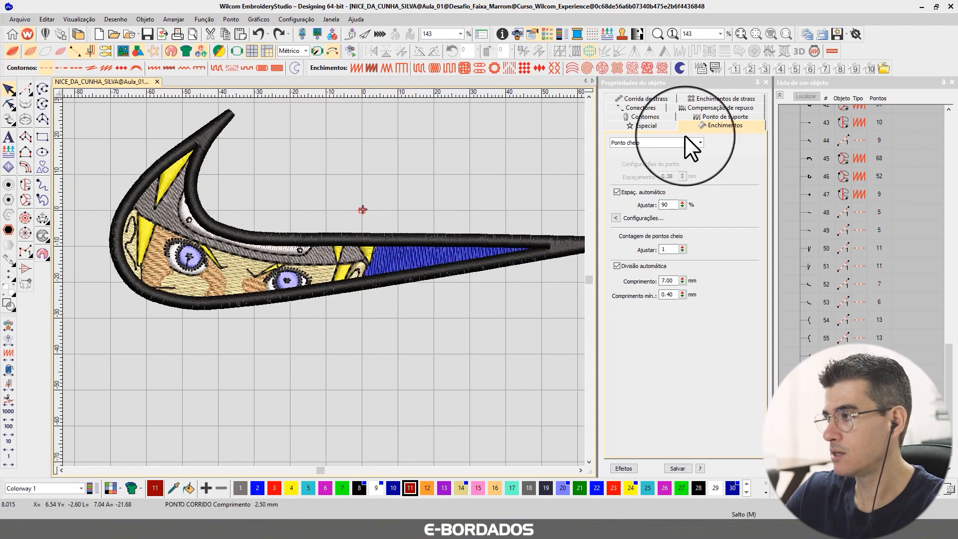
pyautogui.click(779, 95)
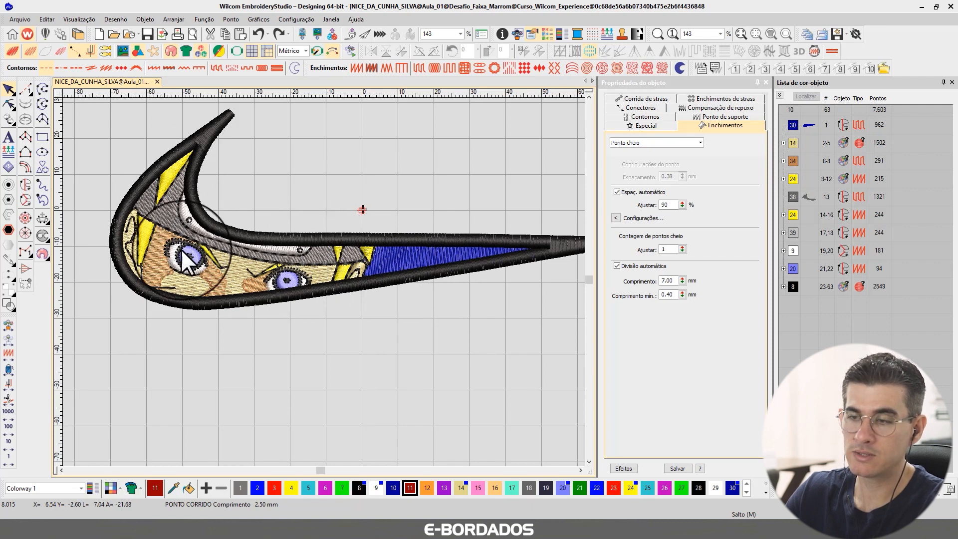
# - Check the brown shading fills around the left eye in plain and realistic view, then deselect them and show the design's plain stitches
pyautogui.click(214, 287)
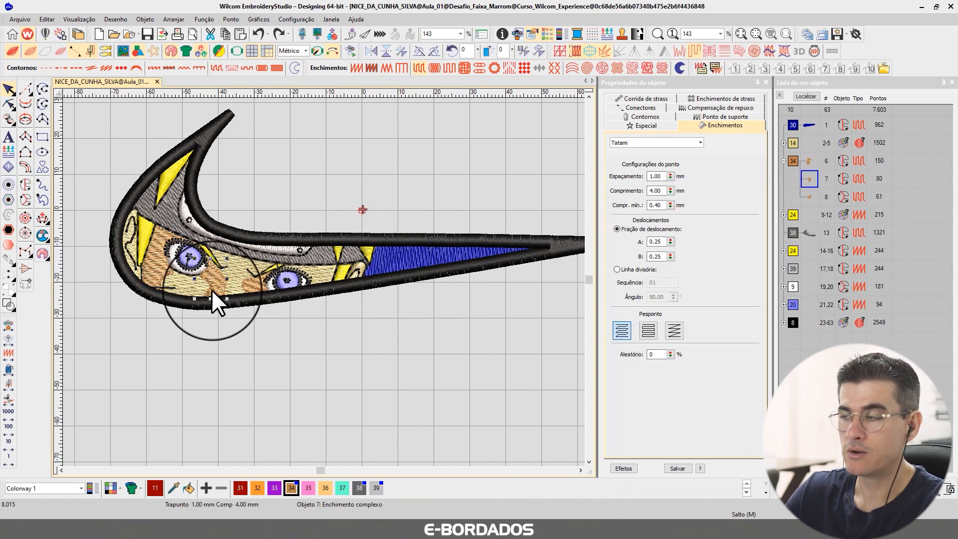
pyautogui.click(157, 258)
pyautogui.press('t')
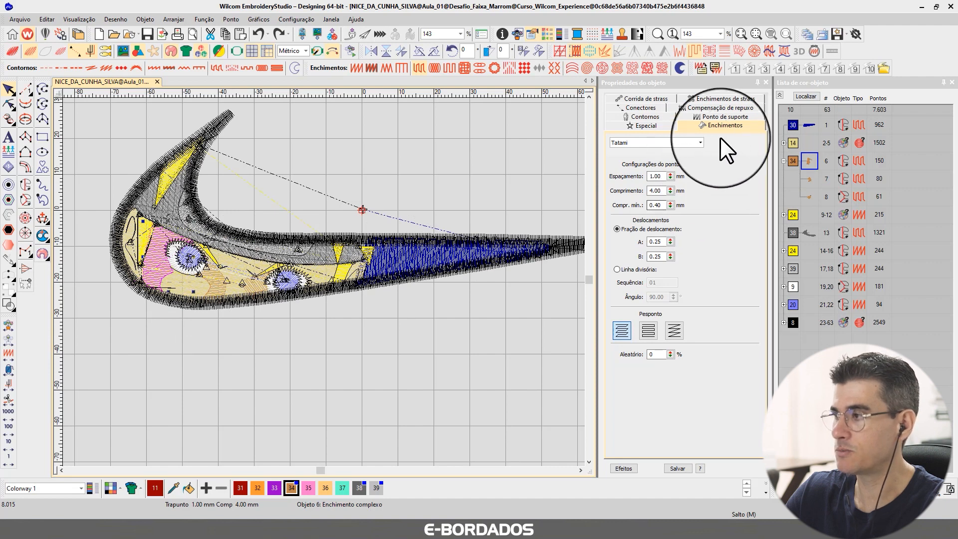
pyautogui.press('t')
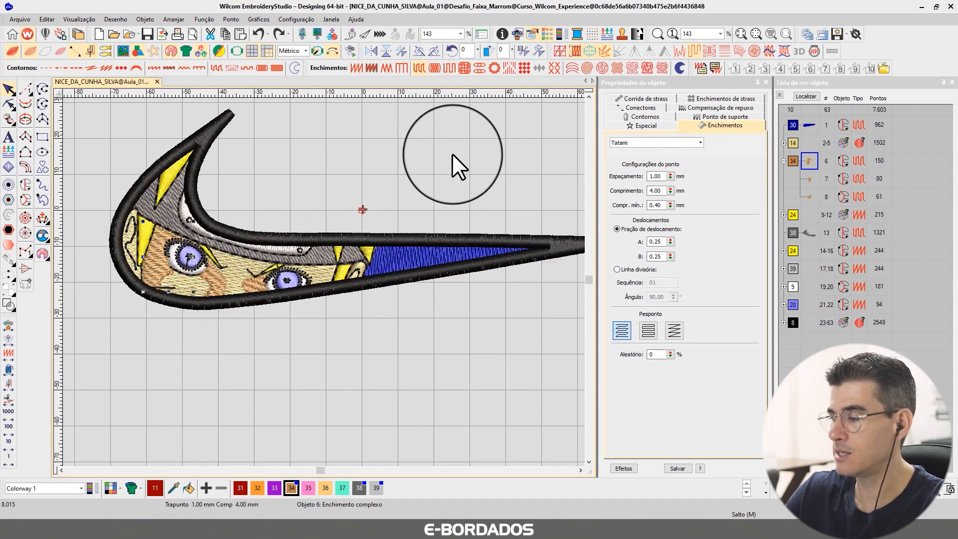
pyautogui.click(512, 161)
pyautogui.press('t')
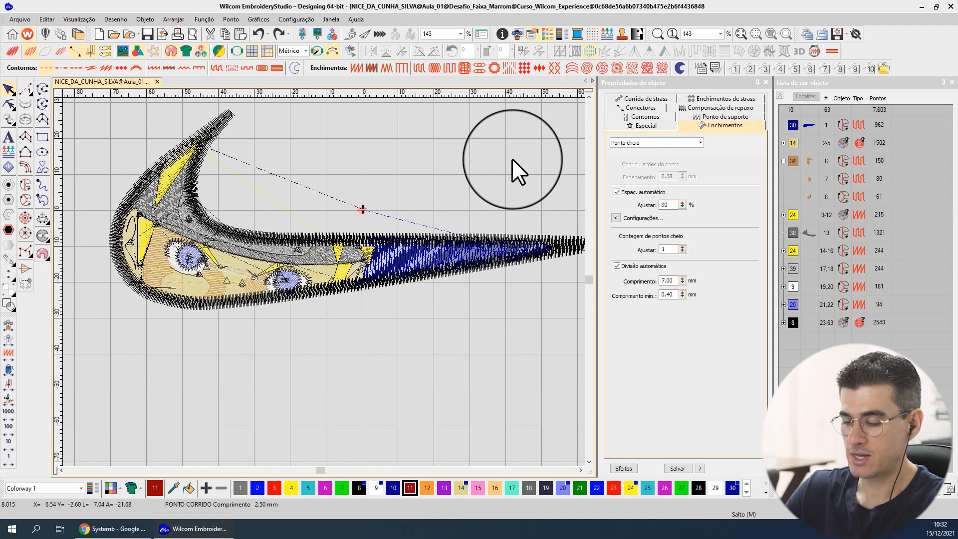